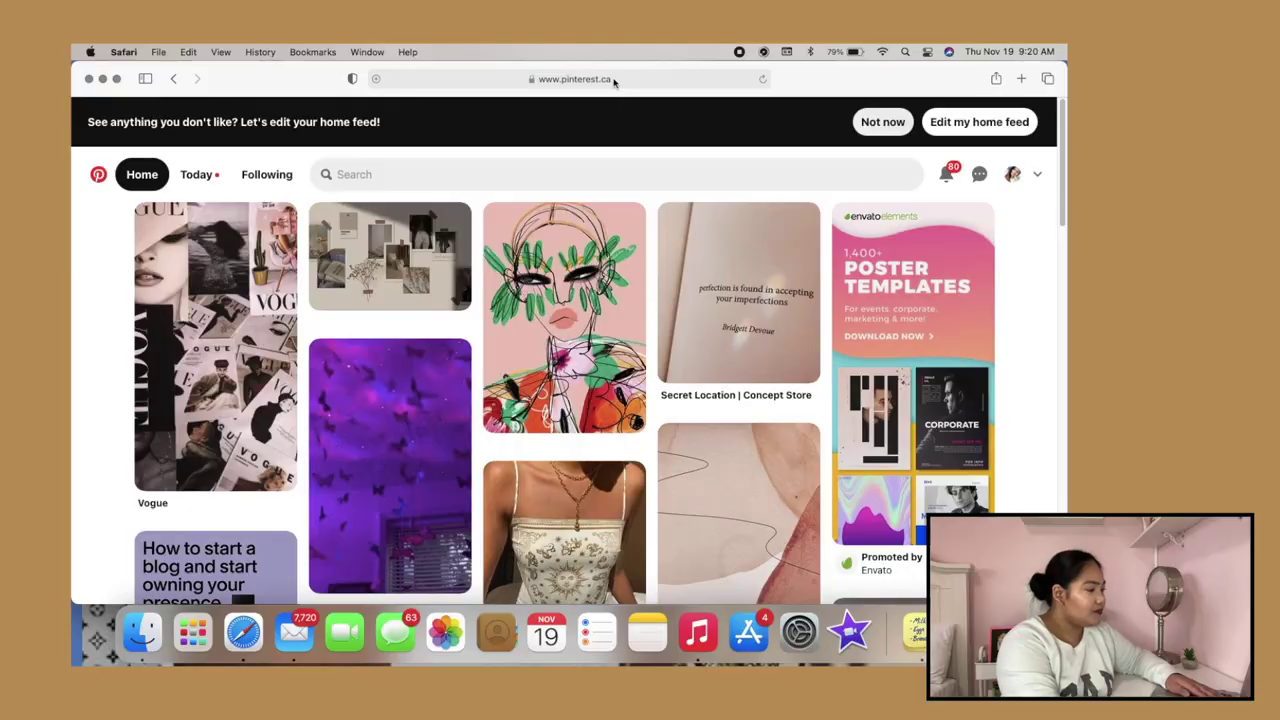
# - Load the pinterest.ca home page in the browser
pyautogui.click(614, 79)
pyautogui.press('BackSpace')
pyautogui.write('pinterest.ca')
pyautogui.press('Return')
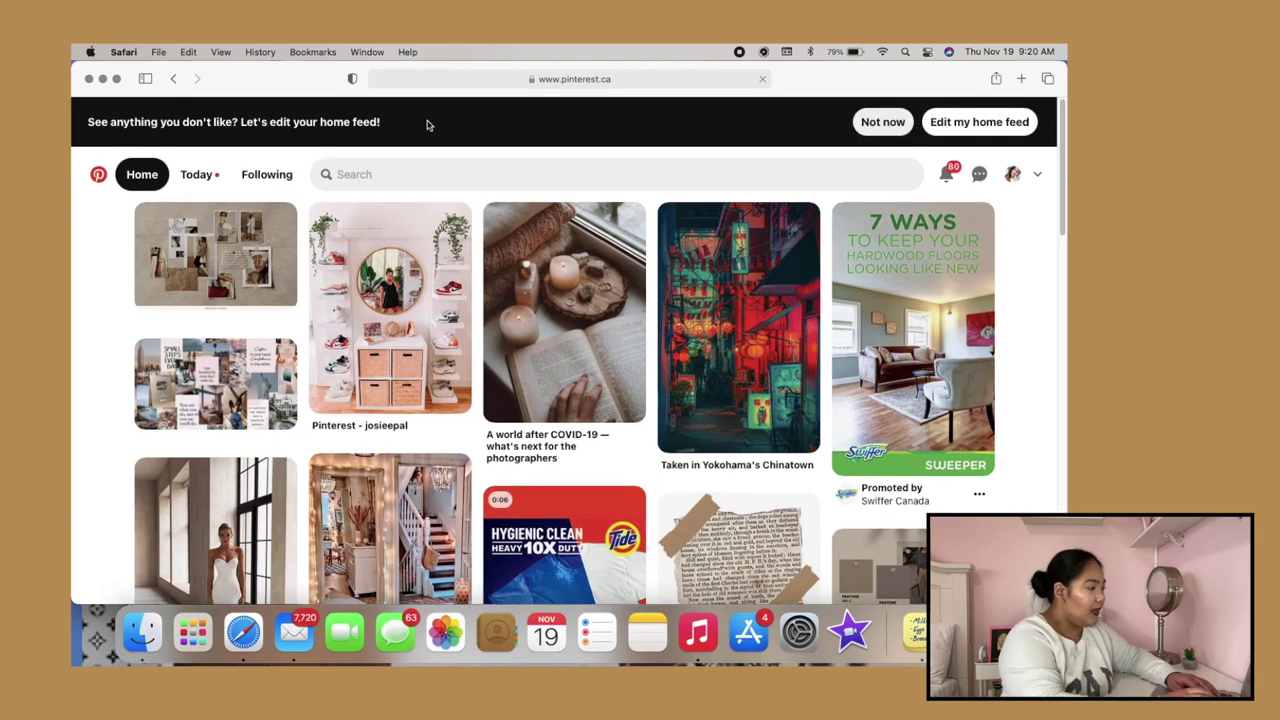
# - Search Pinterest for "aesthetic wallpaper" using the suggested search term and look through the pins
pyautogui.click(388, 165)
pyautogui.write('a')
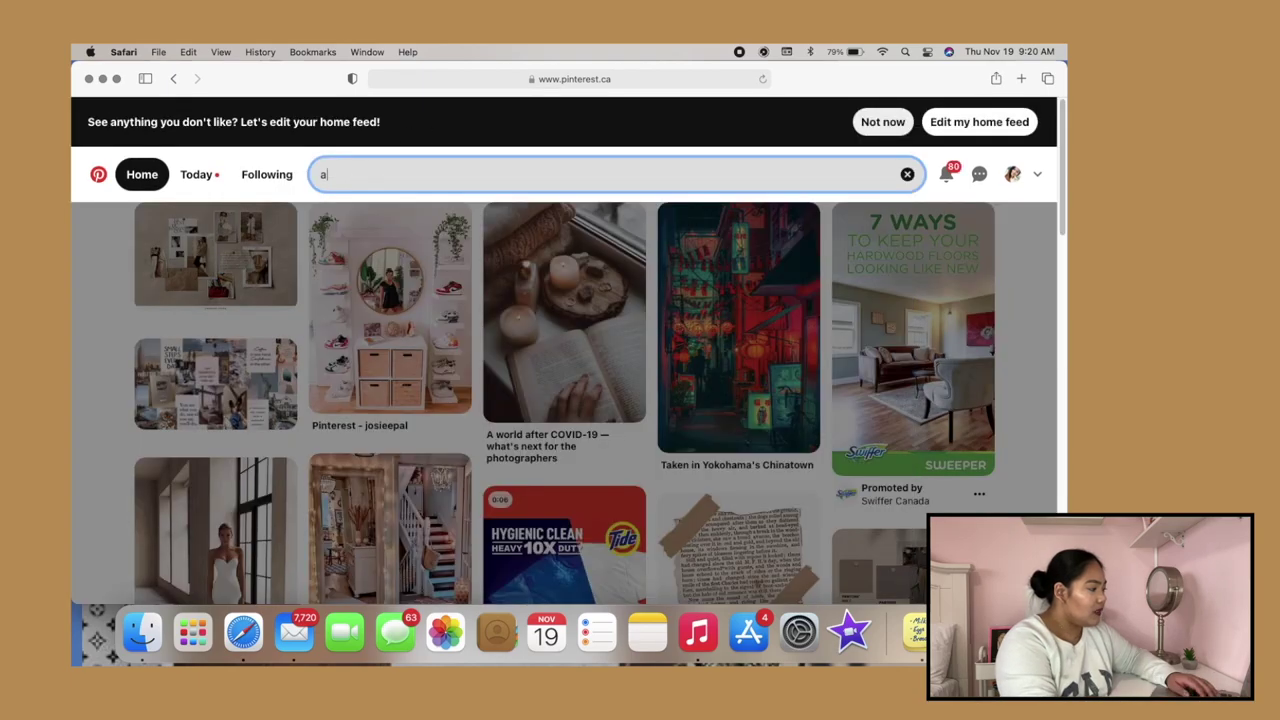
pyautogui.write('esthteic')
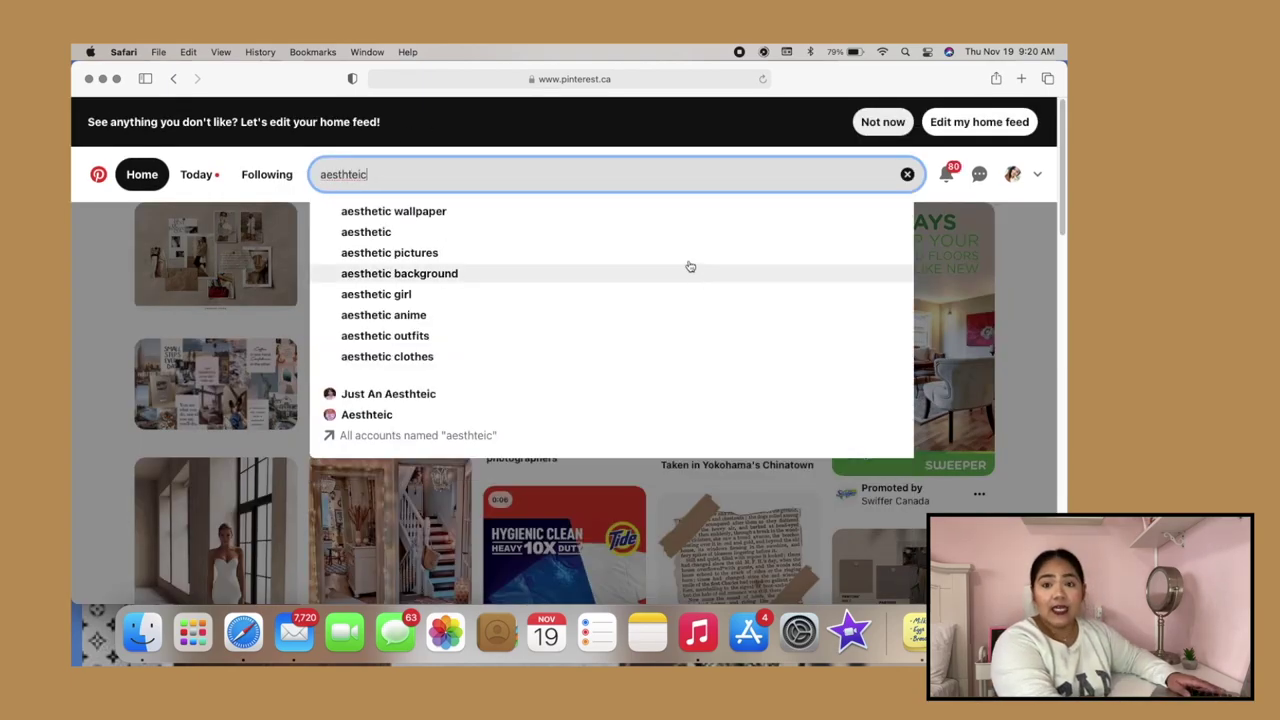
pyautogui.click(494, 215)
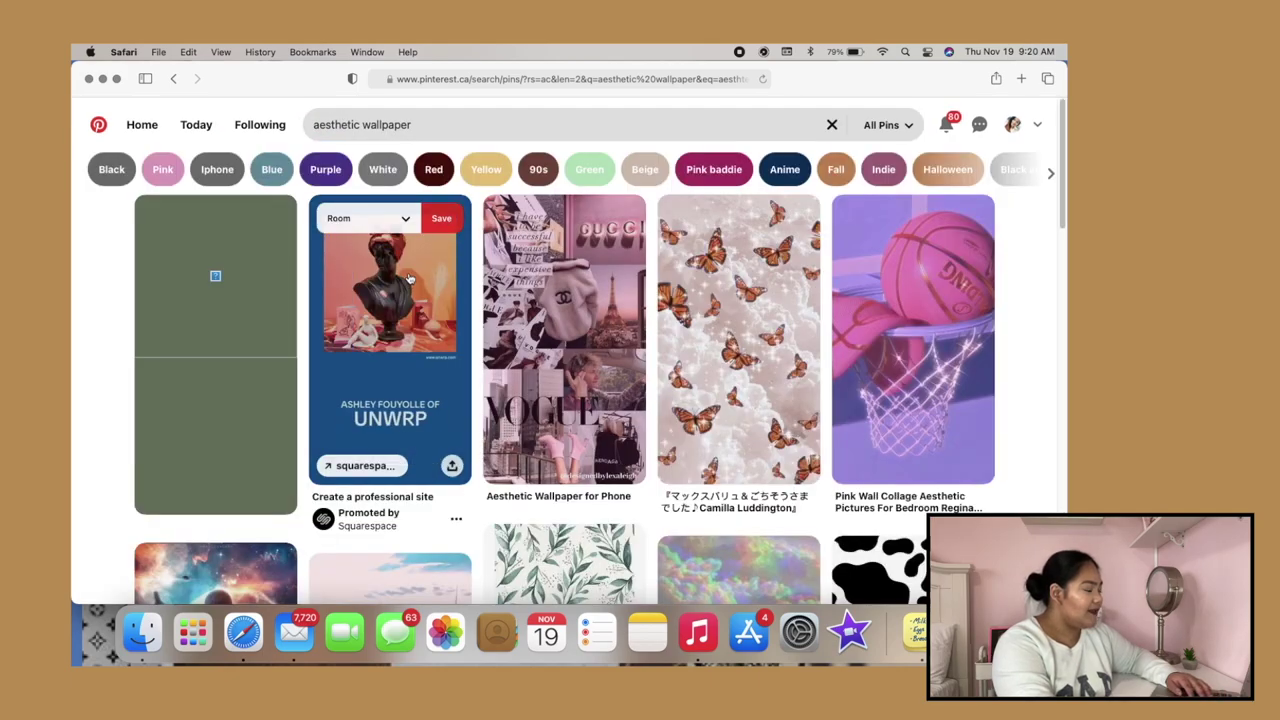
pyautogui.scroll(-5, 560, 320)
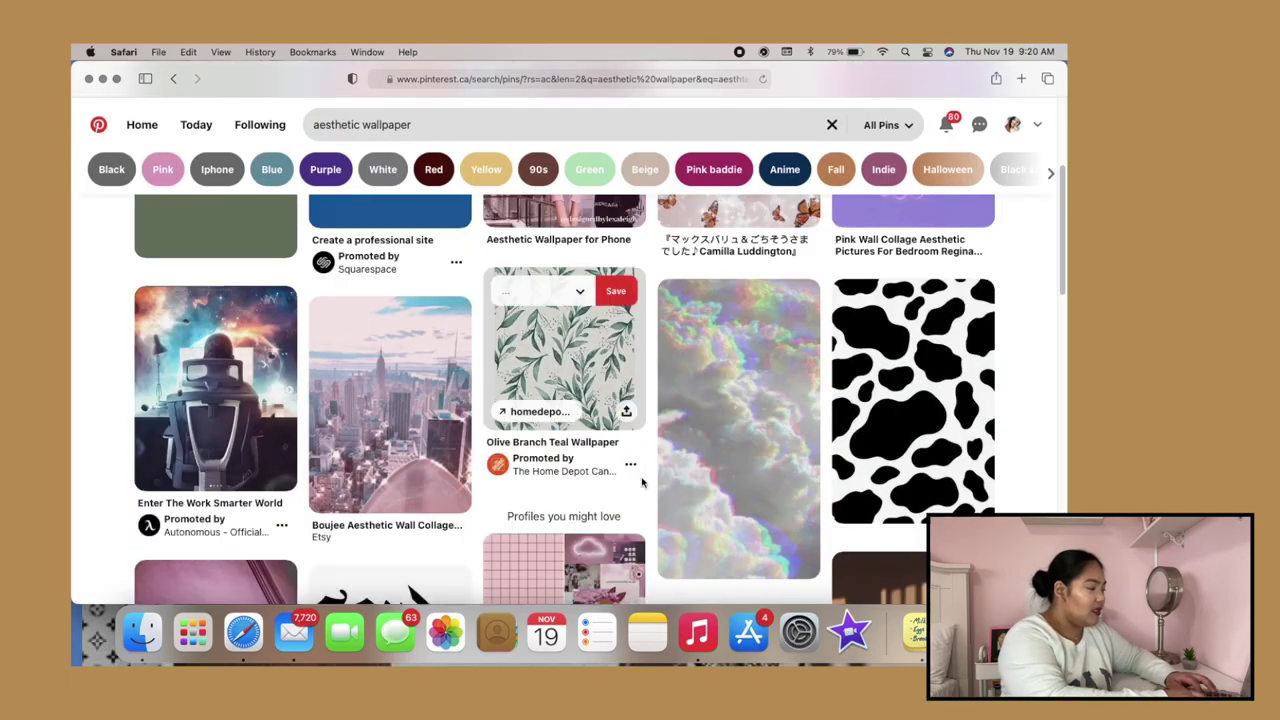
# - Refine the Pinterest search to "aesthetic wallpaper macbook"
pyautogui.click(351, 124)
pyautogui.write('ma')
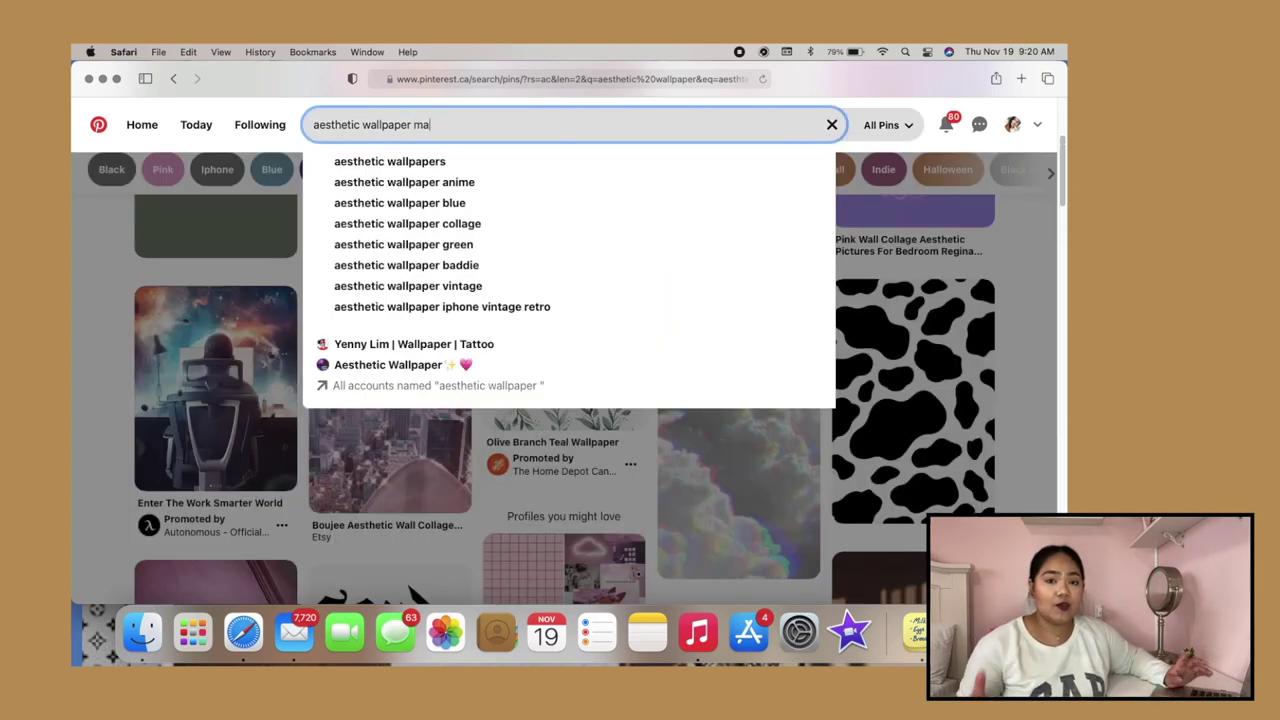
pyautogui.write('cbook')
pyautogui.press('Return')
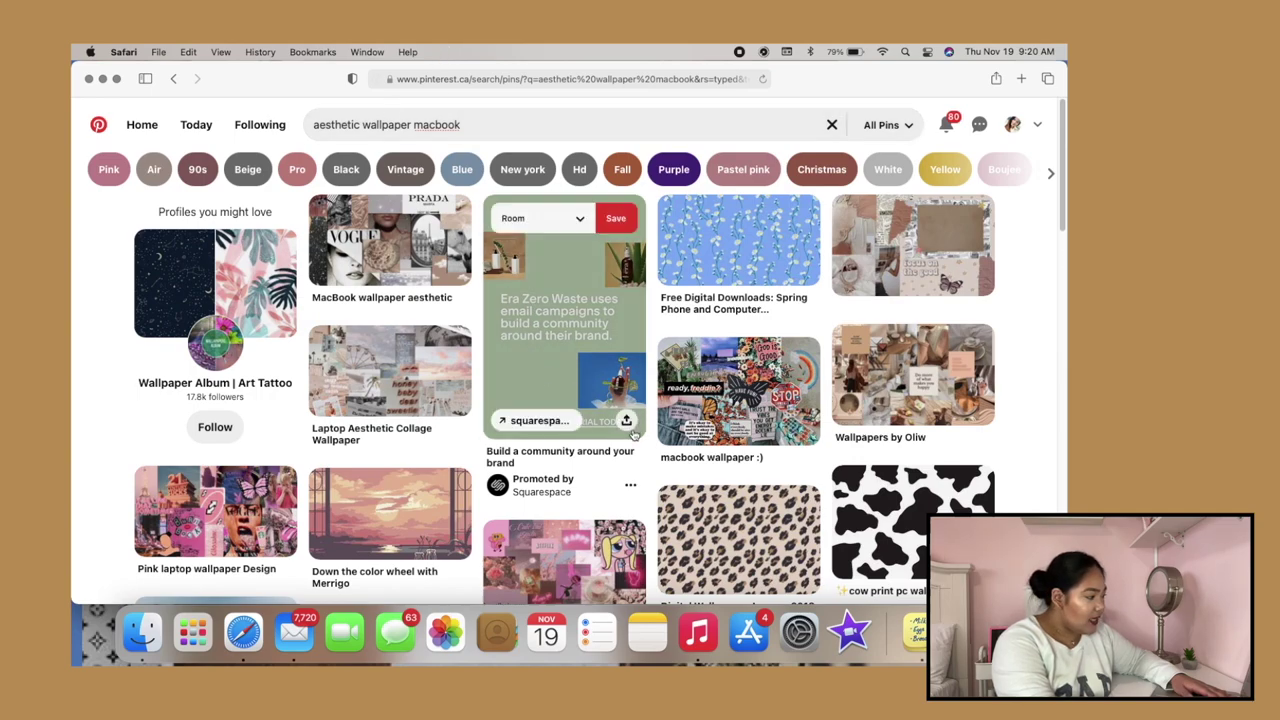
# - Open the "Wallpapers by Oliw" collage pin and save its image to the Downloads folder
pyautogui.click(935, 403)
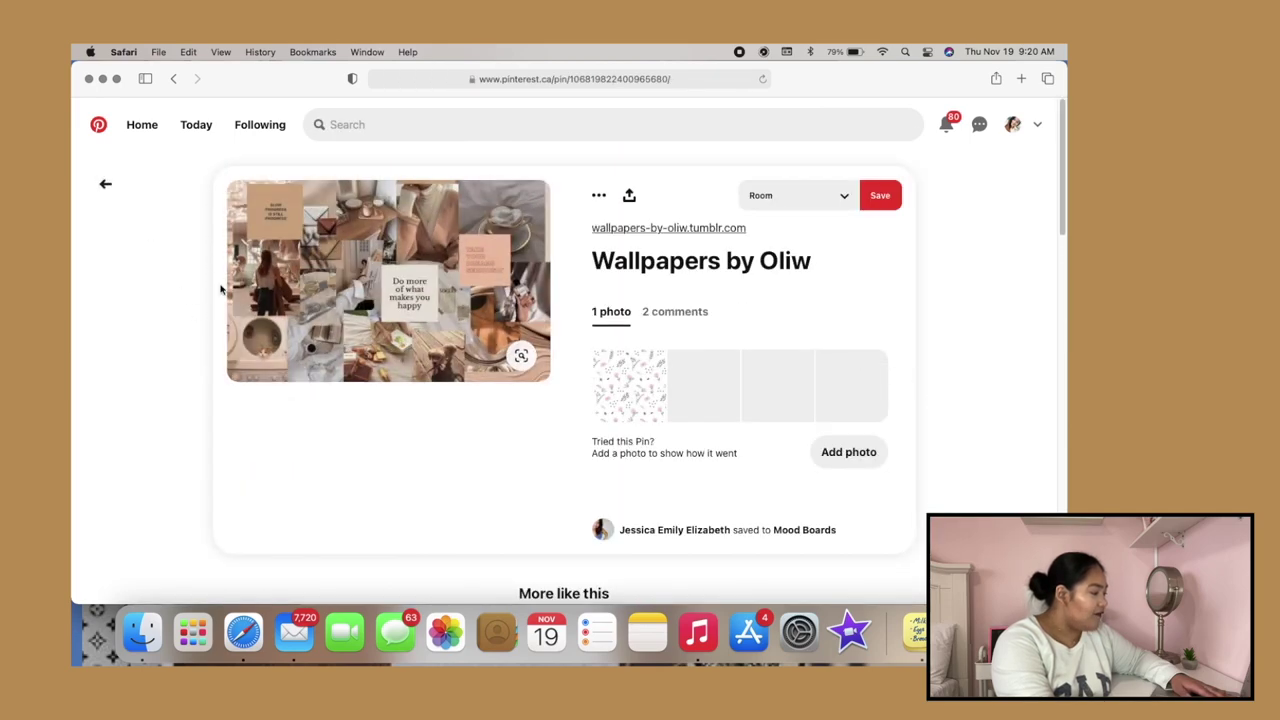
pyautogui.rightClick(328, 310)
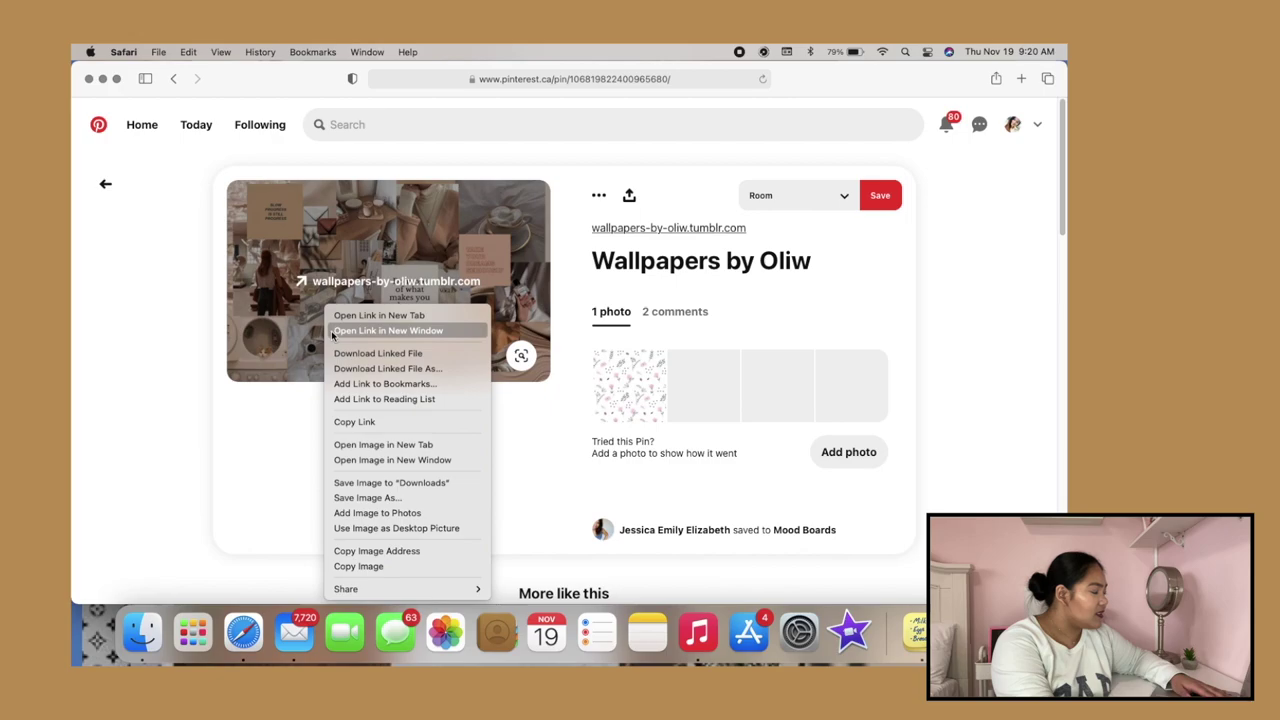
pyautogui.click(376, 484)
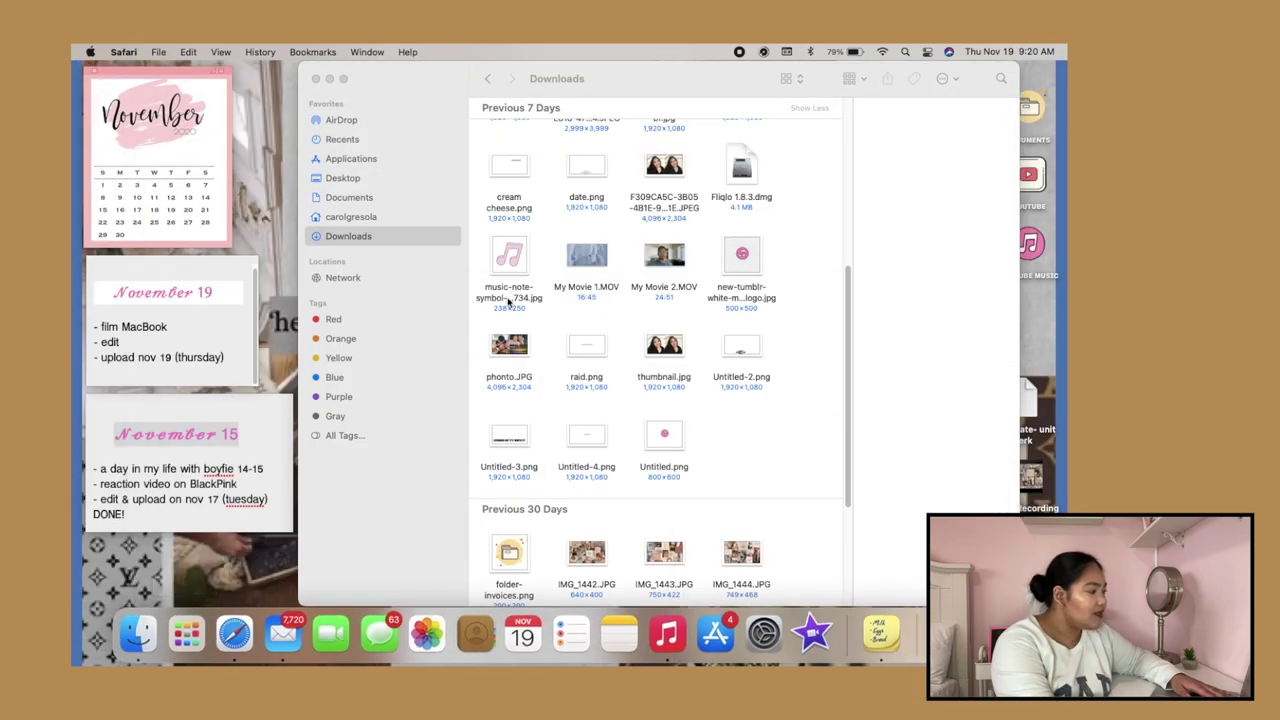
# - Set the newly downloaded collage image in today's Downloads as the desktop picture
pyautogui.scroll(3, 528, 250)
pyautogui.click(380, 238)
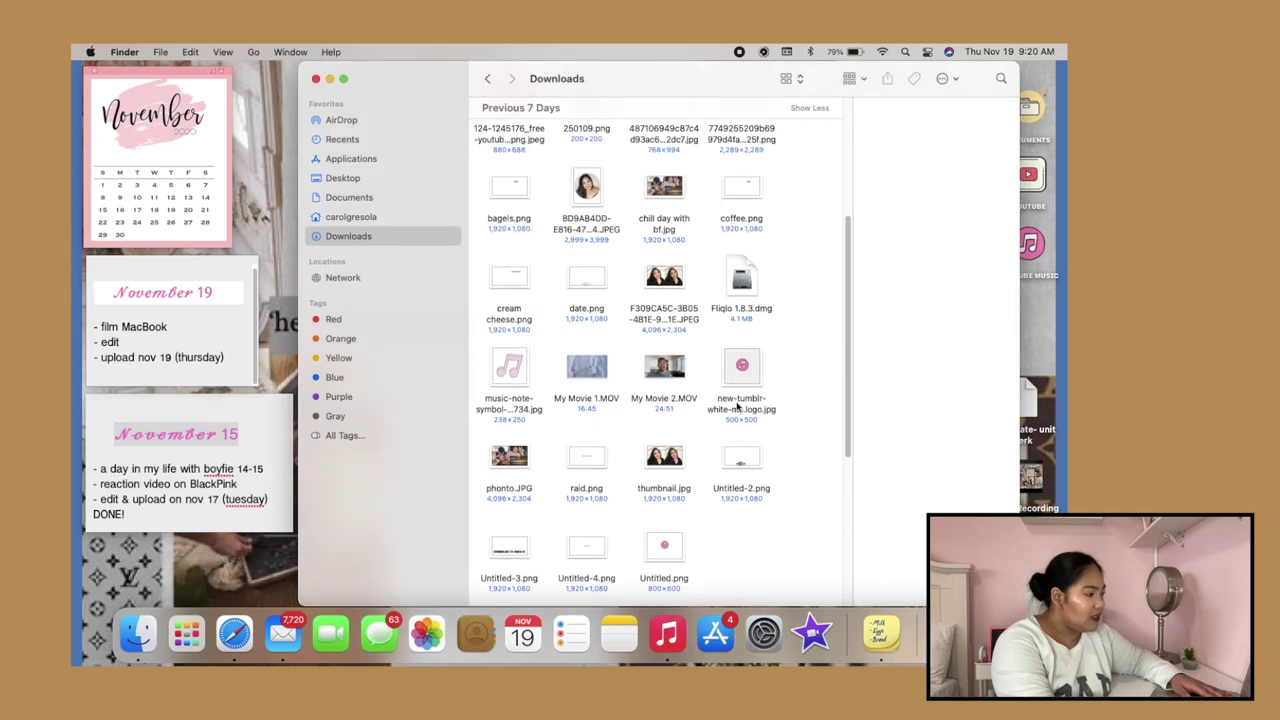
pyautogui.scroll(3, 686, 412)
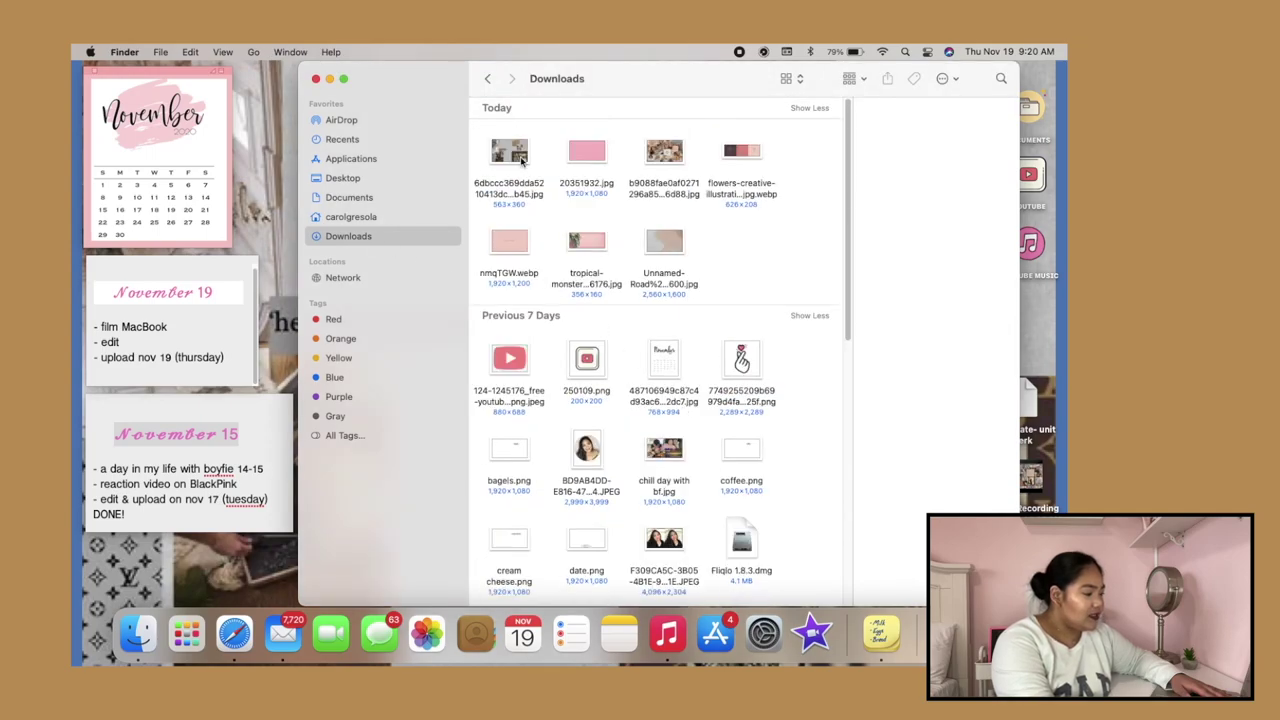
pyautogui.click(679, 166)
pyautogui.rightClick(678, 160)
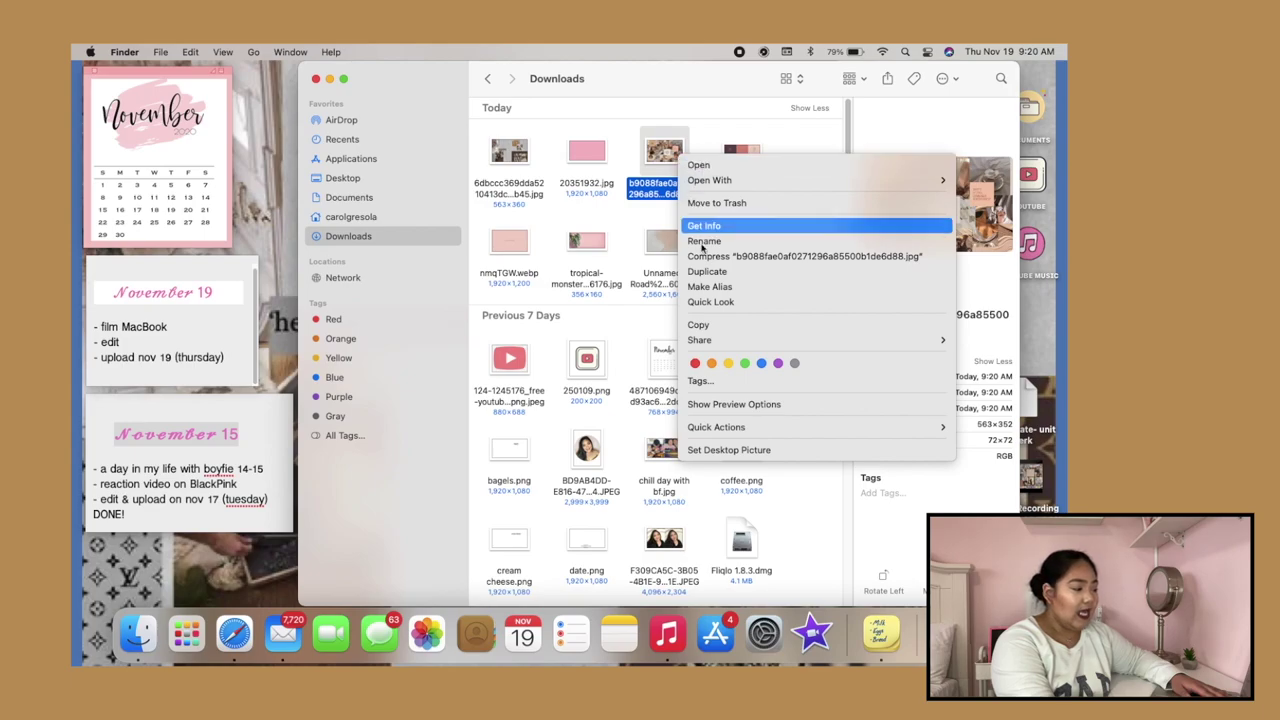
pyautogui.click(728, 450)
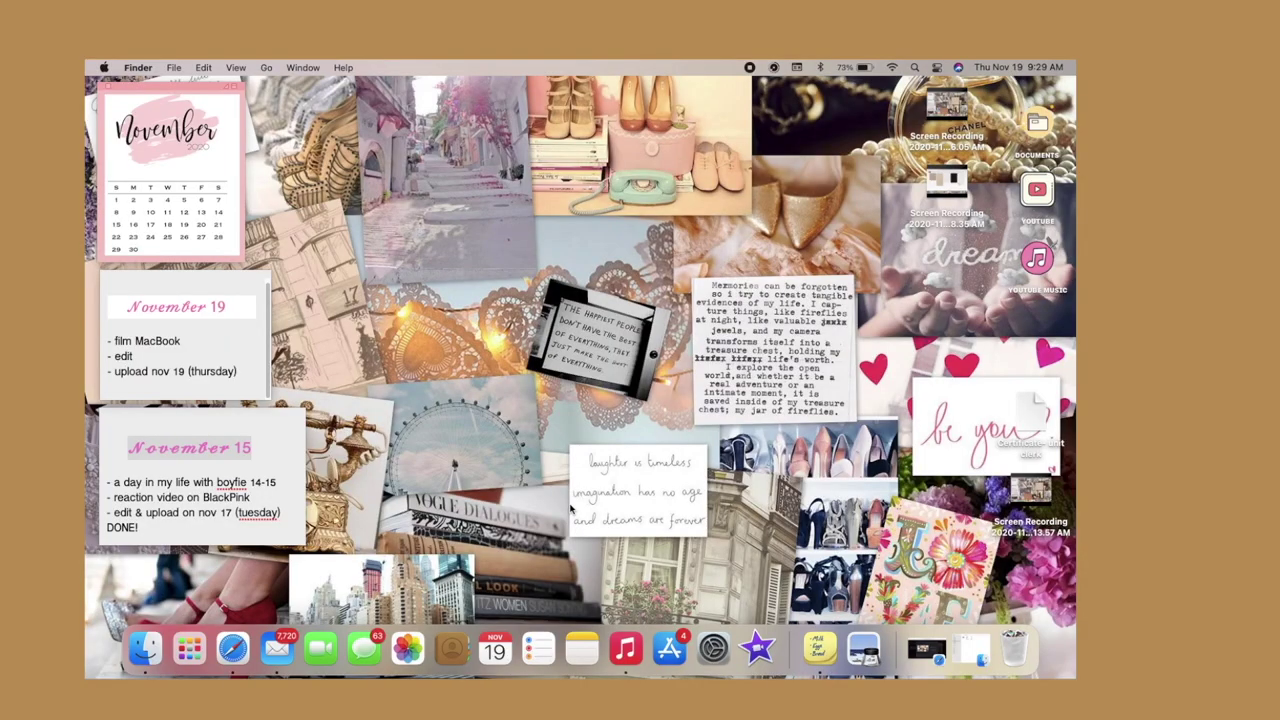
# - Open the widget editor from Notification Centre and examine the available widgets in each category from Calendar to Weather
pyautogui.click(1053, 66)
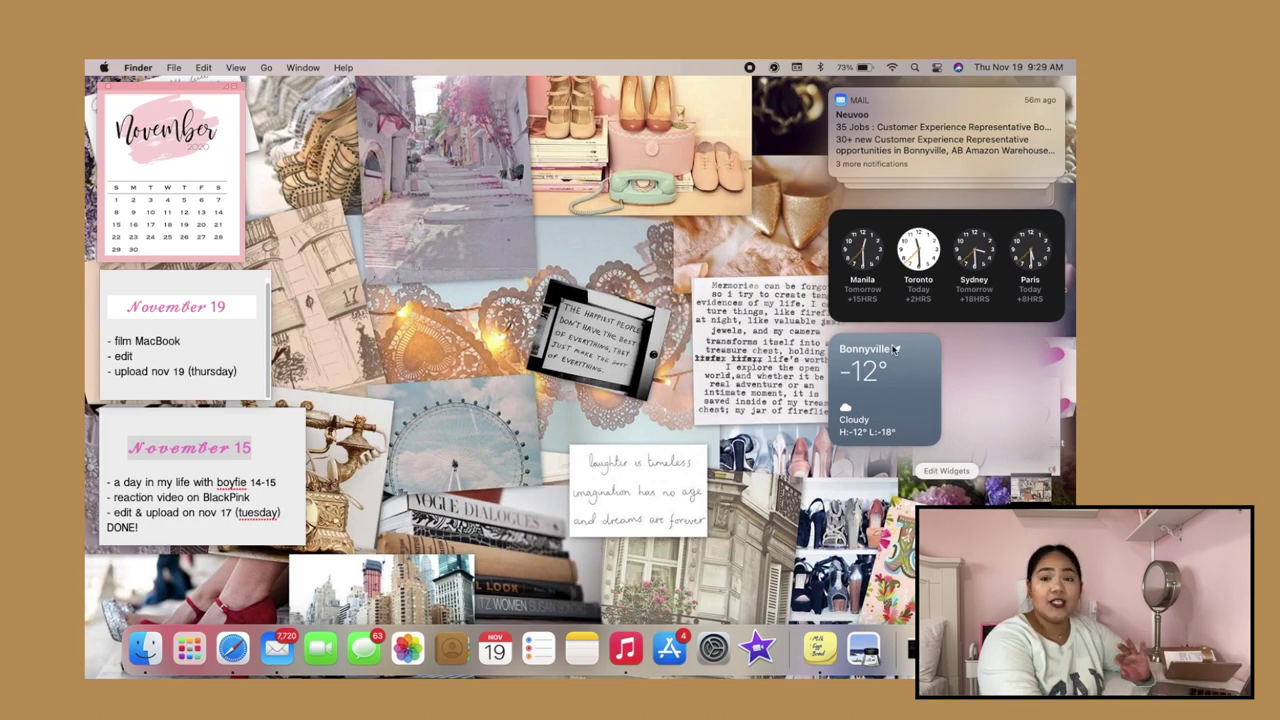
pyautogui.click(946, 471)
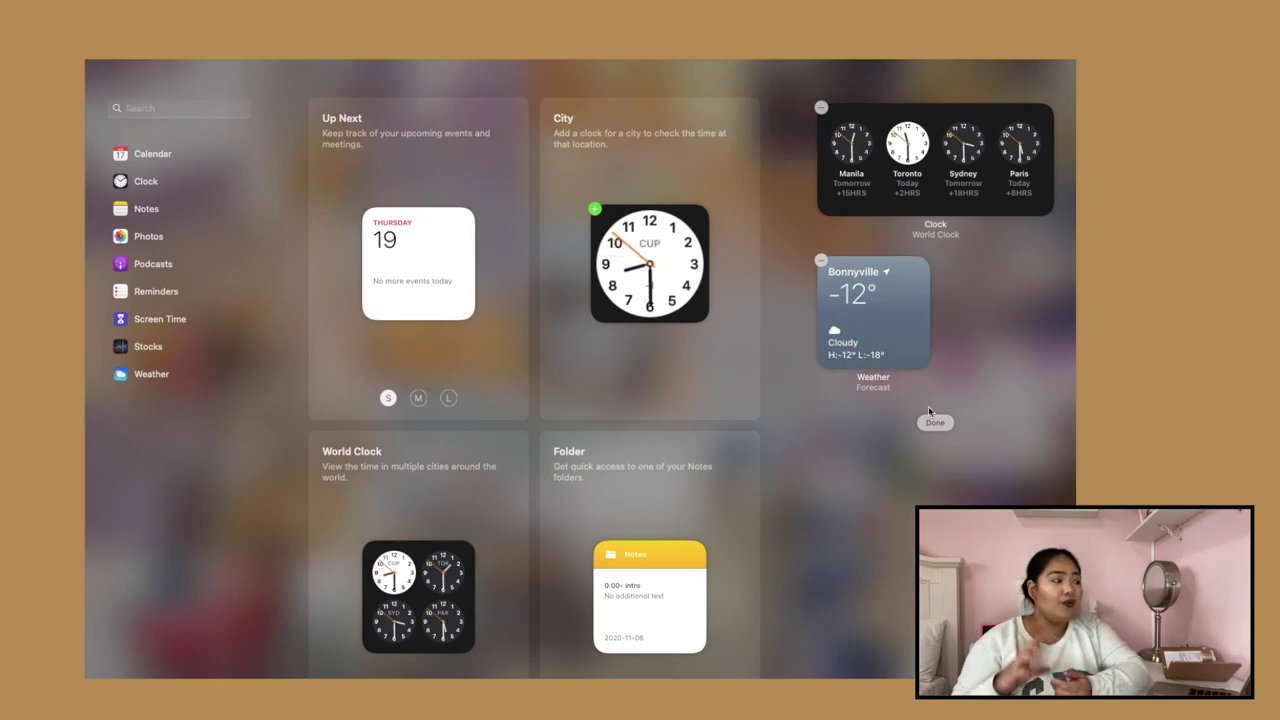
pyautogui.click(170, 155)
pyautogui.click(159, 189)
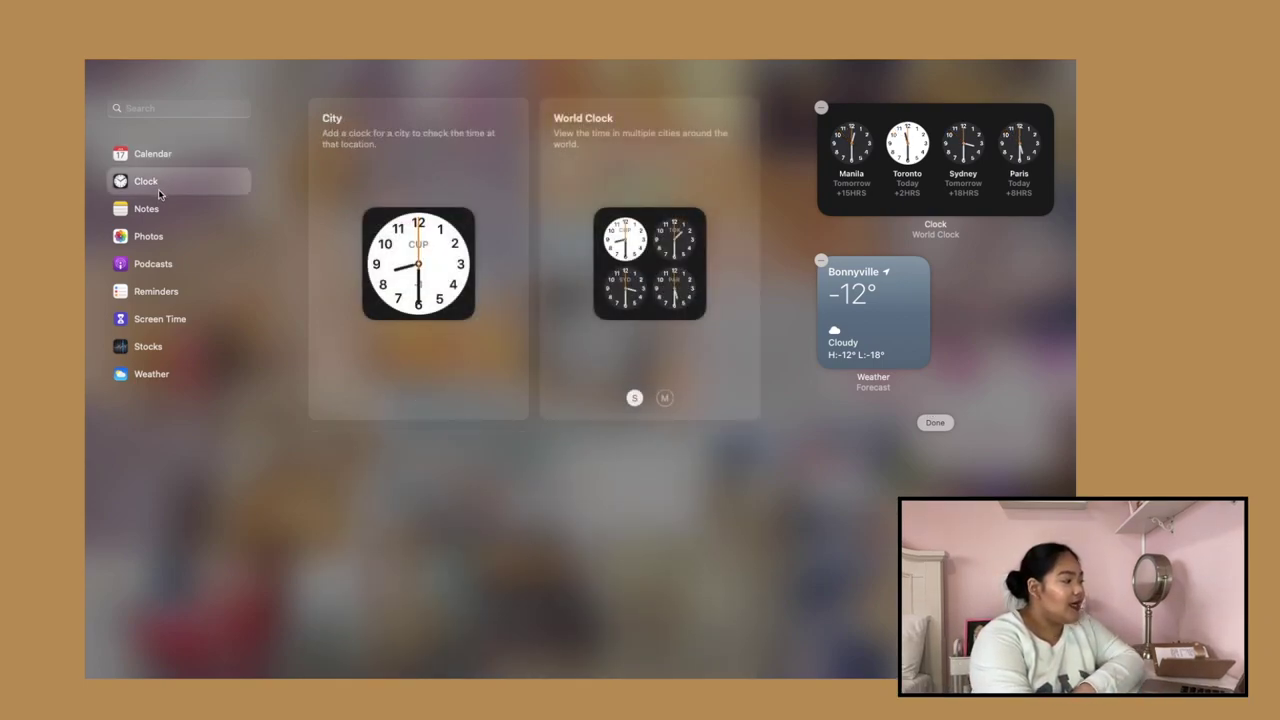
pyautogui.click(159, 210)
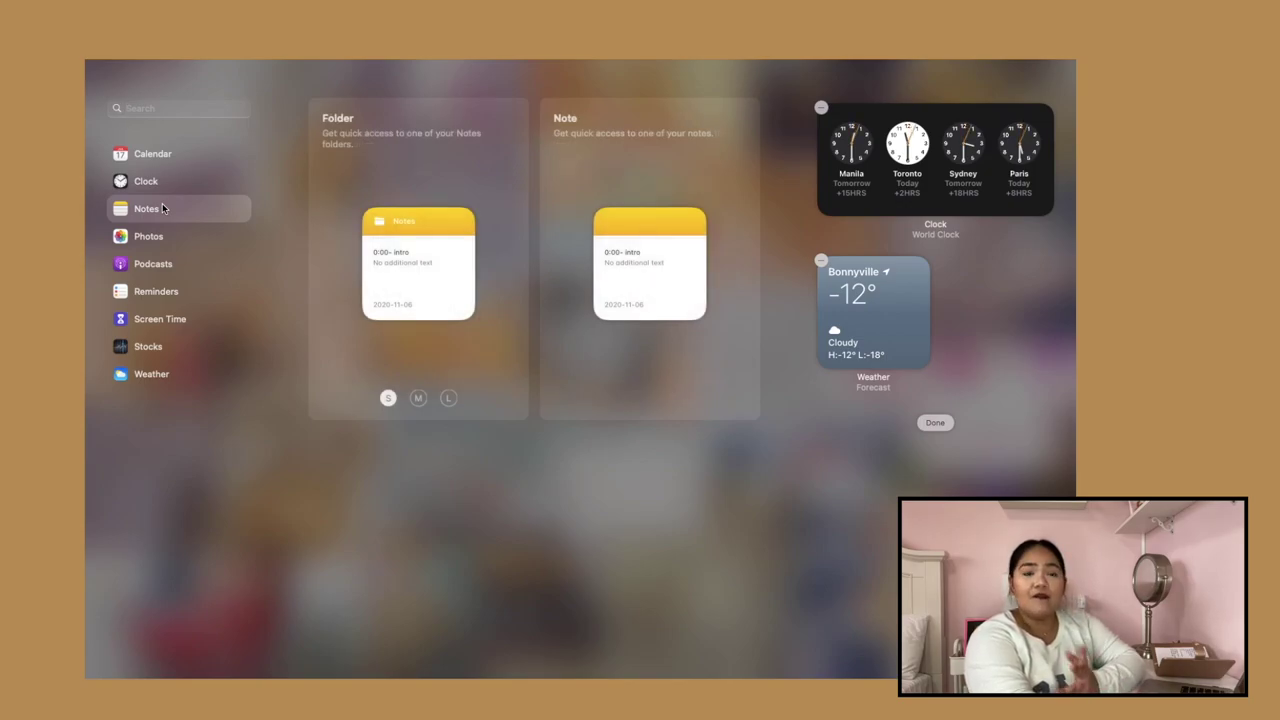
pyautogui.click(152, 240)
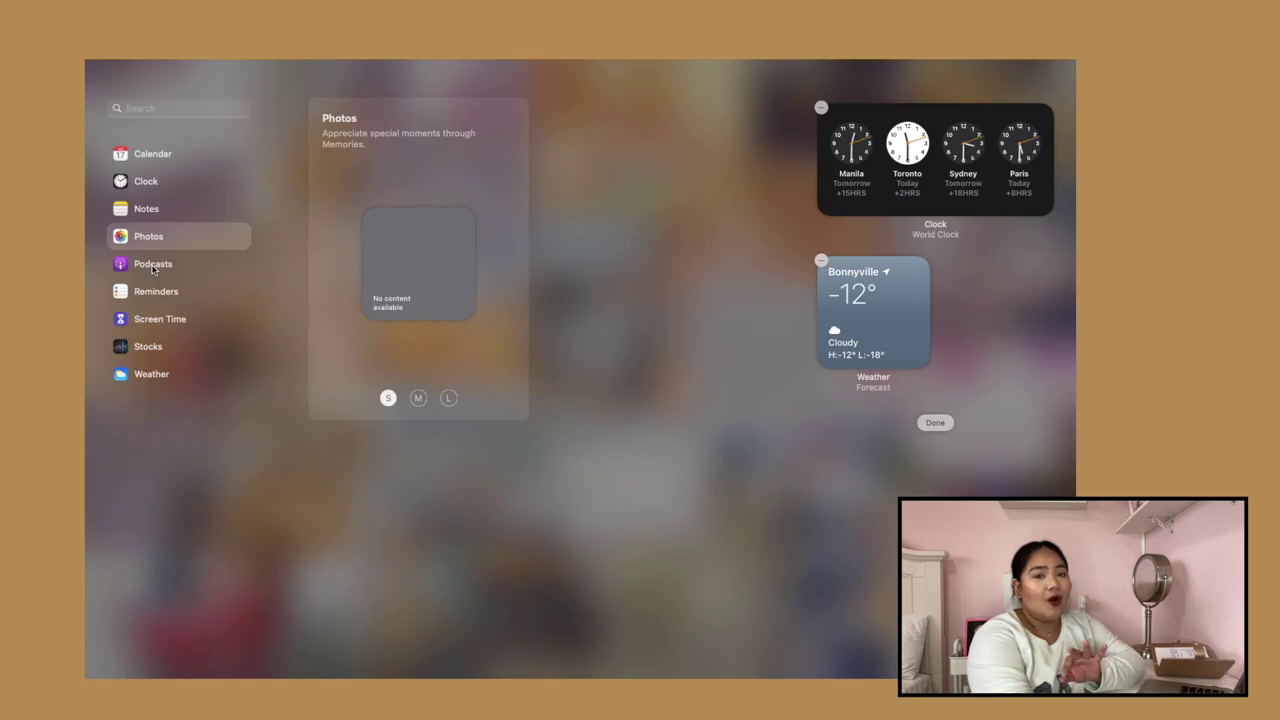
pyautogui.click(153, 266)
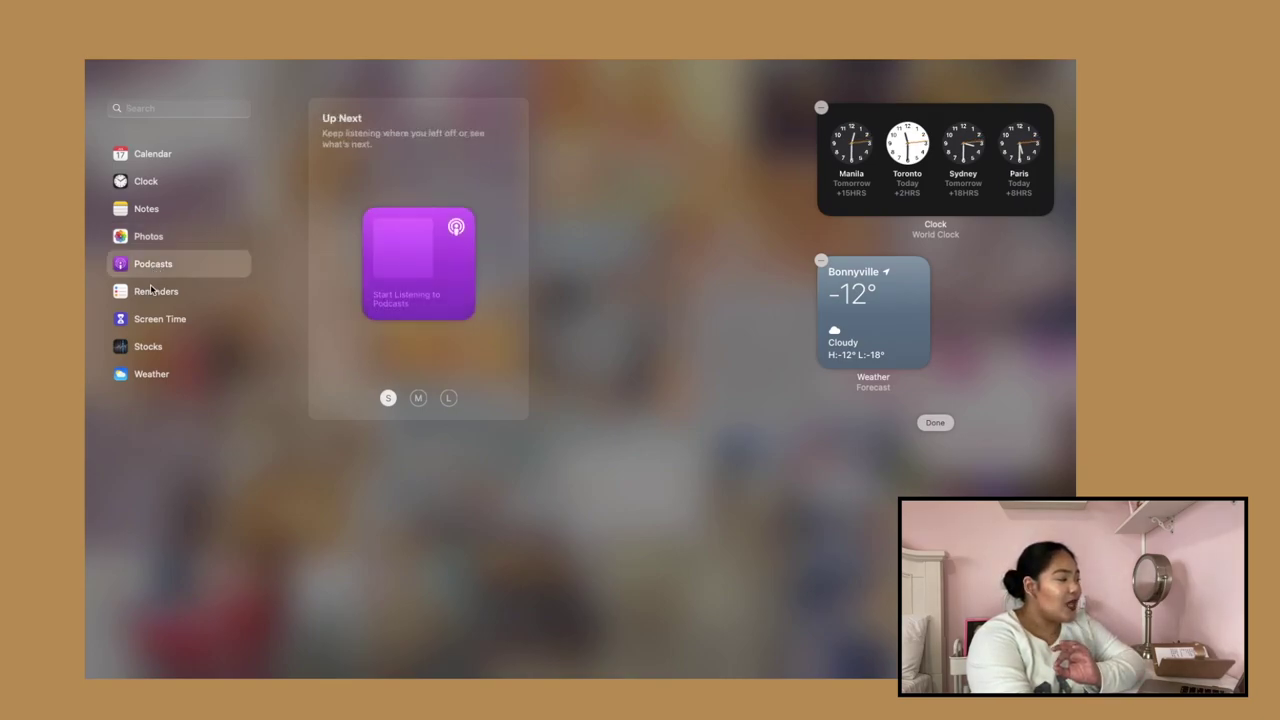
pyautogui.click(152, 292)
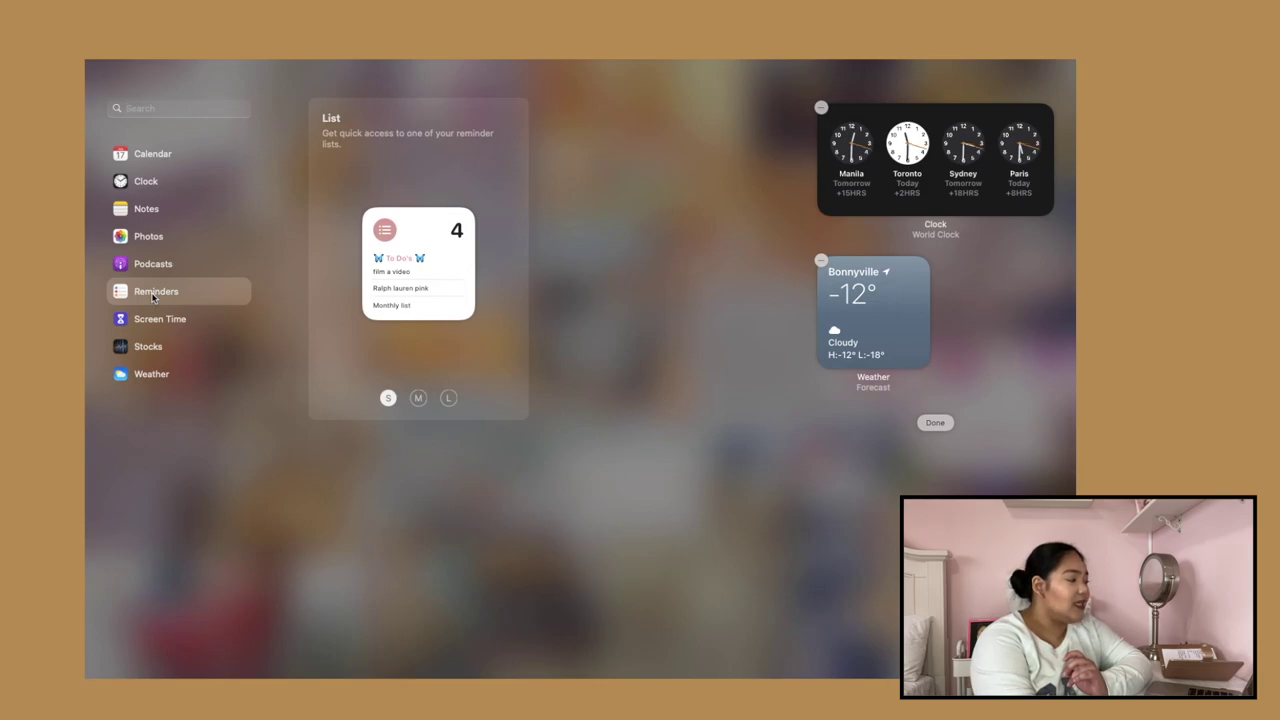
pyautogui.click(165, 334)
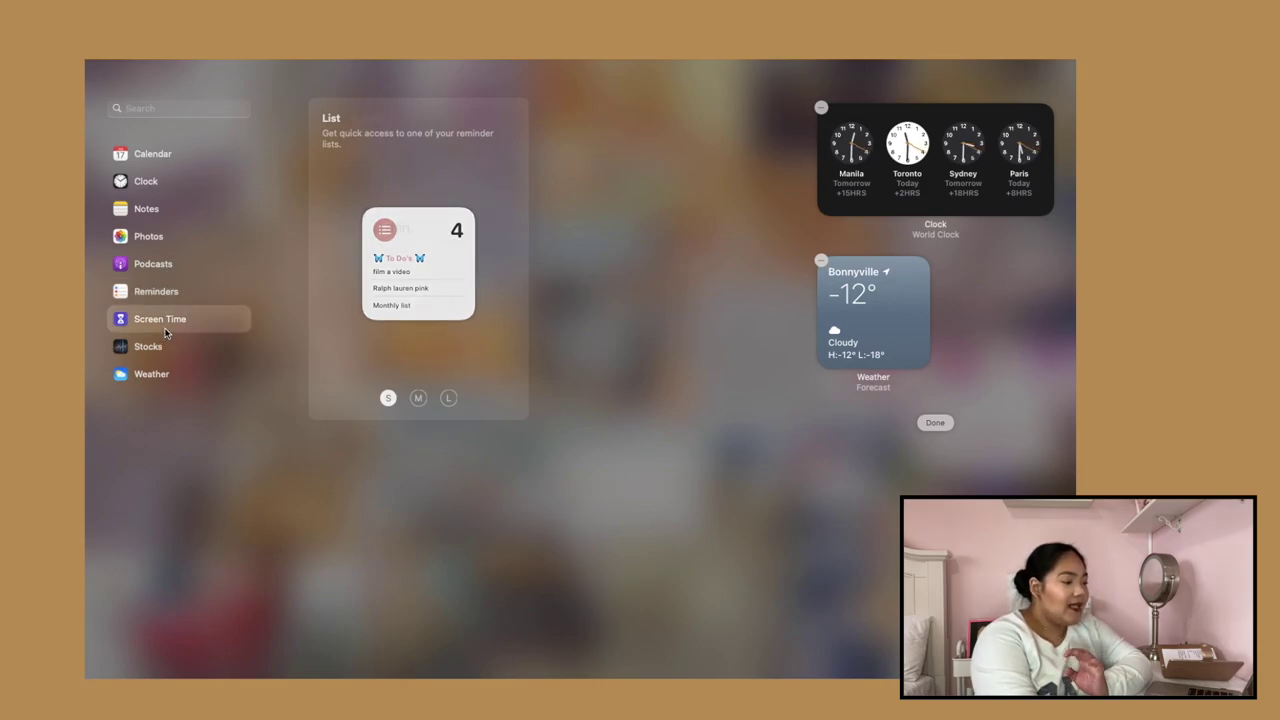
pyautogui.click(165, 350)
pyautogui.click(160, 373)
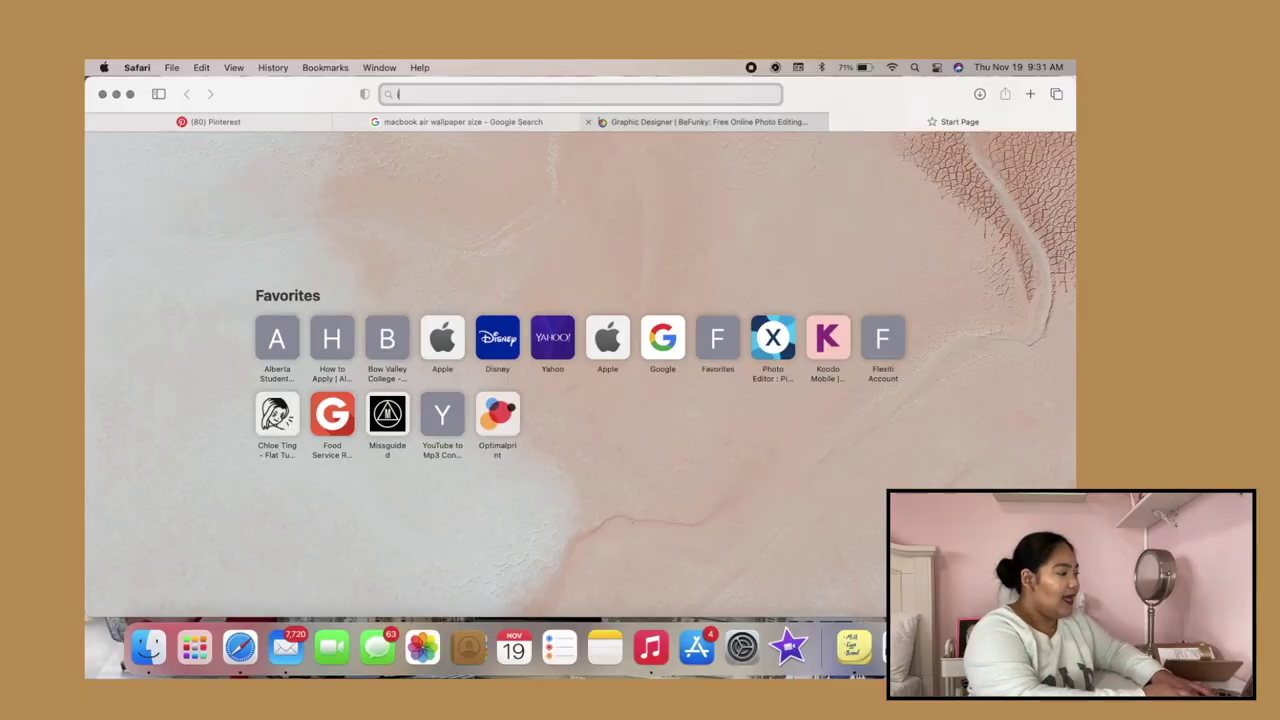
# - Search the web for "igfonts" and open the igfonts.io Instagram Fonts Generator
pyautogui.write('igfonts')
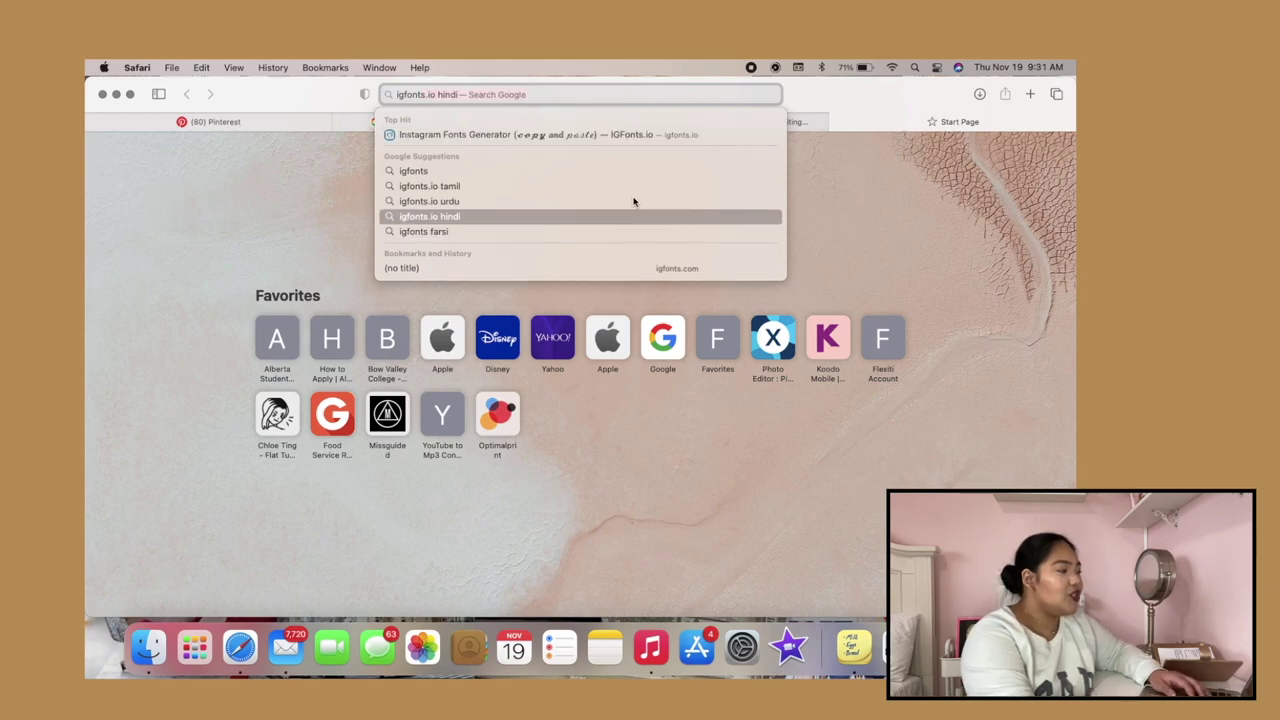
pyautogui.press('Escape')
pyautogui.press('Return')
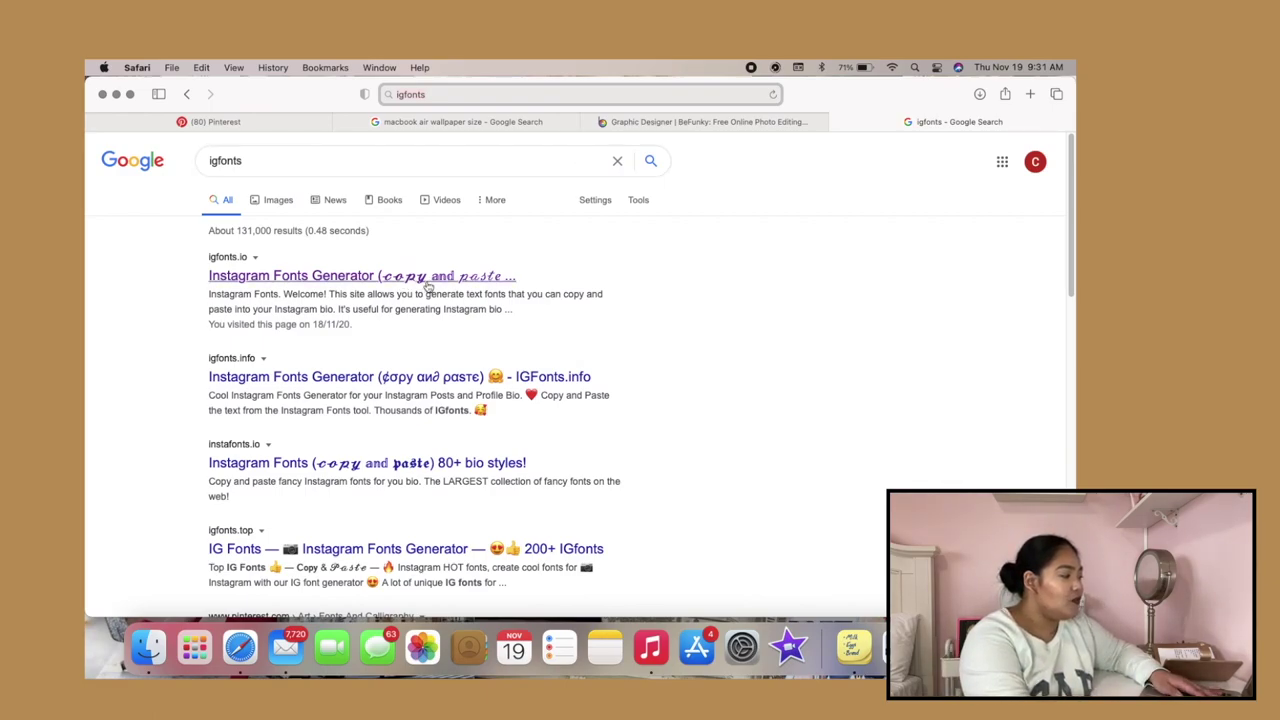
pyautogui.click(250, 277)
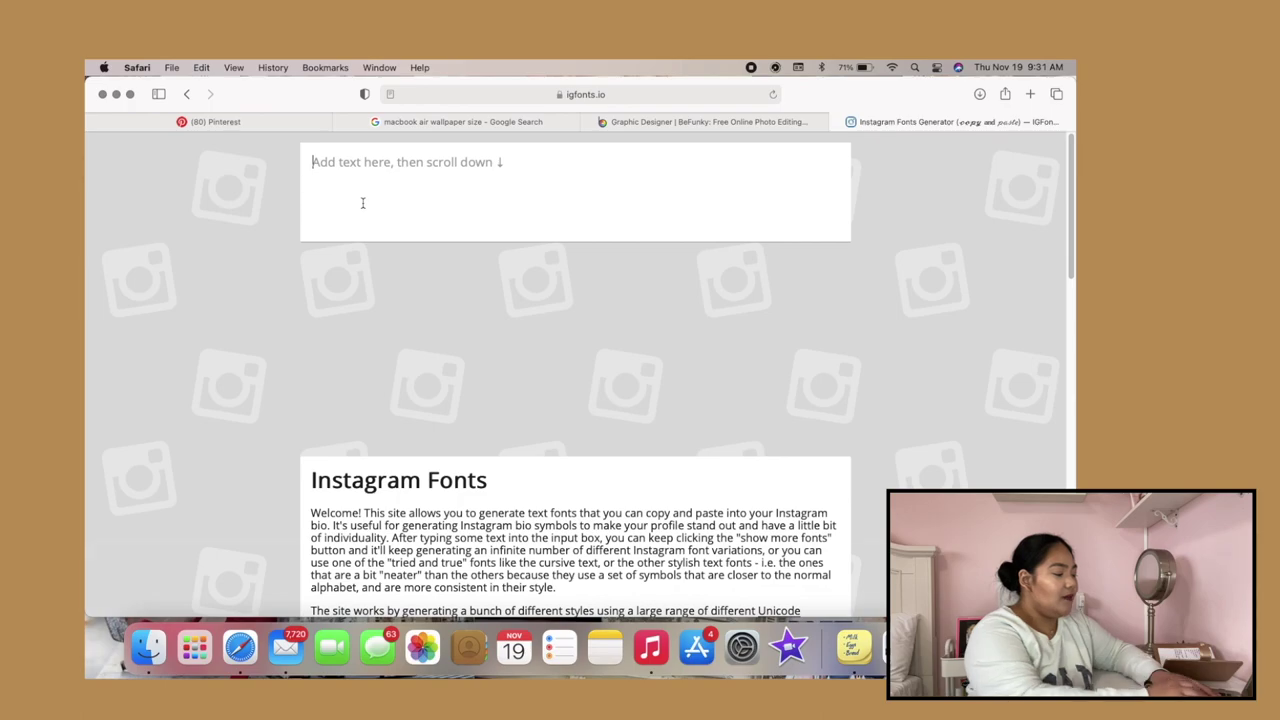
# - Enter "documents" as the text to convert in the font generator and dismiss the two advertisements covering the page
pyautogui.write('documents')
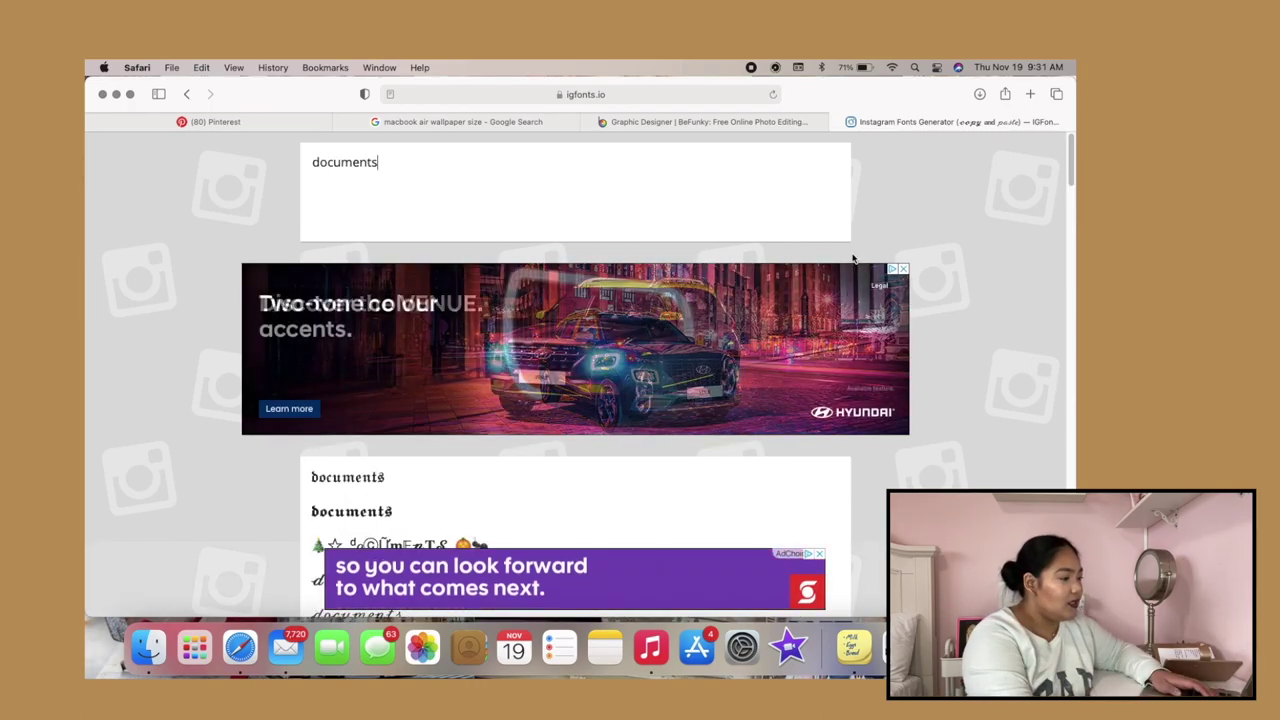
pyautogui.click(903, 268)
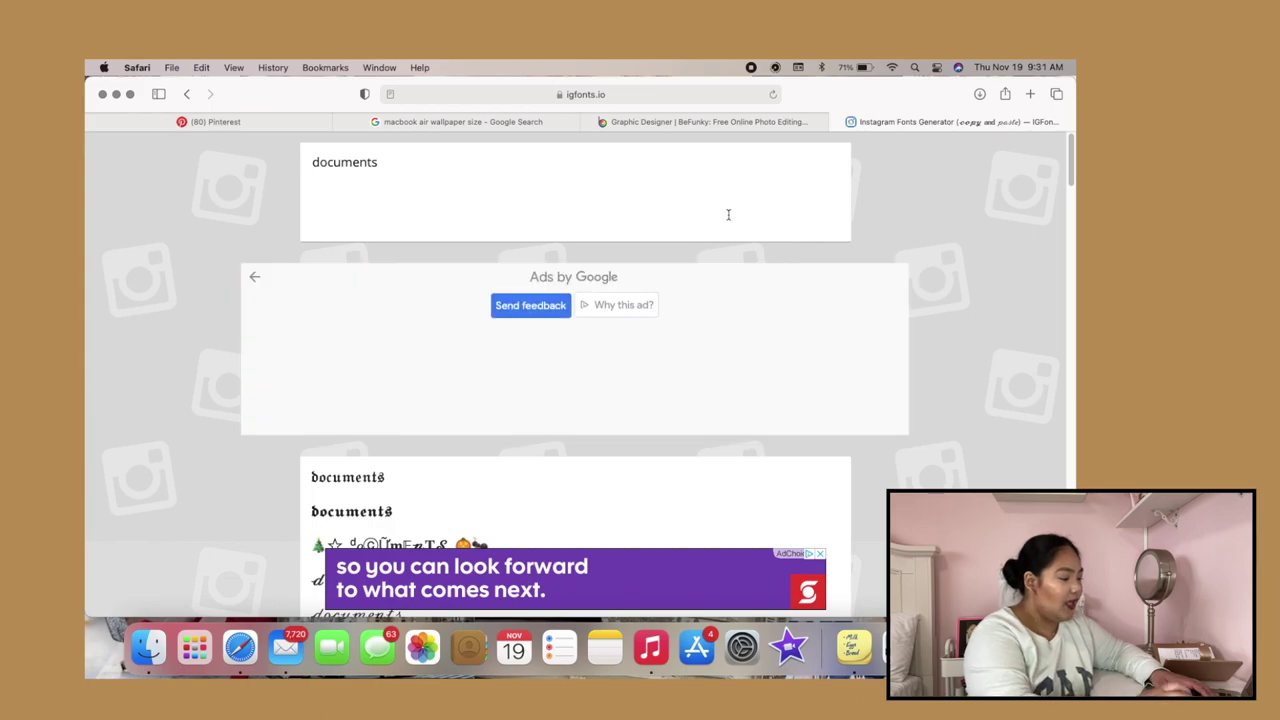
pyautogui.scroll(-1, 545, 459)
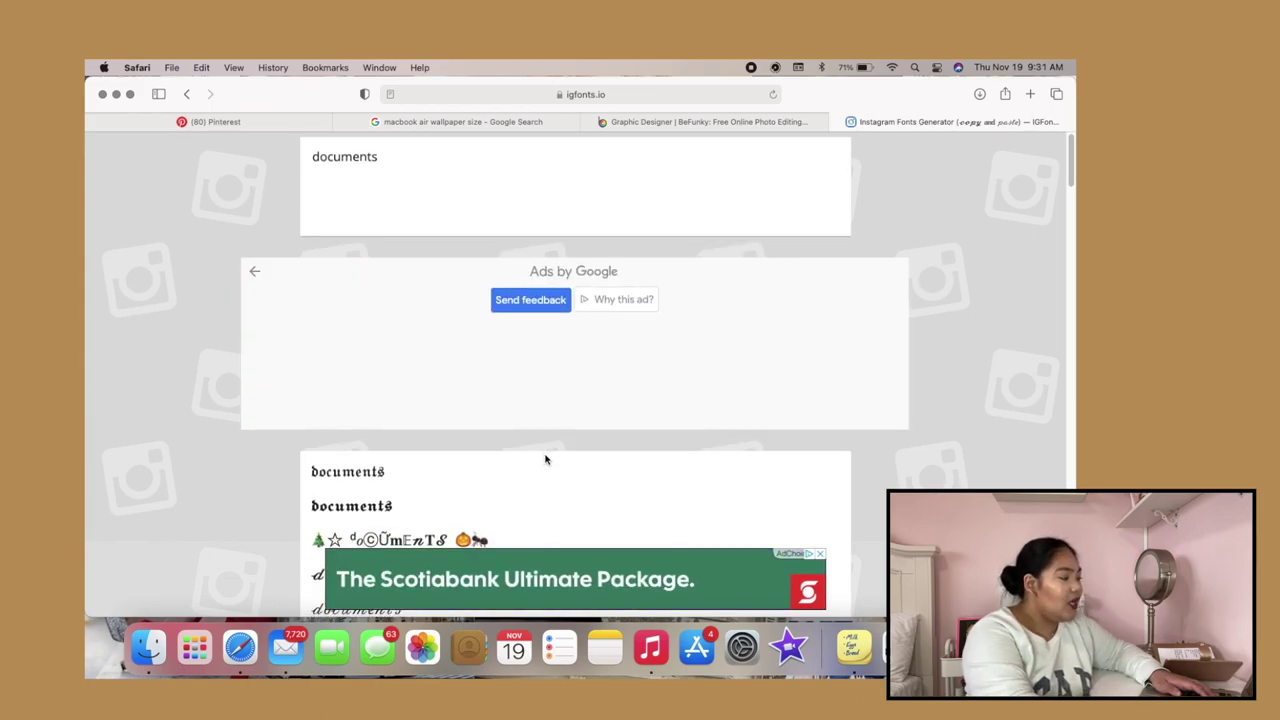
pyautogui.scroll(-3, 545, 459)
pyautogui.click(819, 554)
pyautogui.scroll(-10, 500, 476)
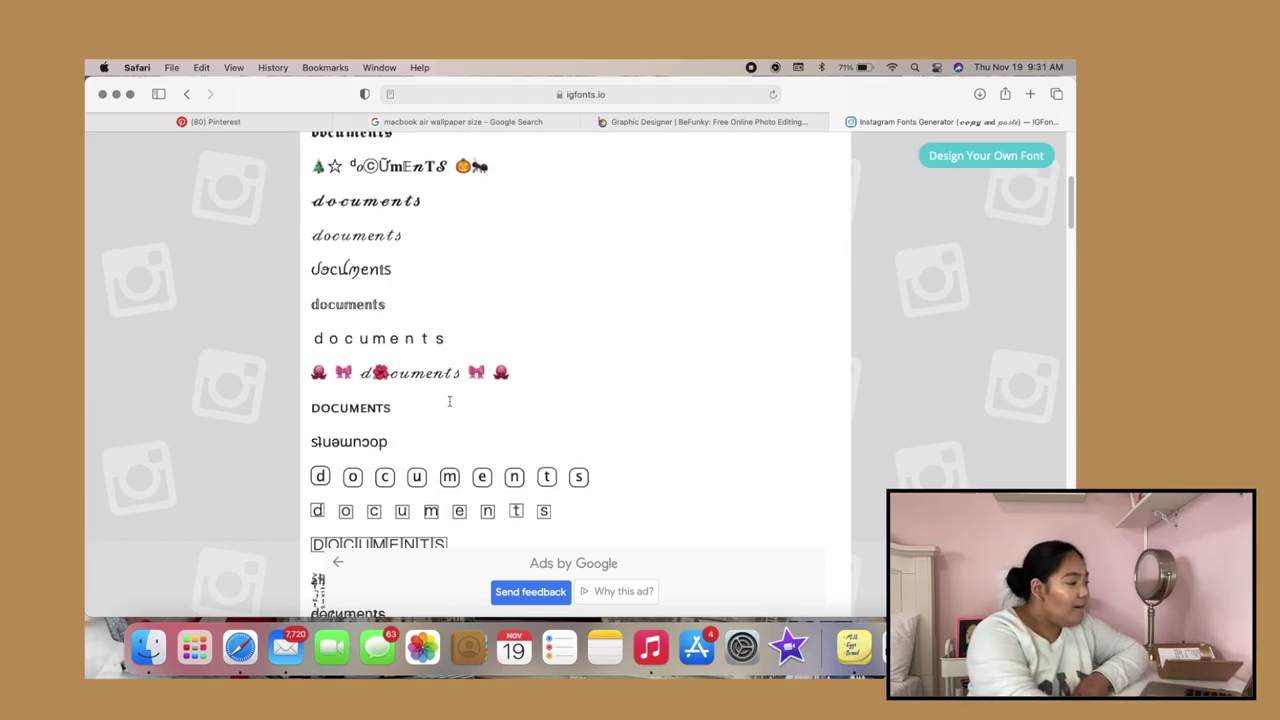
# - Look through the generated font styles and try to copy the wide-spaced version of "documents"
pyautogui.scroll(-3, 450, 402)
pyautogui.scroll(-5, 444, 401)
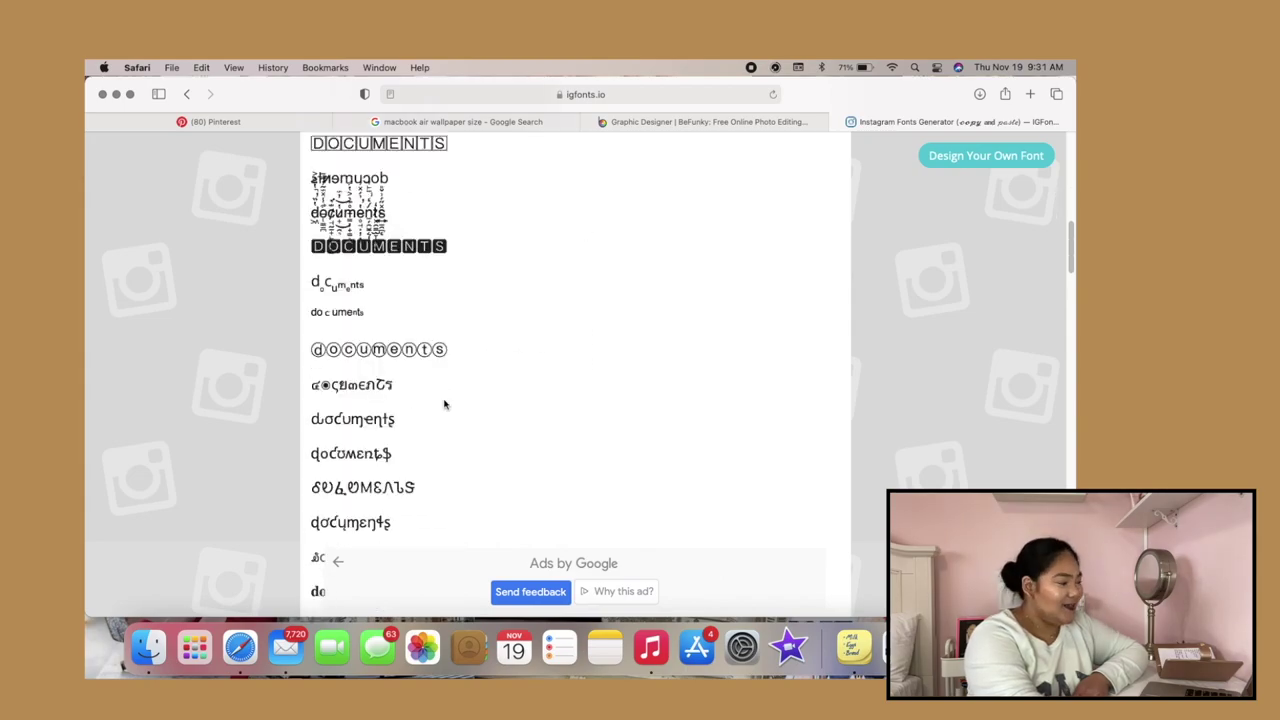
pyautogui.scroll(-5, 444, 404)
pyautogui.scroll(-3, 444, 403)
pyautogui.scroll(10, 444, 403)
pyautogui.scroll(1, 427, 391)
pyautogui.moveTo(424, 327); pyautogui.dragTo(310, 326)
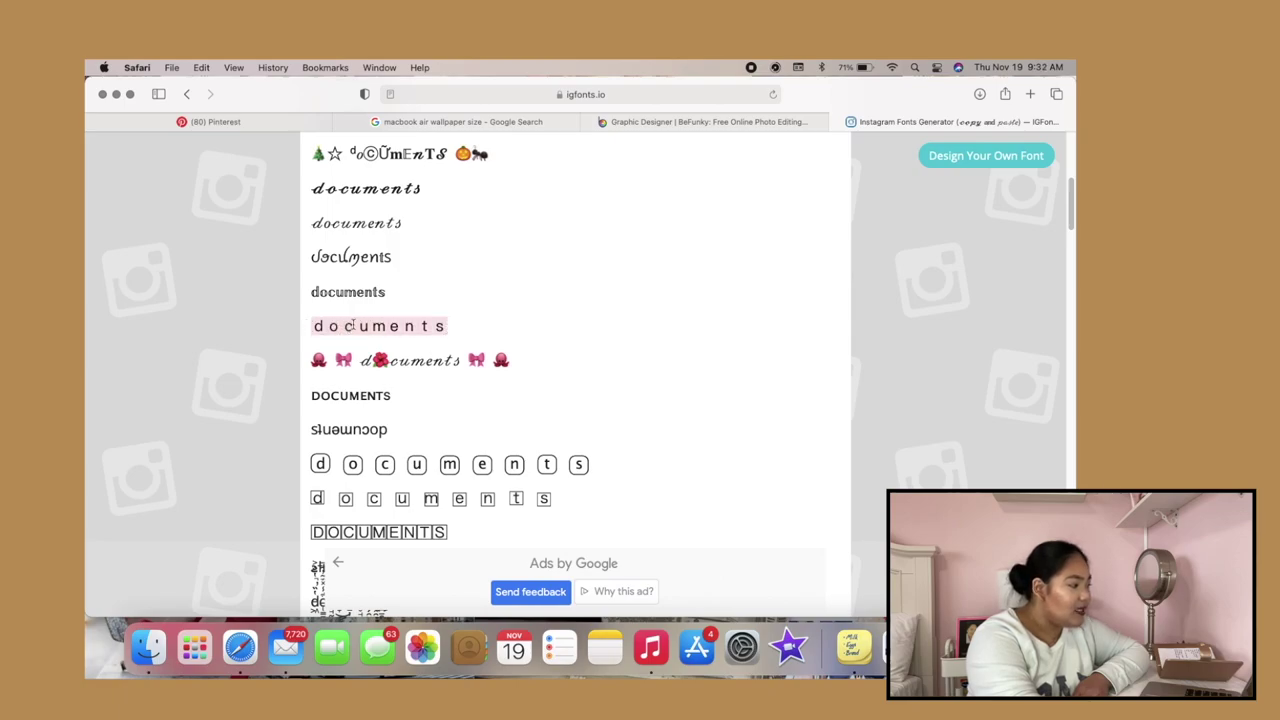
pyautogui.rightClick(354, 329)
pyautogui.click(372, 372)
# - Copy the bold cursive version of "documents" from the generated font styles
pyautogui.moveTo(421, 188); pyautogui.dragTo(338, 184)
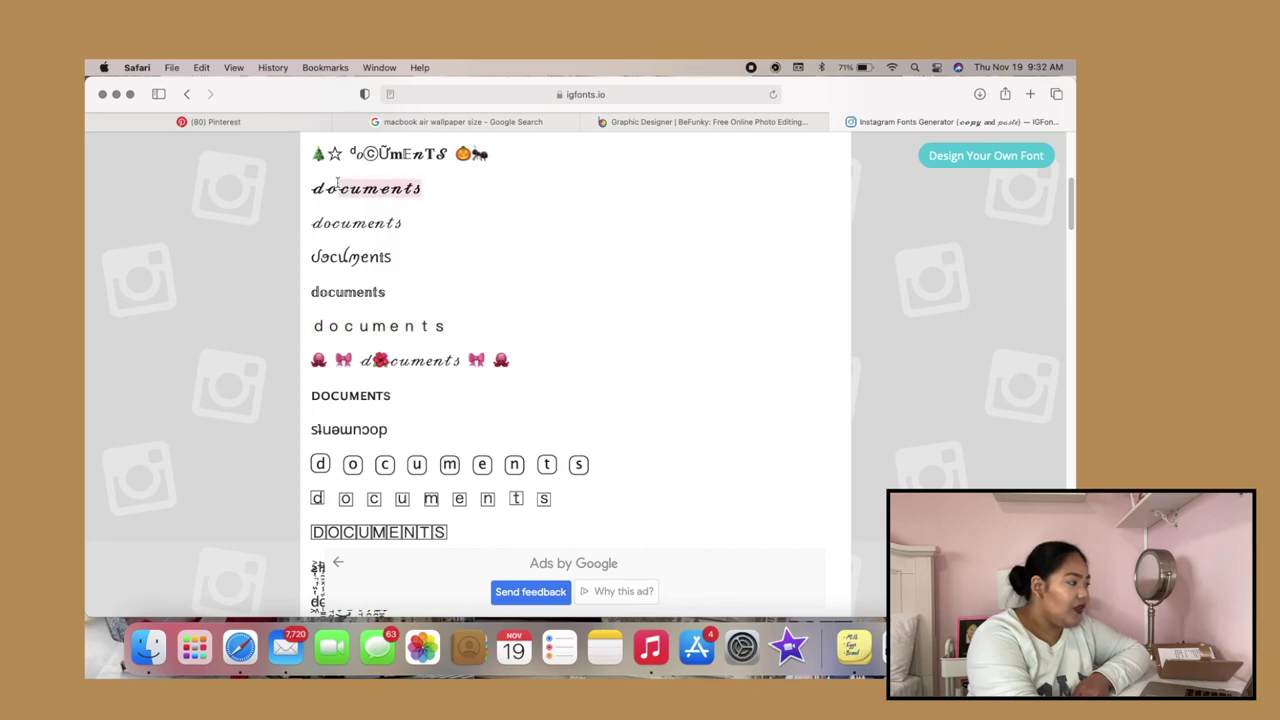
pyautogui.rightClick(332, 190)
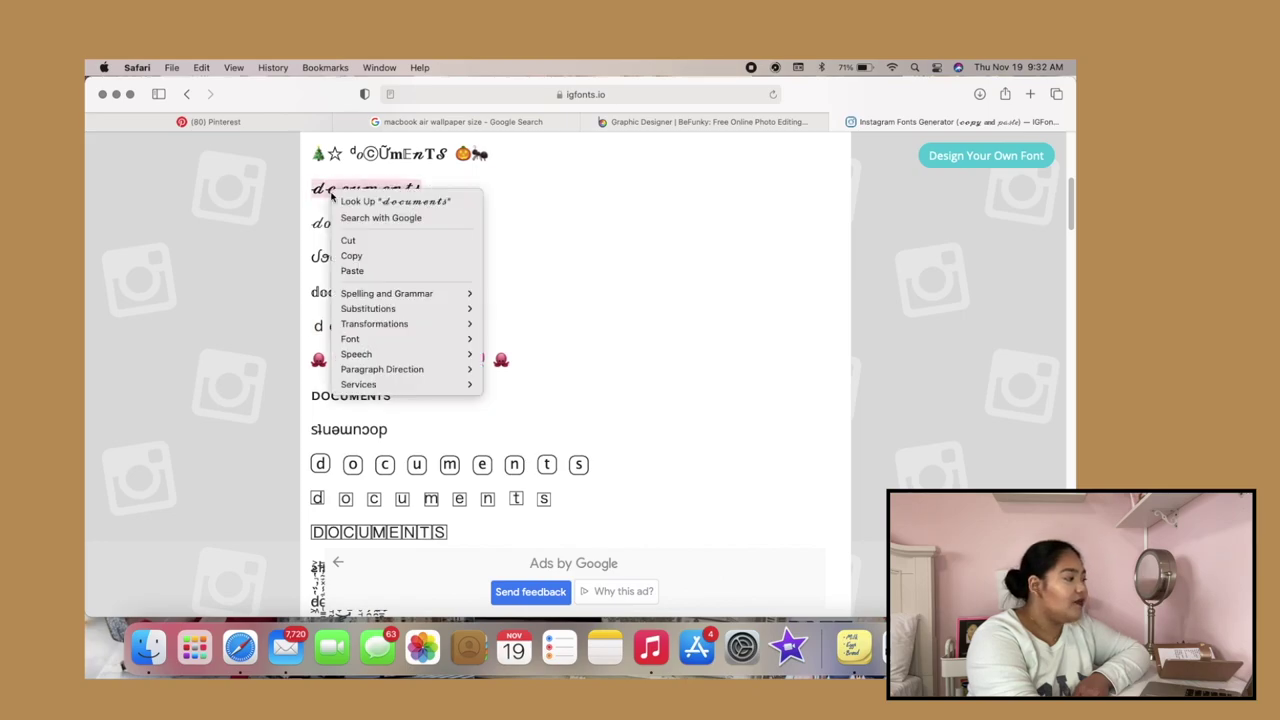
pyautogui.click(348, 257)
# - Return to the desktop and rename the DOCUMENTS folder with the copied bold cursive "documents" text
pyautogui.click(116, 93)
pyautogui.click(614, 140)
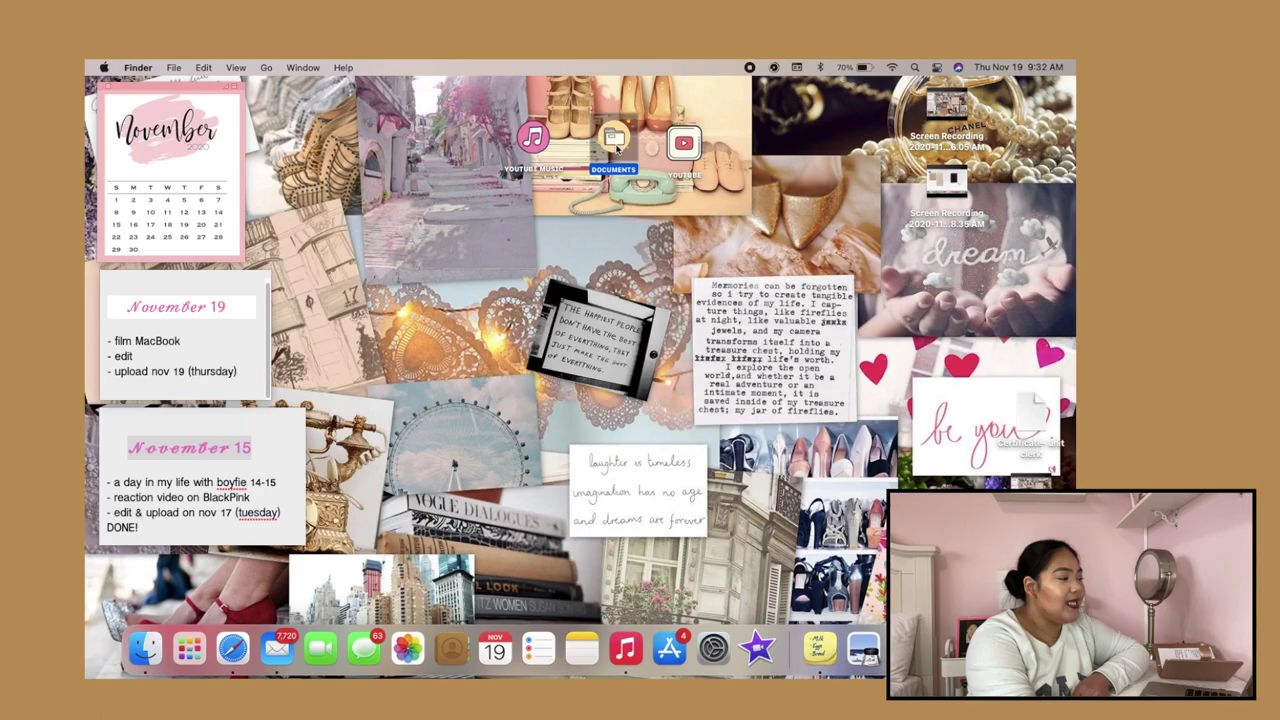
pyautogui.rightClick(617, 147)
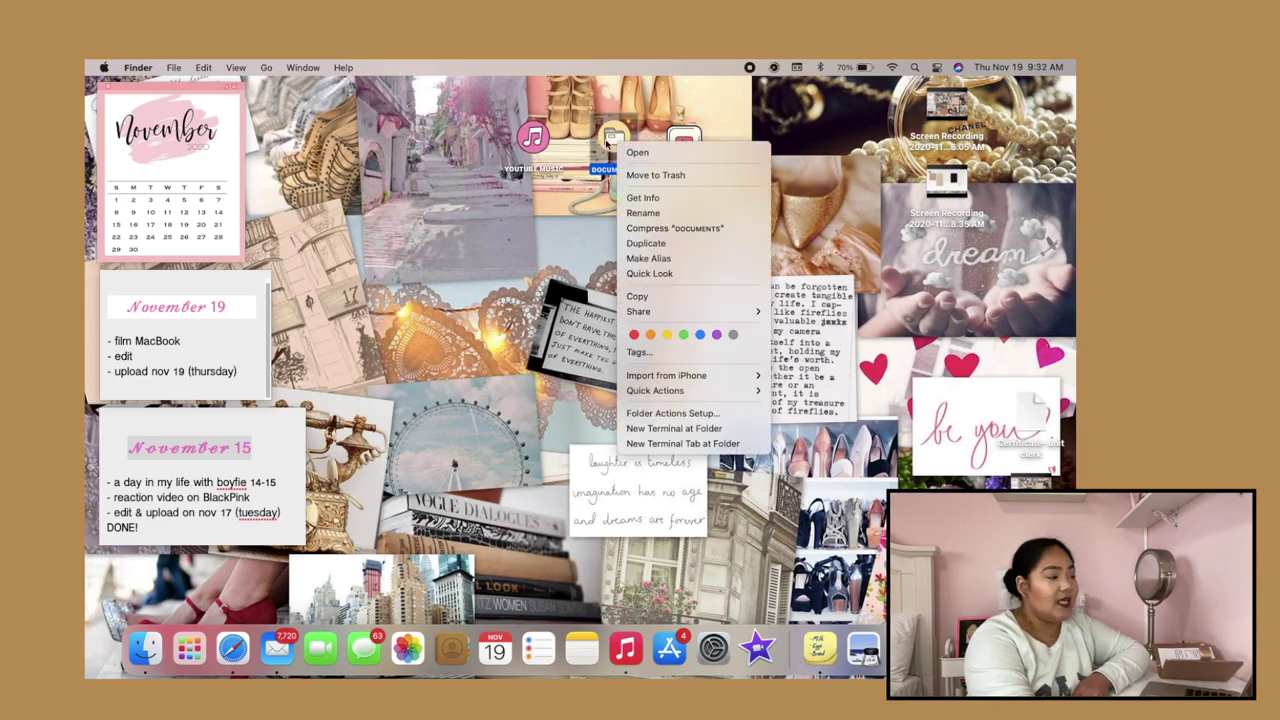
pyautogui.click(643, 213)
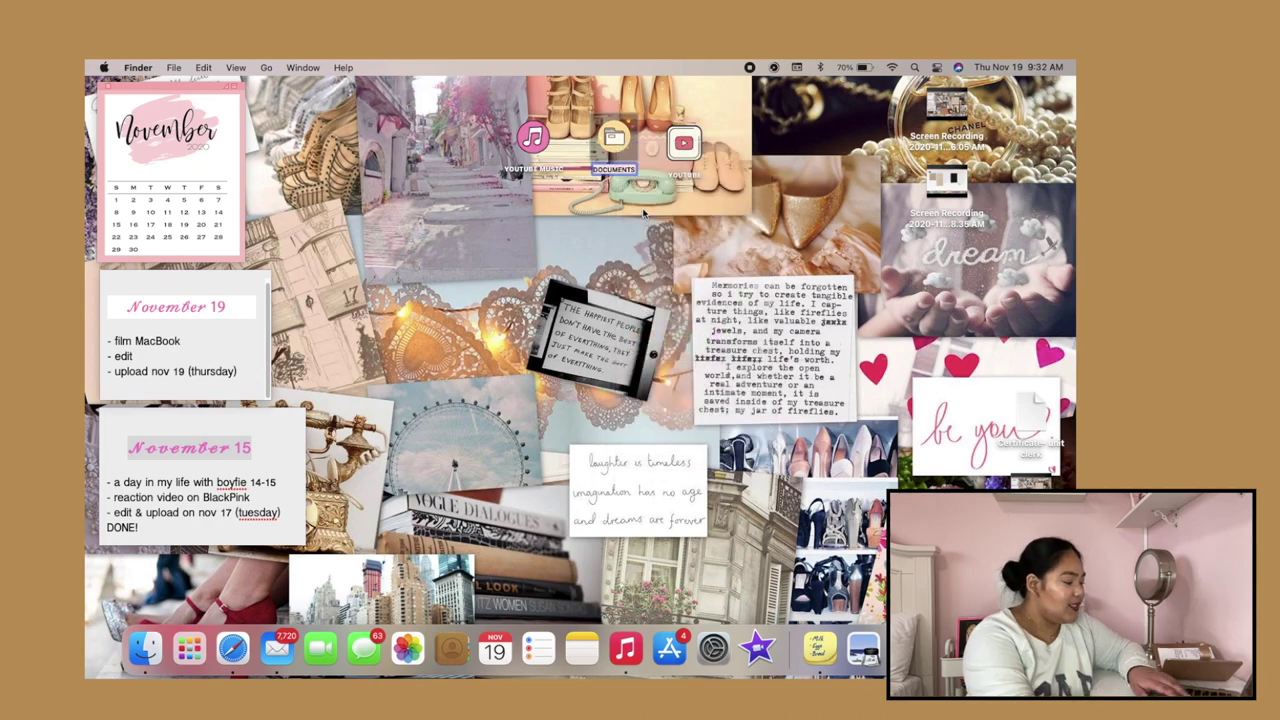
pyautogui.press('super+v')
pyautogui.press('Return')
# - Move the documents folder near the November calendar and place the YouTube Music folder just beside it
pyautogui.moveTo(614, 140); pyautogui.dragTo(488, 225)
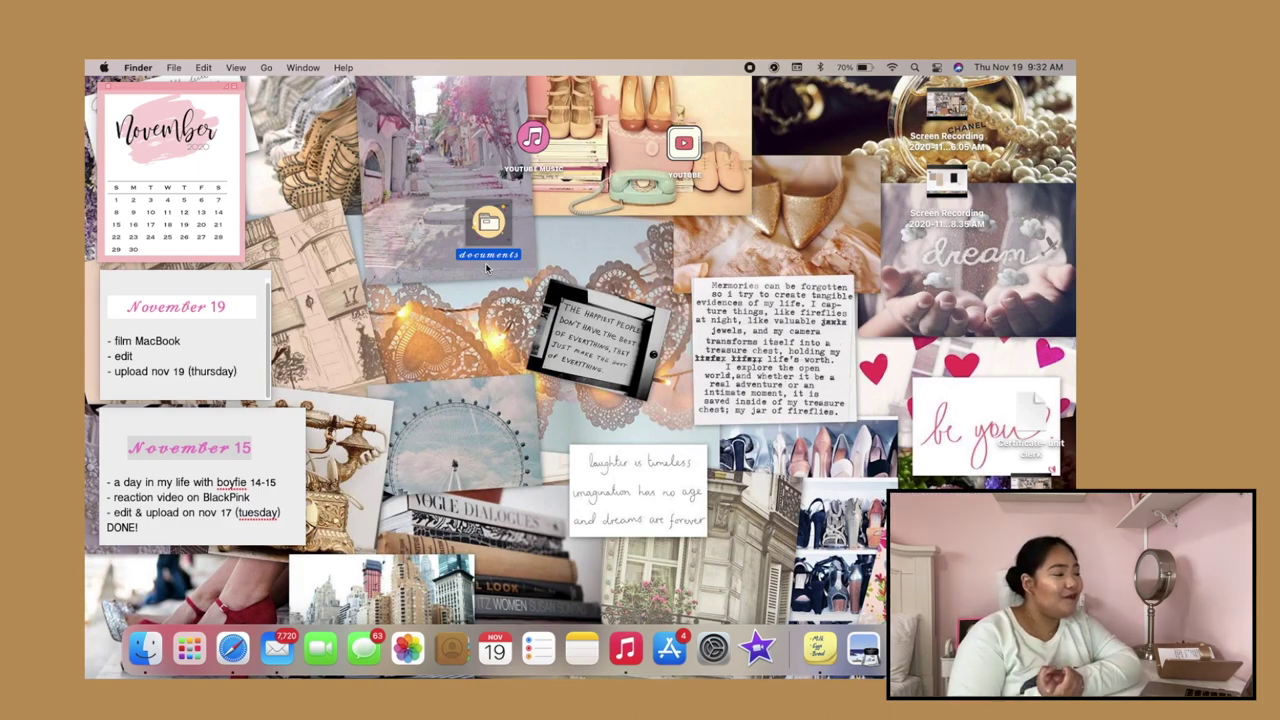
pyautogui.moveTo(492, 228); pyautogui.dragTo(419, 143)
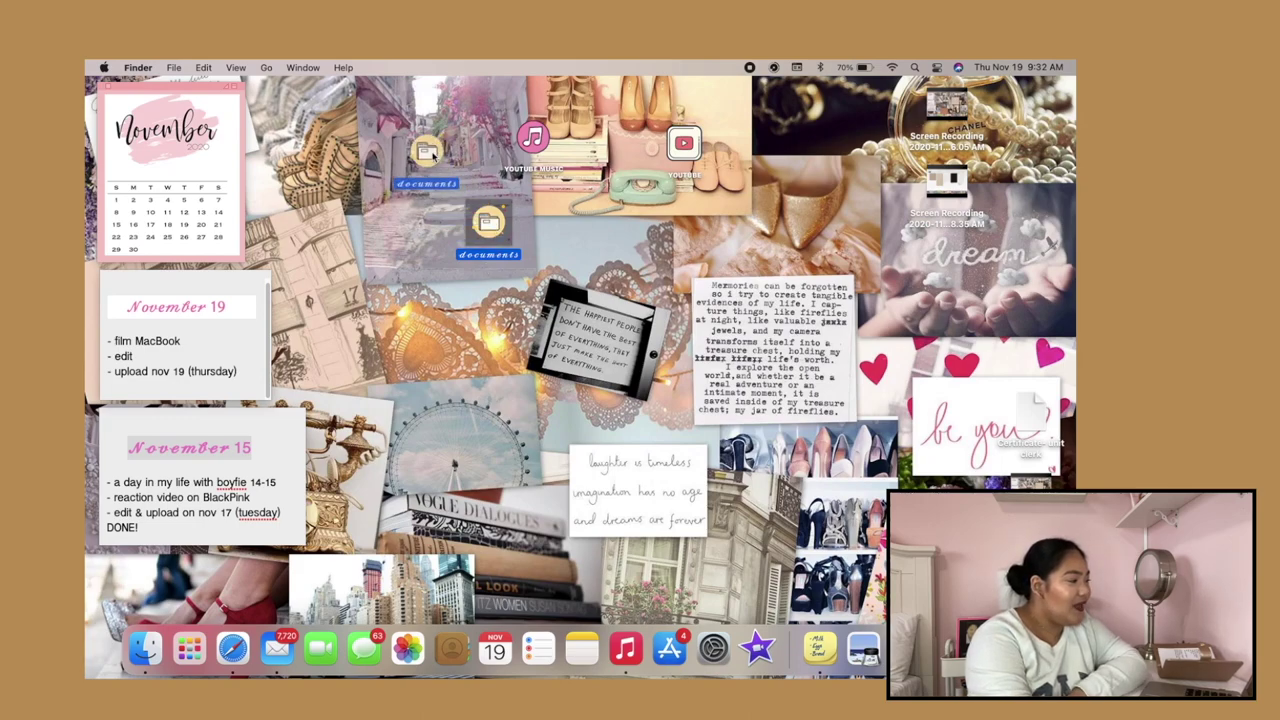
pyautogui.click(485, 263)
pyautogui.moveTo(541, 123); pyautogui.dragTo(508, 146)
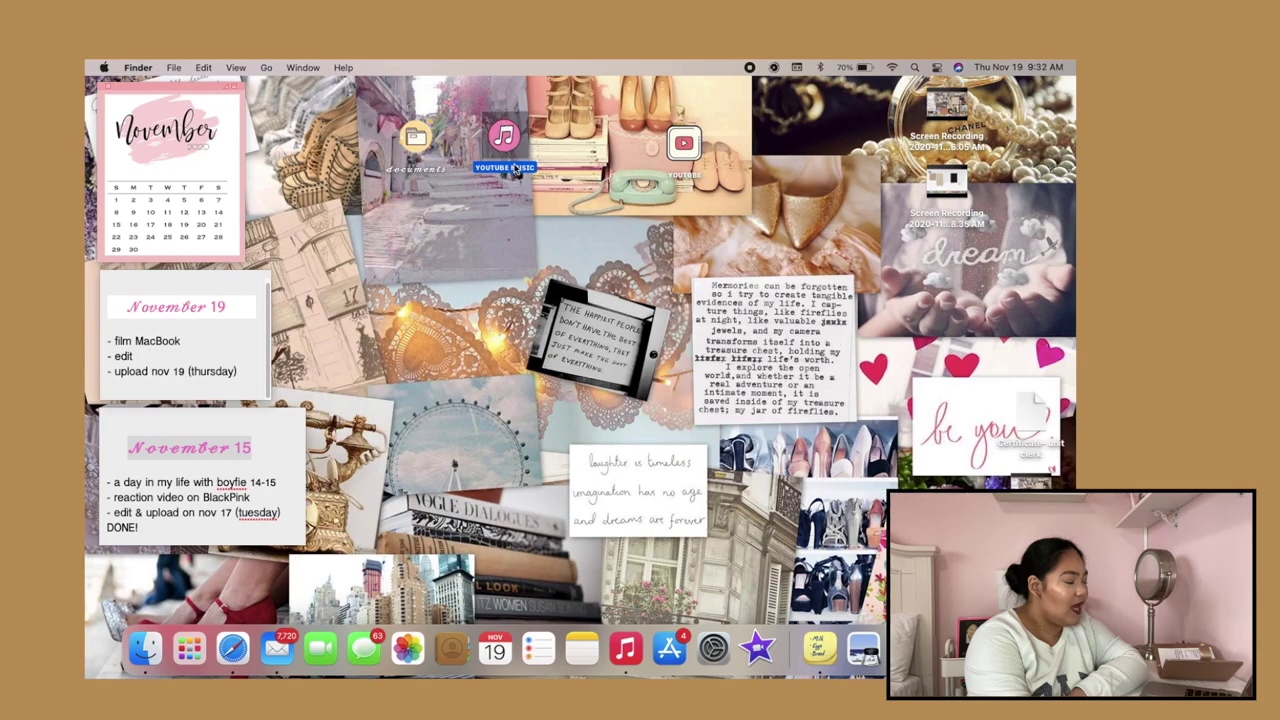
# - Switch to Safari and replace the text in the igfonts.io generator with "youtube music"
pyautogui.click(232, 648)
pyautogui.scroll(10, 418, 345)
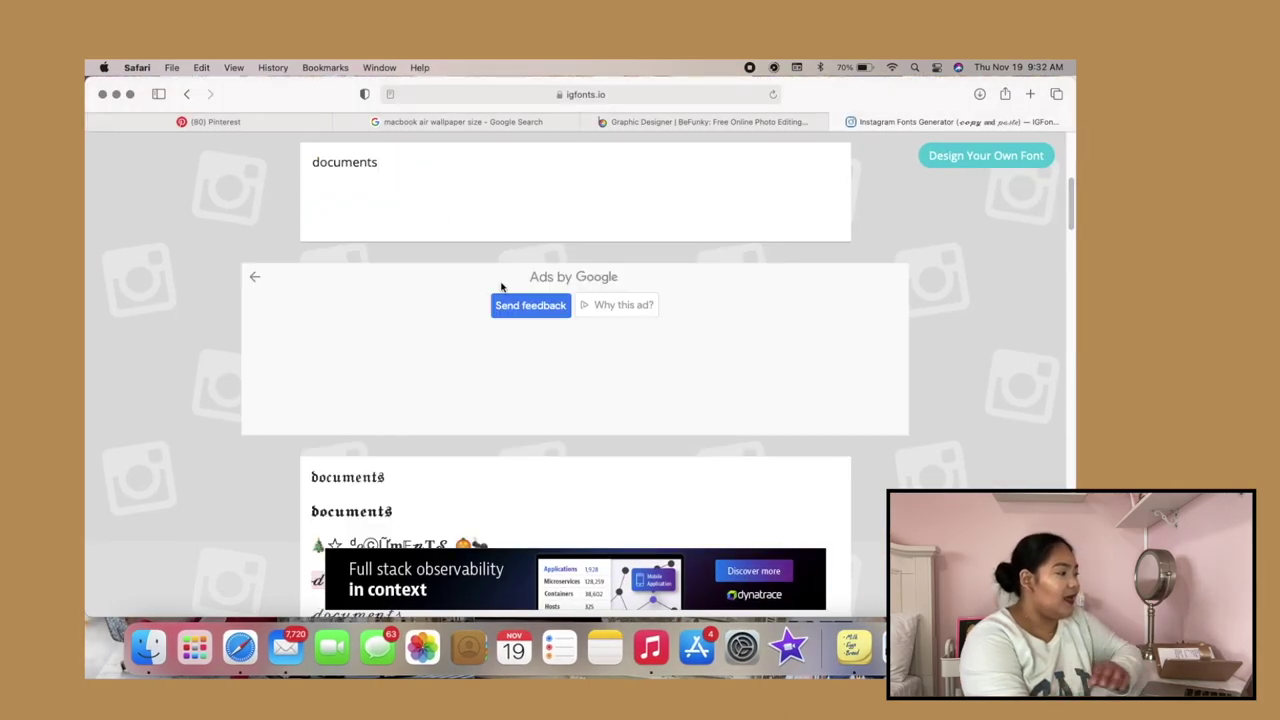
pyautogui.click(452, 185)
pyautogui.press('super+a')
pyautogui.write('you')
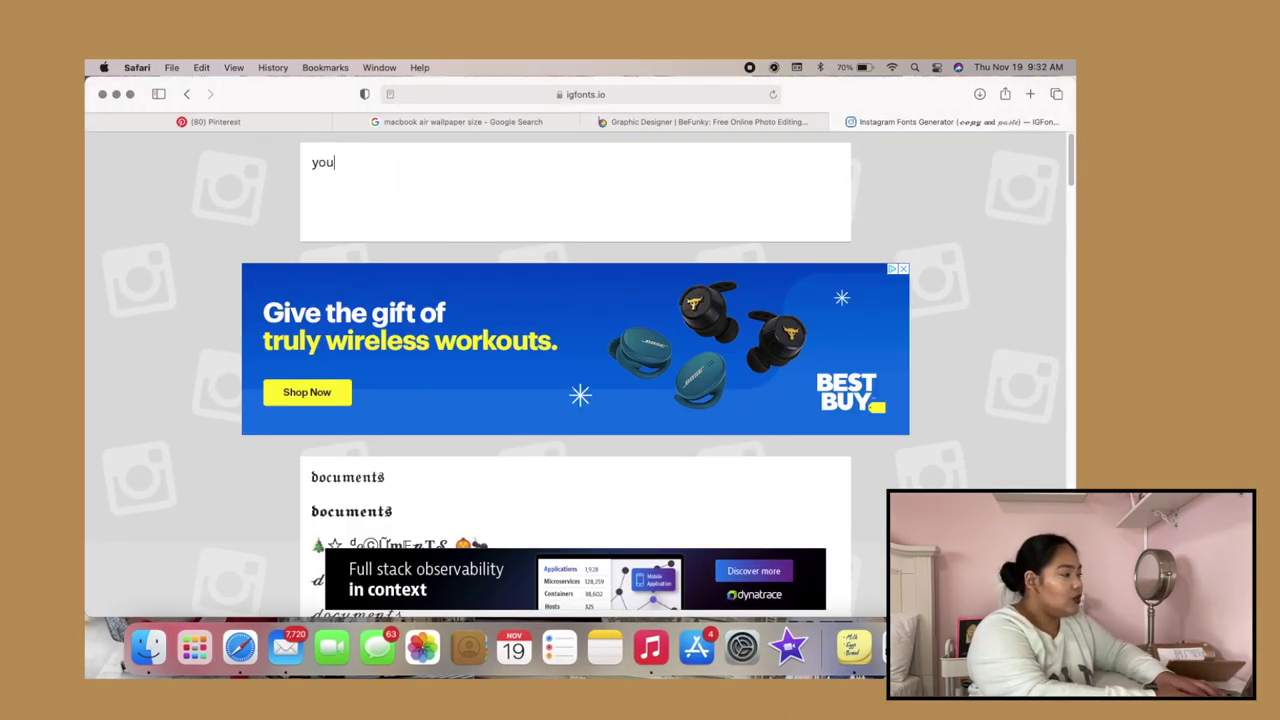
pyautogui.write('tube usic')
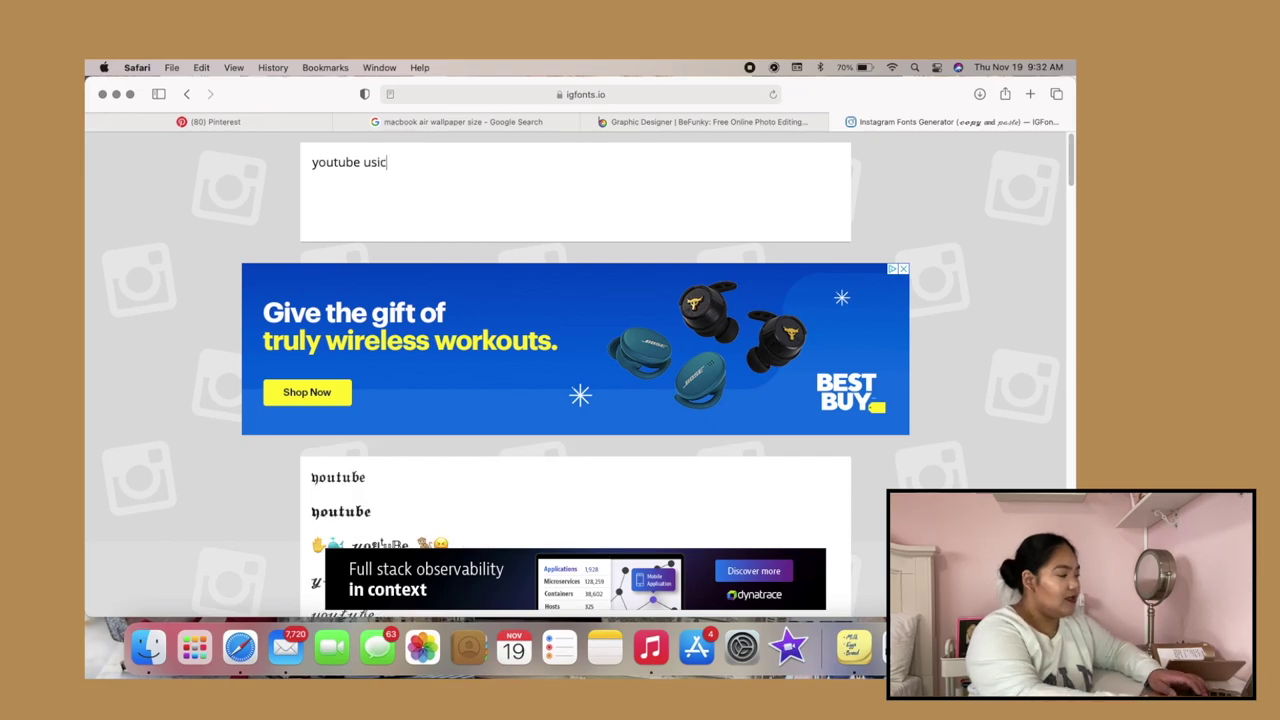
pyautogui.press('BackSpace')
pyautogui.press('BackSpace')
pyautogui.press('BackSpace')
pyautogui.press('BackSpace')
pyautogui.write('music')
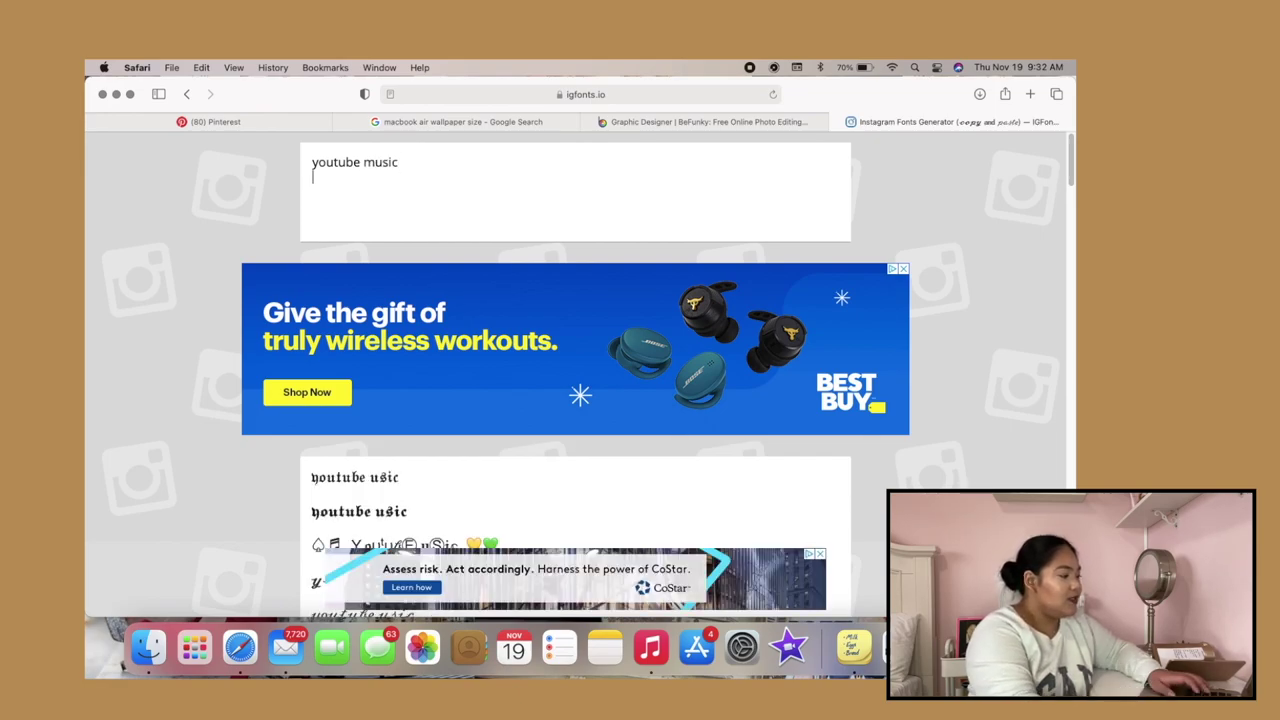
# - Copy the bold cursive version of "youtube music" from the generated font styles
pyautogui.scroll(-5, 528, 379)
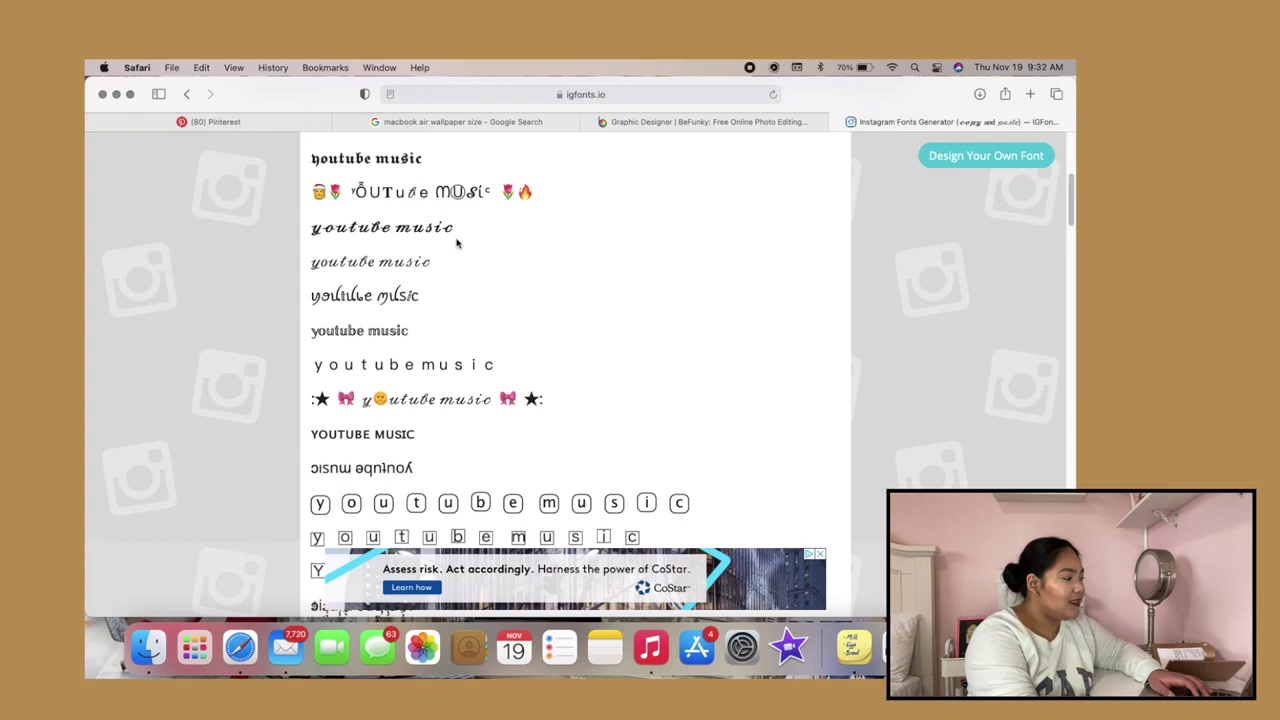
pyautogui.moveTo(462, 228); pyautogui.dragTo(360, 230)
pyautogui.rightClick(307, 231)
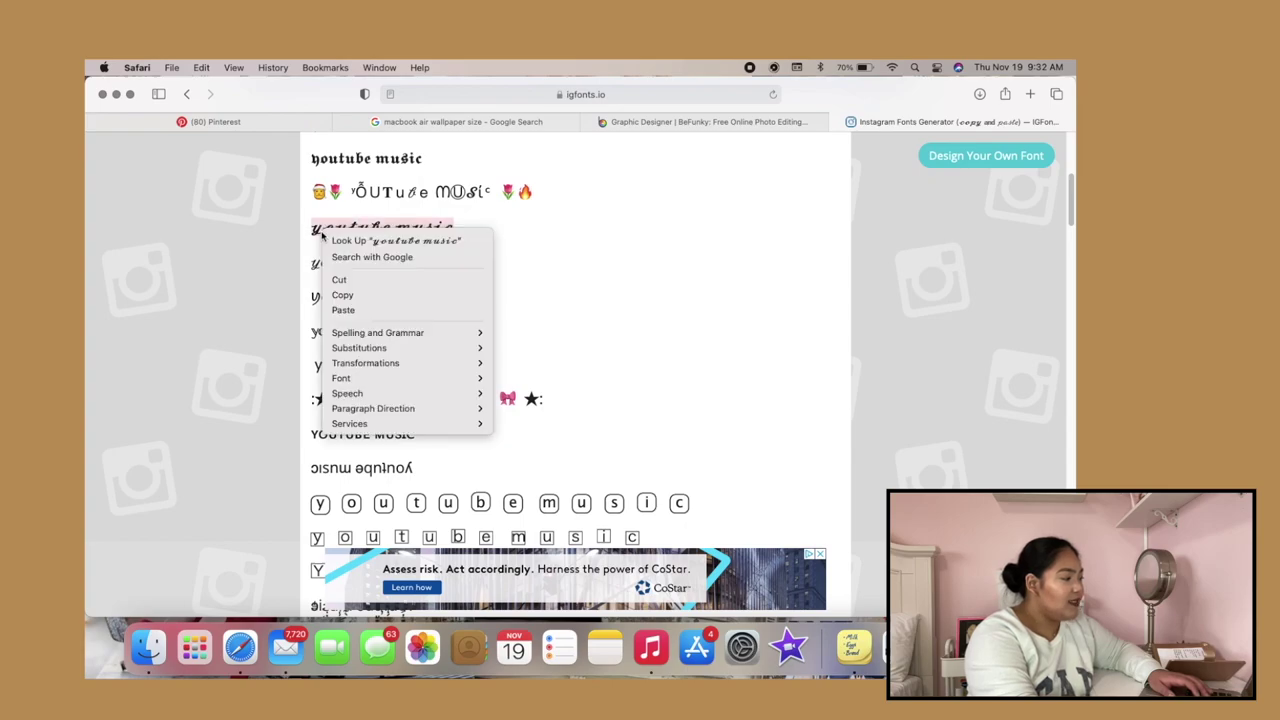
pyautogui.click(348, 296)
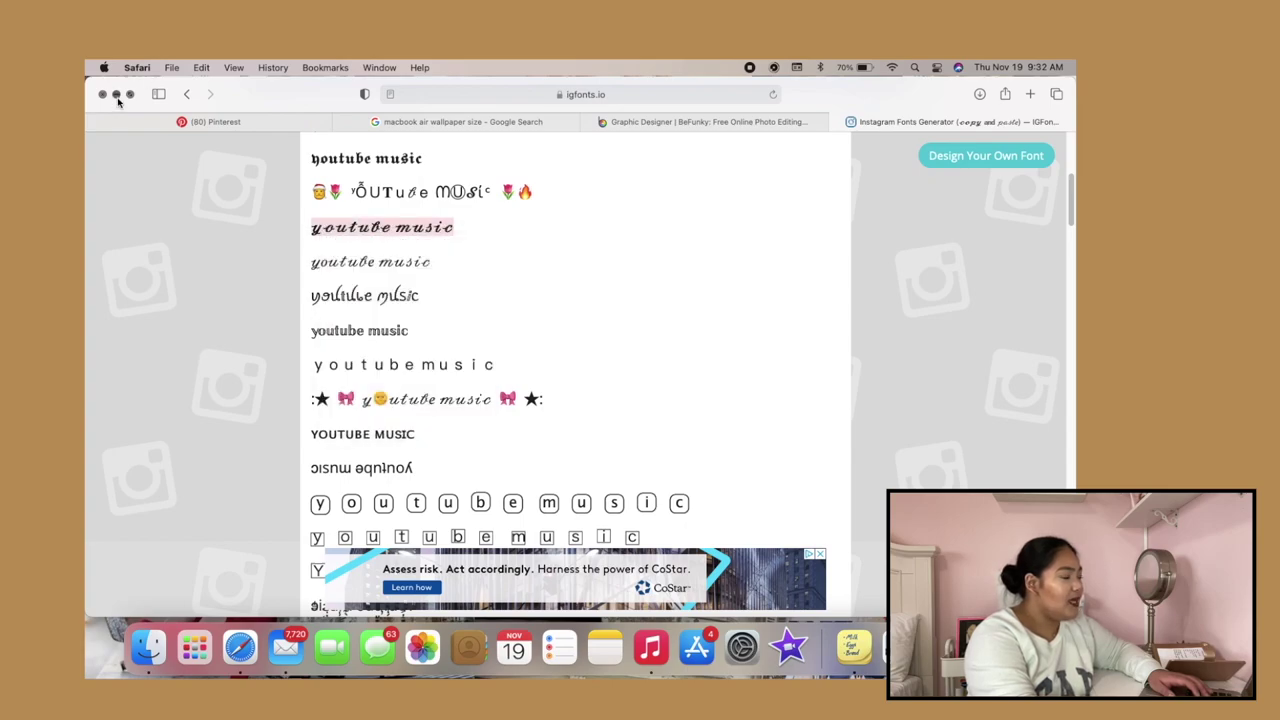
# - Return to the desktop and rename the YOUTUBE MUSIC folder with the copied bold cursive text
pyautogui.click(116, 95)
pyautogui.rightClick(497, 157)
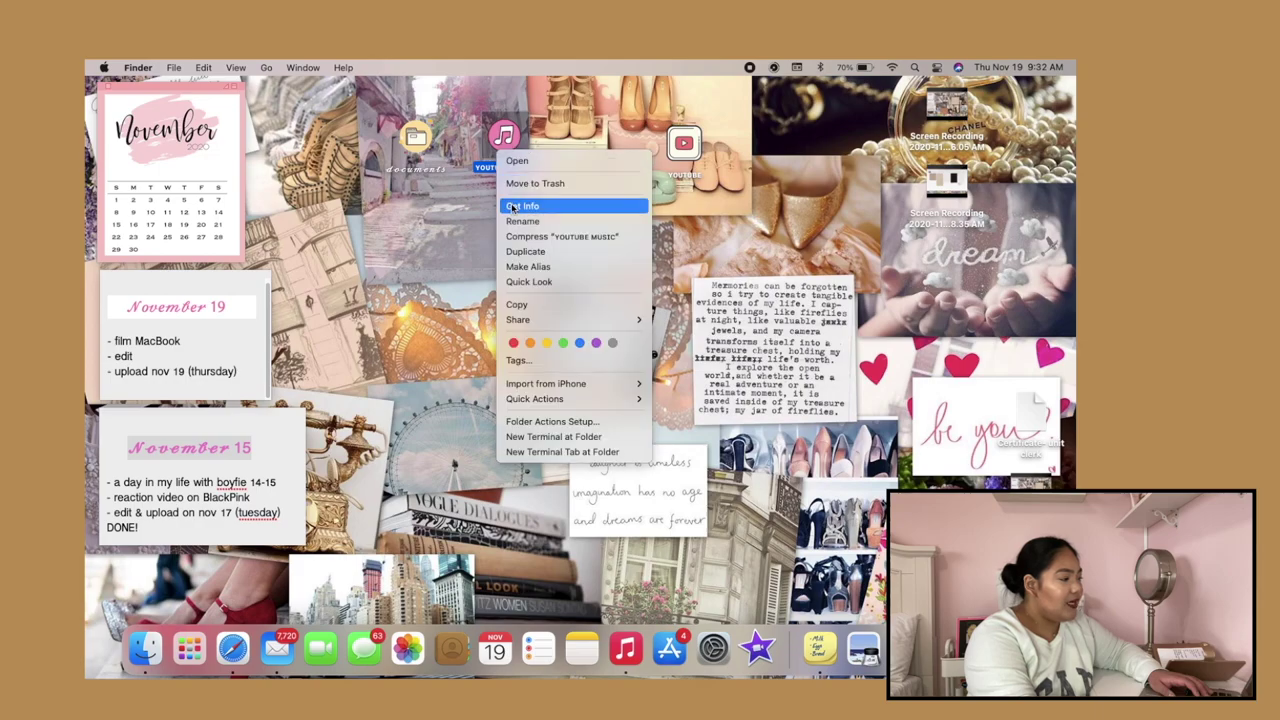
pyautogui.click(512, 220)
pyautogui.press('super+v')
pyautogui.press('Return')
# - Line up the YouTube Music and YouTube folders in a row beside the documents folder
pyautogui.moveTo(510, 140); pyautogui.dragTo(436, 208)
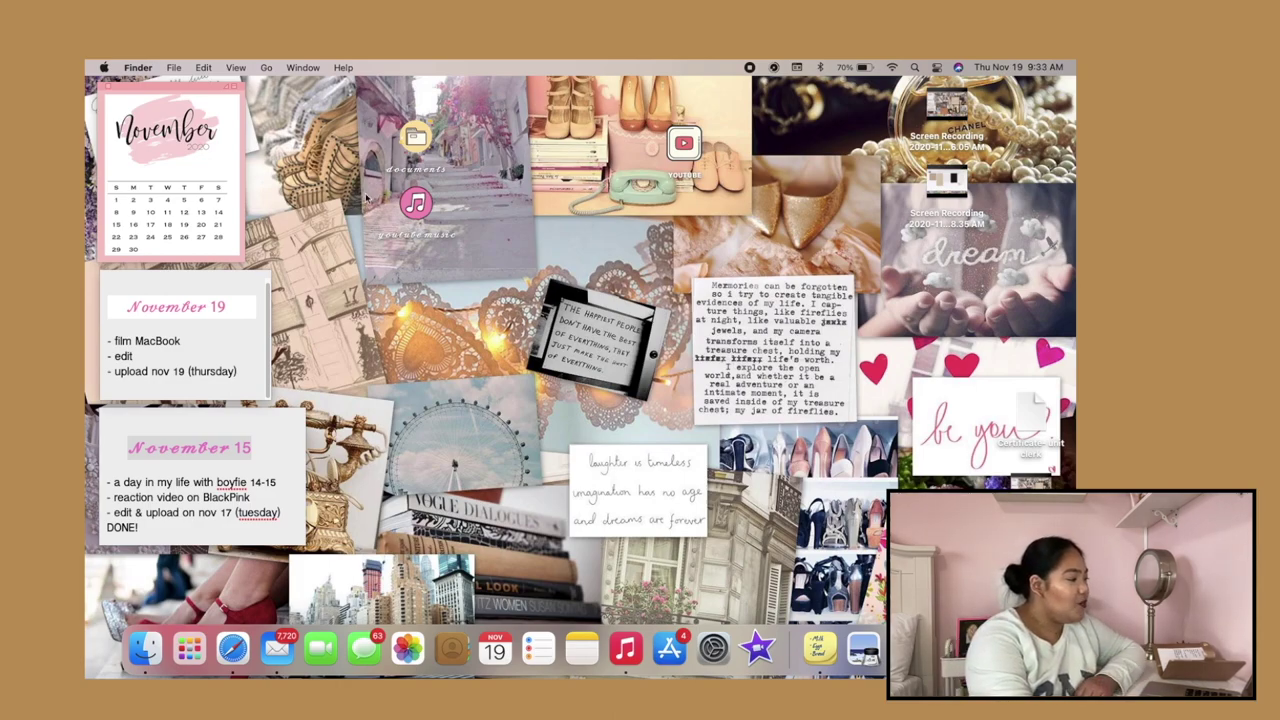
pyautogui.click(414, 207)
pyautogui.moveTo(414, 207); pyautogui.dragTo(508, 140)
pyautogui.moveTo(680, 146); pyautogui.dragTo(581, 144)
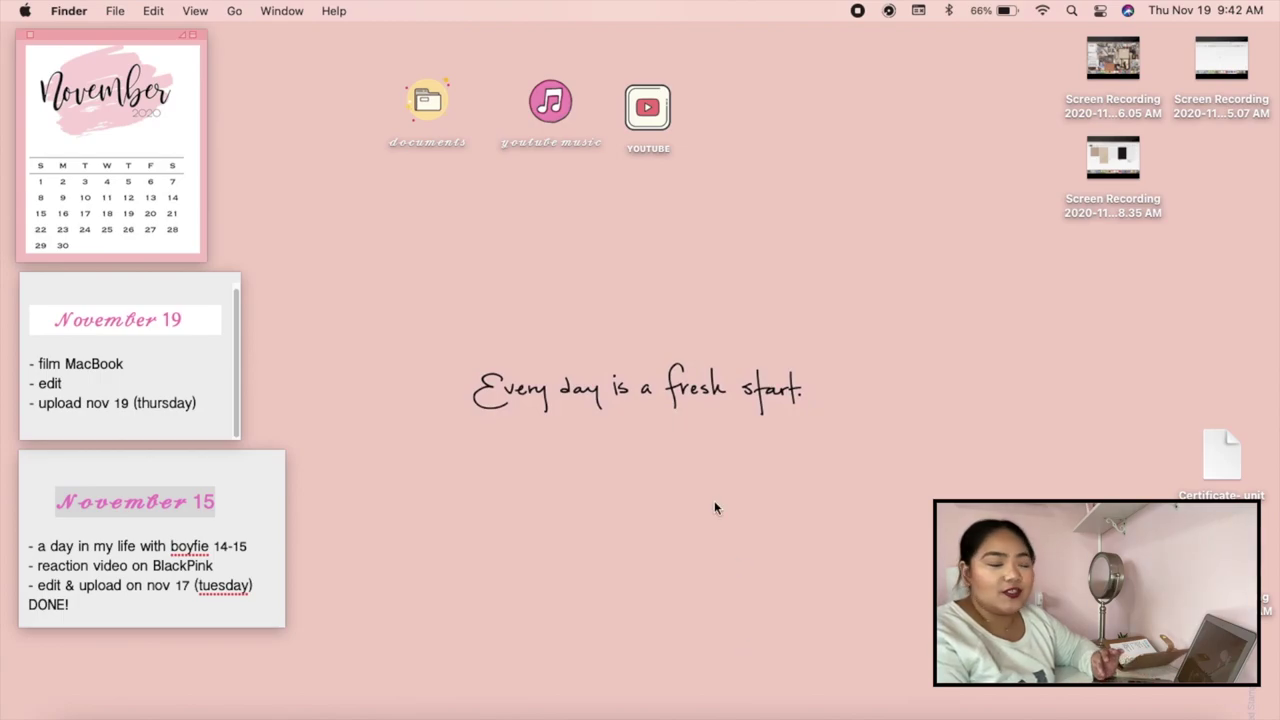
pyautogui.moveTo(349, 93); pyautogui.dragTo(726, 163)
pyautogui.click(726, 136)
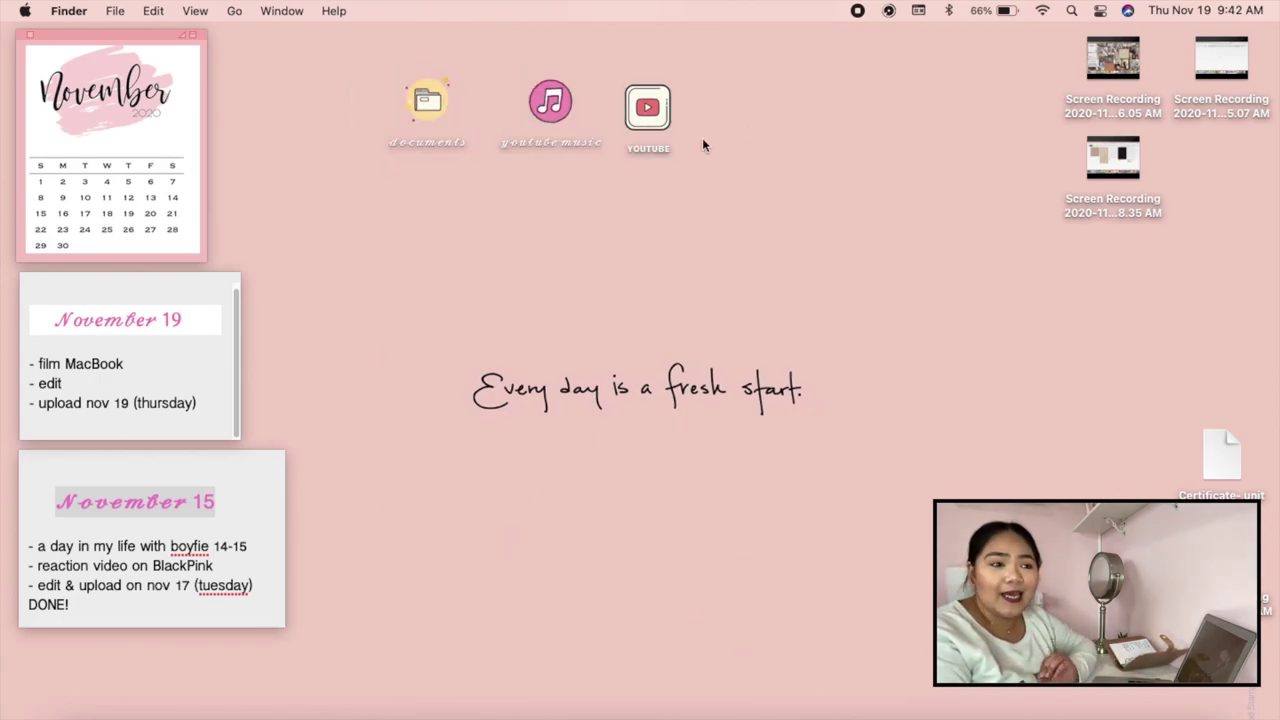
# - Create a new folder on the desktop and place it in the row beside the YouTube folder
pyautogui.rightClick(774, 262)
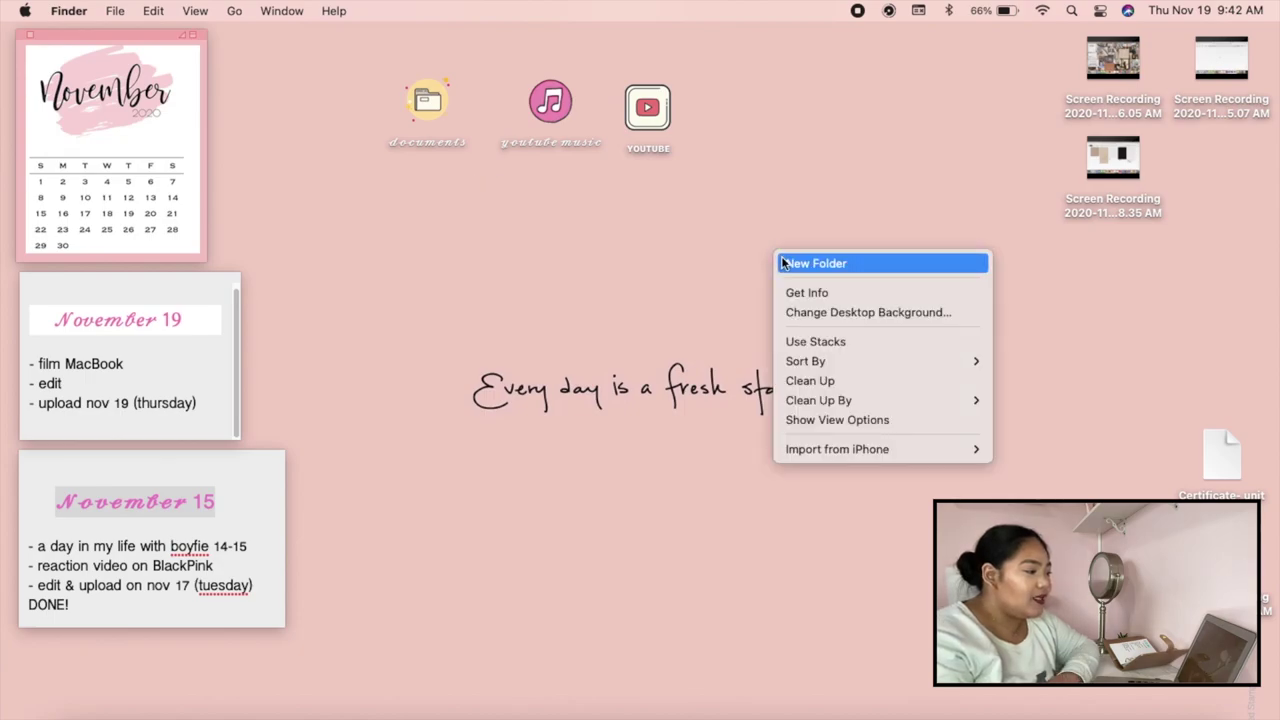
pyautogui.click(815, 263)
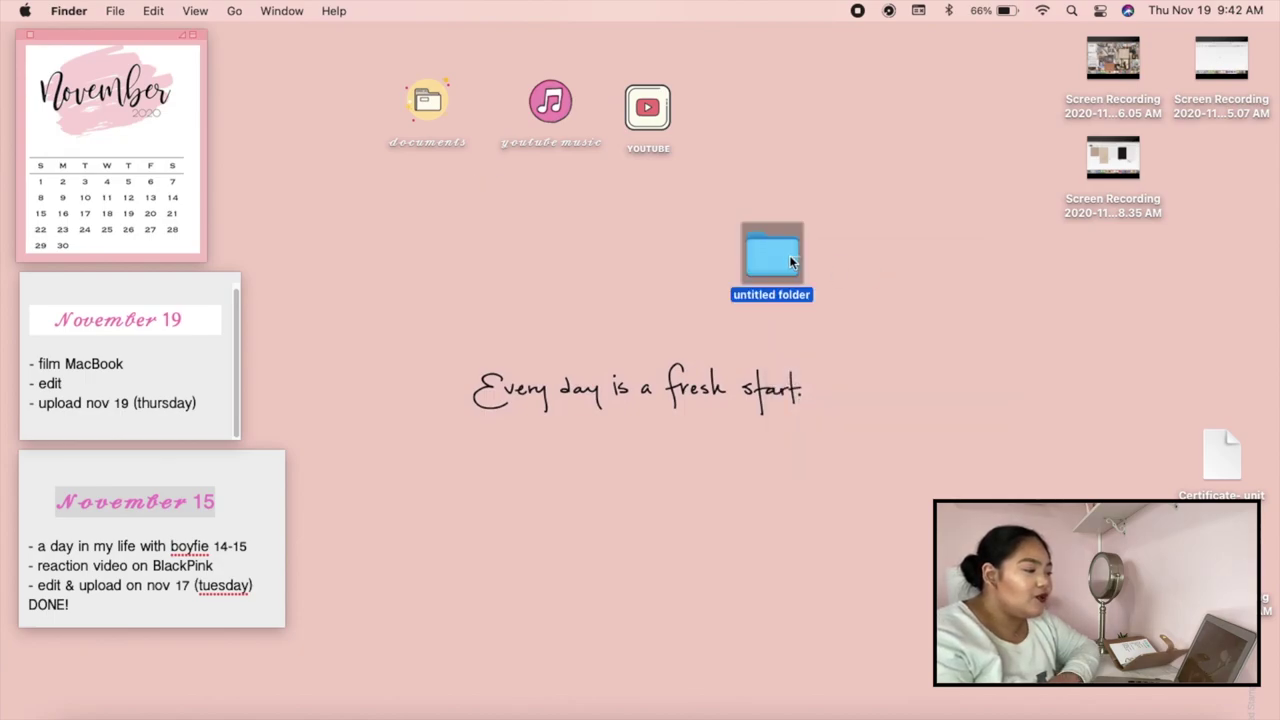
pyautogui.moveTo(771, 255); pyautogui.dragTo(829, 97)
pyautogui.click(831, 247)
pyautogui.click(813, 101)
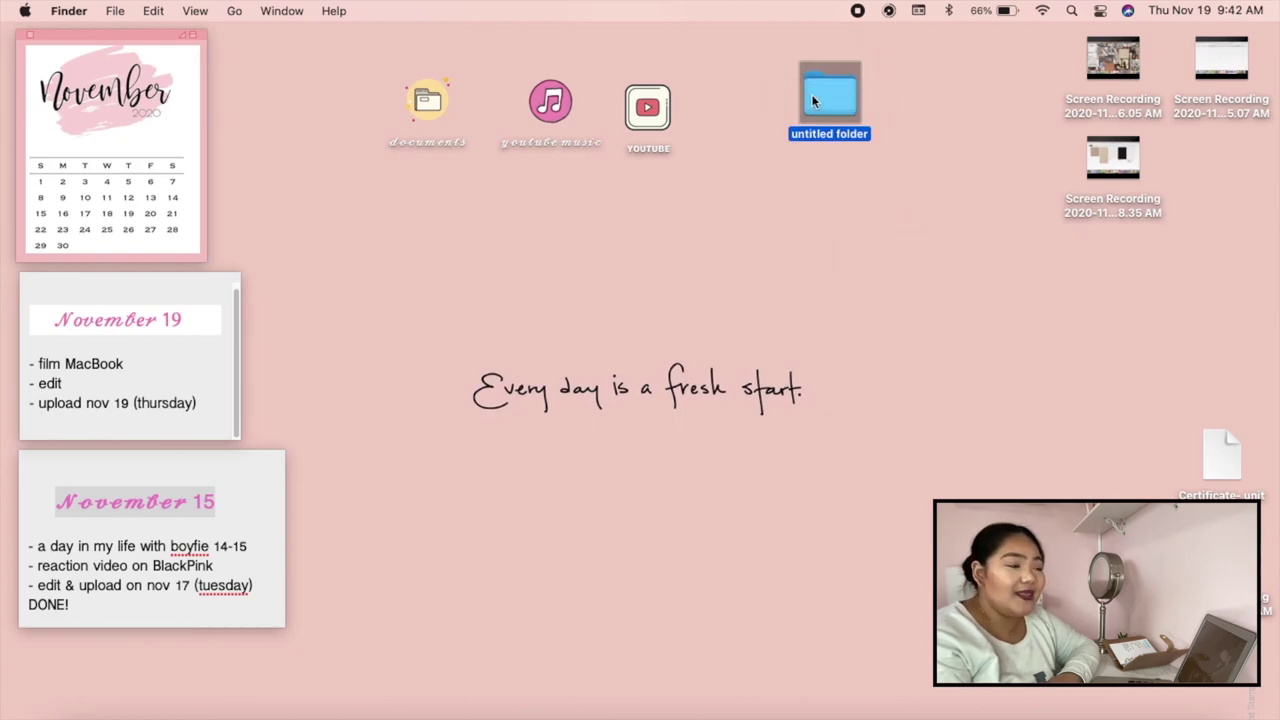
pyautogui.click(797, 178)
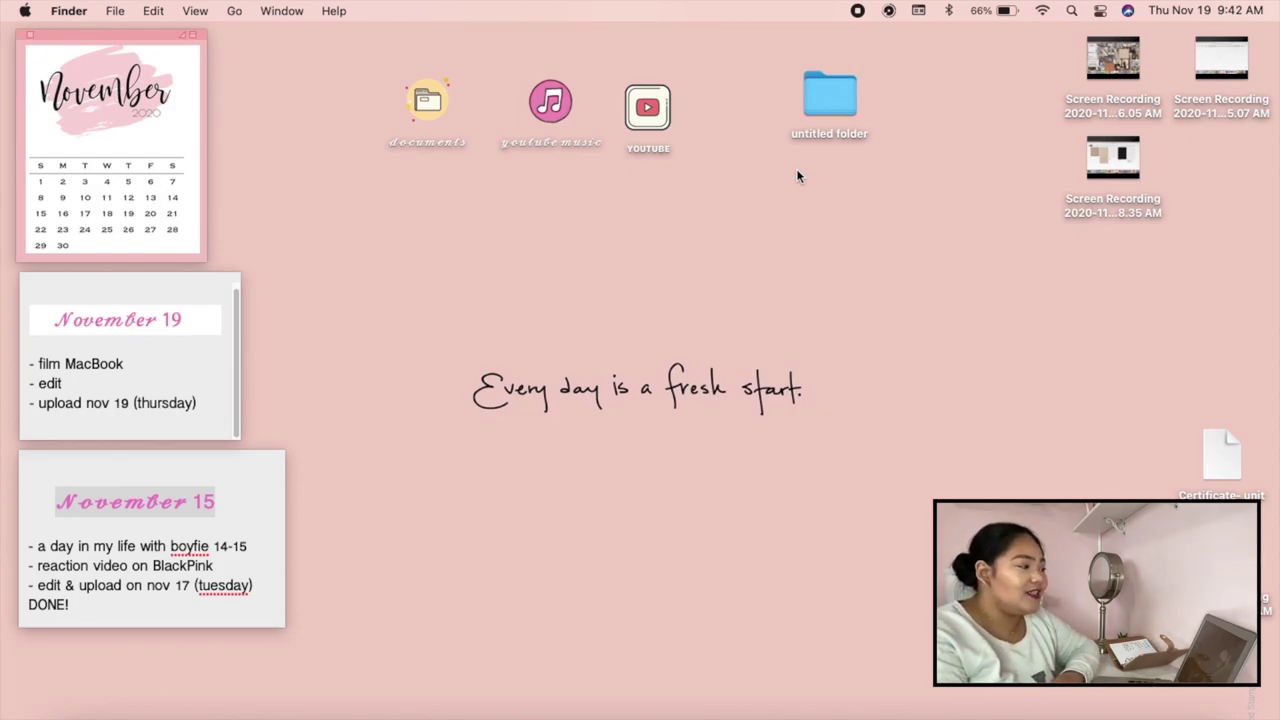
pyautogui.moveTo(742, 150); pyautogui.dragTo(375, 90)
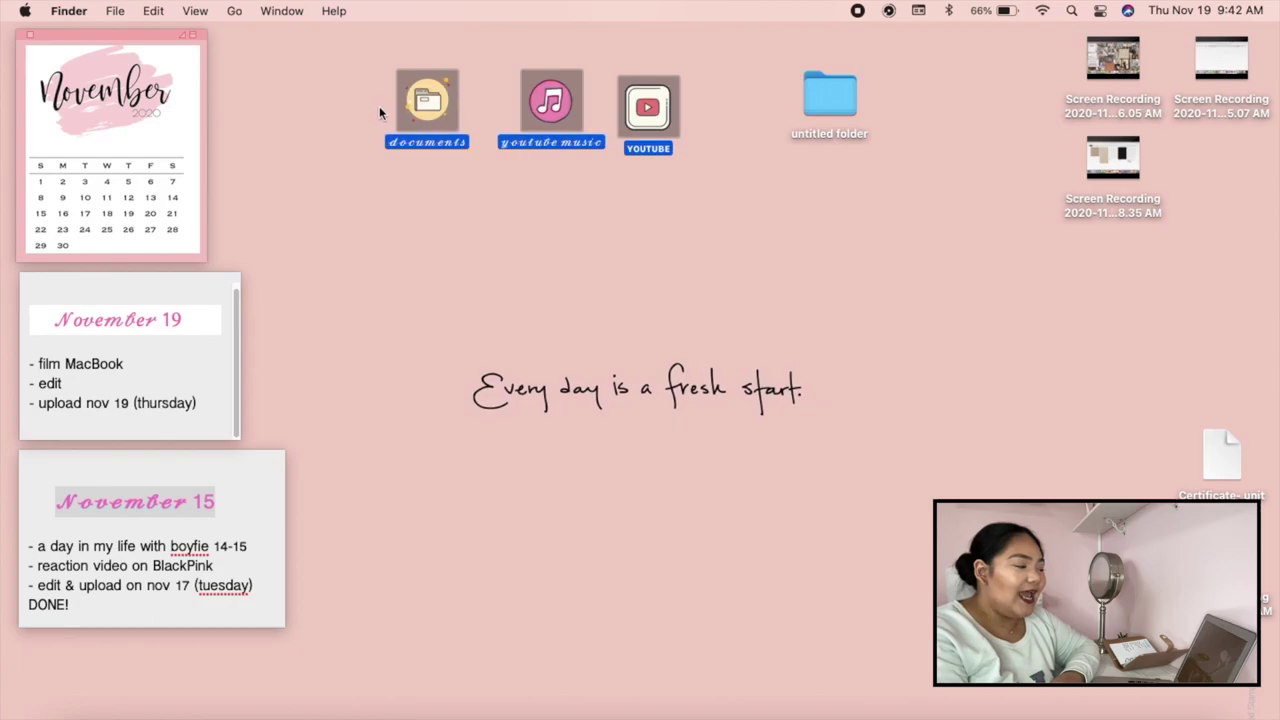
pyautogui.moveTo(695, 115); pyautogui.dragTo(374, 83)
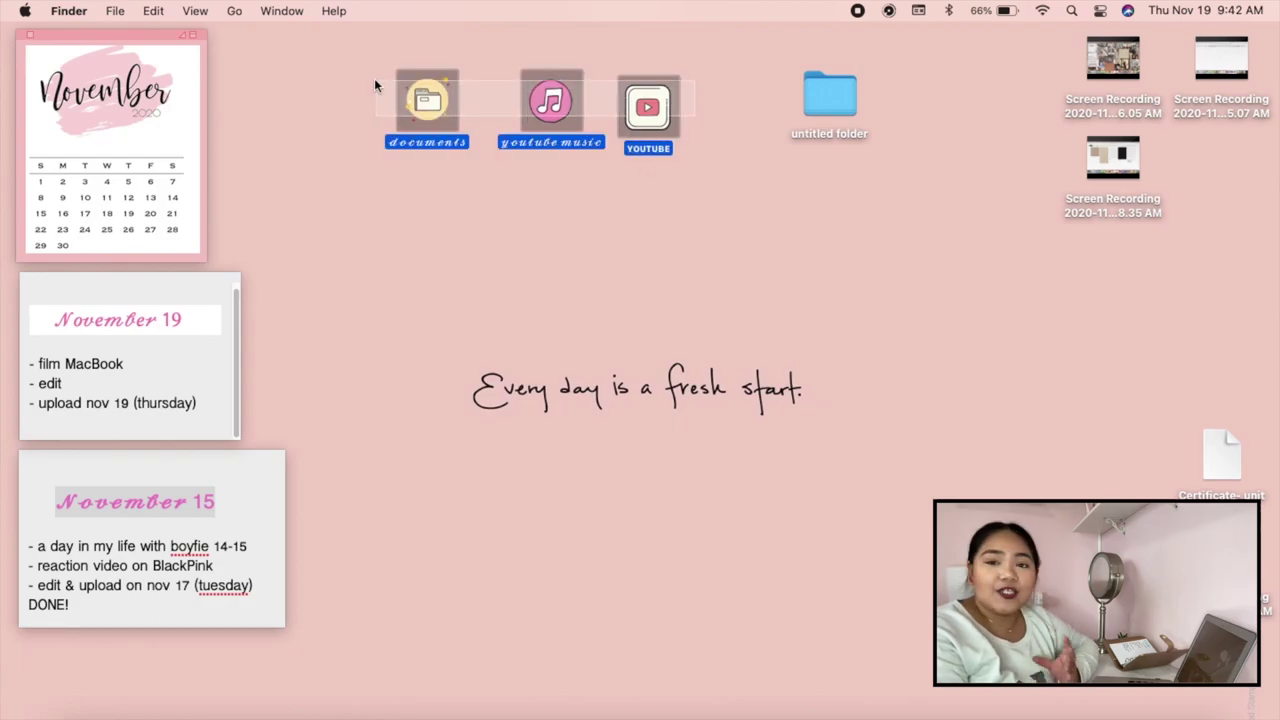
pyautogui.click(525, 240)
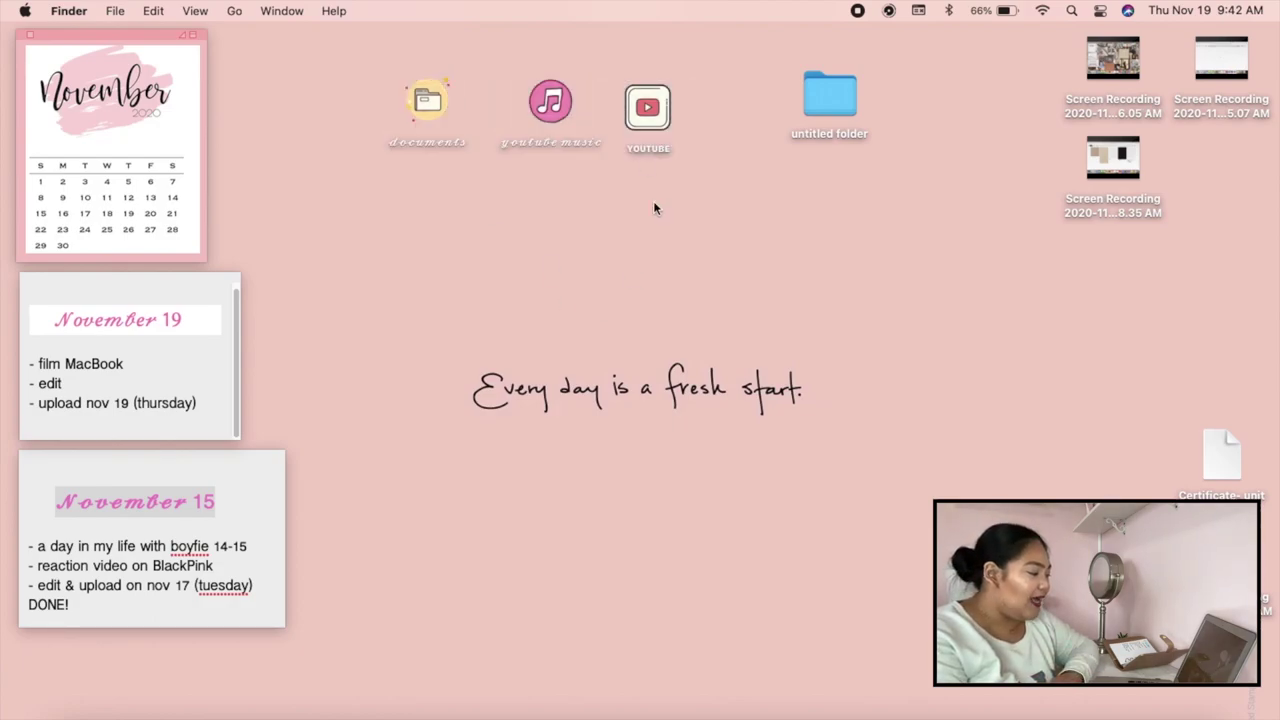
# - Switch to Safari and search Pinterest for "aesthetic icon png" in place of the previous search
pyautogui.click(193, 712)
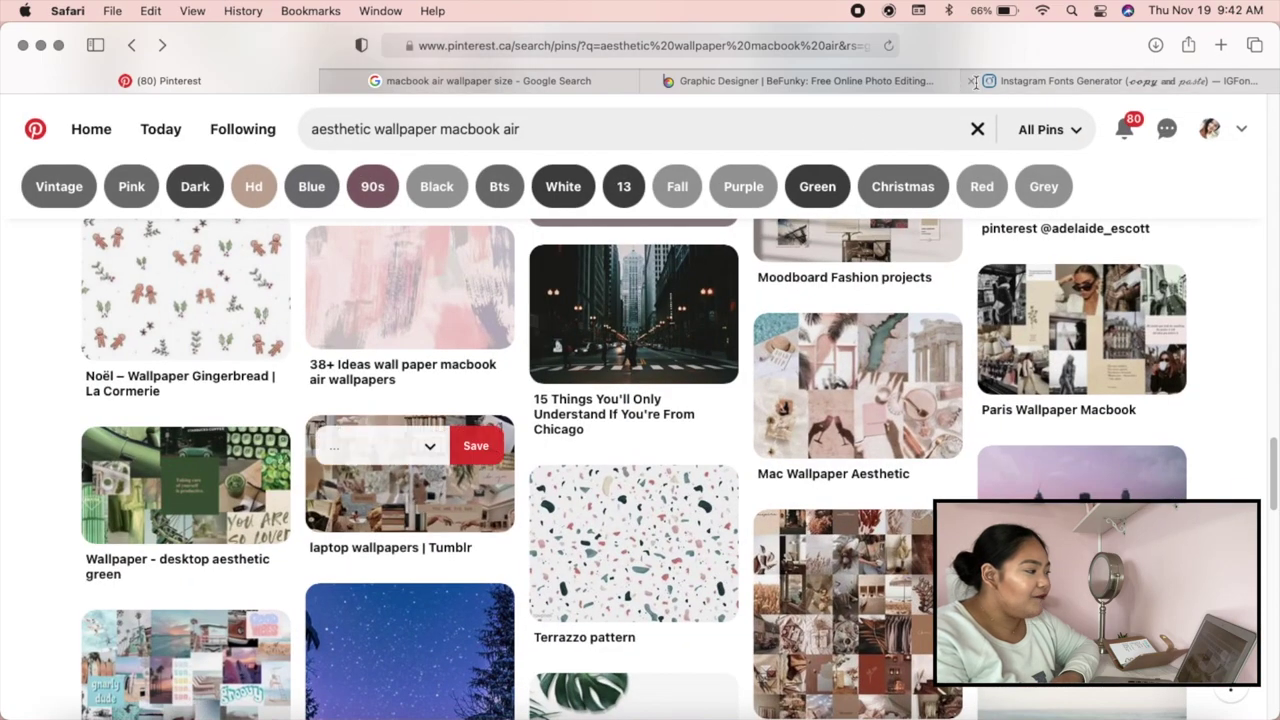
pyautogui.click(975, 131)
pyautogui.click(903, 137)
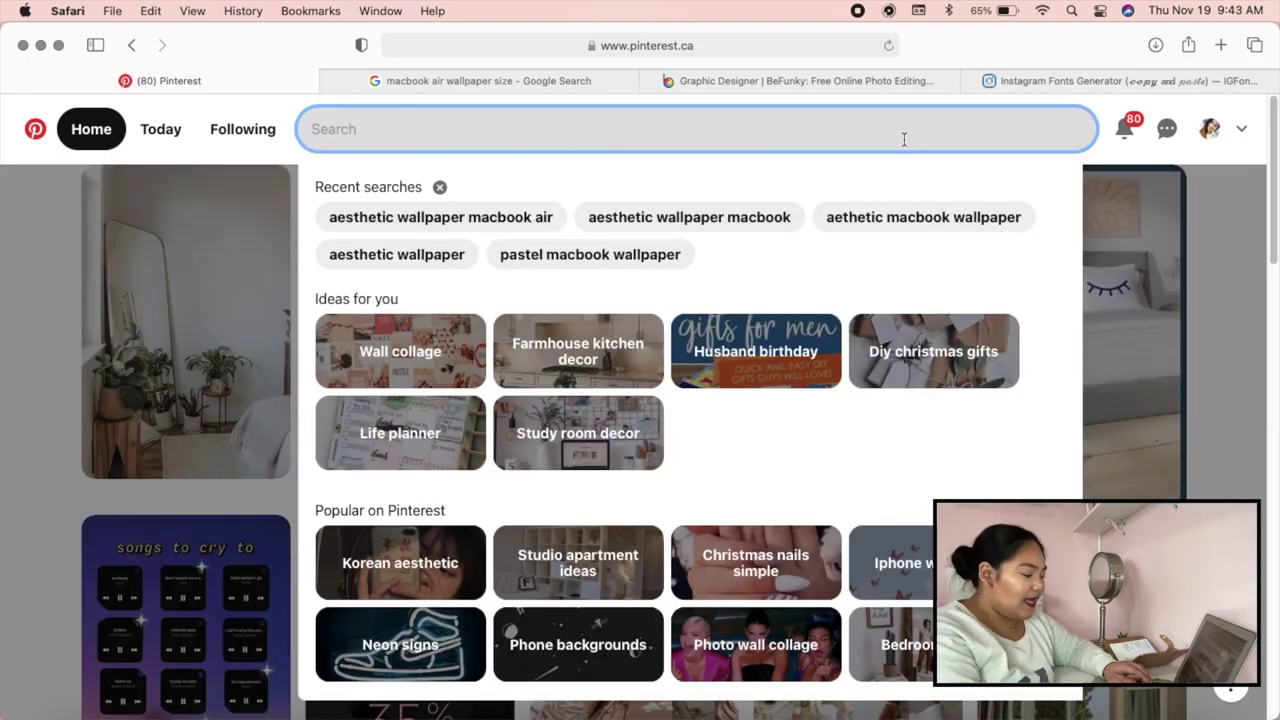
pyautogui.write('aestht')
pyautogui.press('BackSpace')
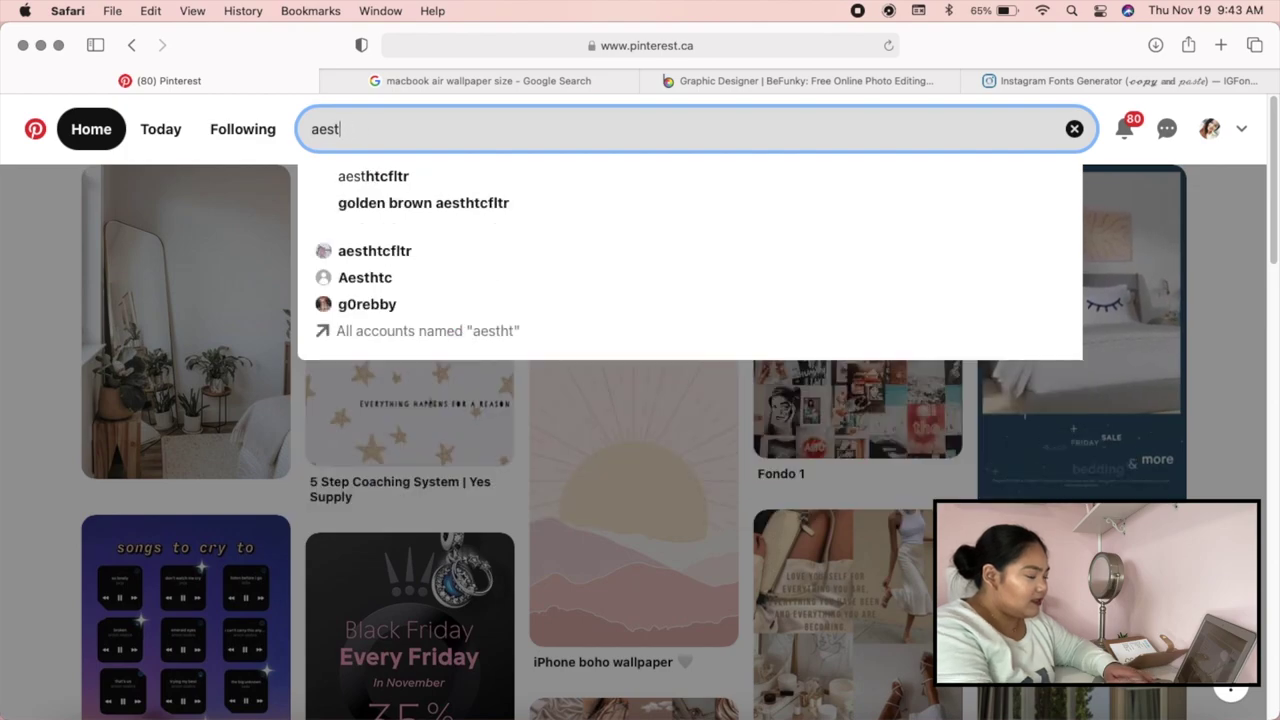
pyautogui.press('BackSpace')
pyautogui.write('hetic ico')
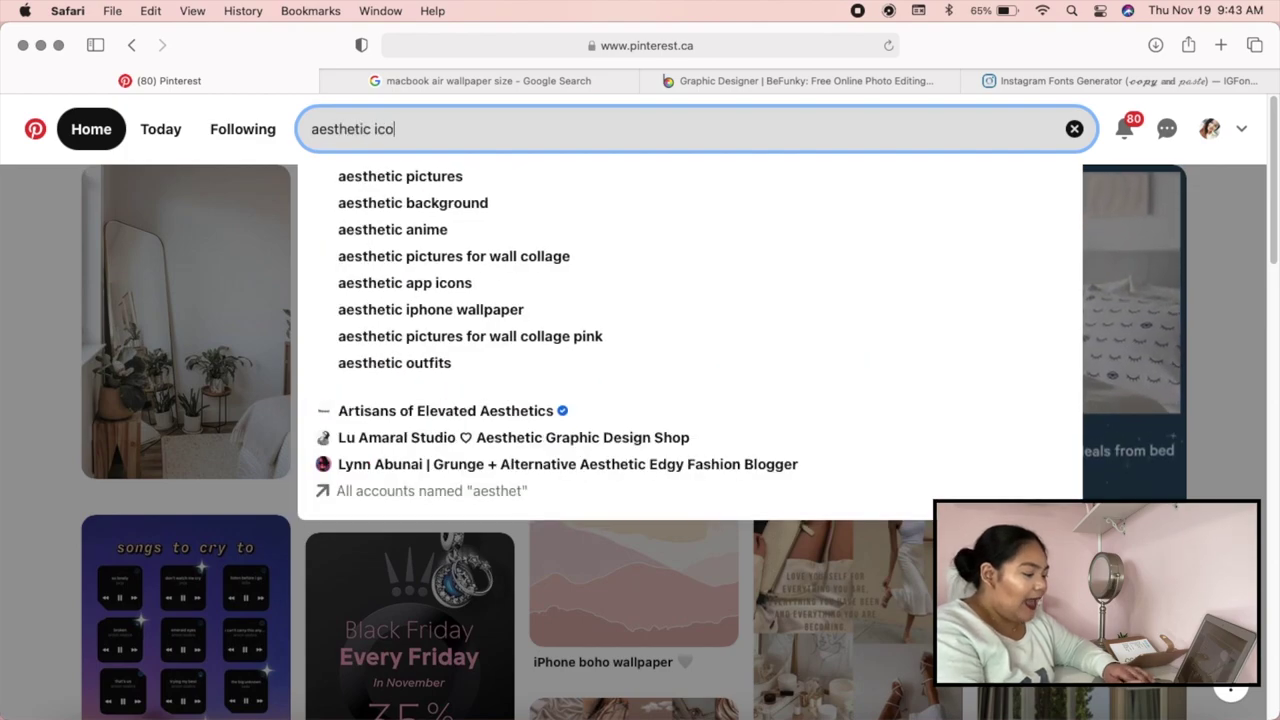
pyautogui.write('n png')
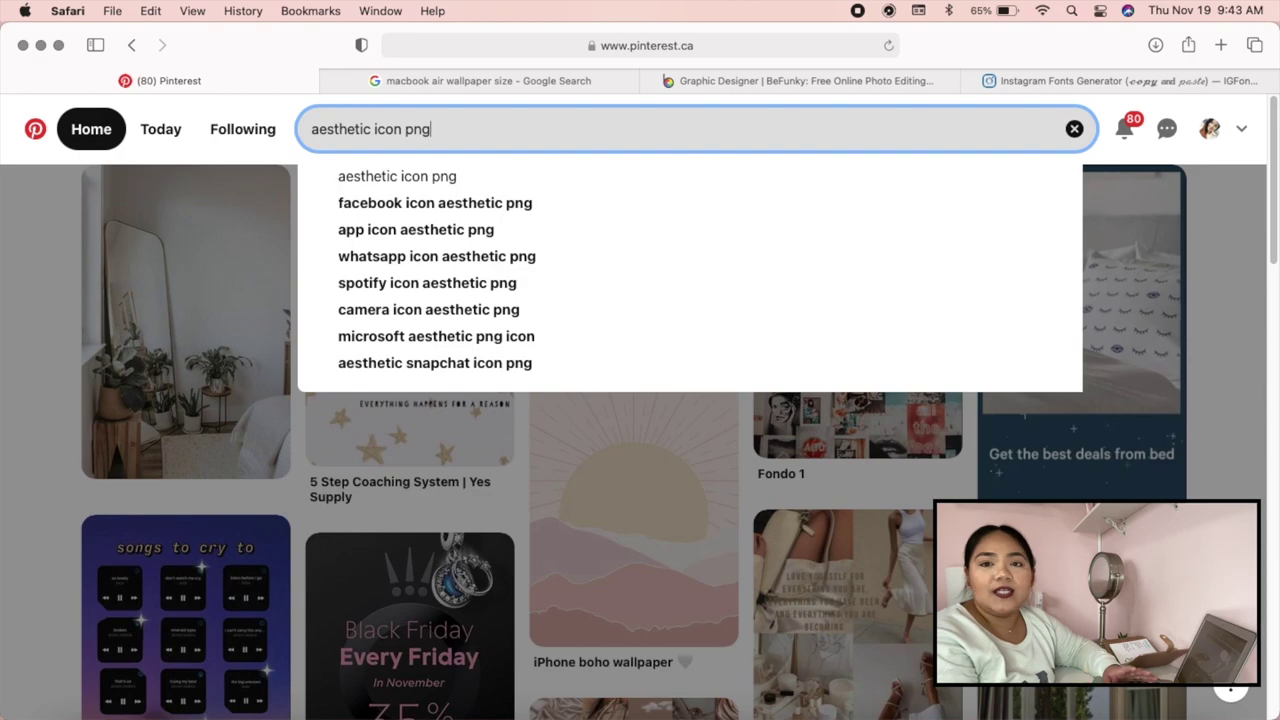
pyautogui.press('Return')
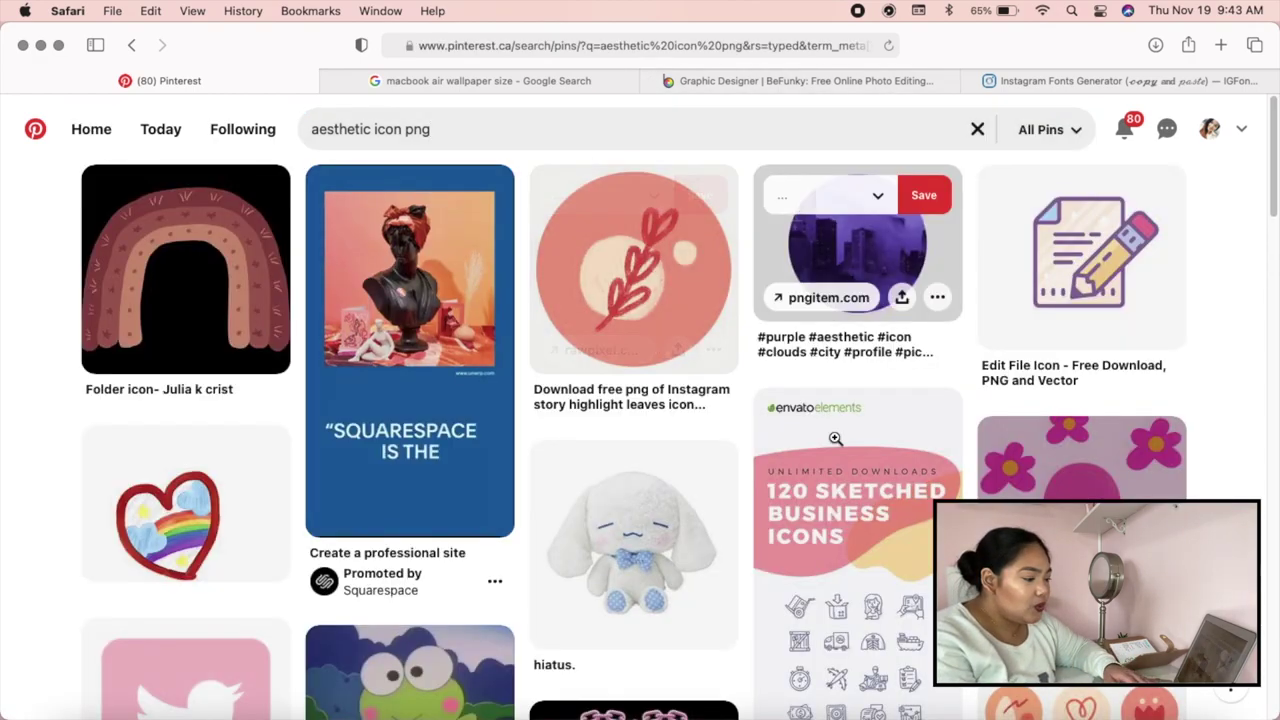
# - Look through the Pinterest results for "aesthetic icon png" for an image that suits the new folder
pyautogui.scroll(-10, 850, 455)
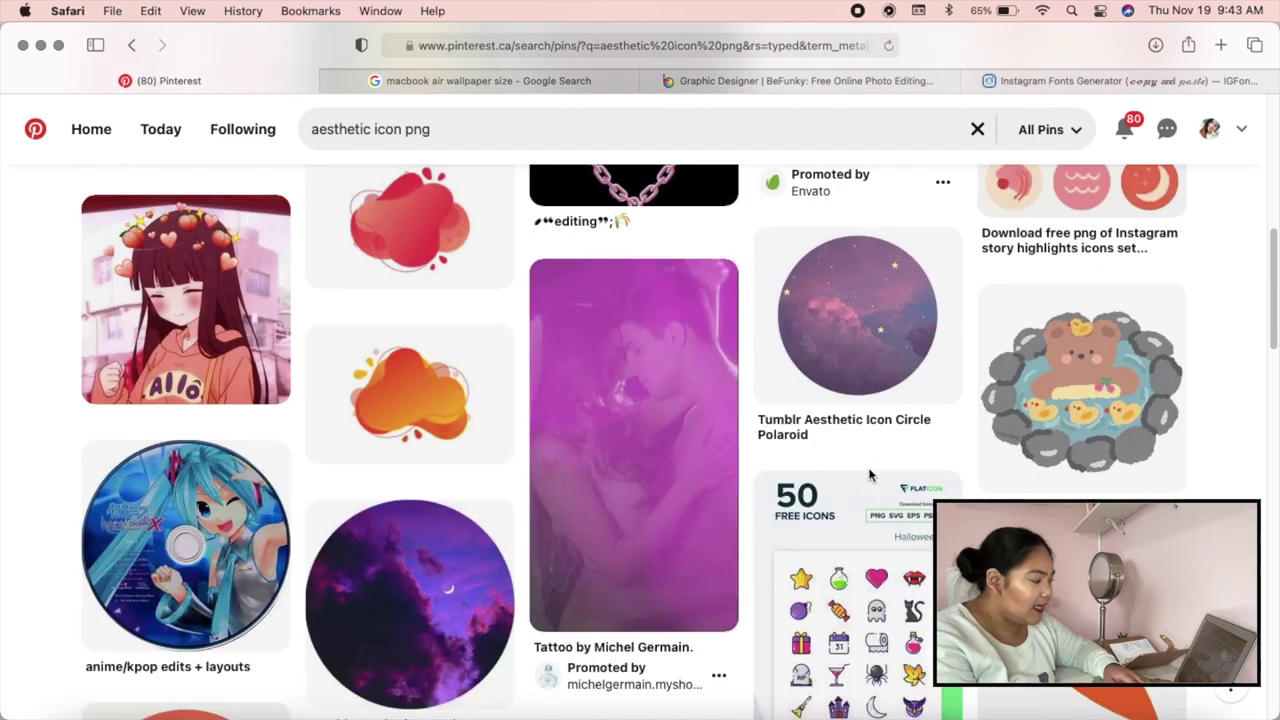
pyautogui.scroll(-10, 870, 475)
pyautogui.scroll(5, 868, 472)
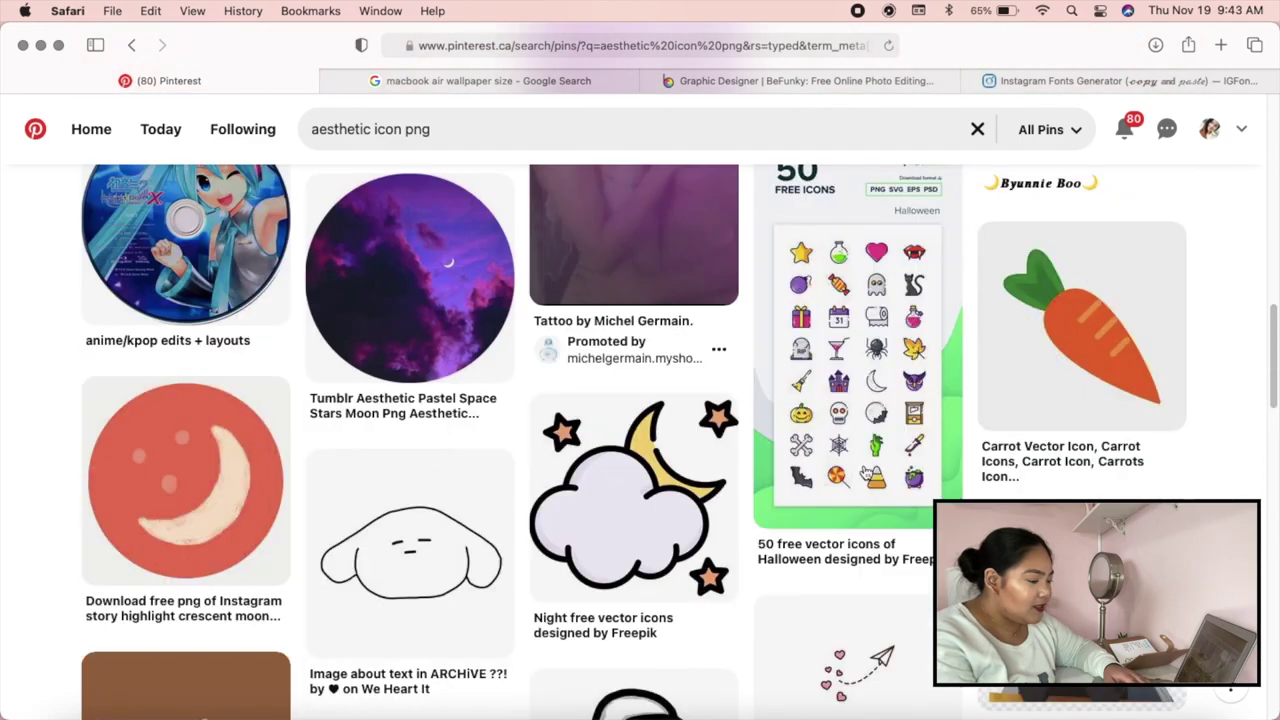
pyautogui.scroll(-12, 684, 476)
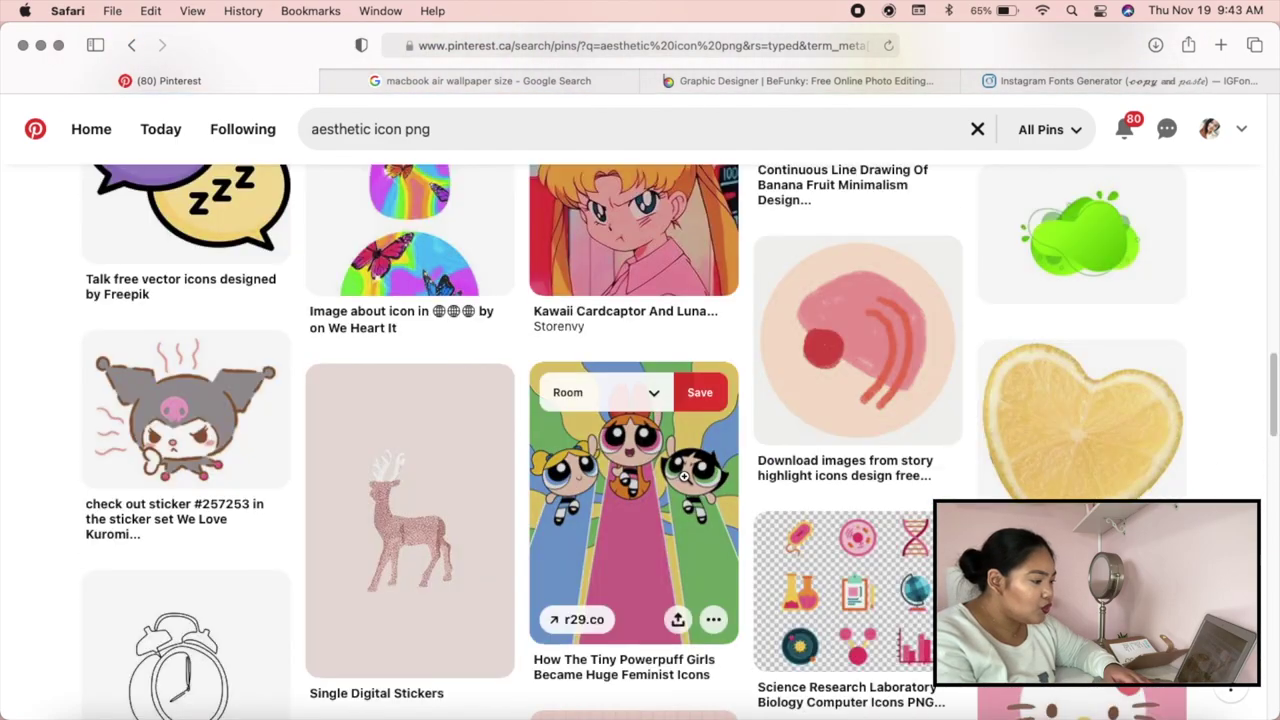
pyautogui.scroll(-13, 684, 476)
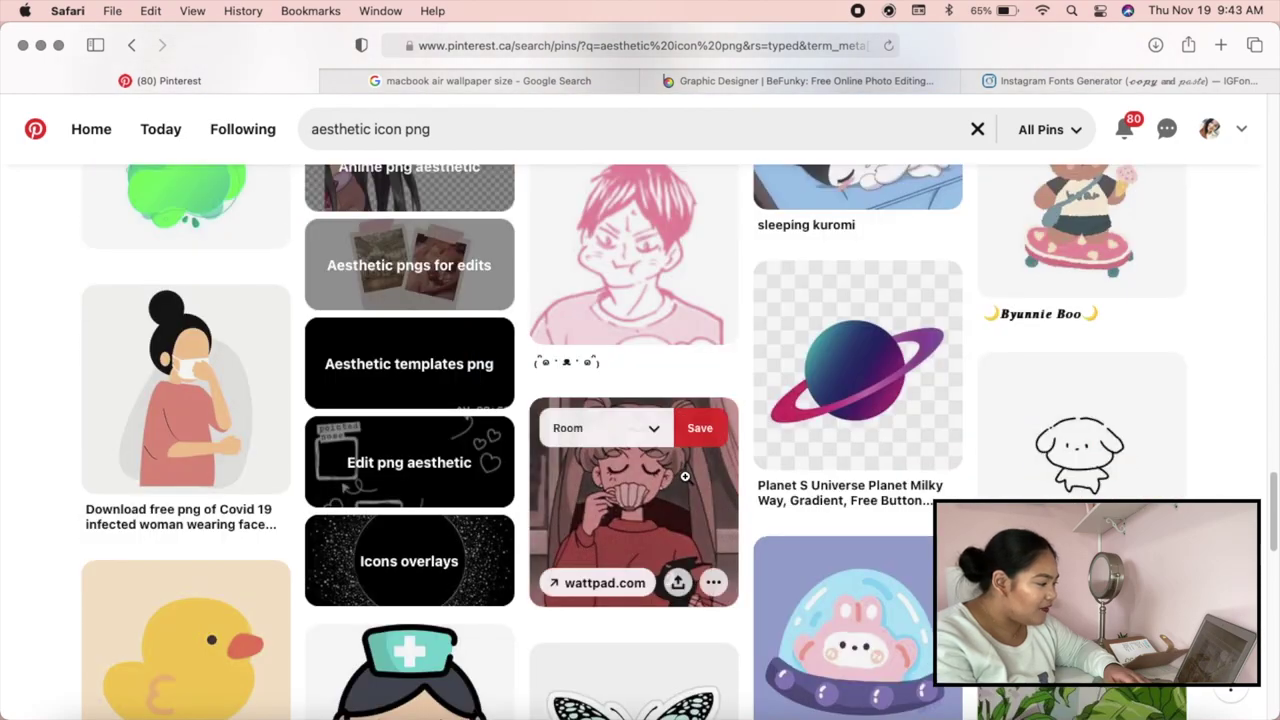
pyautogui.scroll(-4, 684, 476)
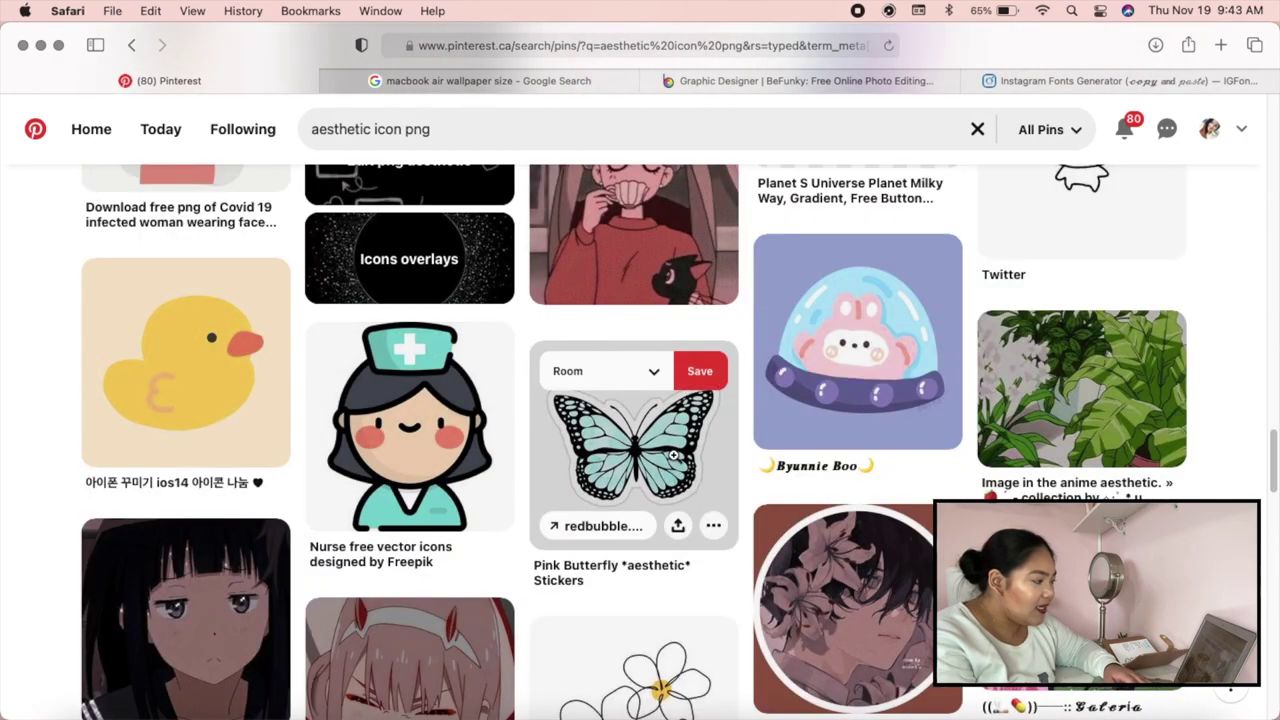
pyautogui.scroll(-11, 676, 460)
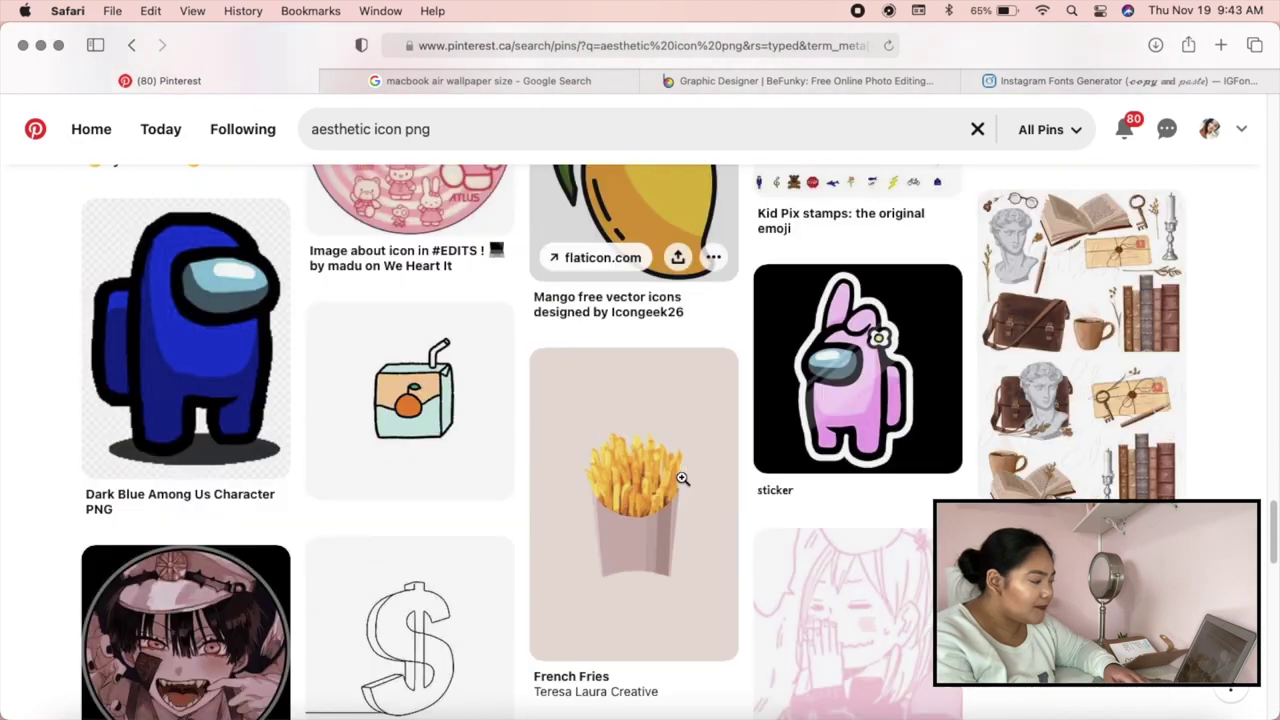
pyautogui.scroll(-10, 684, 479)
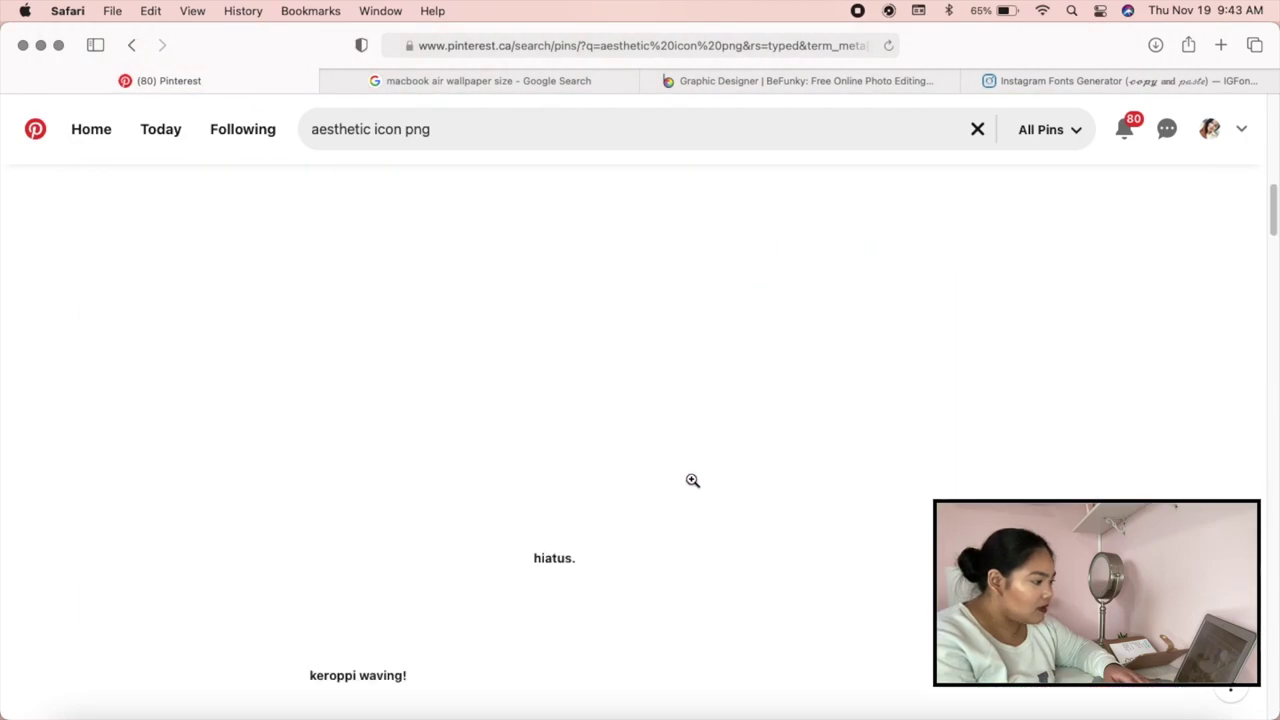
pyautogui.scroll(2, 692, 480)
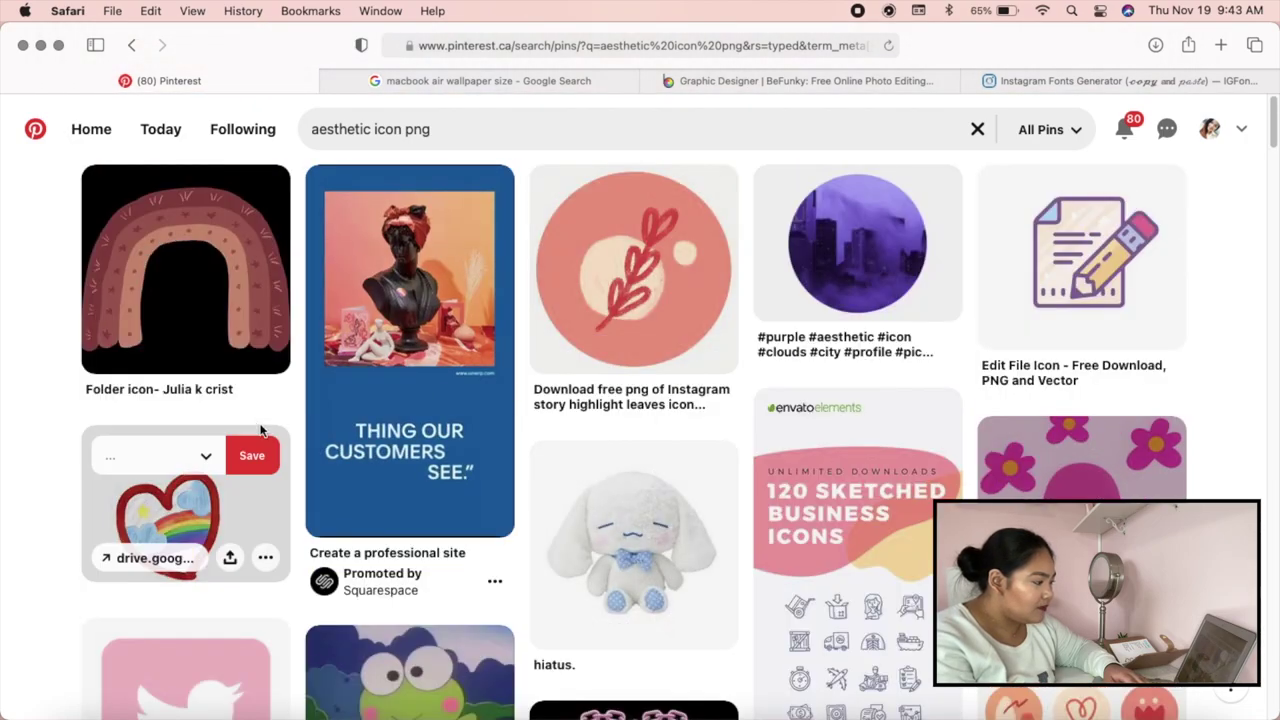
# - Open the rainbow folder icon pin and choose the Rainbow Love Boho pin from the similar pins below it
pyautogui.click(265, 349)
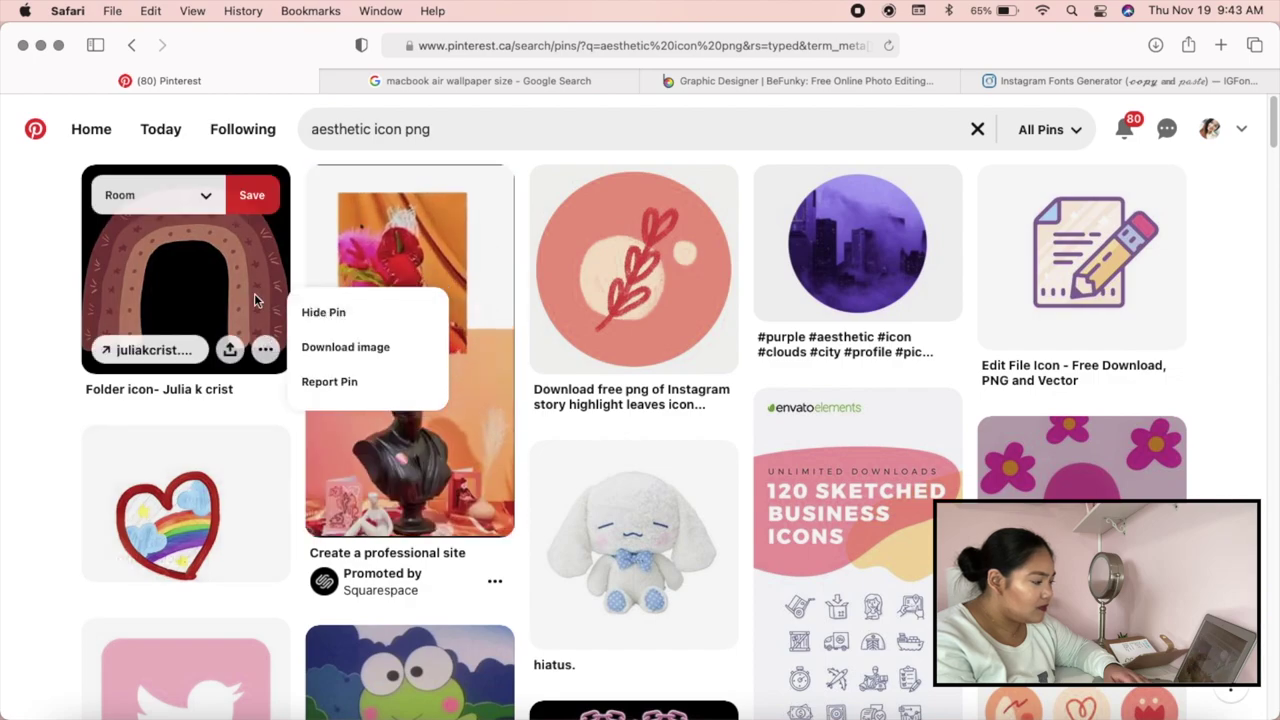
pyautogui.click(255, 300)
pyautogui.scroll(-10, 660, 505)
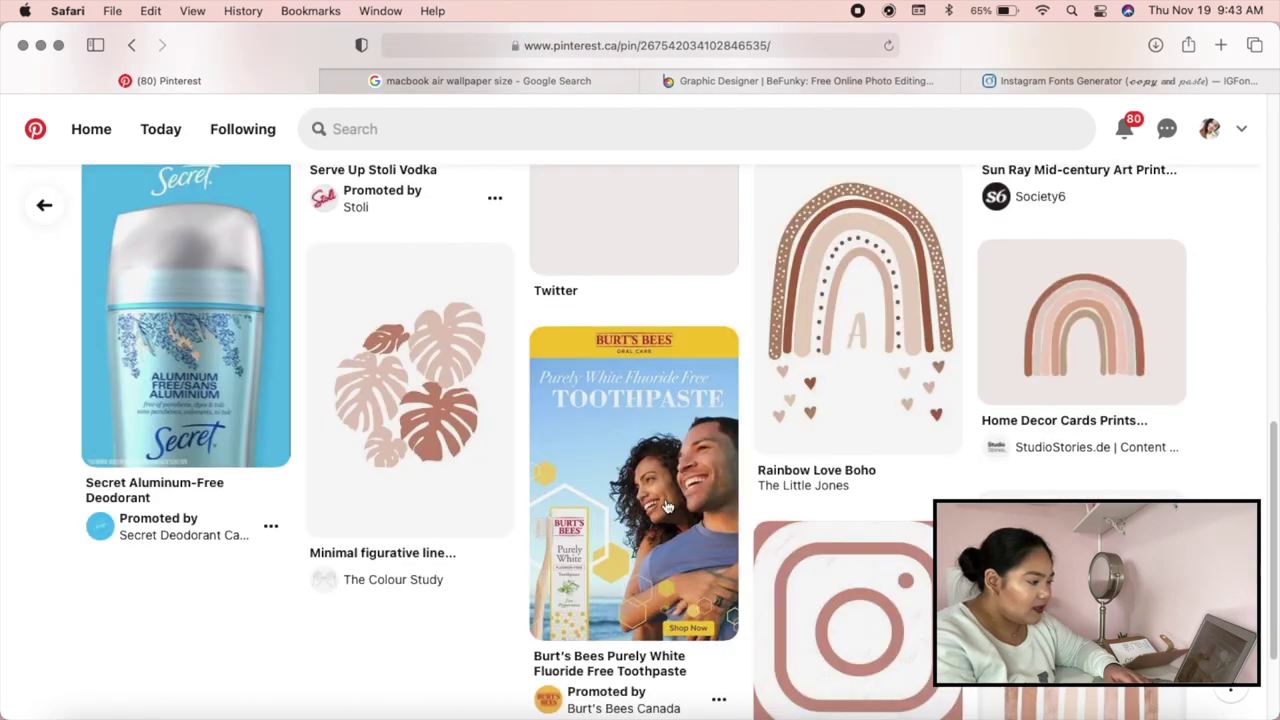
pyautogui.scroll(-3, 667, 507)
pyautogui.scroll(5, 810, 480)
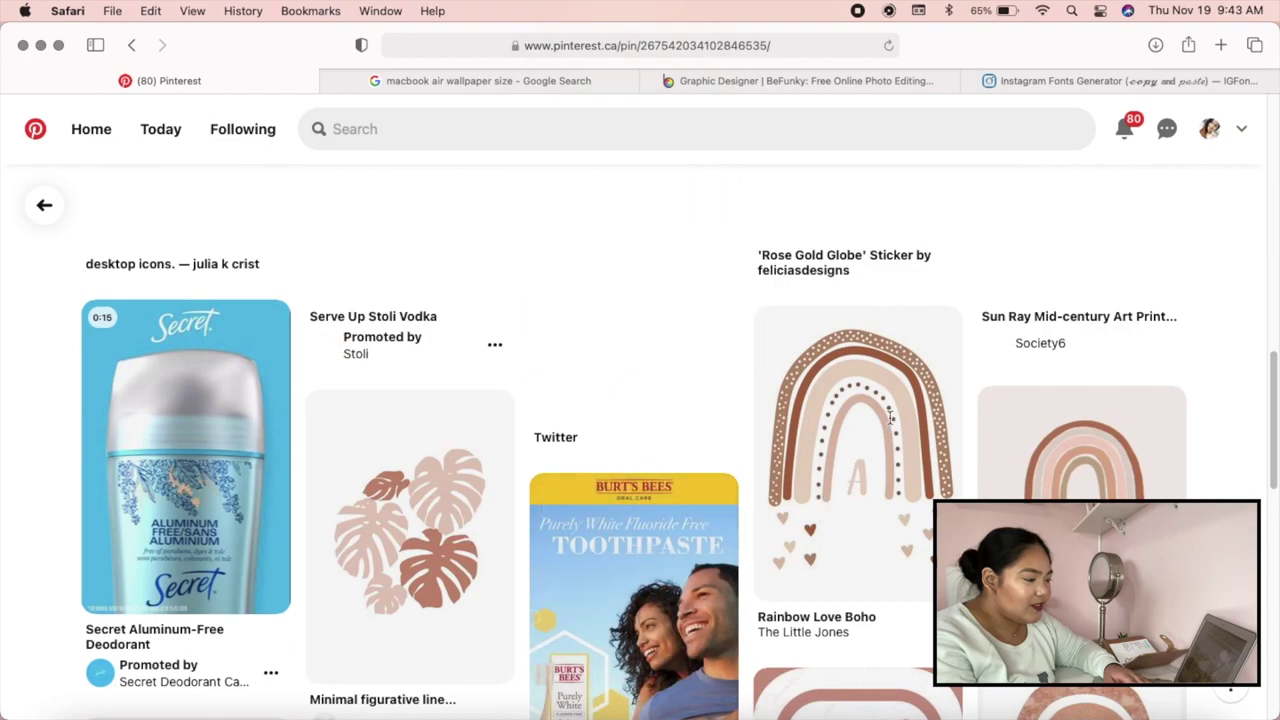
pyautogui.click(838, 432)
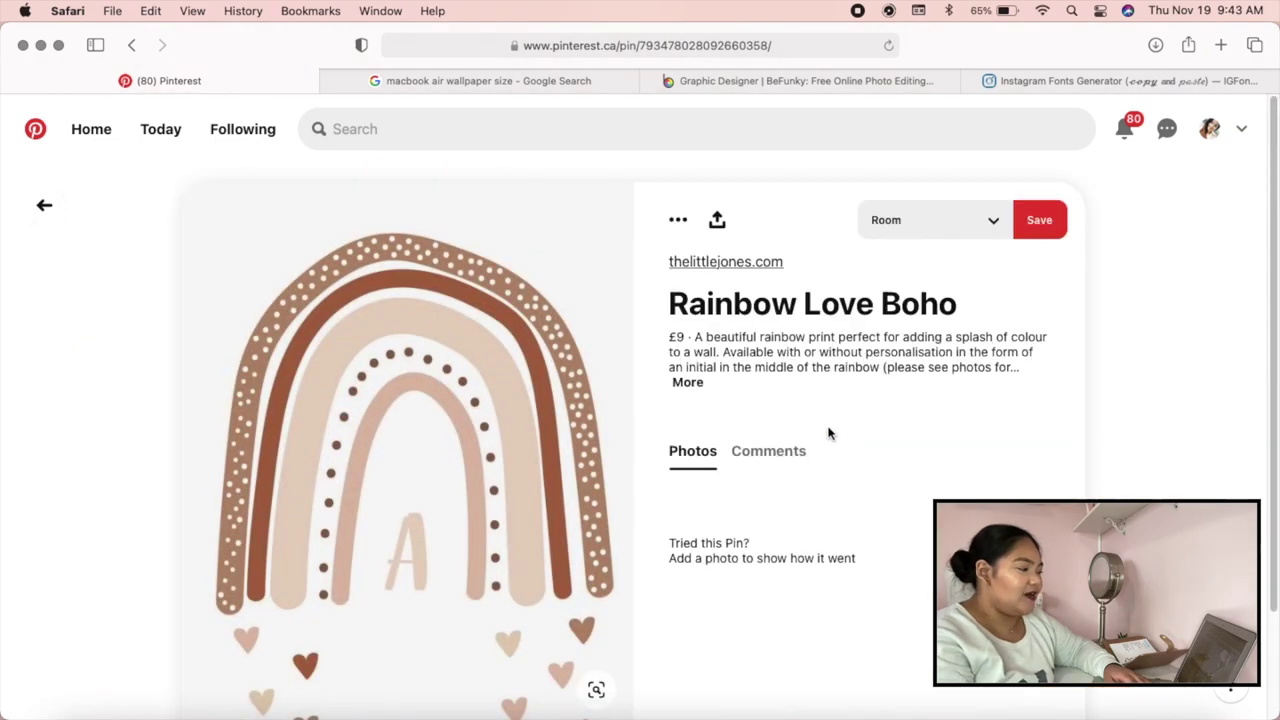
pyautogui.scroll(-3, 834, 431)
pyautogui.scroll(3, 581, 398)
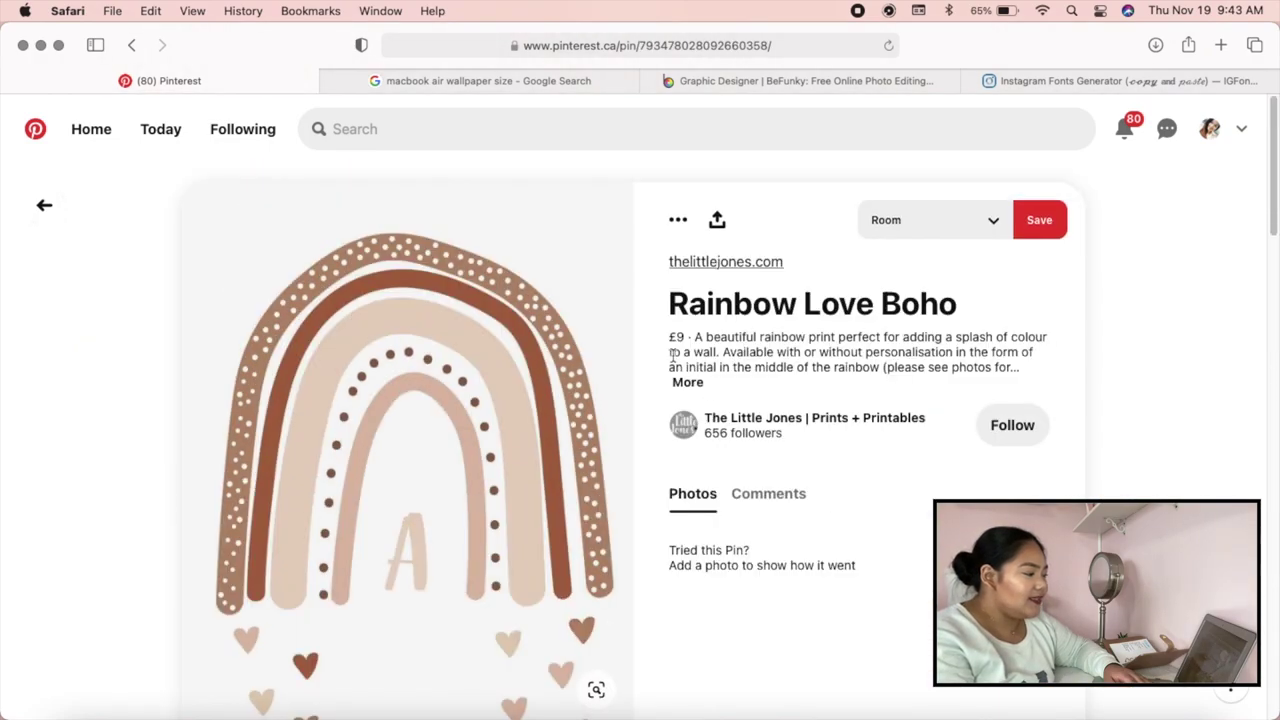
# - Save the Rainbow Love Boho image to the Downloads folder
pyautogui.scroll(-1, 177, 566)
pyautogui.rightClick(343, 365)
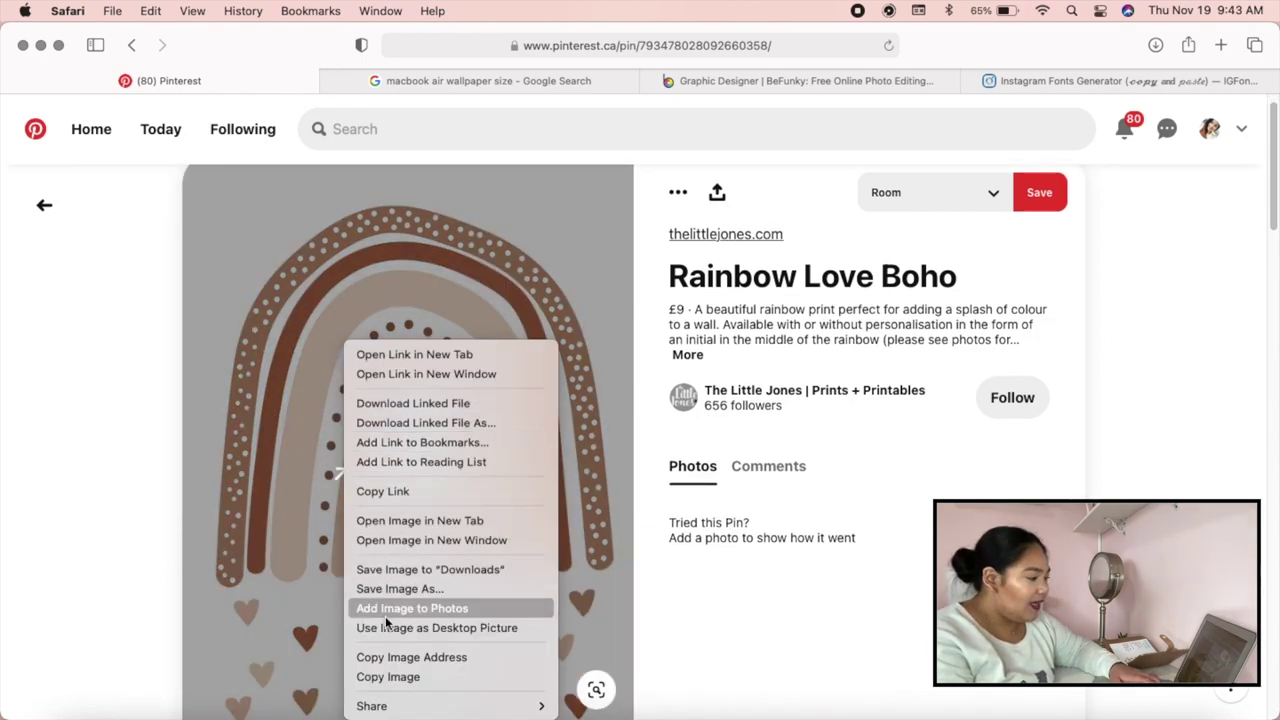
pyautogui.press('XF86MonBrightnessDown')
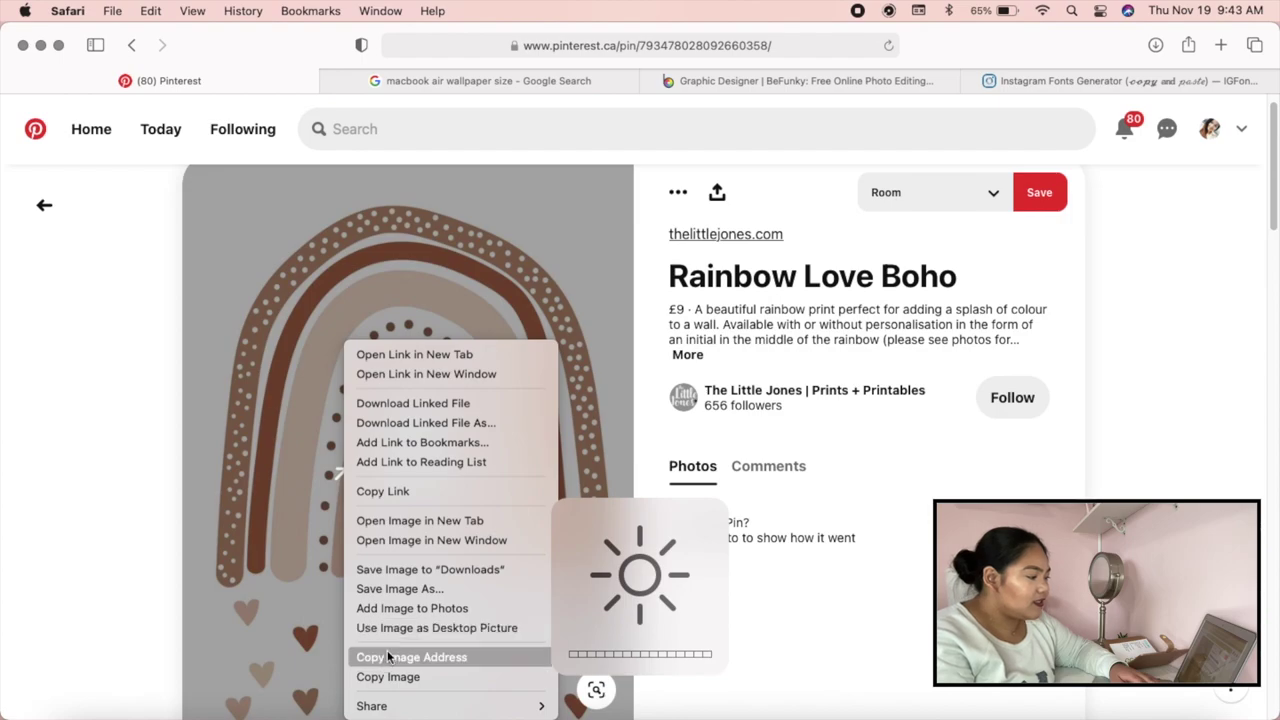
pyautogui.click(401, 572)
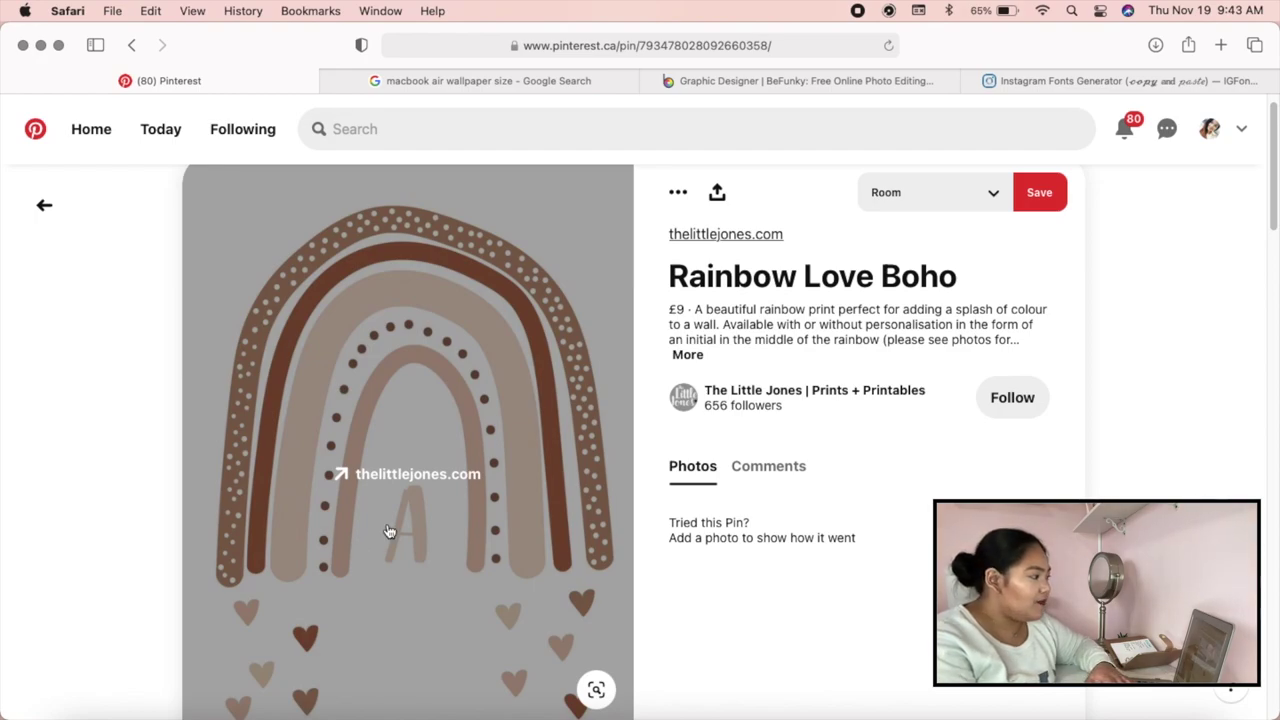
# - Minimize Safari and open the saved rainbow image from the Finder's Downloads folder in Preview
pyautogui.click(41, 46)
pyautogui.click(80, 710)
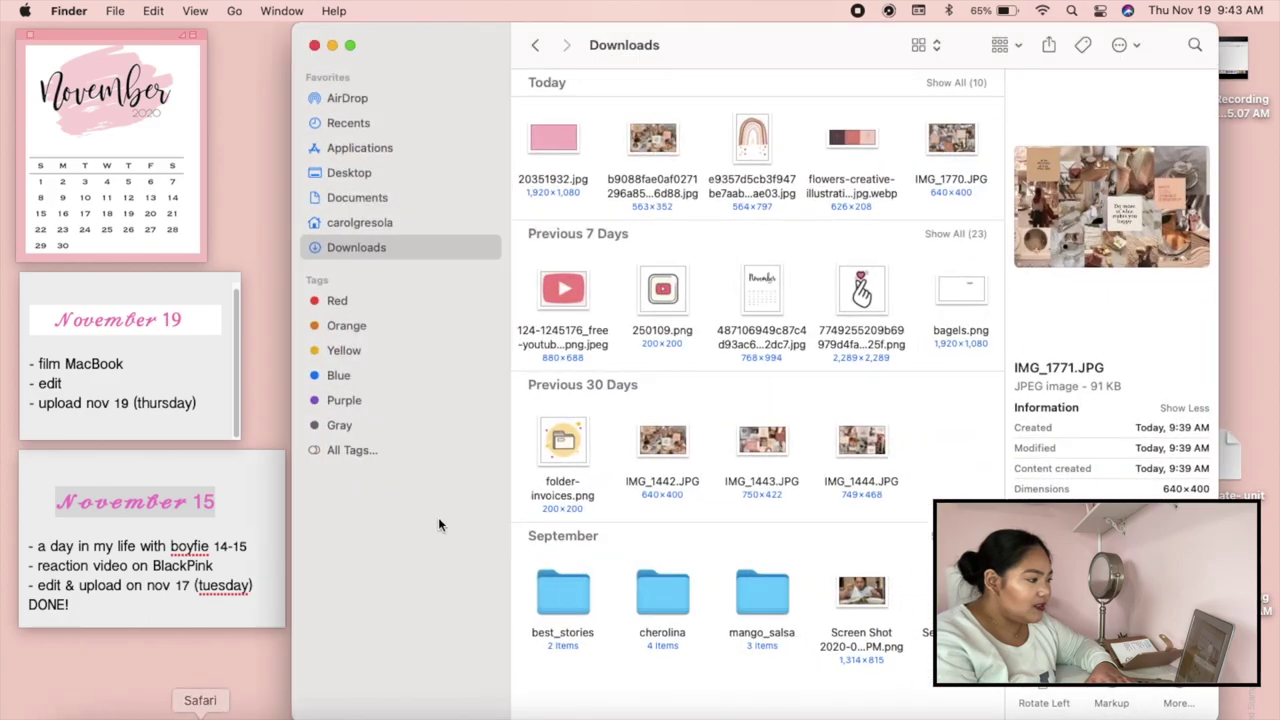
pyautogui.doubleClick(752, 157)
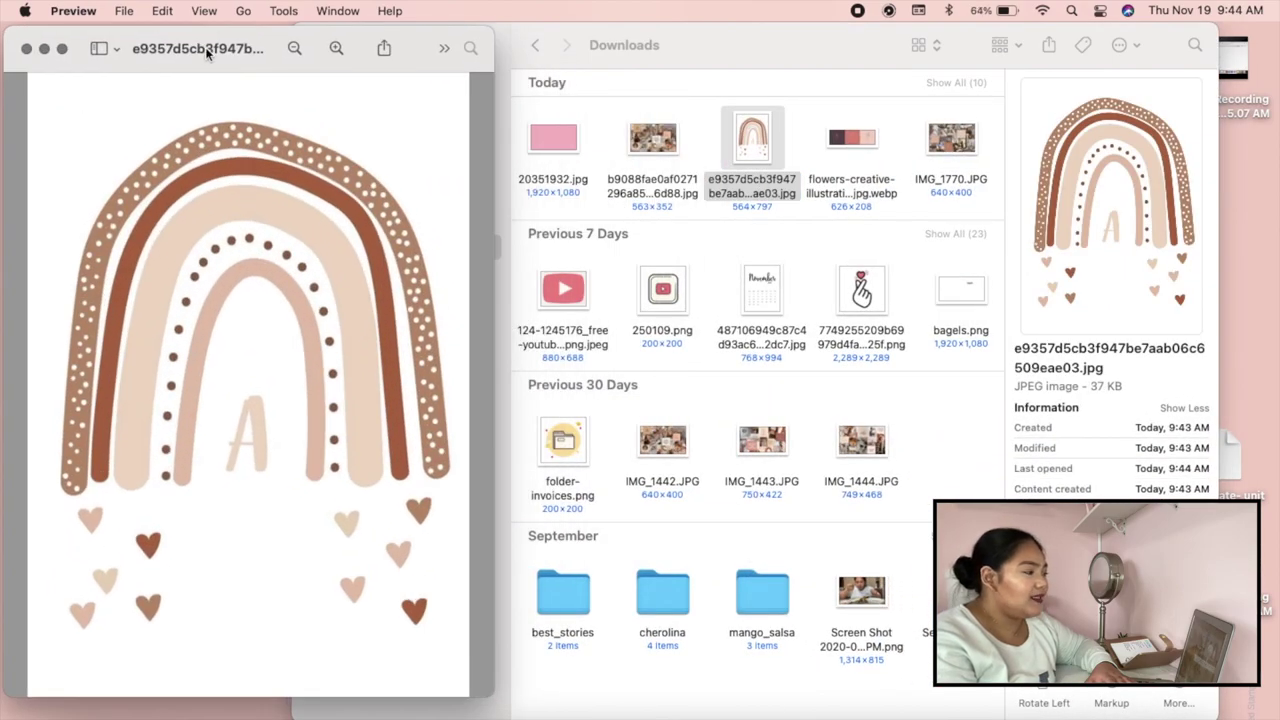
pyautogui.moveTo(207, 52); pyautogui.dragTo(484, 62)
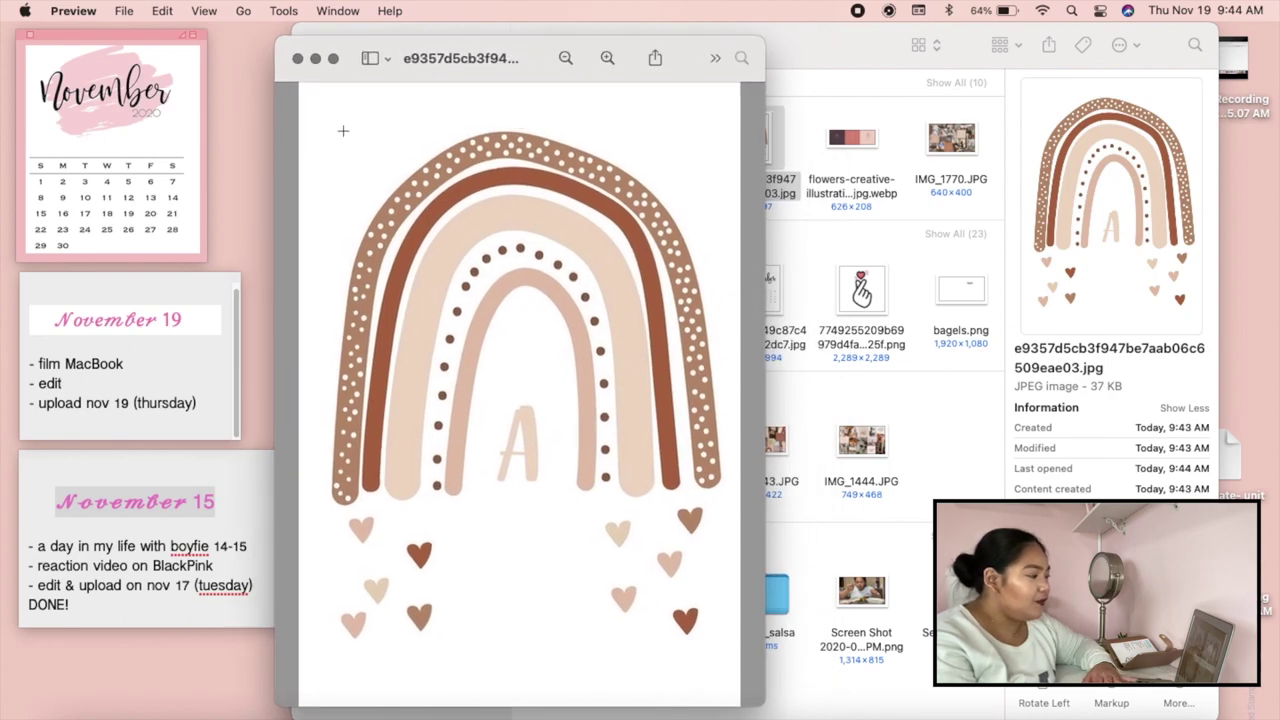
# - Select and copy a rectangular area around the rainbow and hearts, then close the Preview and Finder windows
pyautogui.scroll(-3, 364, 131)
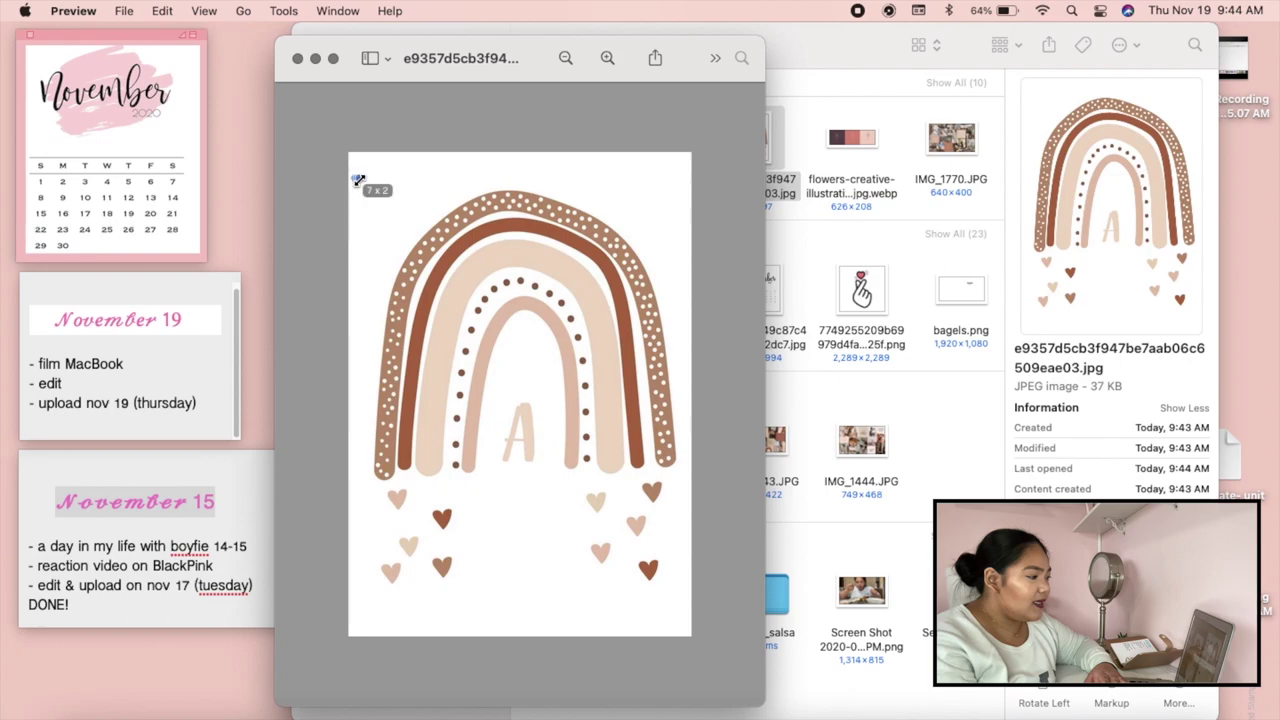
pyautogui.moveTo(357, 180); pyautogui.dragTo(697, 508)
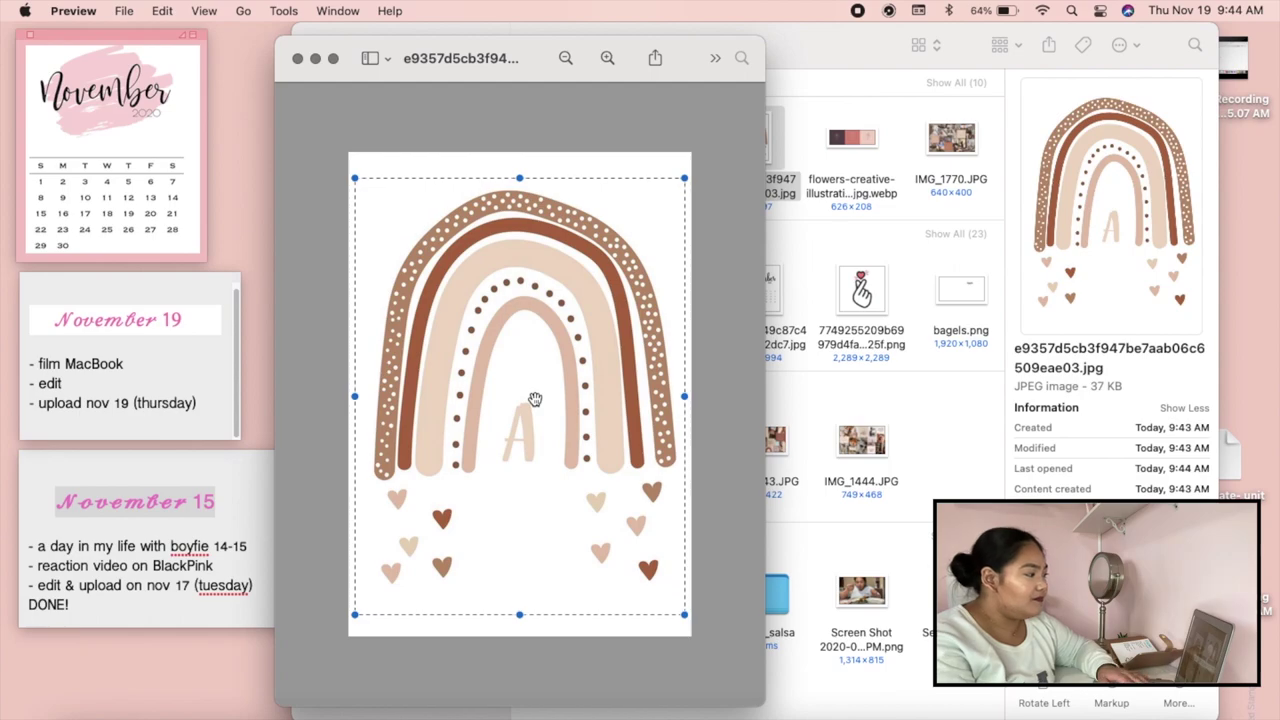
pyautogui.click(230, 66)
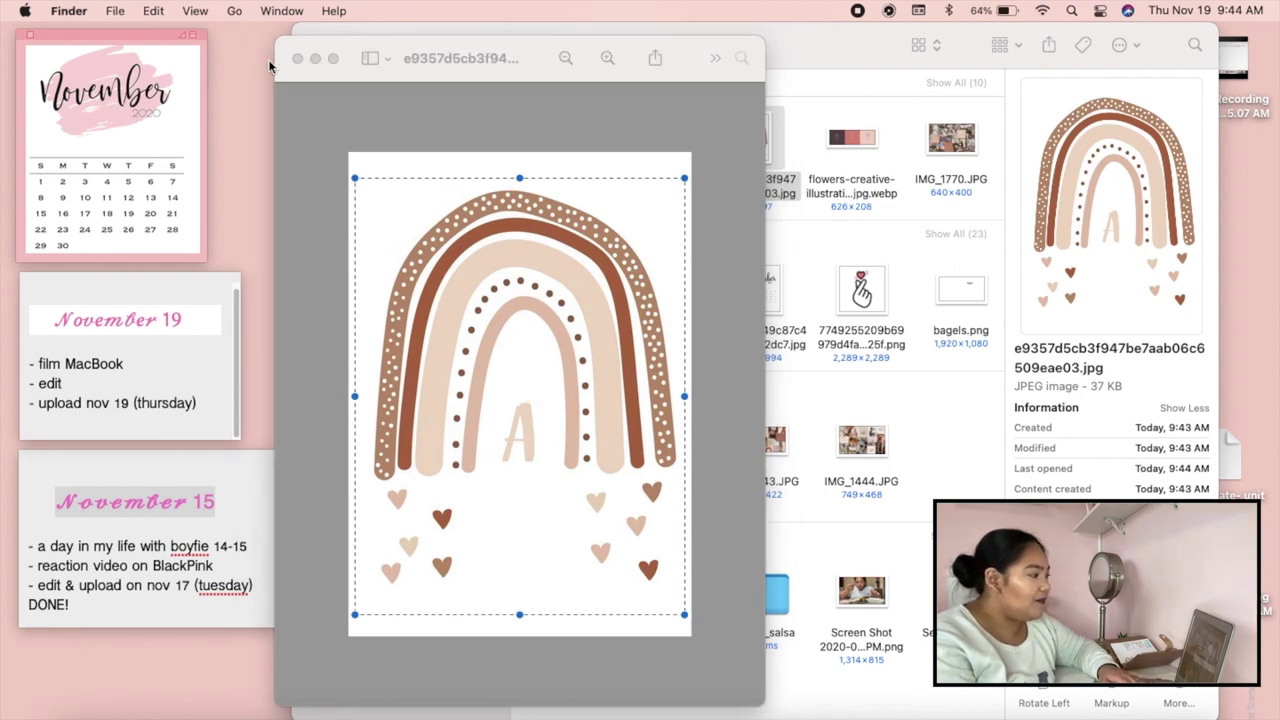
pyautogui.click(297, 58)
pyautogui.click(333, 47)
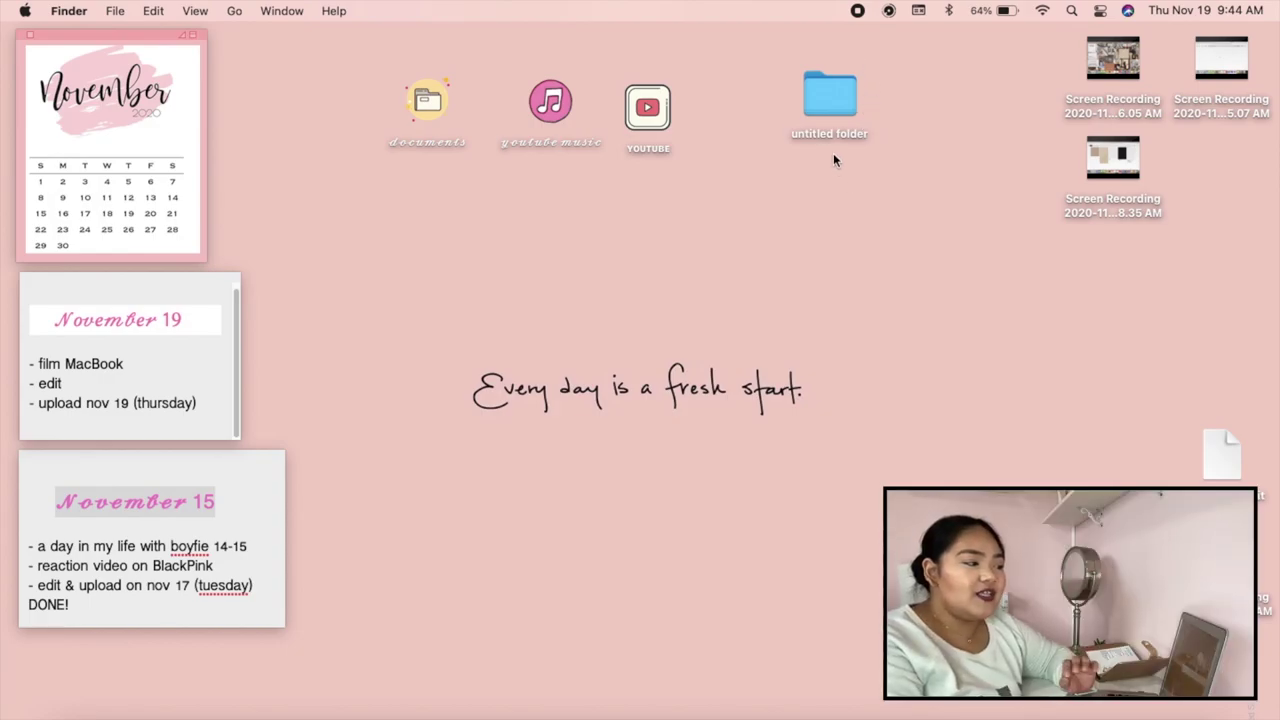
# - Replace the untitled folder's icon with the copied rainbow image through its Get Info window, and close that window
pyautogui.click(828, 95)
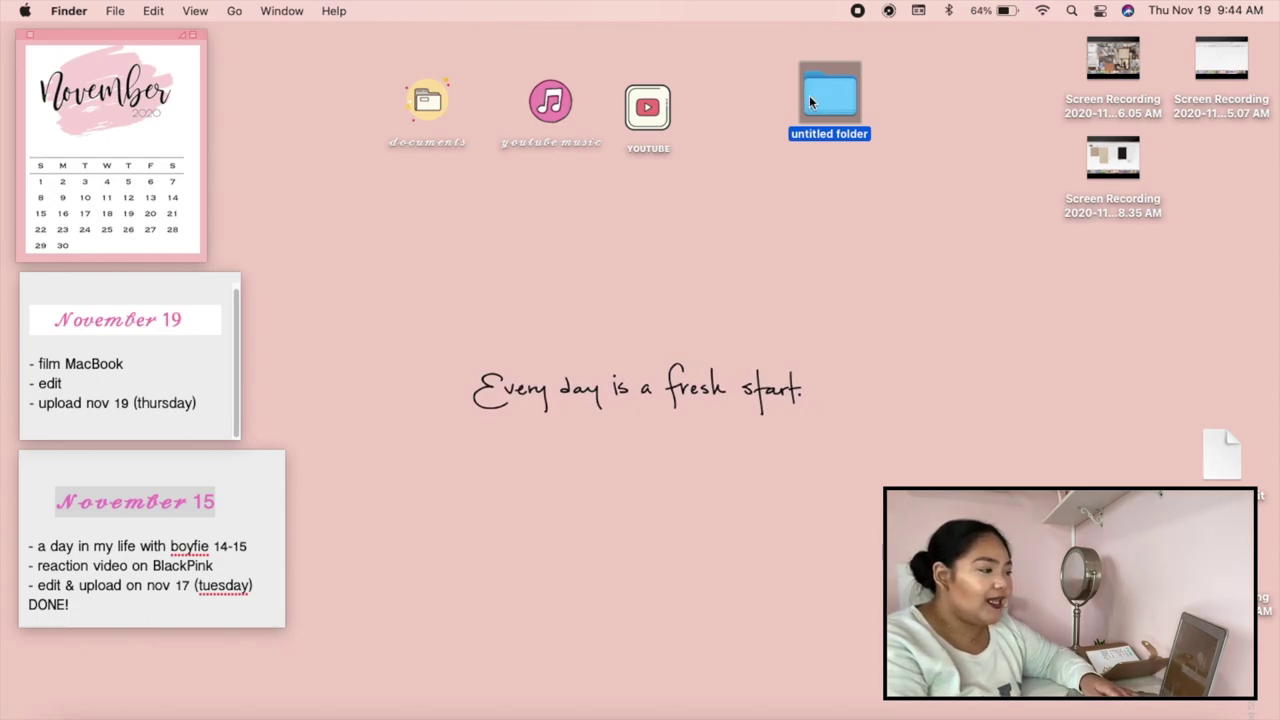
pyautogui.rightClick(809, 94)
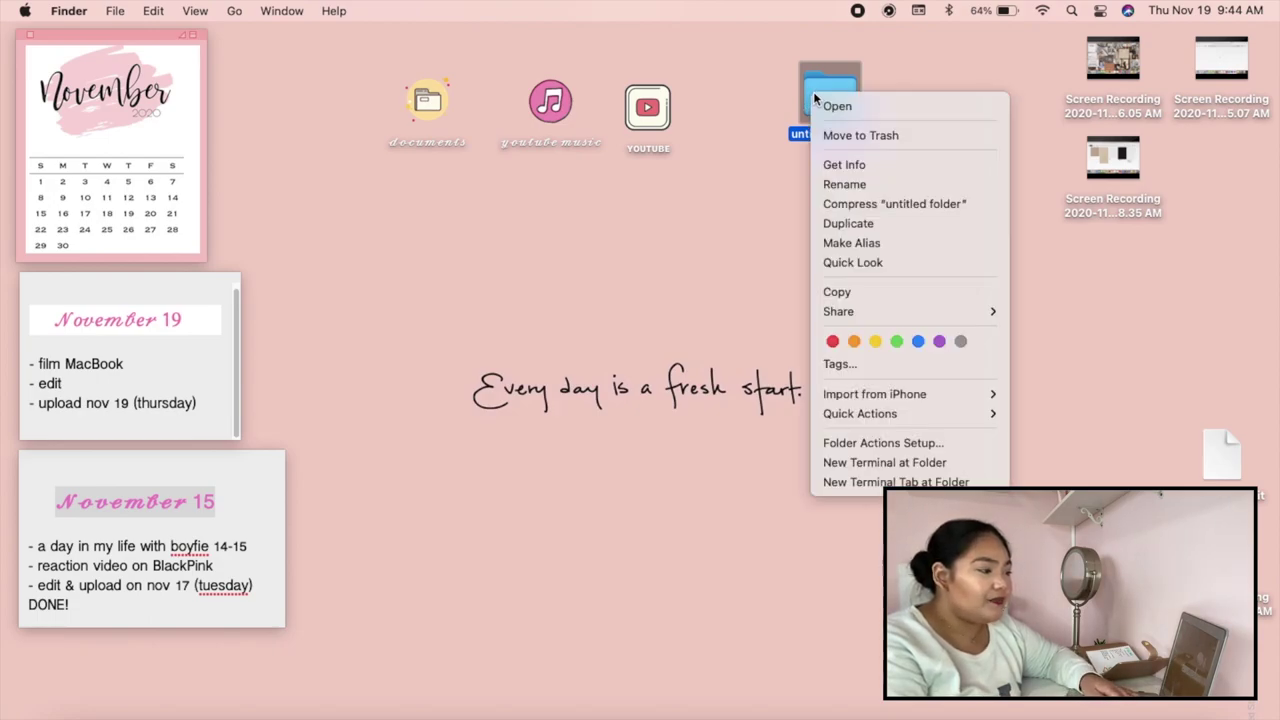
pyautogui.click(845, 165)
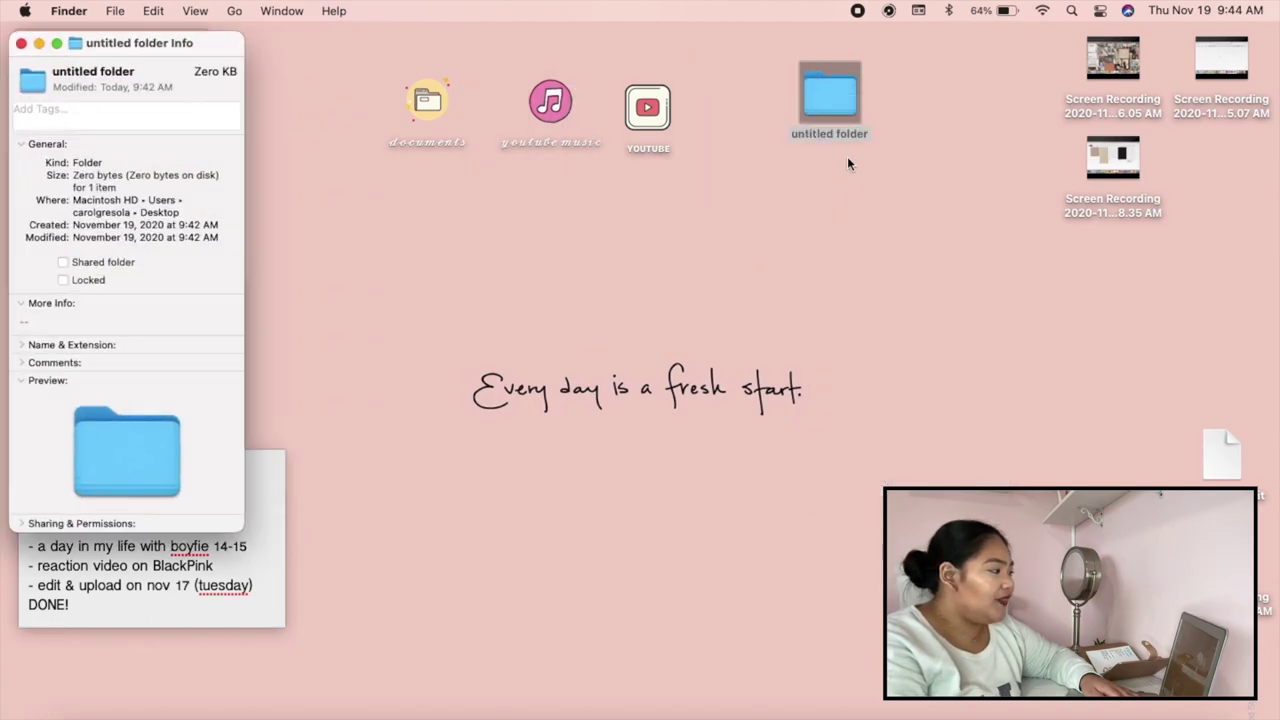
pyautogui.moveTo(70, 52); pyautogui.dragTo(580, 190)
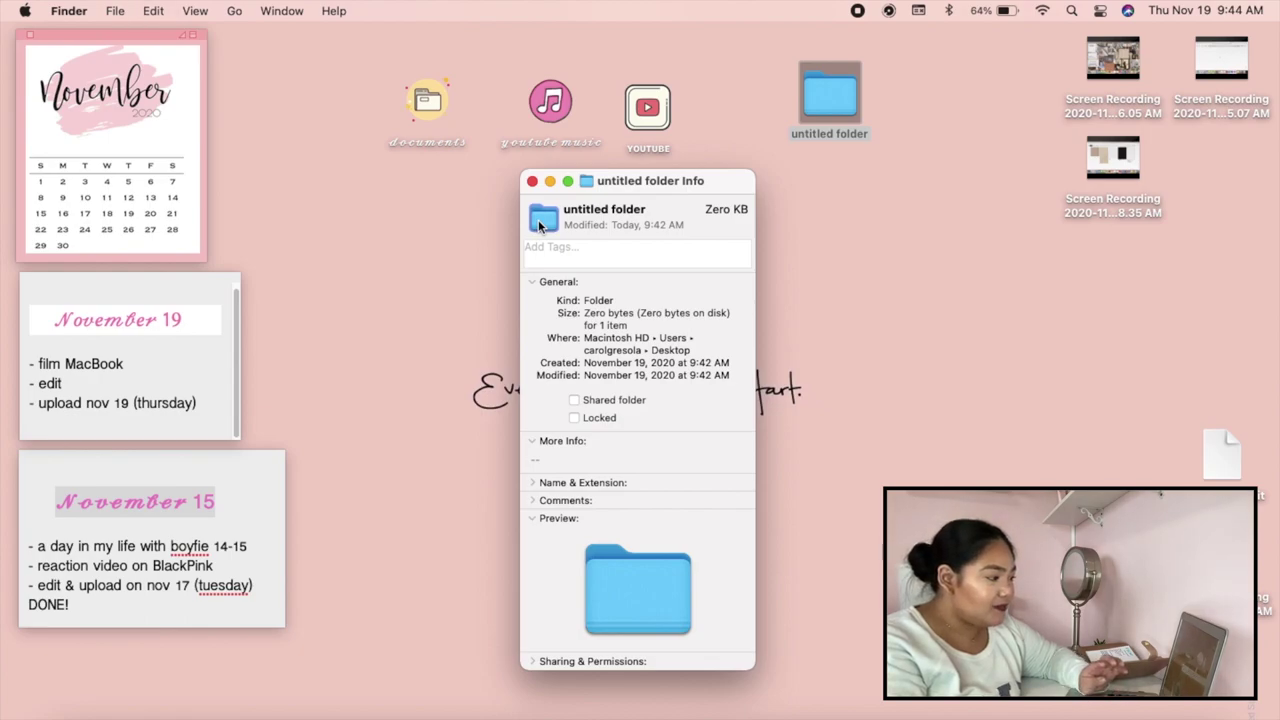
pyautogui.click(541, 218)
pyautogui.press('super+v')
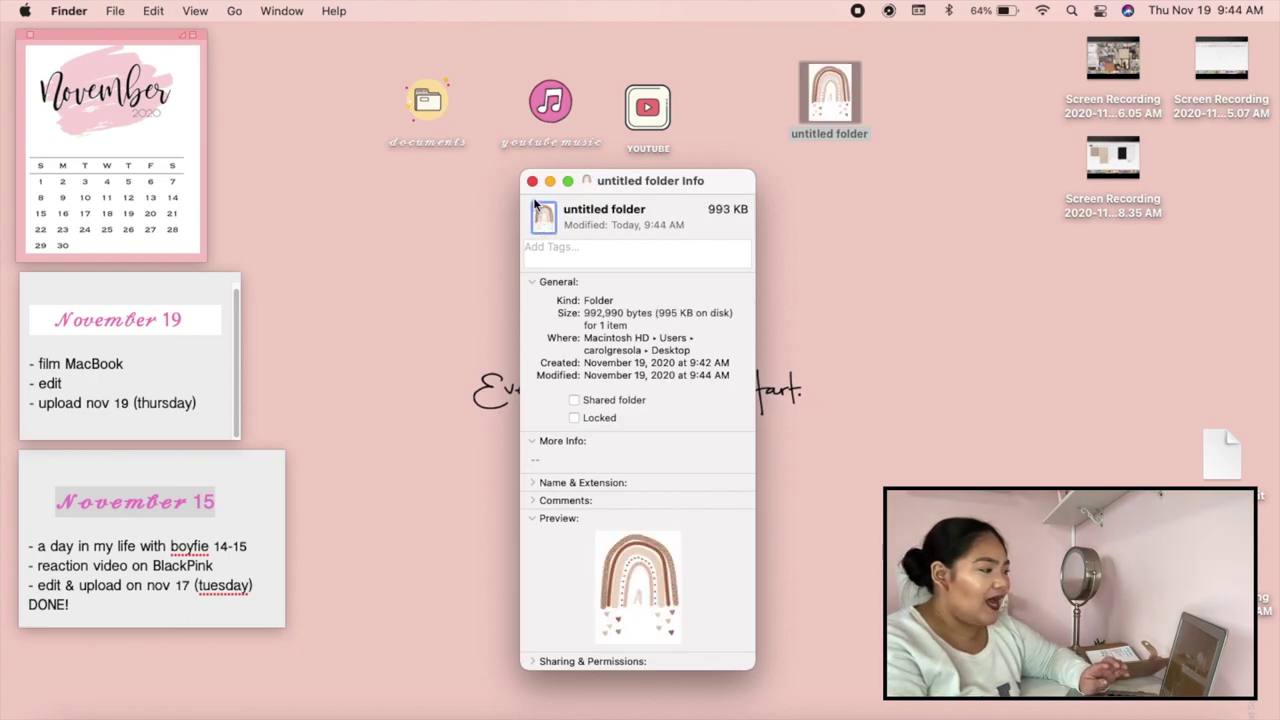
pyautogui.click(532, 181)
# - Move the rainbow-icon folder closer to the YouTube folder in the desktop row
pyautogui.moveTo(838, 91); pyautogui.dragTo(775, 98)
pyautogui.click(770, 200)
pyautogui.click(784, 199)
pyautogui.click(771, 100)
pyautogui.click(806, 200)
pyautogui.moveTo(771, 100); pyautogui.dragTo(800, 95)
pyautogui.click(814, 200)
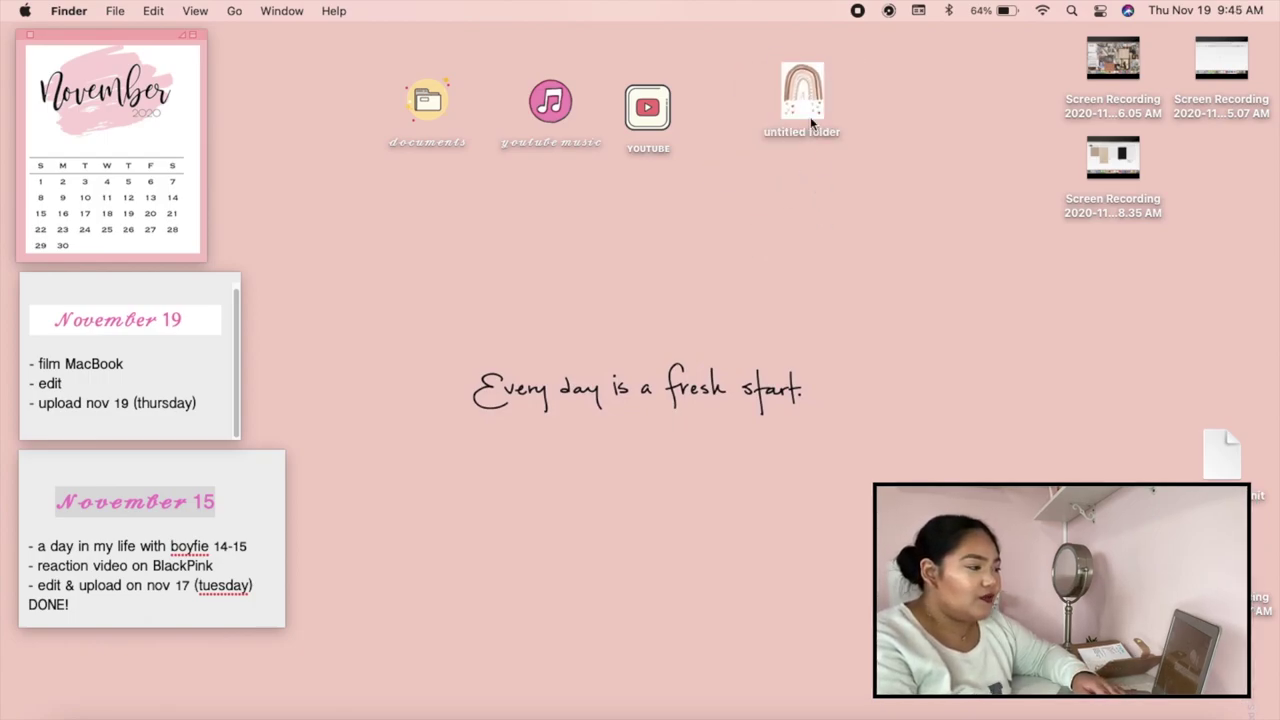
pyautogui.click(811, 134)
pyautogui.moveTo(800, 100)
pyautogui.mouseDown()
pyautogui.moveTo(777, 125)
pyautogui.moveTo(783, 100)
pyautogui.mouseUp()
# - Switch to the Instagram font generator in Safari, replace its text with "new folder" and copy the bold cursive version
pyautogui.click(183, 712)
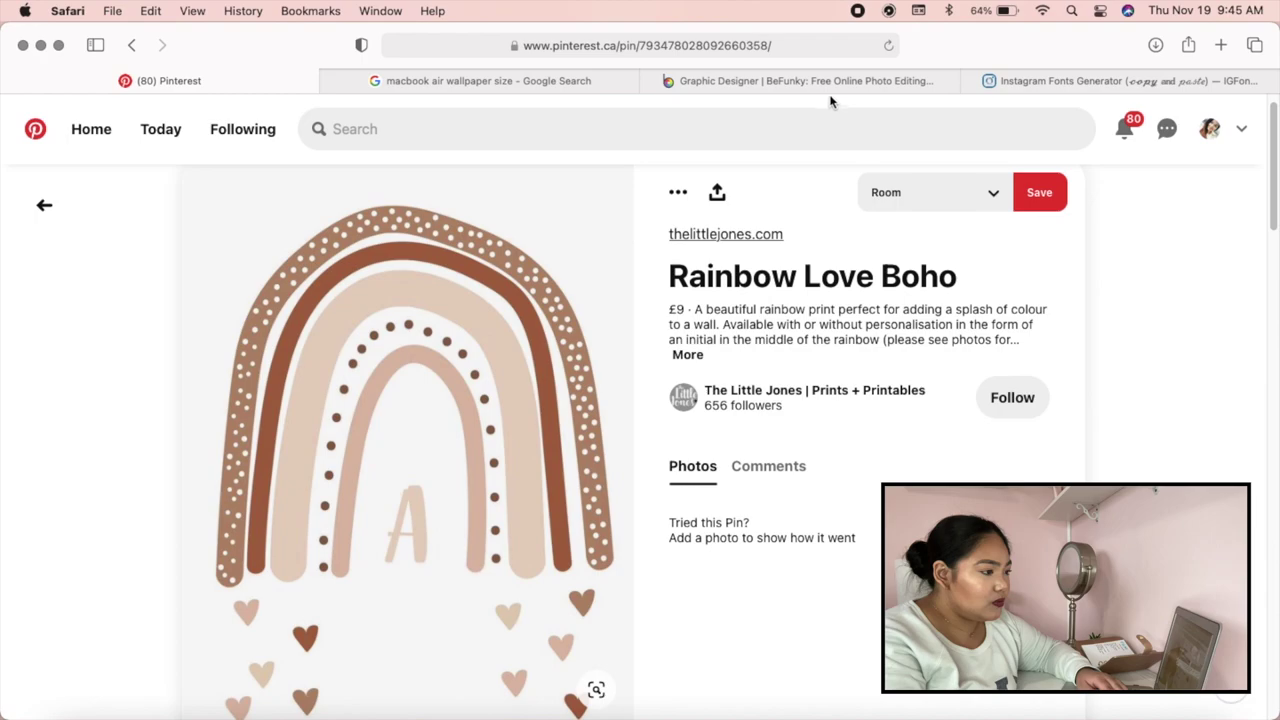
pyautogui.click(1024, 83)
pyautogui.scroll(4, 430, 255)
pyautogui.tripleClick(414, 140)
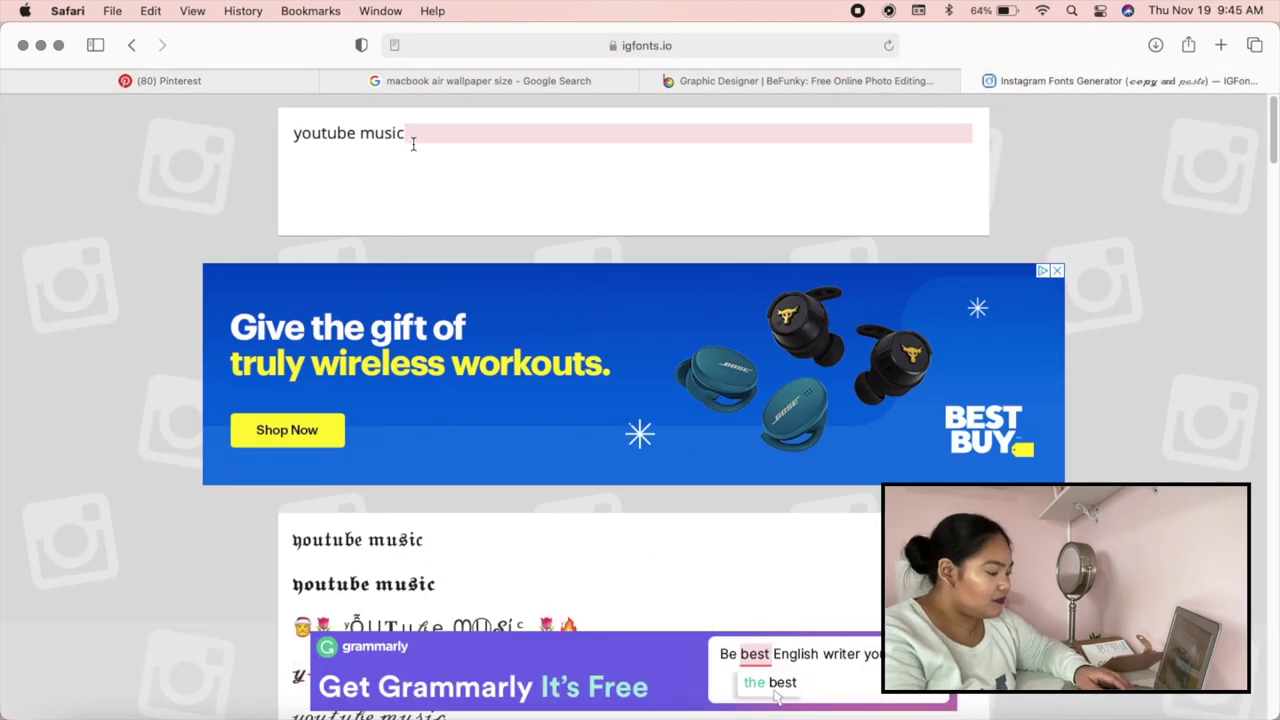
pyautogui.write('ca')
pyautogui.press('BackSpace')
pyautogui.press('BackSpace')
pyautogui.write('new folder')
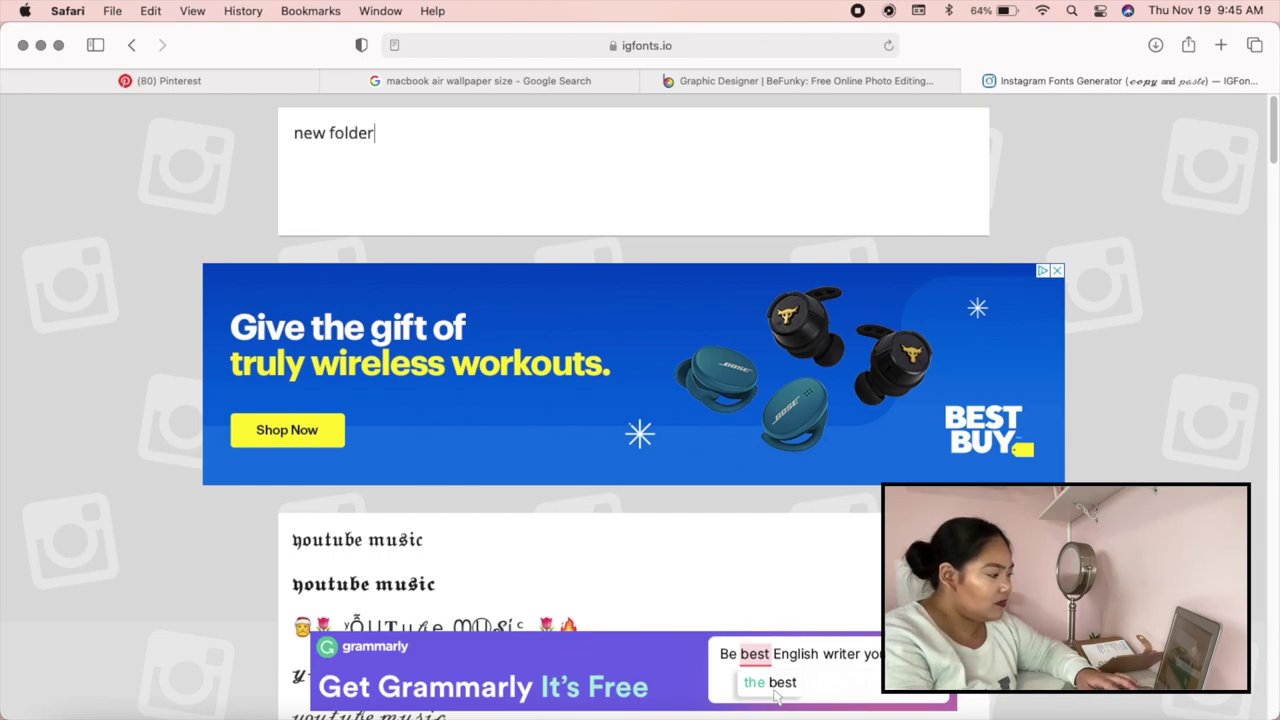
pyautogui.scroll(-3, 414, 234)
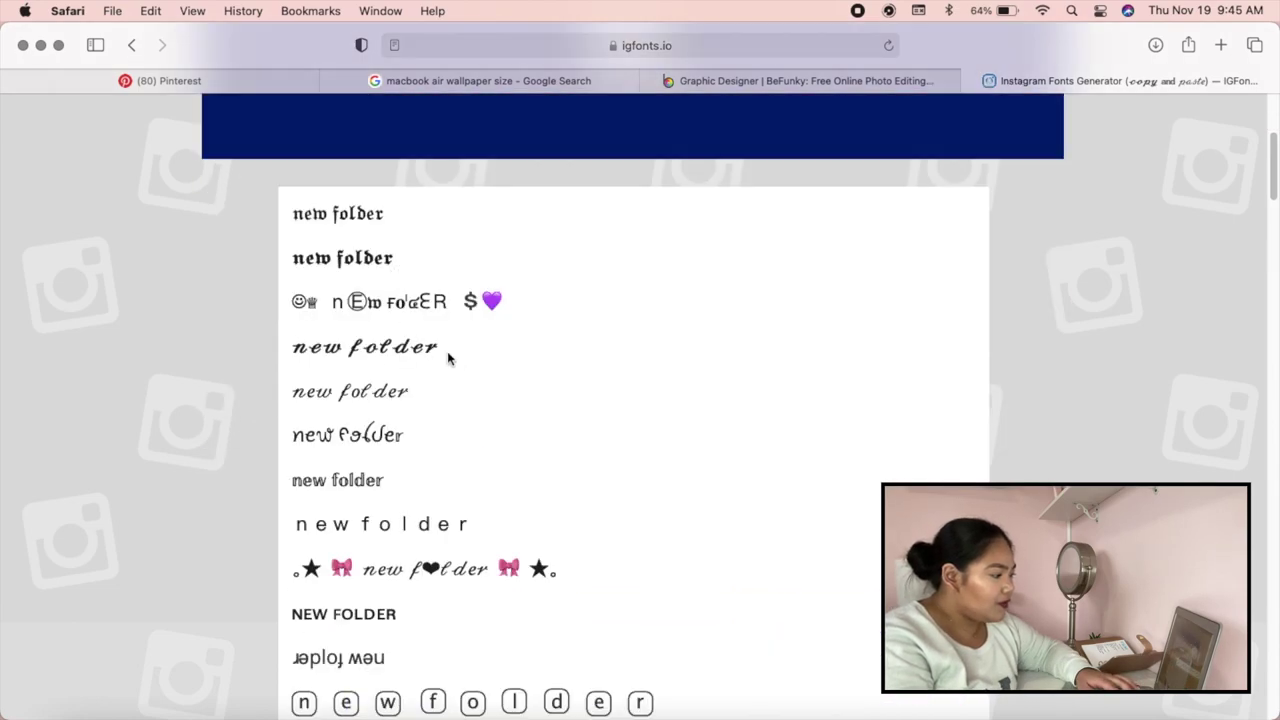
pyautogui.click(447, 351)
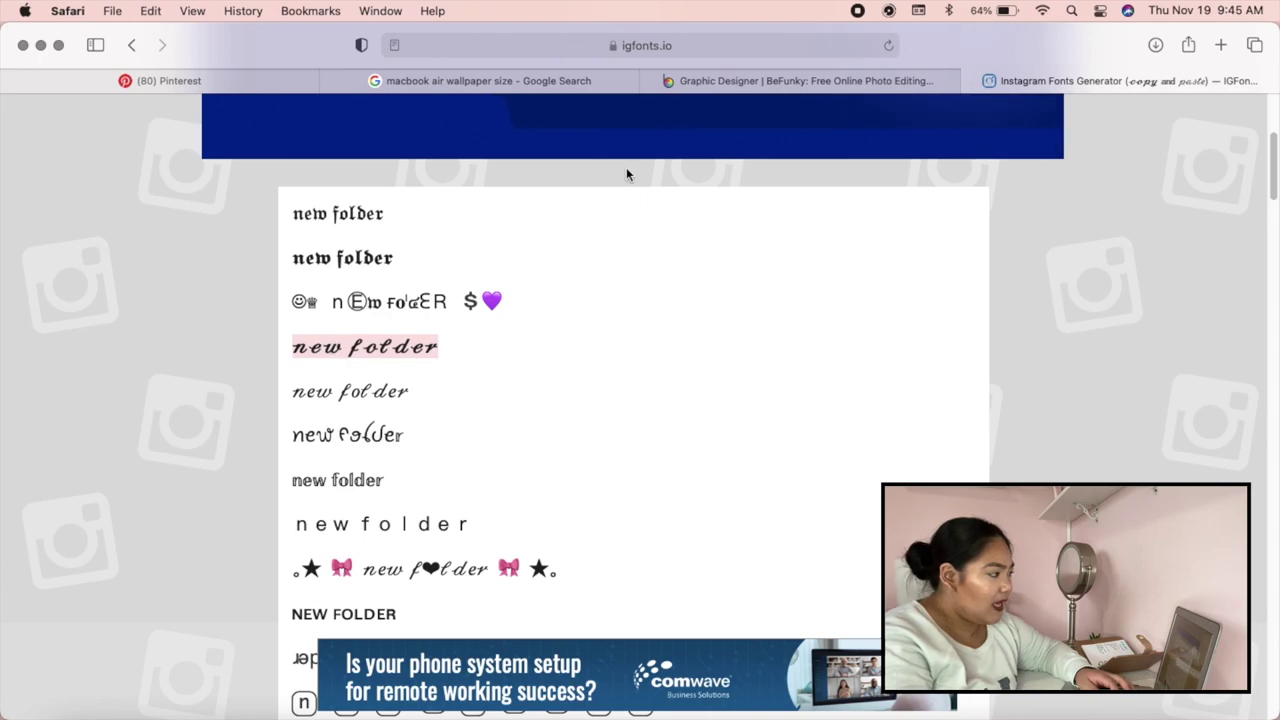
# - Go back to the desktop, rename the rainbow-icon folder with the copied cursive "new folder" text and align it with the row of icons
pyautogui.click(40, 45)
pyautogui.click(782, 124)
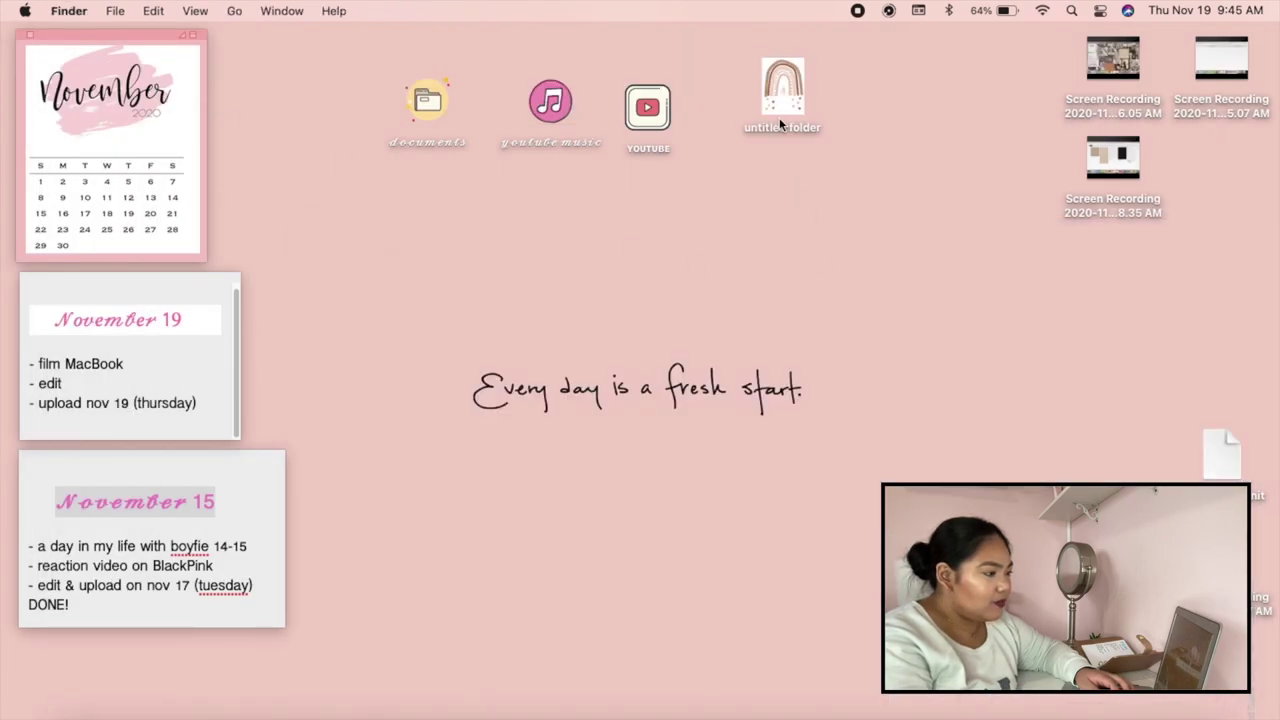
pyautogui.rightClick(772, 112)
pyautogui.press('Escape')
pyautogui.rightClick(776, 86)
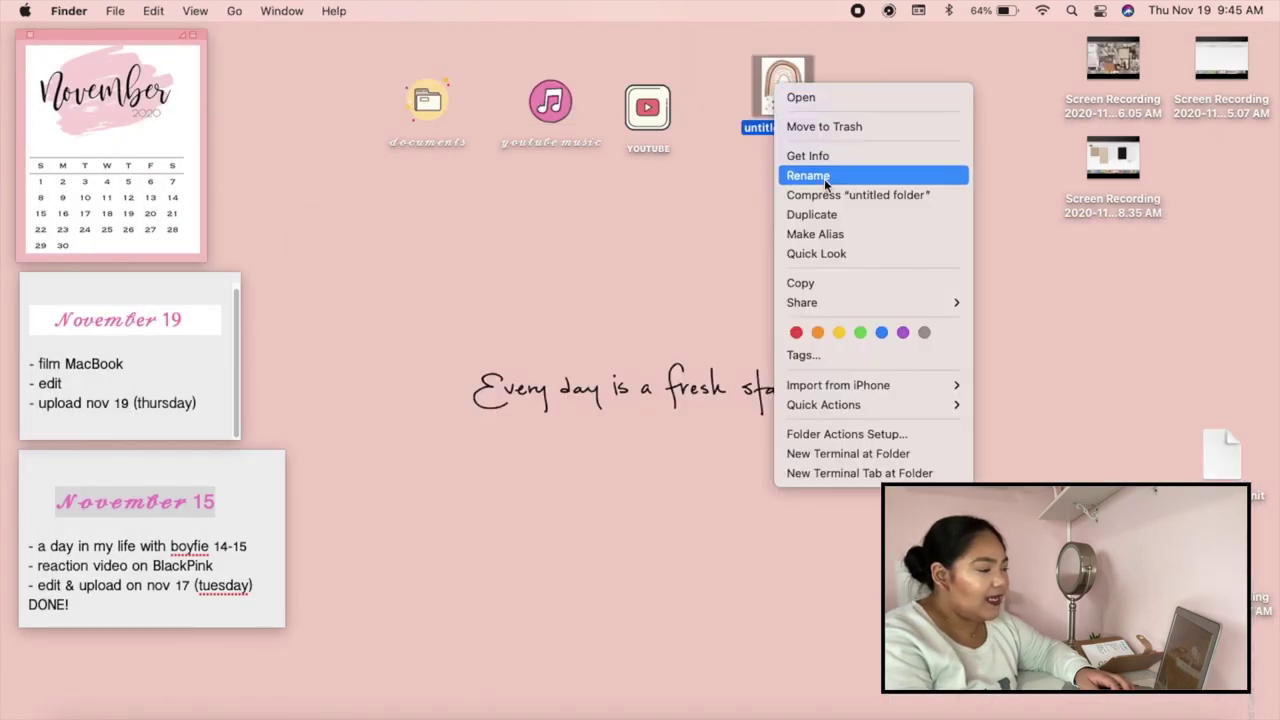
pyautogui.click(825, 178)
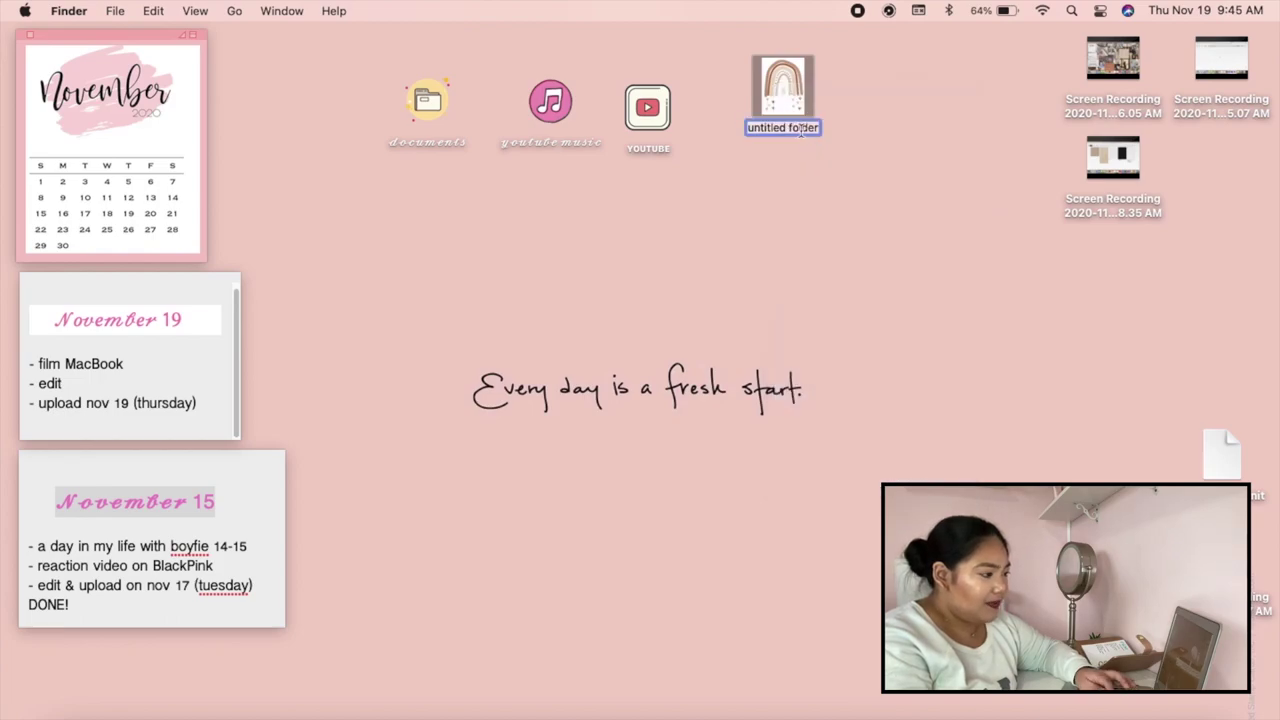
pyautogui.click(773, 233)
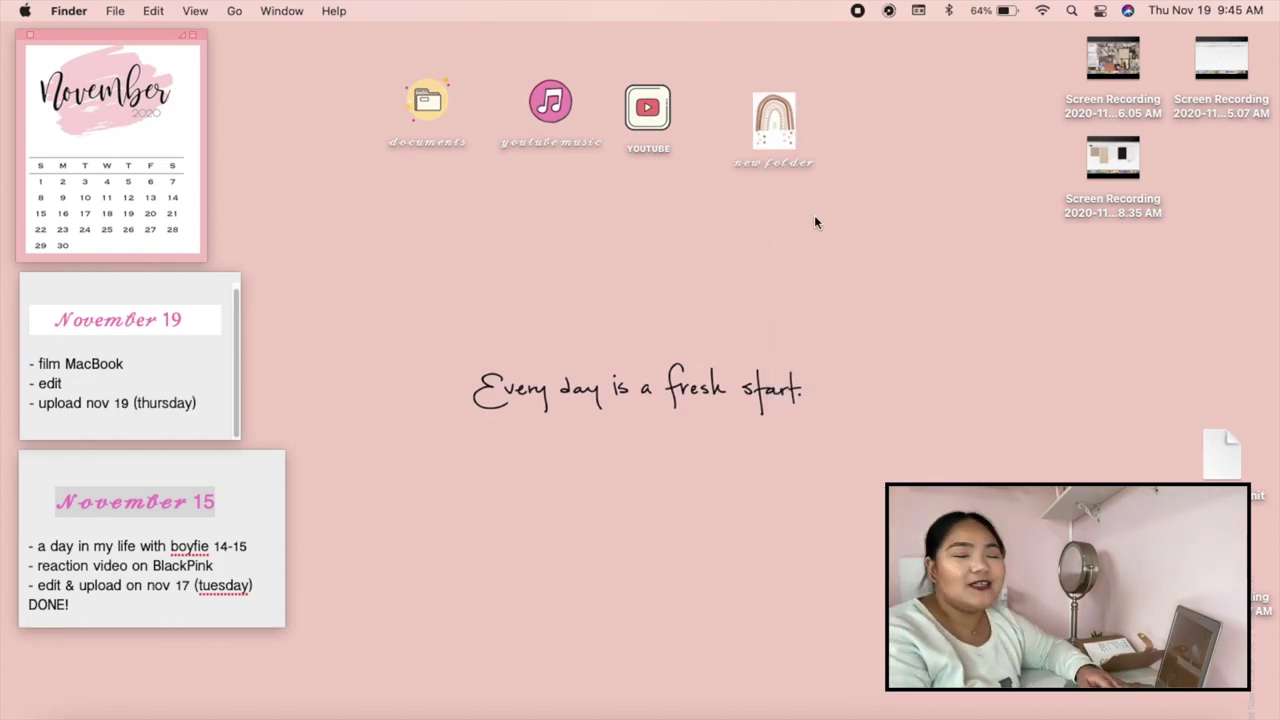
pyautogui.click(774, 120)
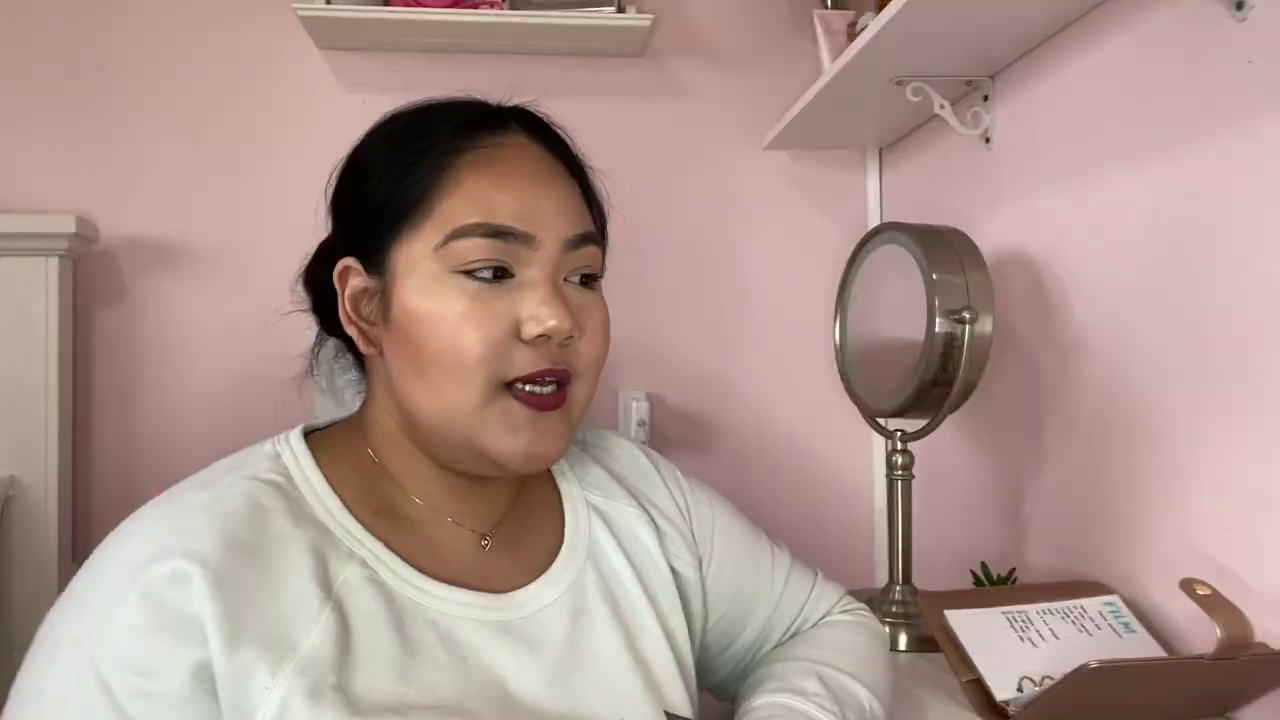
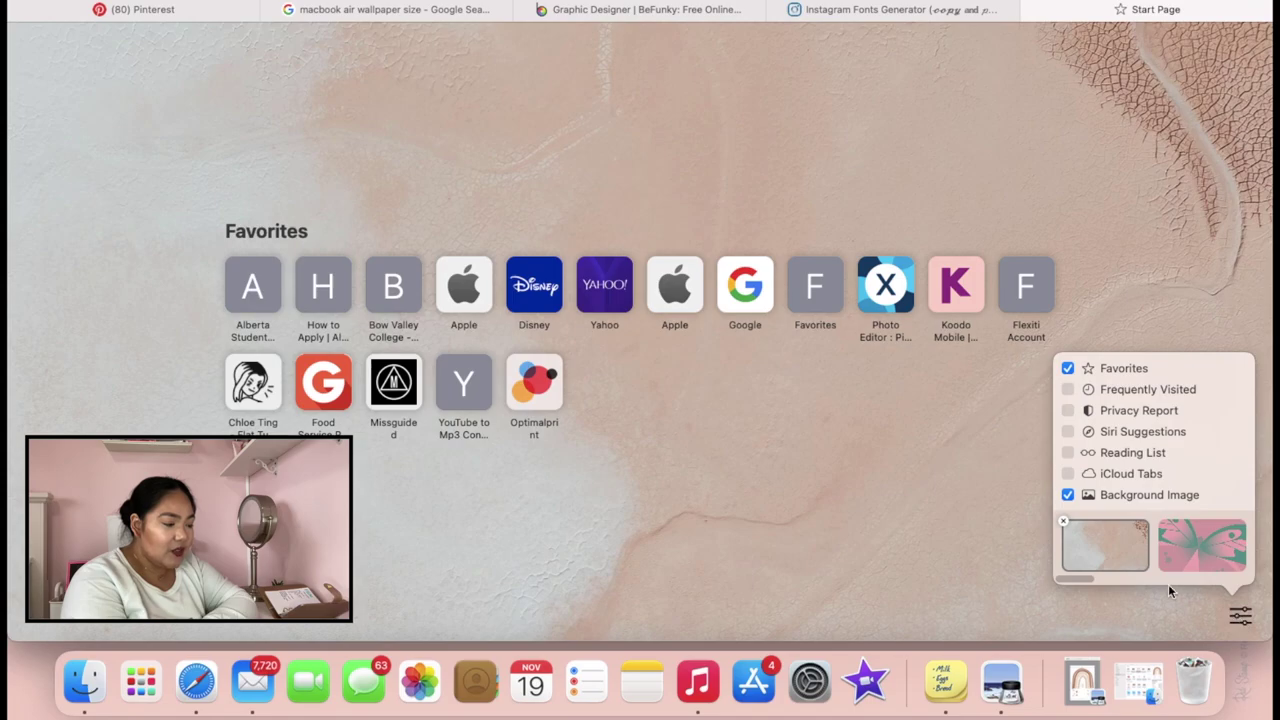
# - Remove the Safari start page's background image and set the Unnamed-Road jpg from Downloads as its background
pyautogui.moveTo(1092, 578); pyautogui.dragTo(1066, 581)
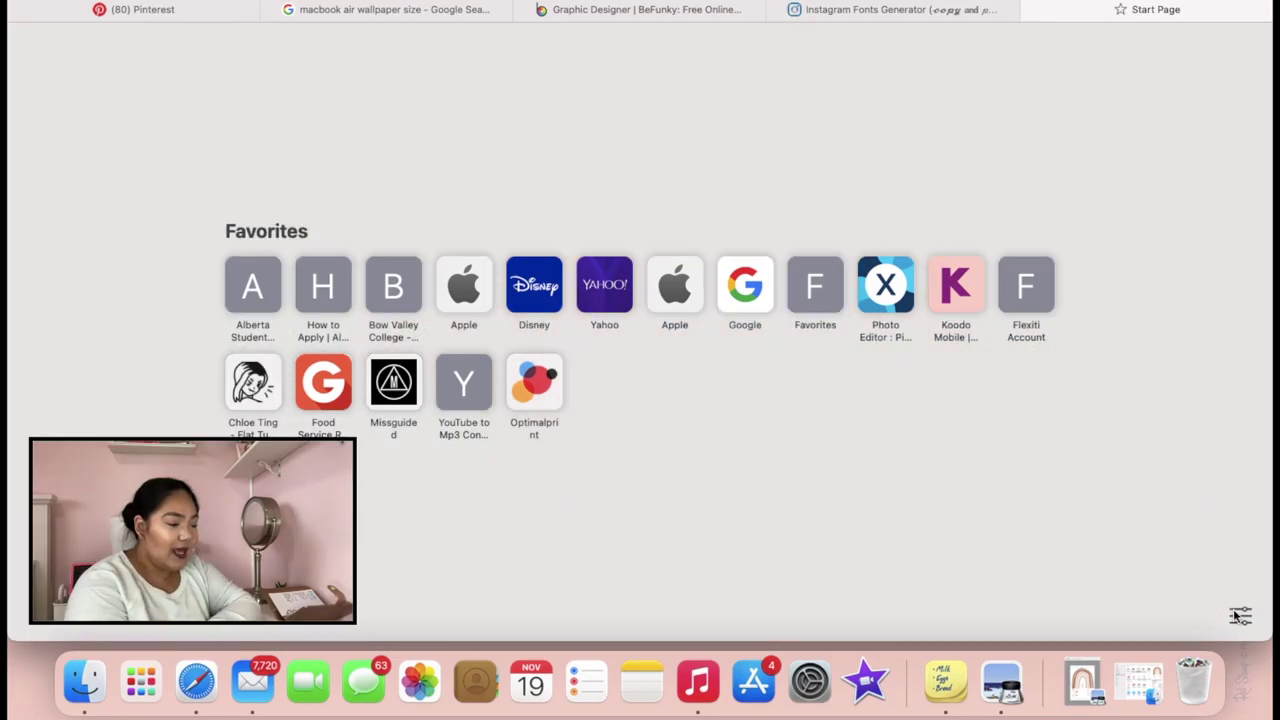
pyautogui.click(1238, 616)
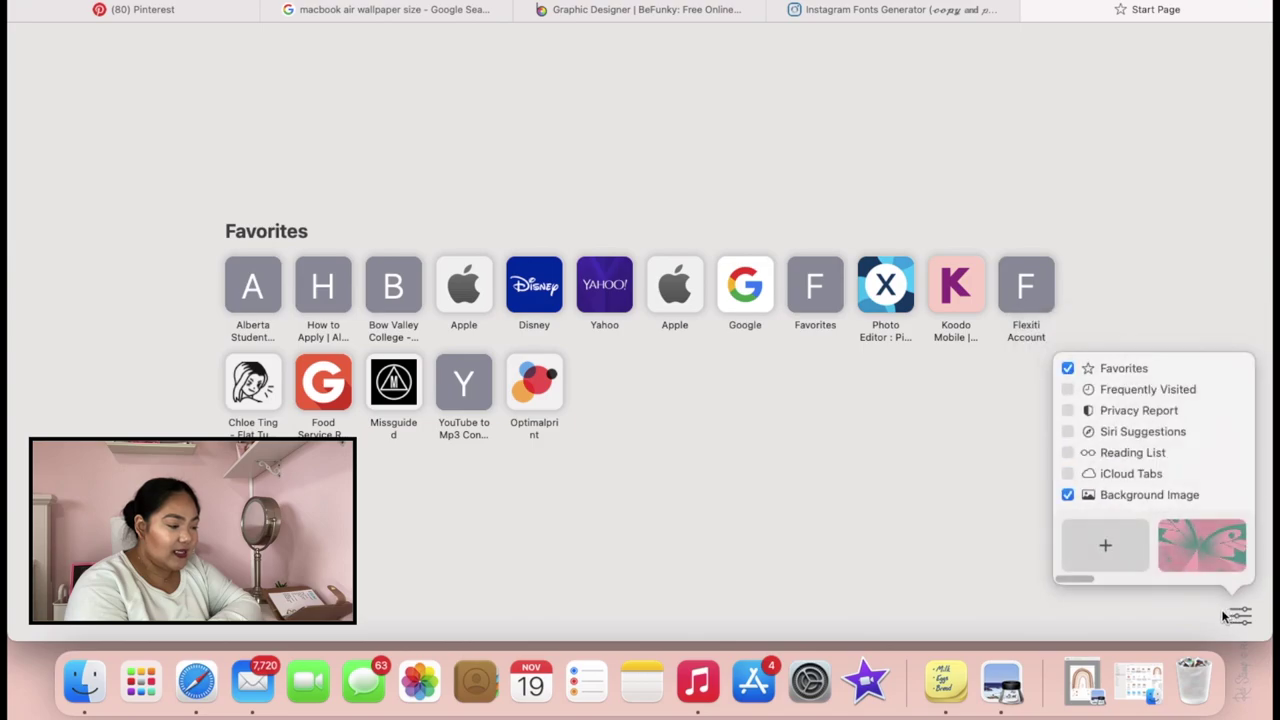
pyautogui.click(1099, 556)
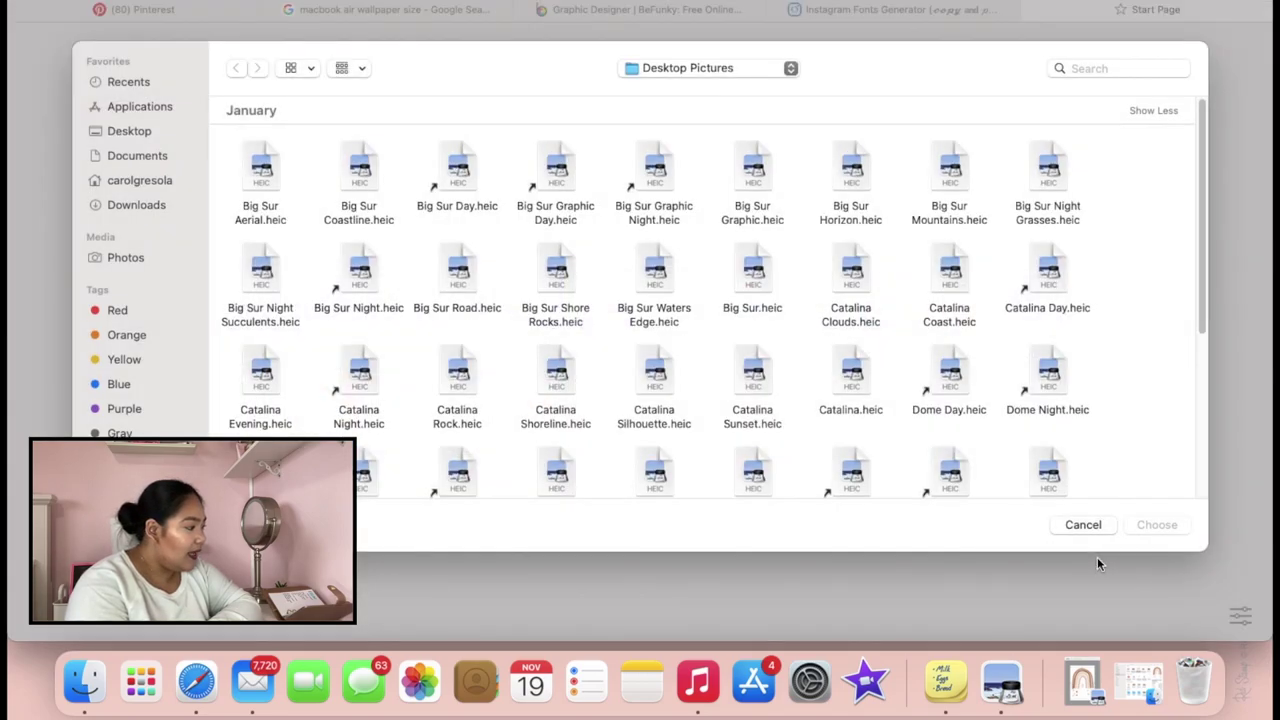
pyautogui.click(130, 132)
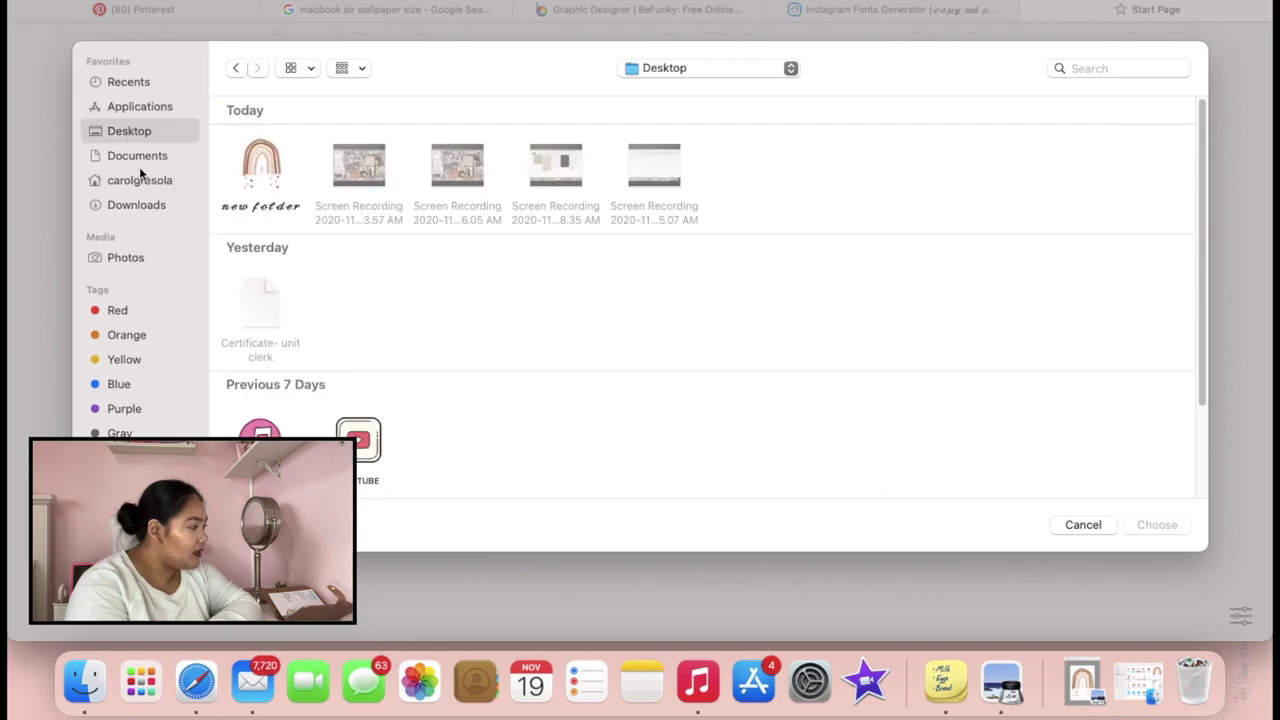
pyautogui.click(140, 205)
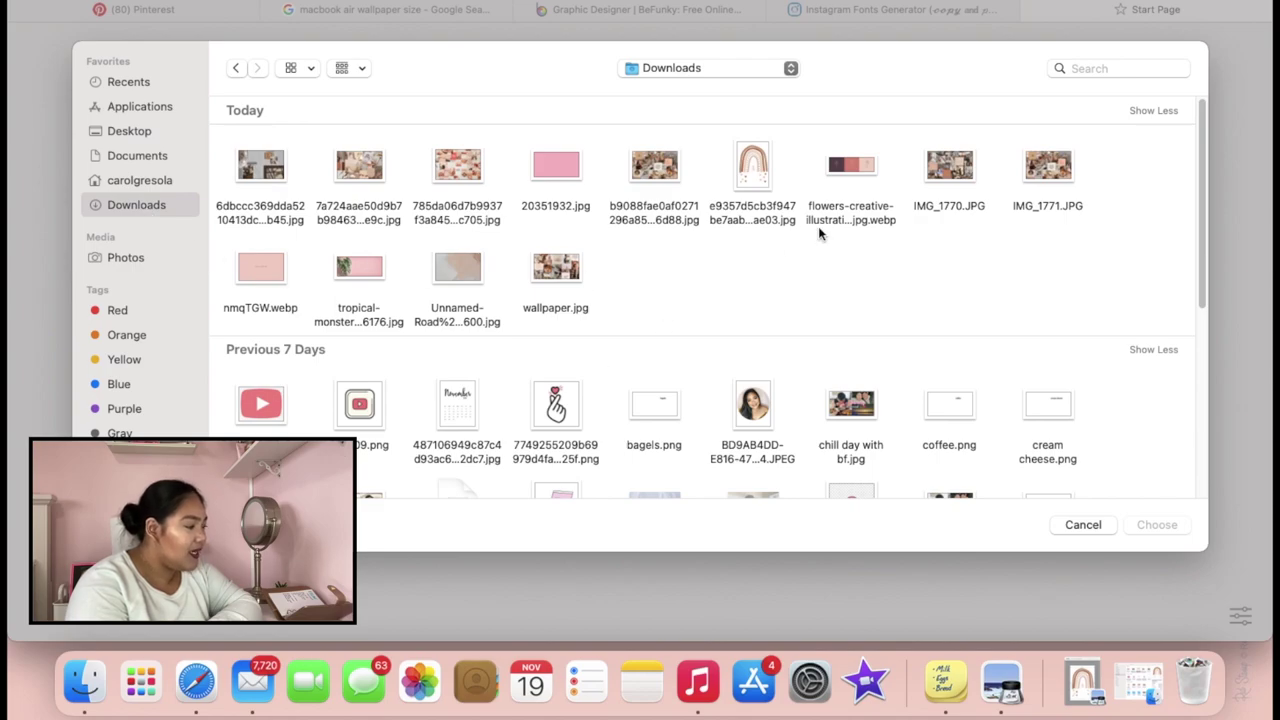
pyautogui.click(472, 264)
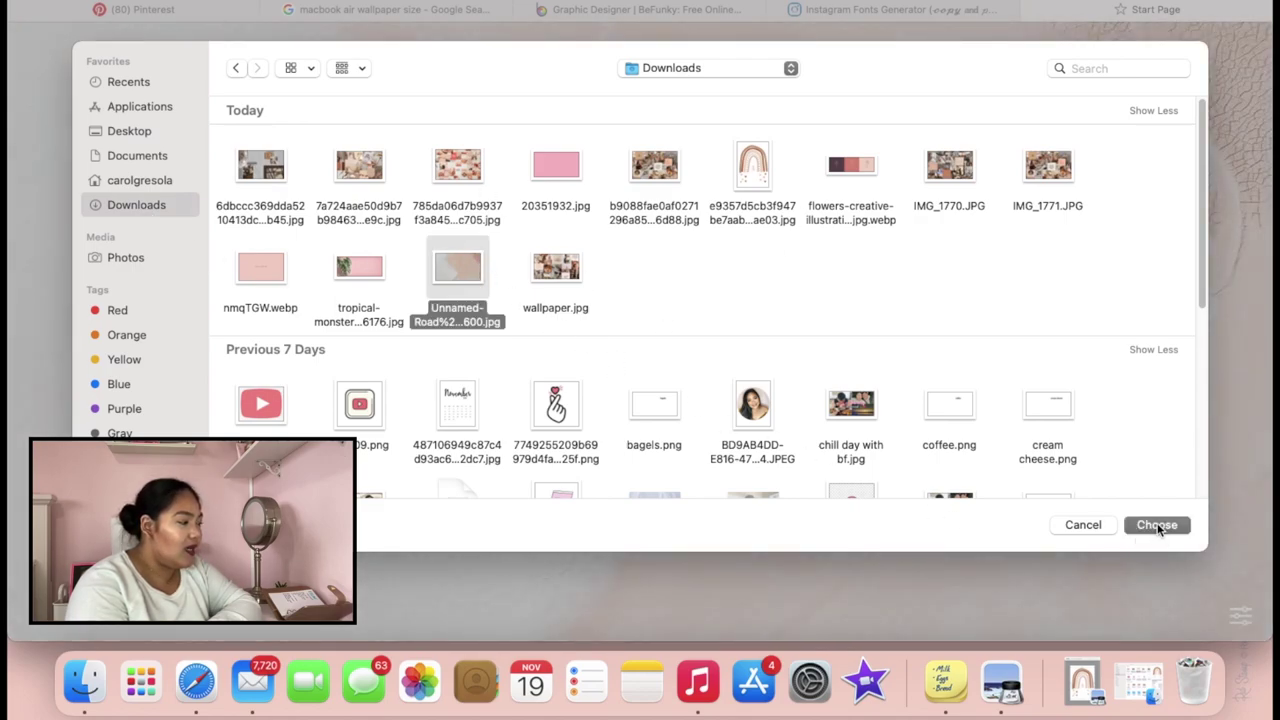
pyautogui.click(1158, 525)
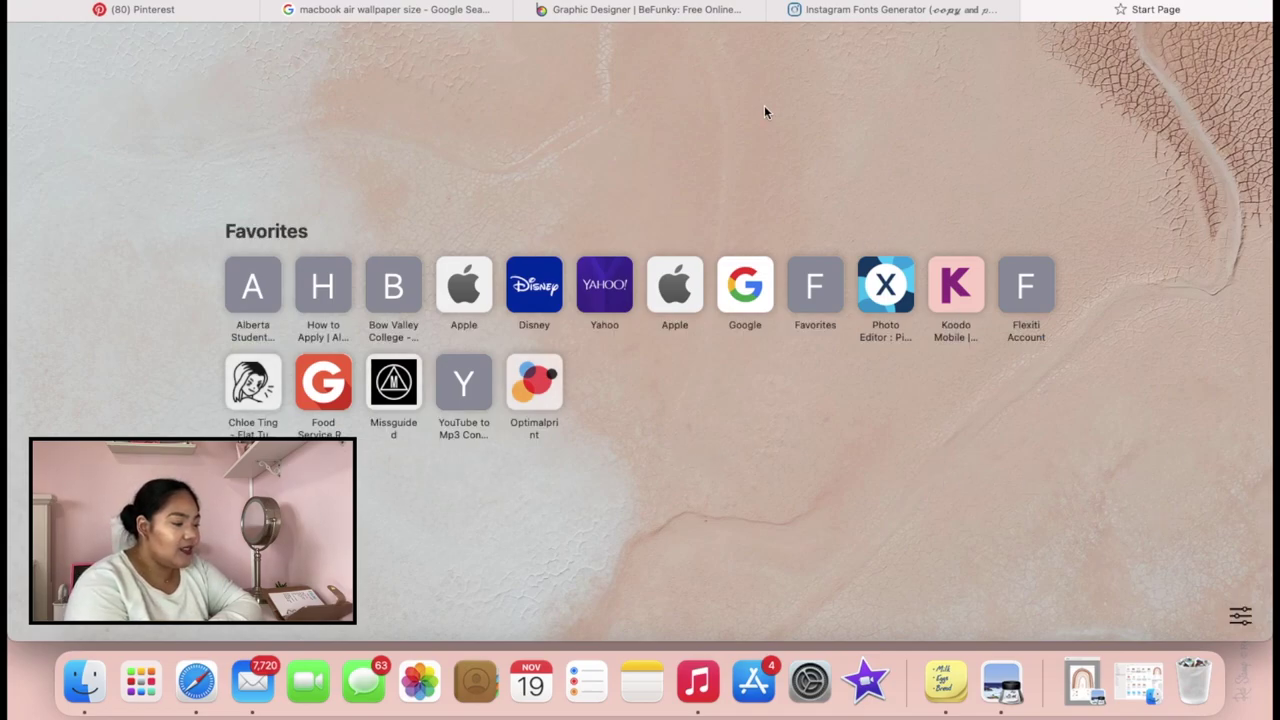
# - Show and hide the Frequently Visited, Privacy Report, Siri Suggestions, Reading List and iCloud Tabs sections on the start page one by one
pyautogui.click(1240, 617)
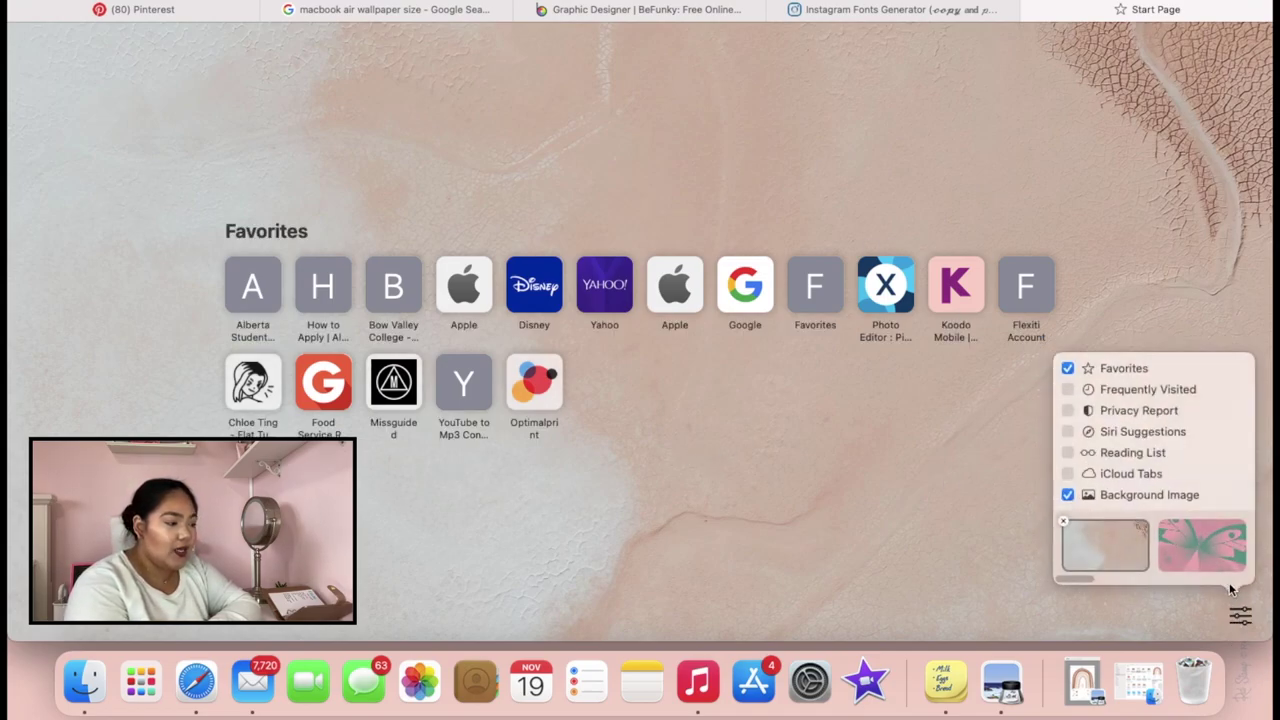
pyautogui.click(1068, 390)
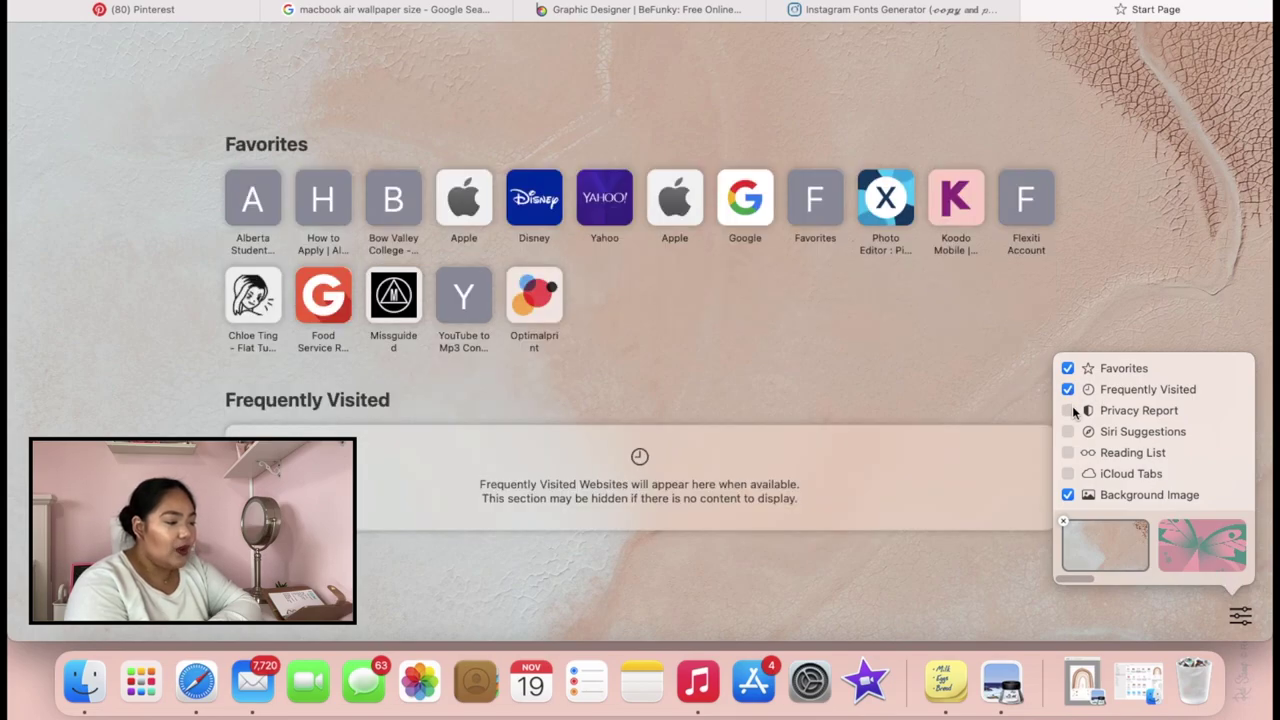
pyautogui.click(1068, 390)
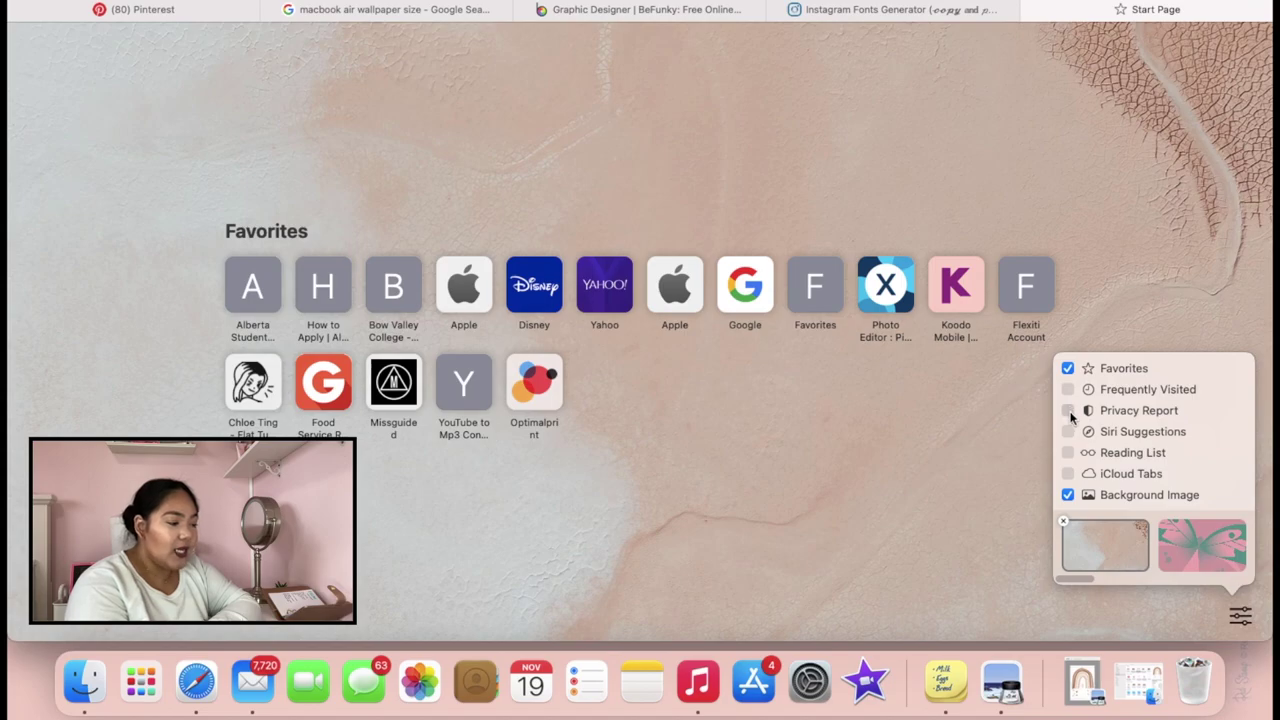
pyautogui.click(1068, 411)
pyautogui.click(1069, 411)
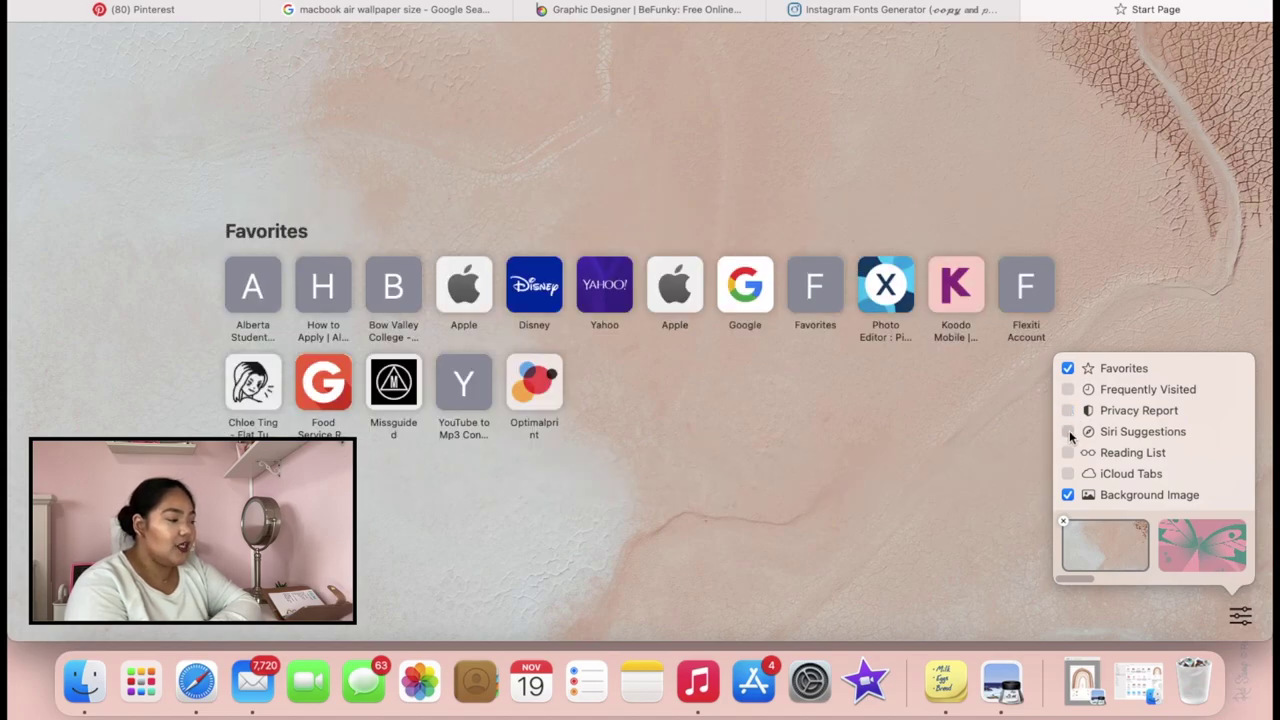
pyautogui.click(1068, 432)
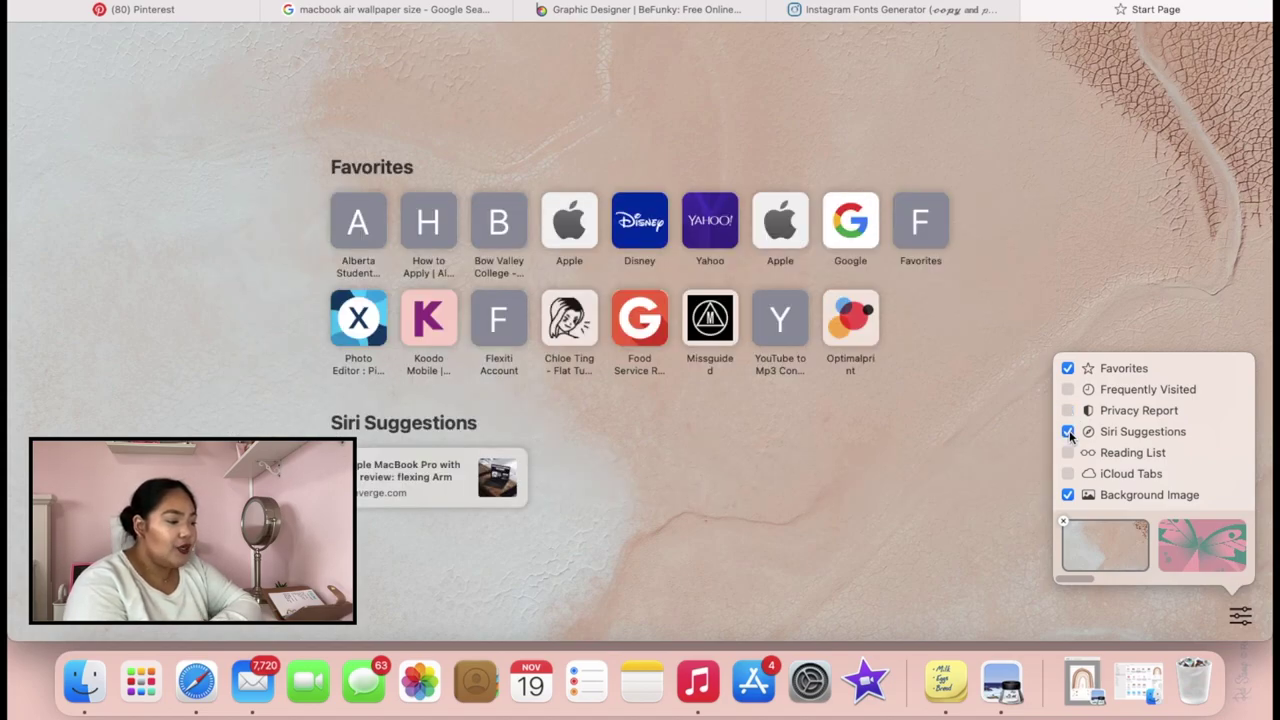
pyautogui.click(1068, 432)
pyautogui.click(1068, 453)
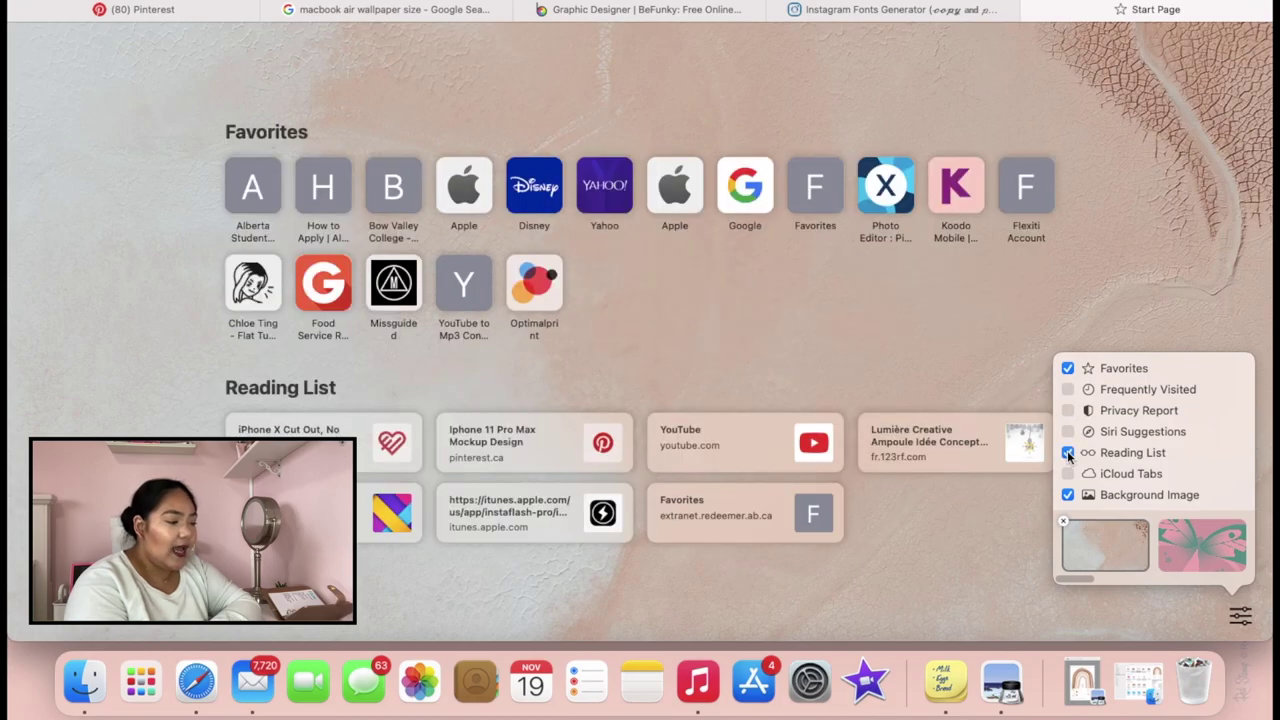
pyautogui.click(1068, 453)
pyautogui.click(1068, 474)
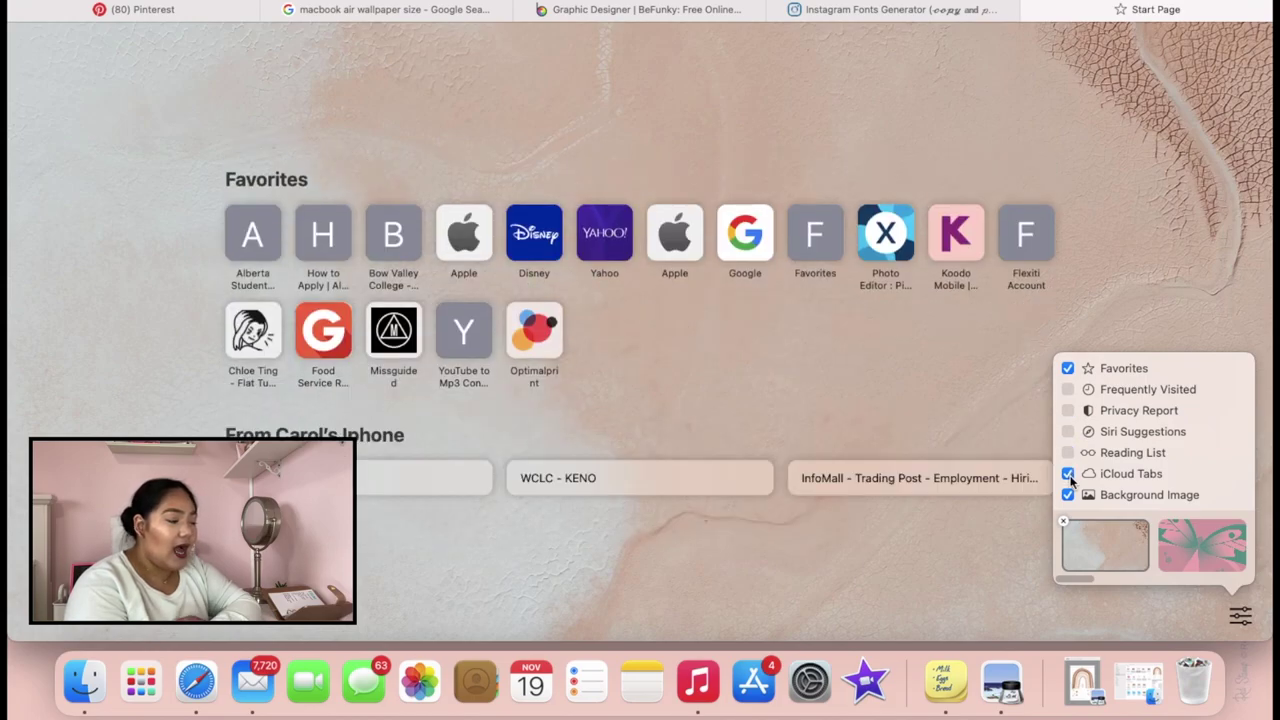
pyautogui.click(1068, 474)
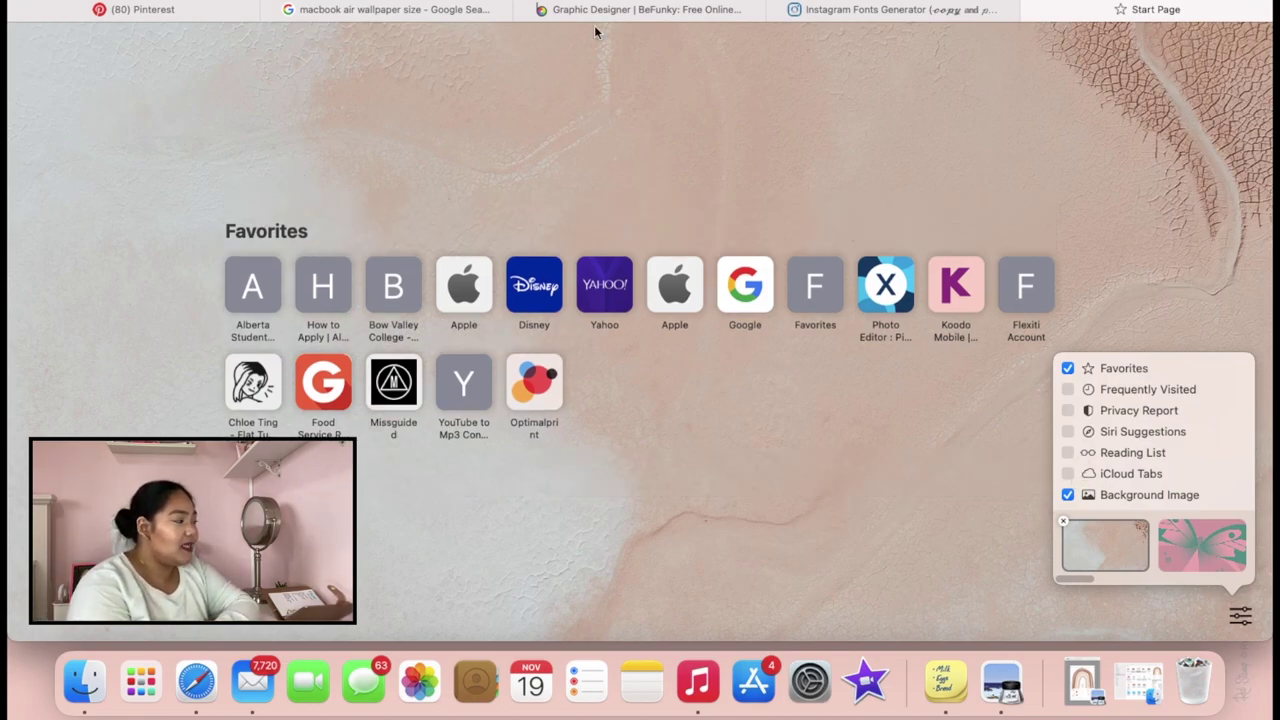
pyautogui.click(574, 156)
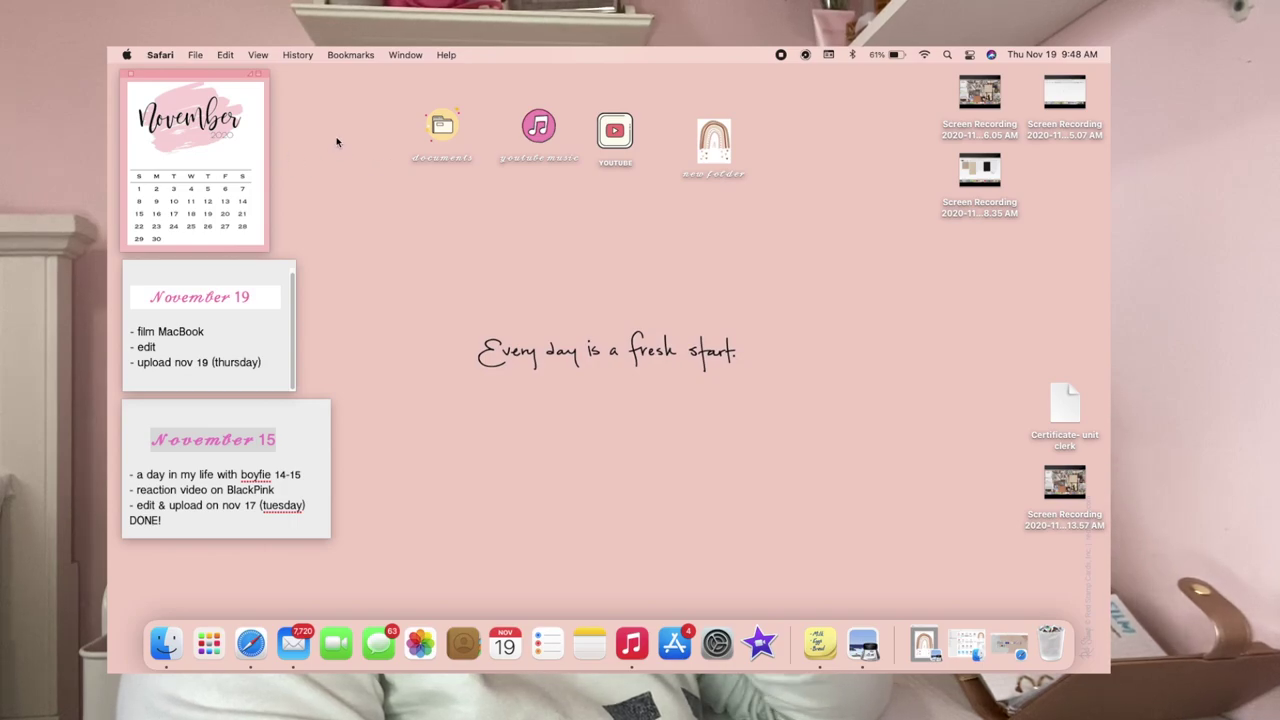
# - Open Stickies through a Spotlight search, create a blank note and move it to the middle of the desktop
pyautogui.click(590, 513)
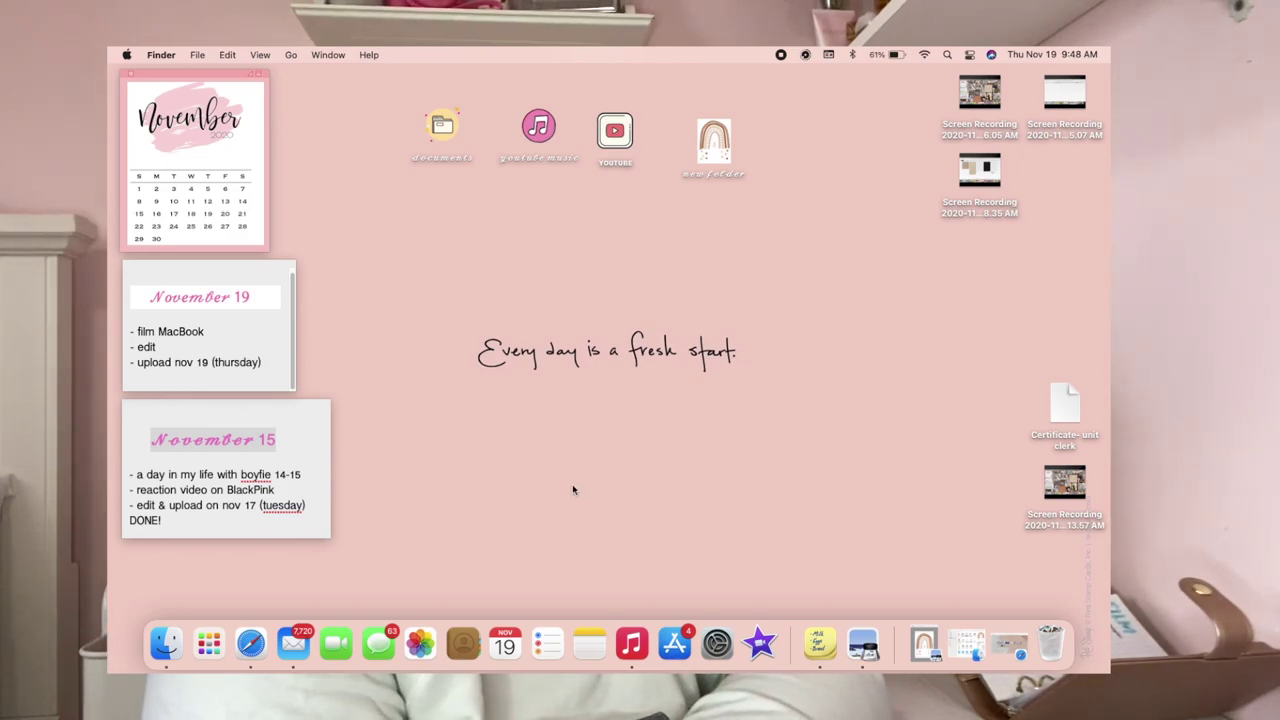
pyautogui.press('super+space')
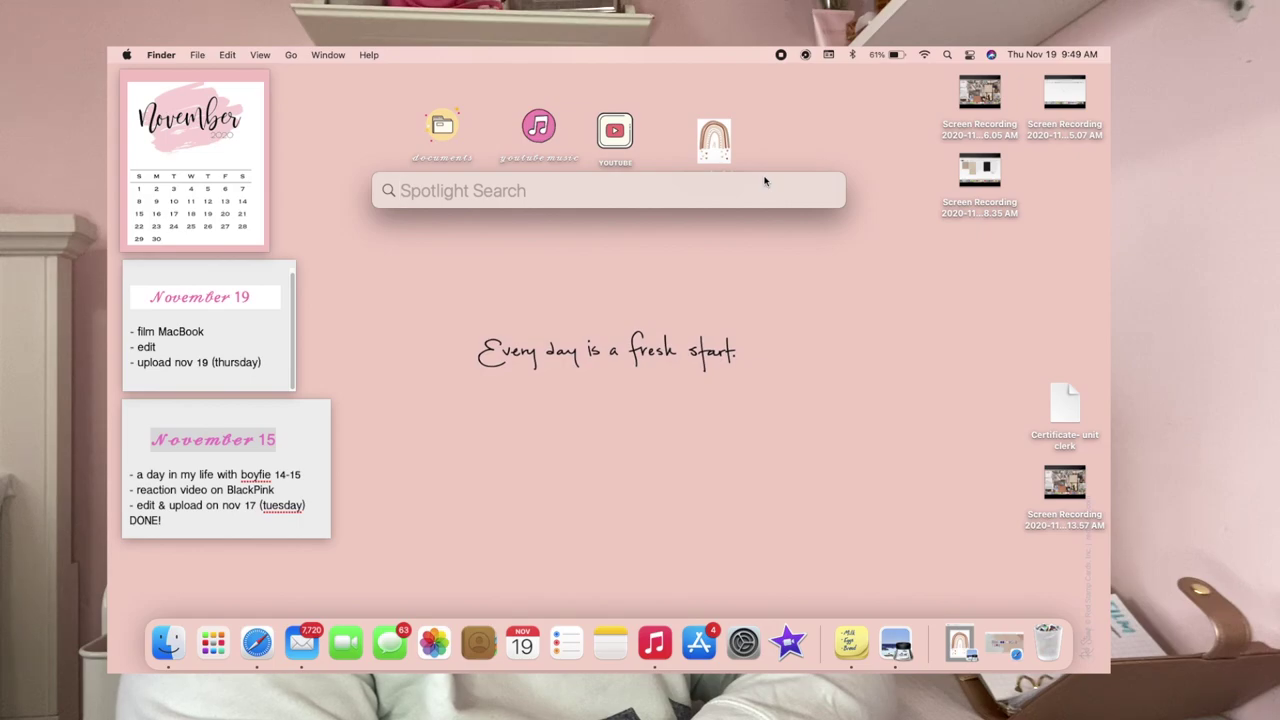
pyautogui.write('sti')
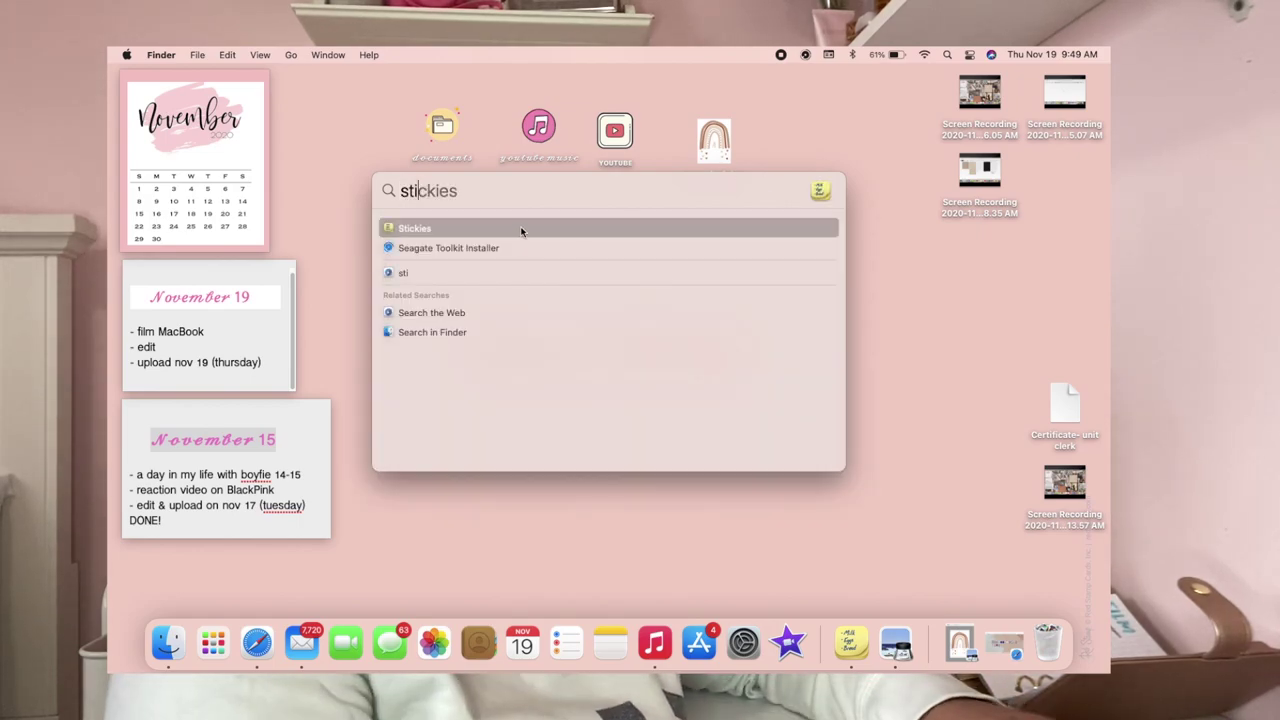
pyautogui.click(519, 229)
pyautogui.moveTo(275, 252); pyautogui.dragTo(634, 236)
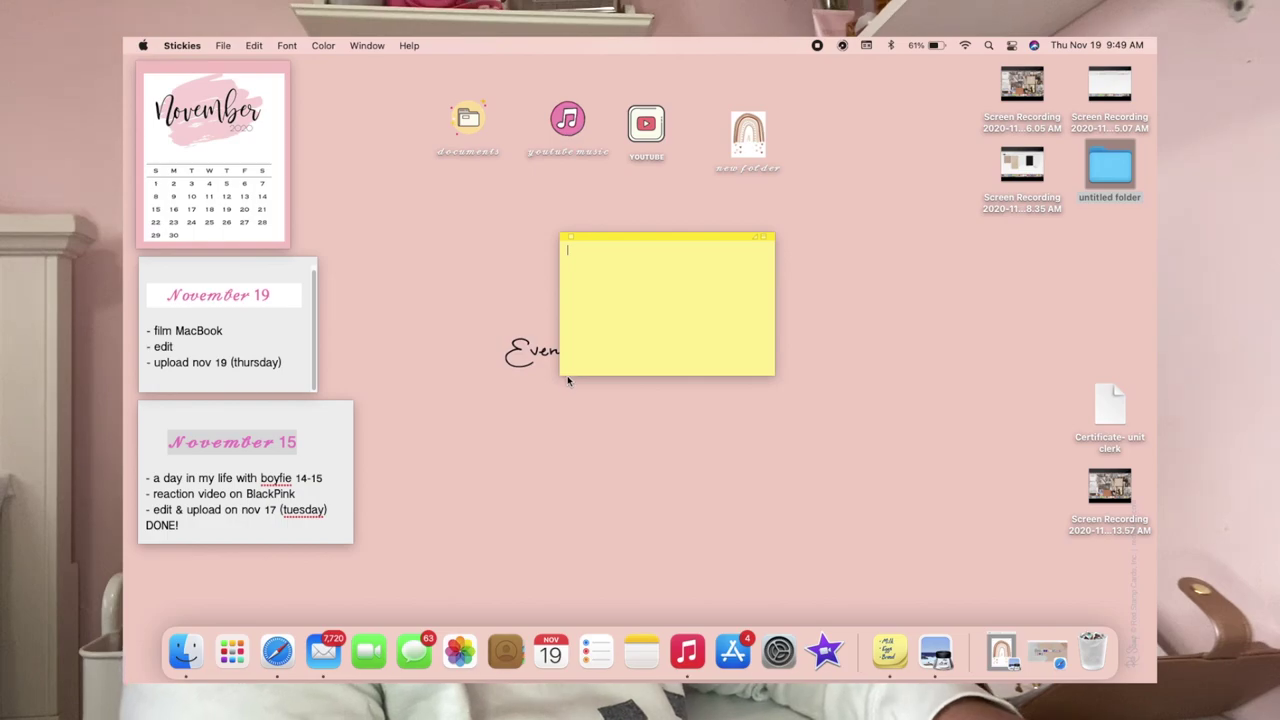
# - Try blue, green and pink for the blank note, set its color to gray and place it just above the wallpaper quote
pyautogui.click(289, 44)
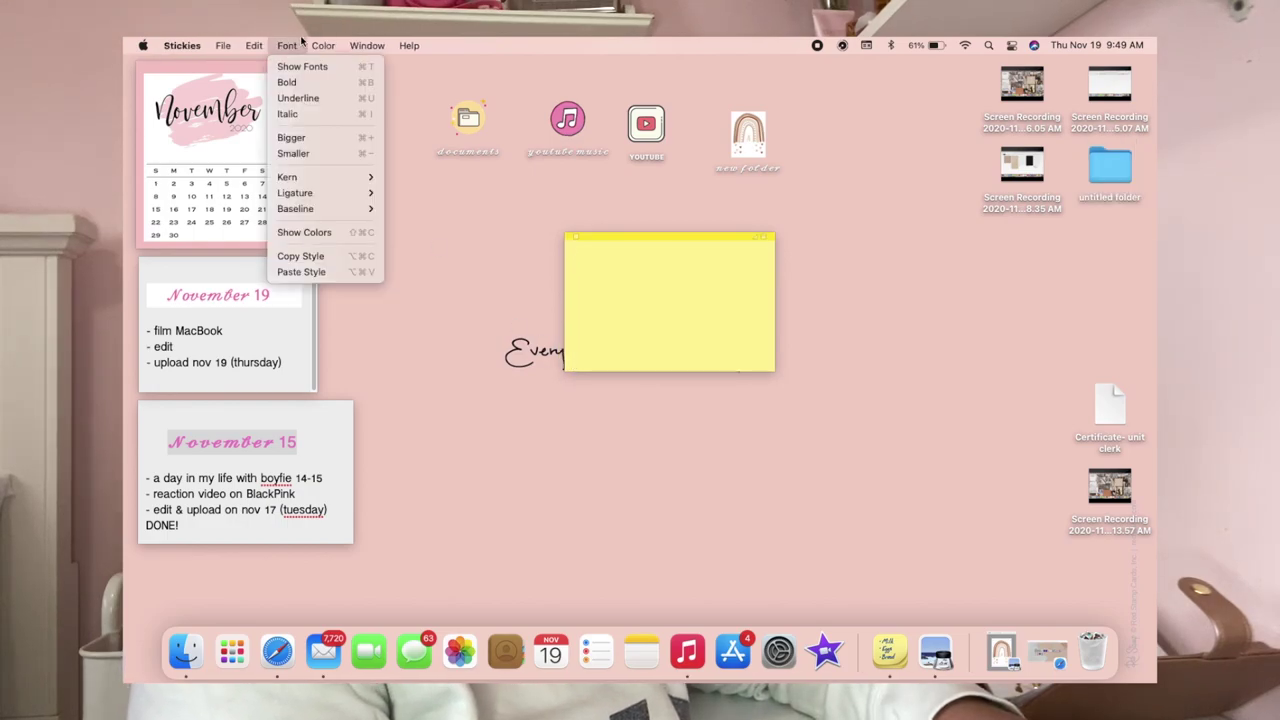
pyautogui.click(340, 82)
pyautogui.click(323, 45)
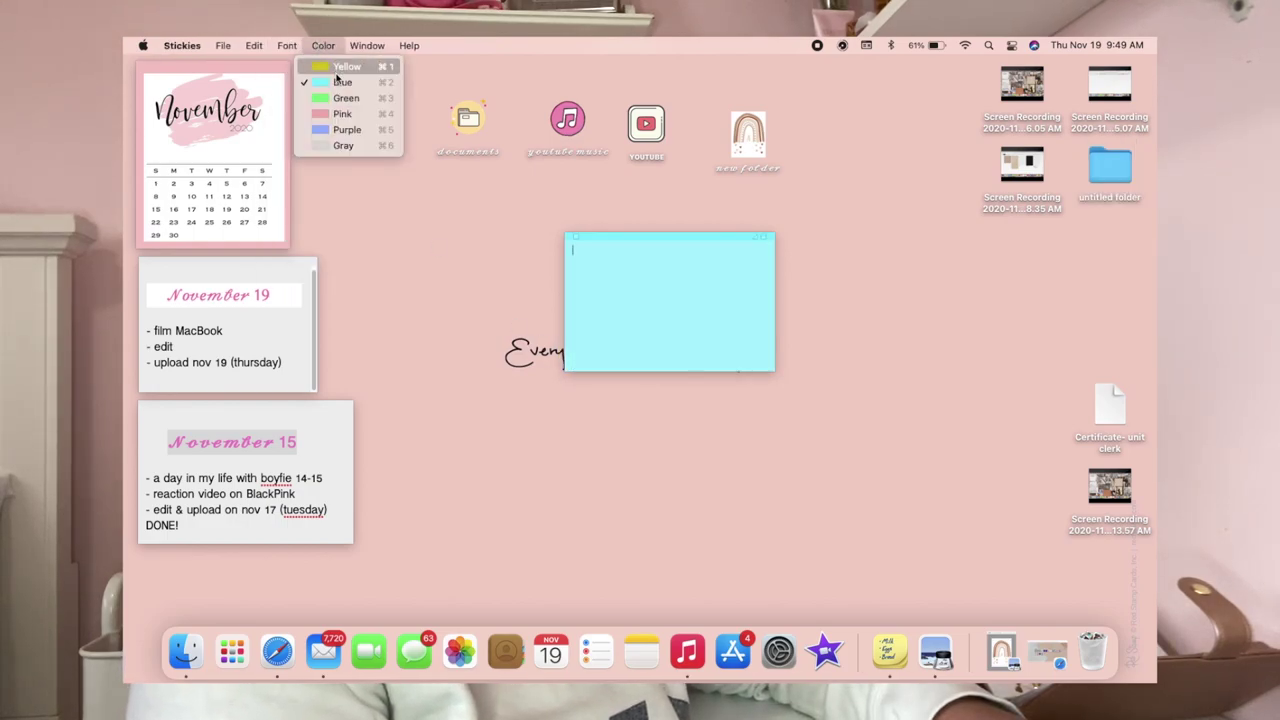
pyautogui.click(336, 98)
pyautogui.click(323, 45)
pyautogui.click(338, 117)
pyautogui.click(323, 45)
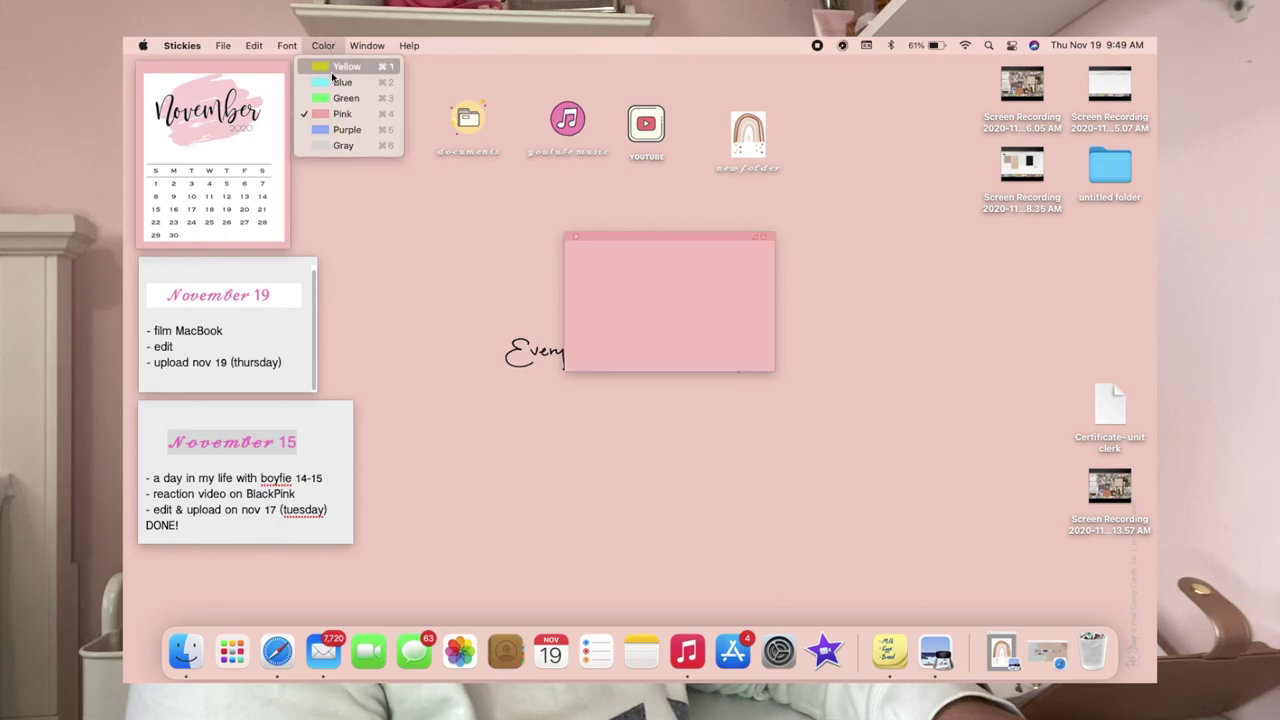
pyautogui.click(343, 146)
pyautogui.moveTo(629, 240); pyautogui.dragTo(633, 201)
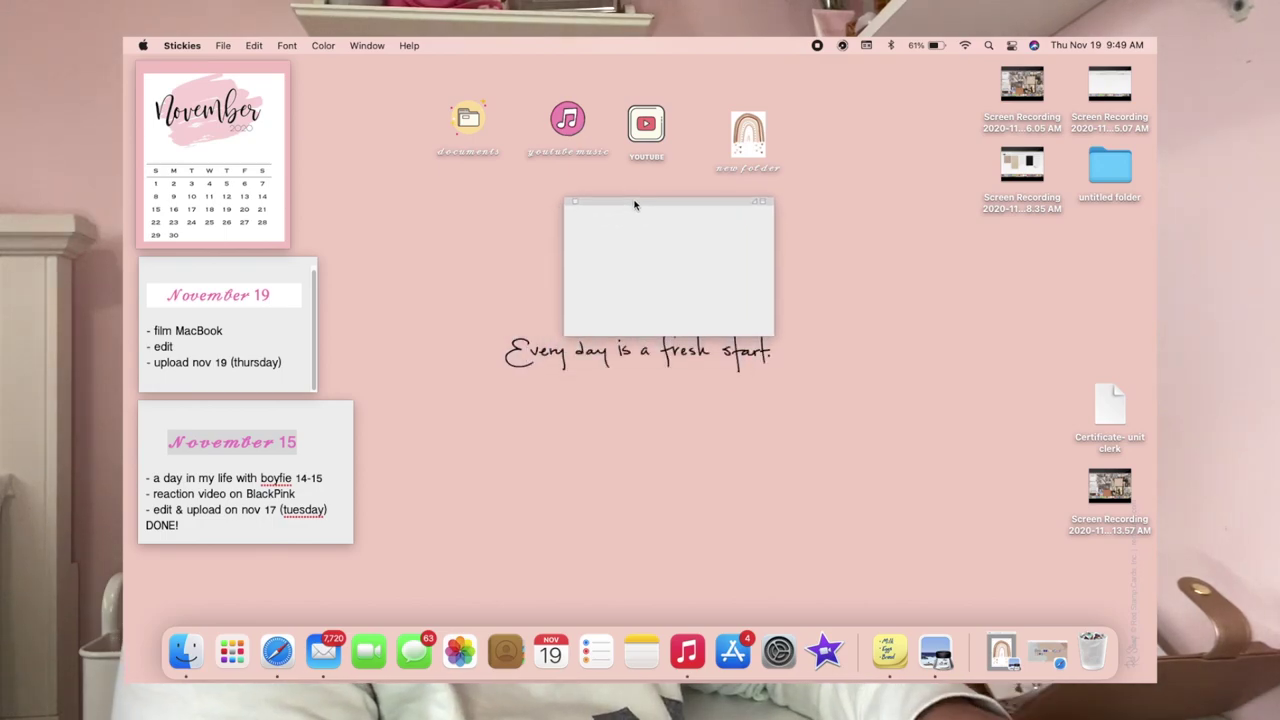
# - Switch to Pinterest in Safari, search for "november 2020 calendar" and browse the resulting pins
pyautogui.click(276, 652)
pyautogui.click(754, 74)
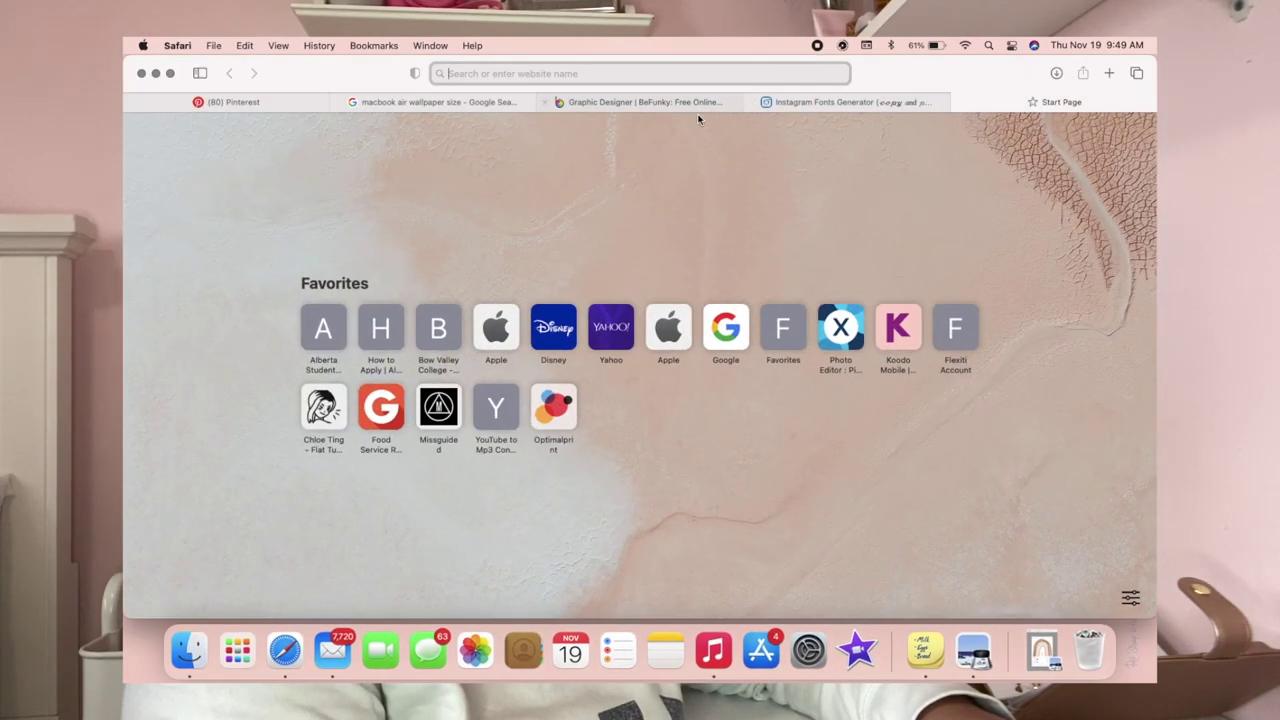
pyautogui.click(271, 110)
pyautogui.click(459, 140)
pyautogui.write('novem')
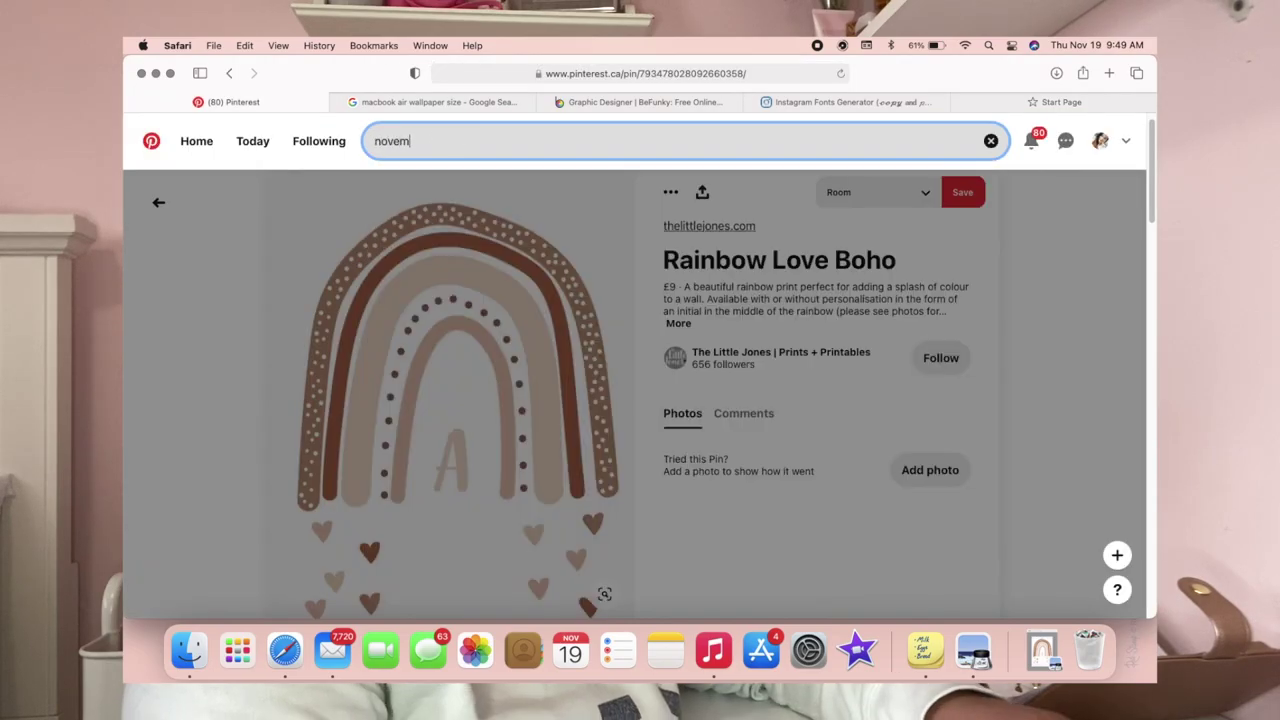
pyautogui.write('ber 2020 ca')
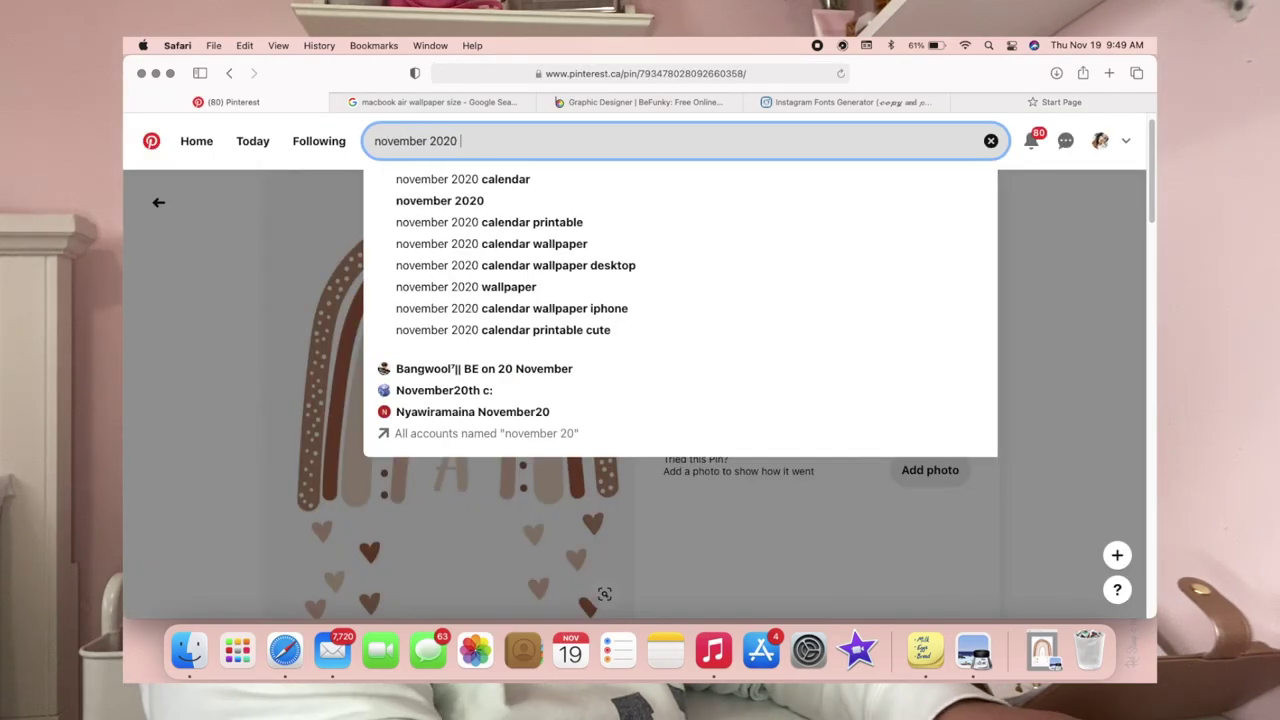
pyautogui.click(430, 179)
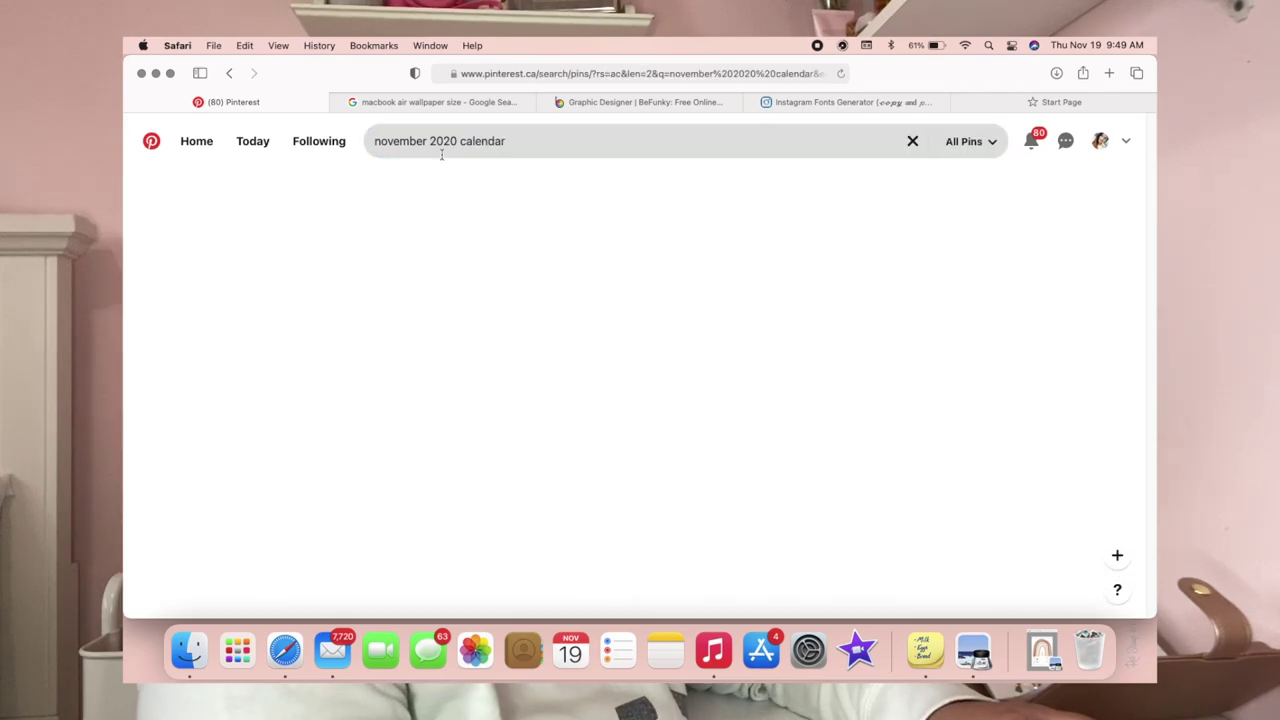
pyautogui.scroll(-5, 837, 466)
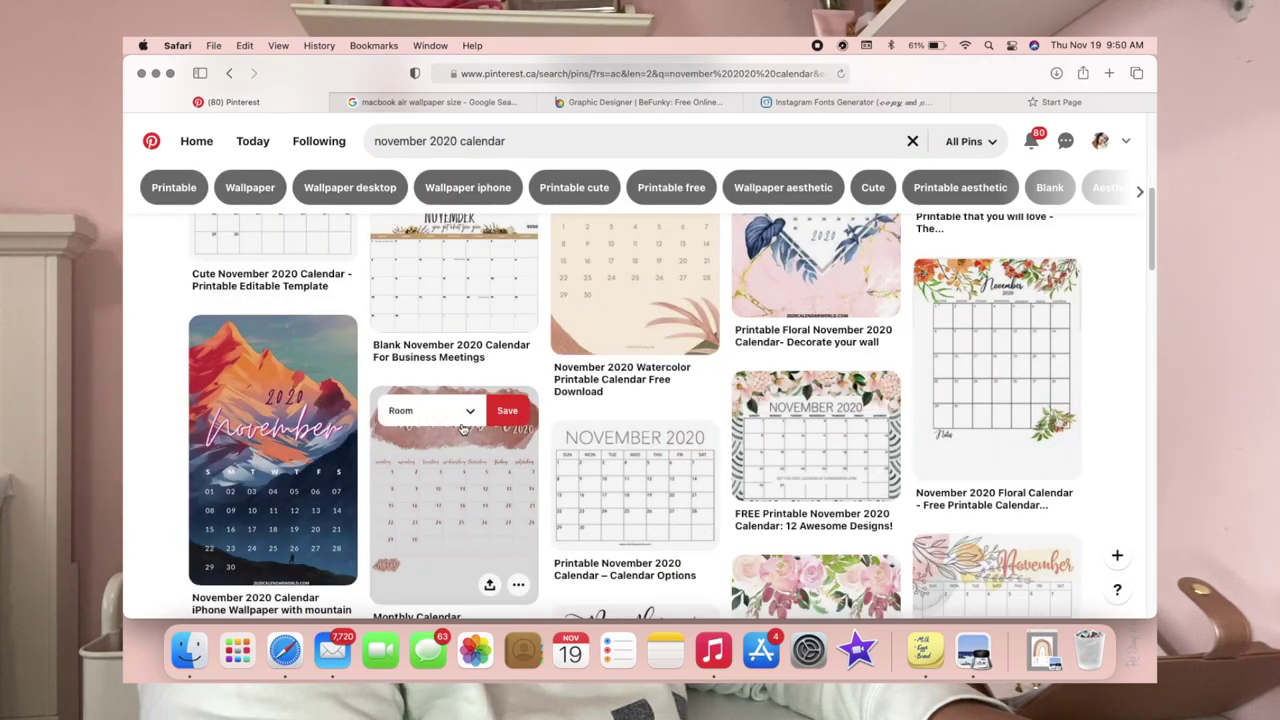
# - Open the red watercolor November 2020 calendar pin, save its image to Downloads and minimize the browser window
pyautogui.click(455, 411)
pyautogui.click(458, 448)
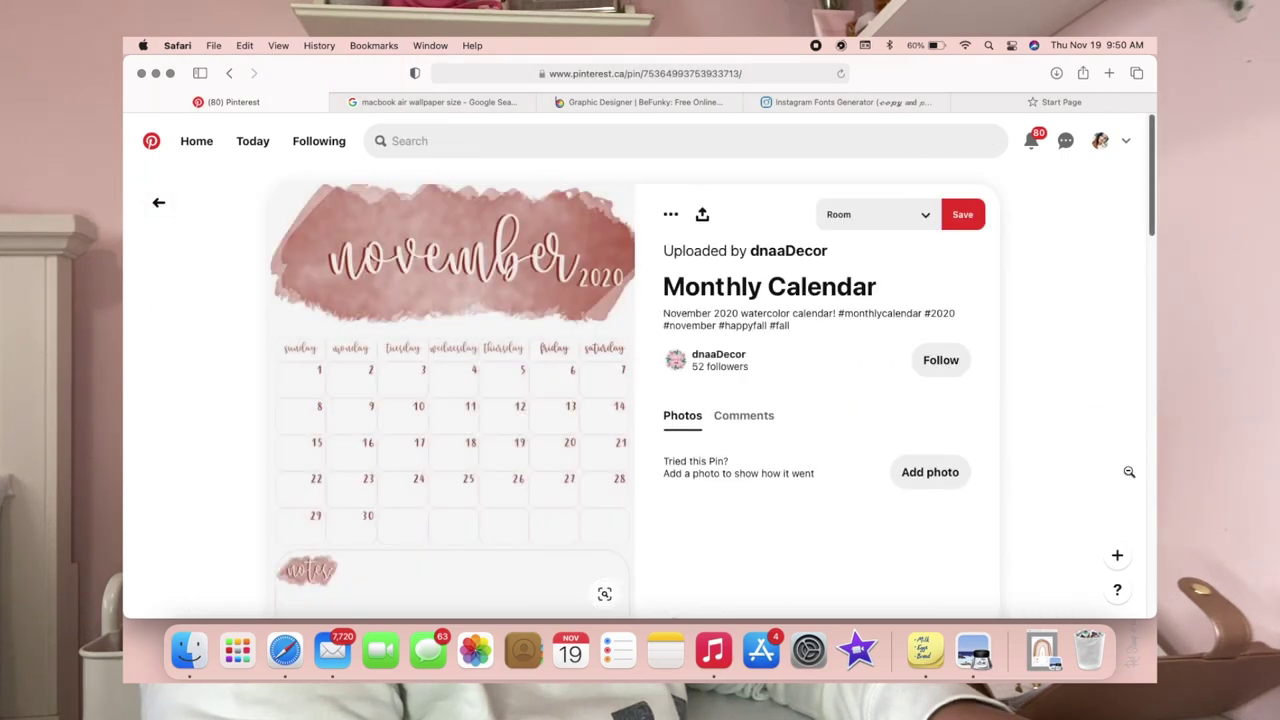
pyautogui.rightClick(400, 319)
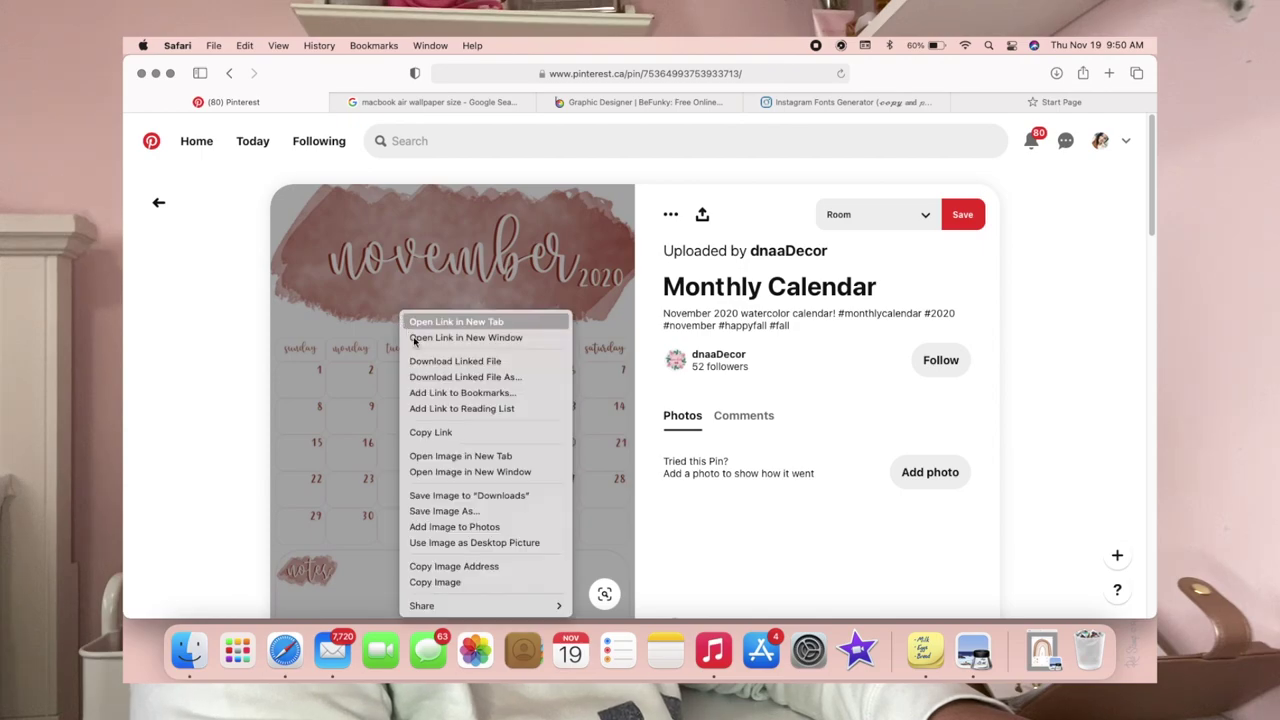
pyautogui.click(505, 495)
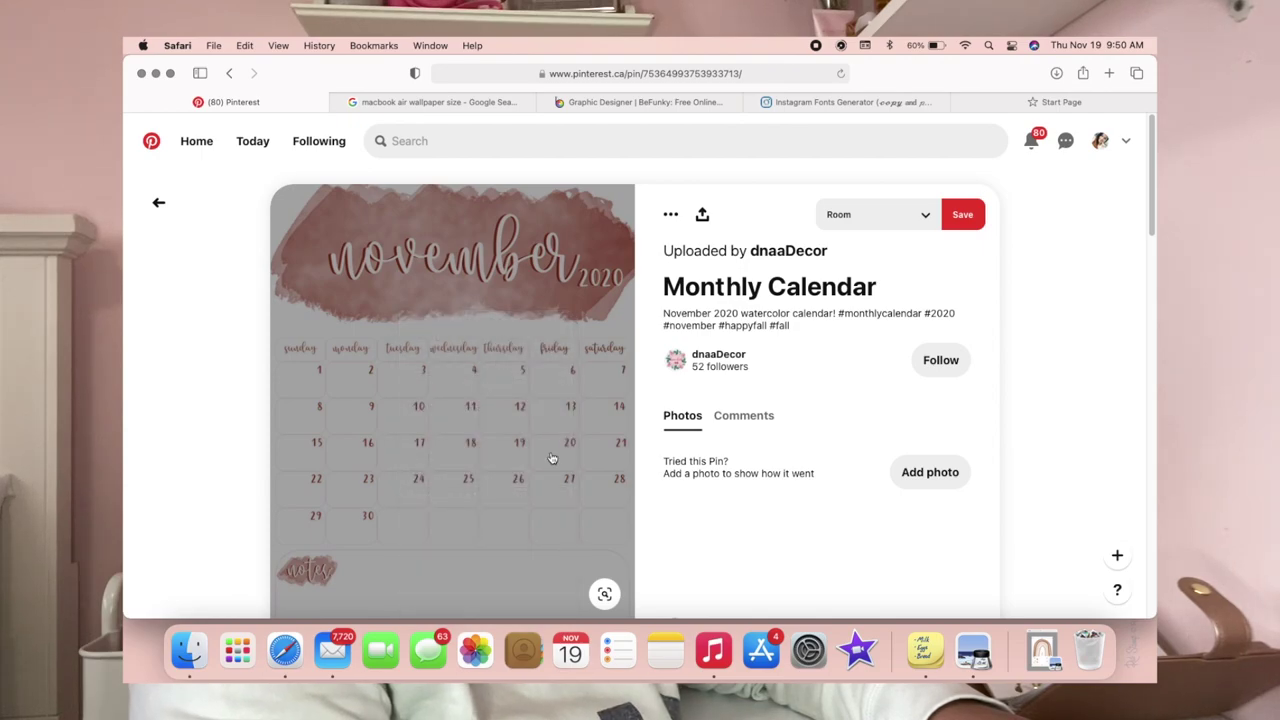
pyautogui.click(156, 74)
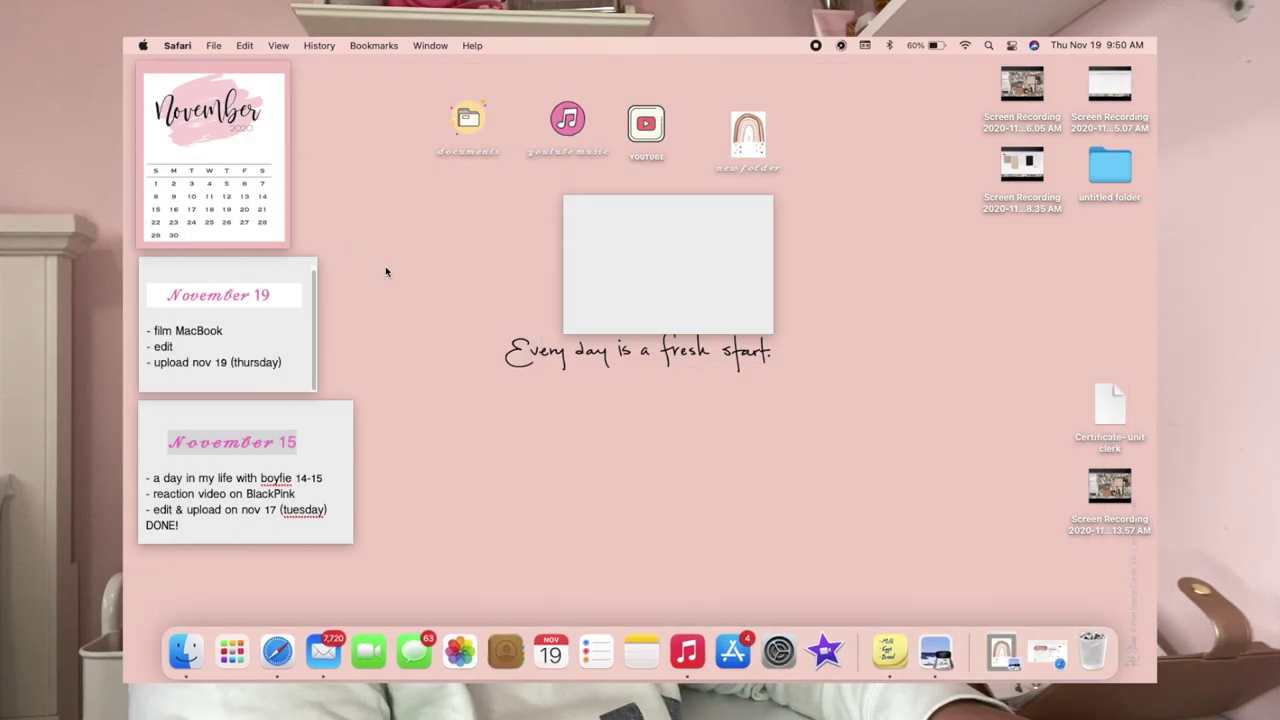
# - Enlarge the blank gray note and move it up beside the existing notes, covering most of the wallpaper quote
pyautogui.click(616, 215)
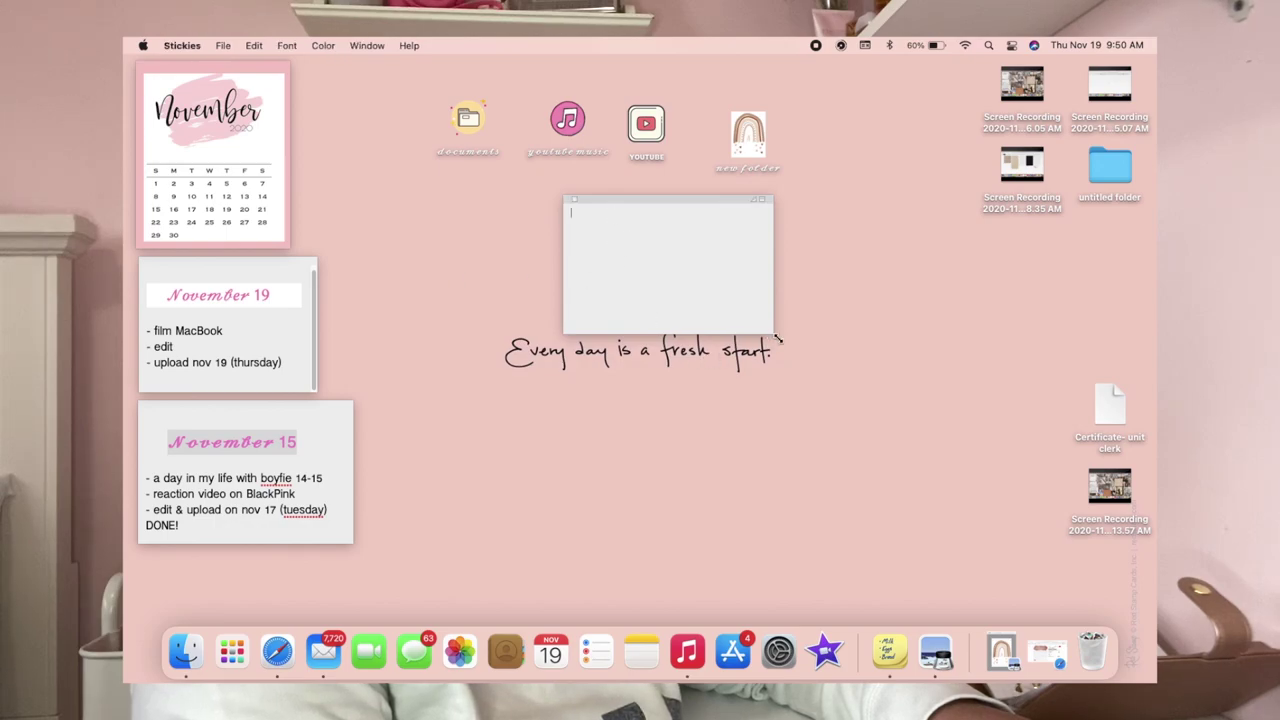
pyautogui.moveTo(778, 340); pyautogui.dragTo(923, 457)
pyautogui.moveTo(700, 204); pyautogui.dragTo(500, 173)
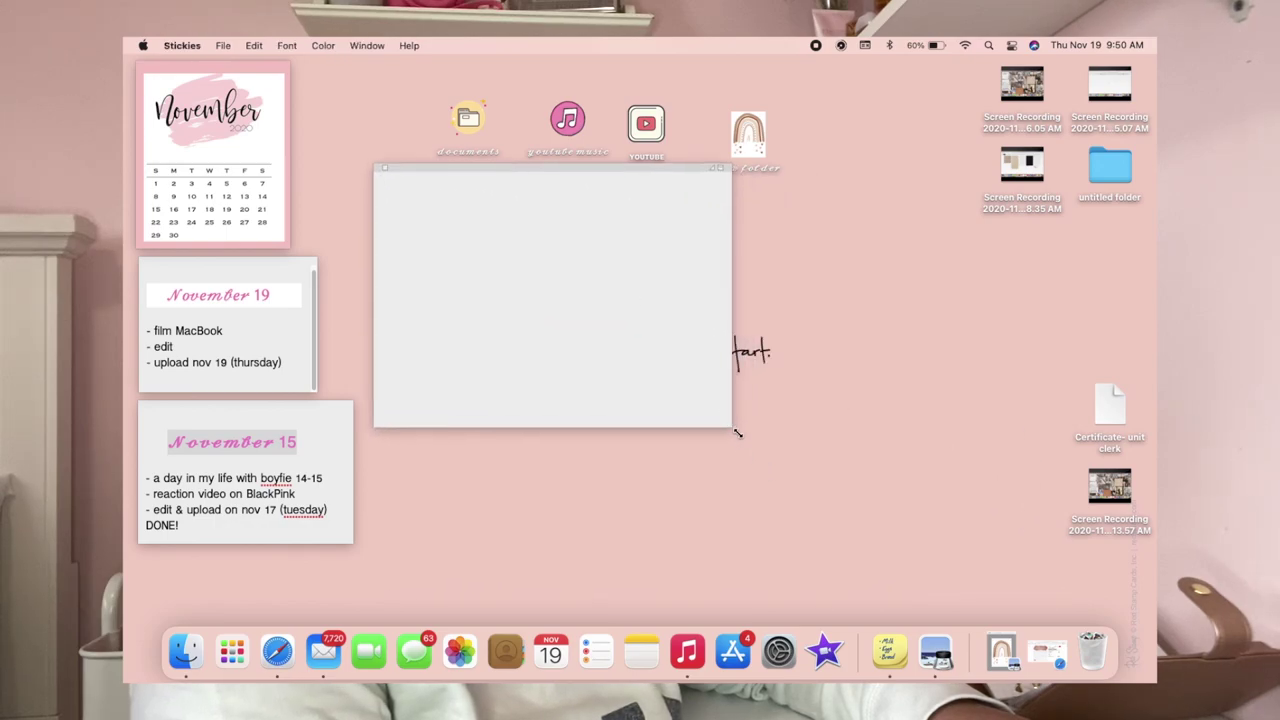
pyautogui.moveTo(737, 432); pyautogui.dragTo(768, 470)
# - Open the saved watercolor calendar image from the Downloads folder in Preview and select the whole calendar for copying
pyautogui.click(177, 662)
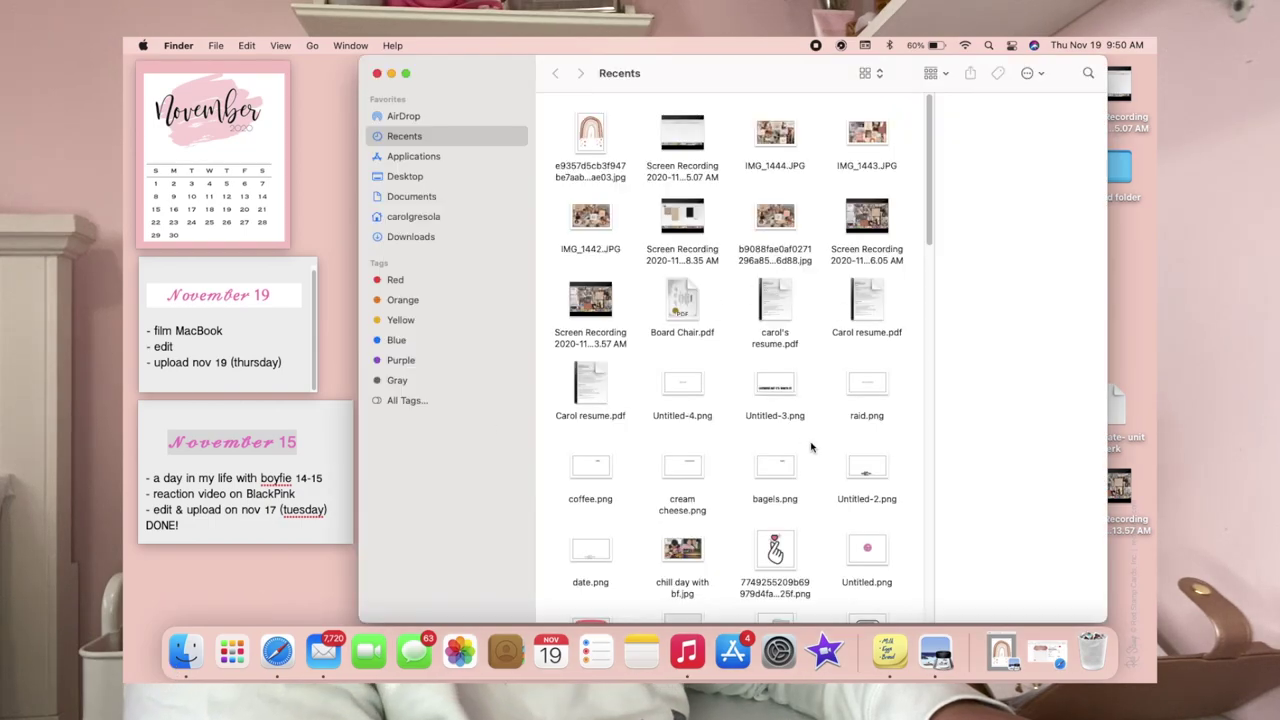
pyautogui.click(409, 240)
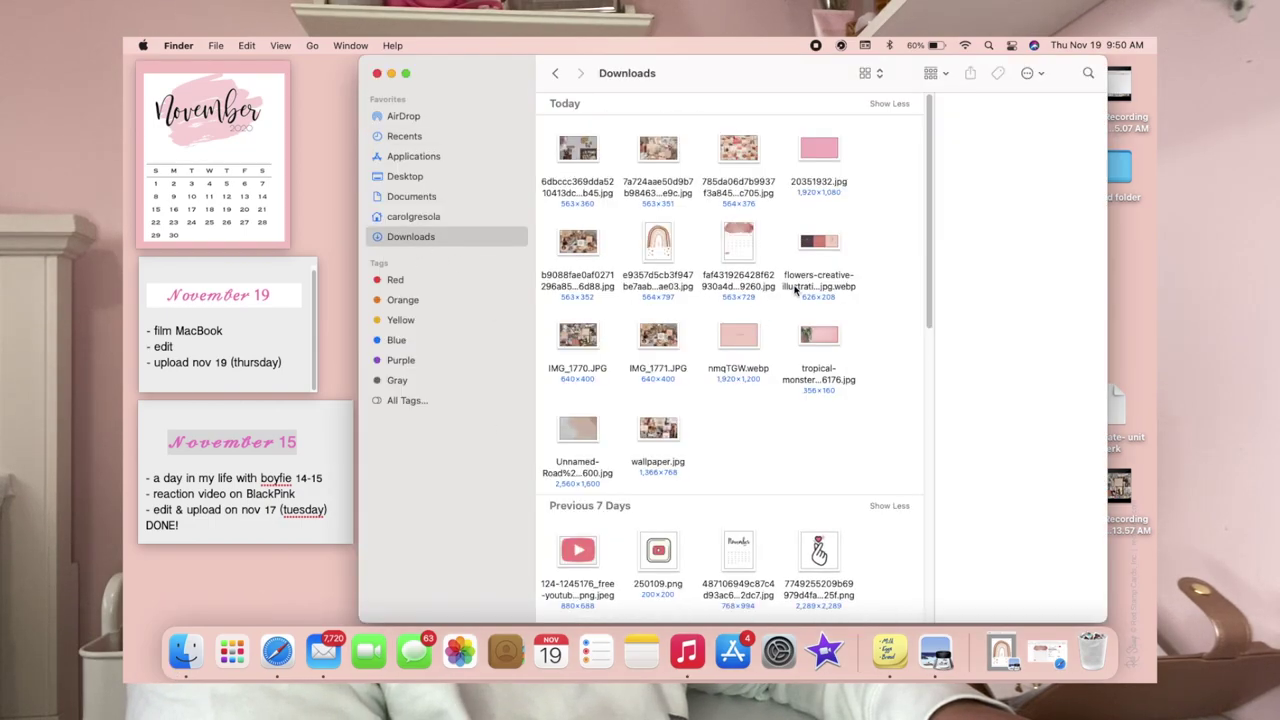
pyautogui.doubleClick(740, 266)
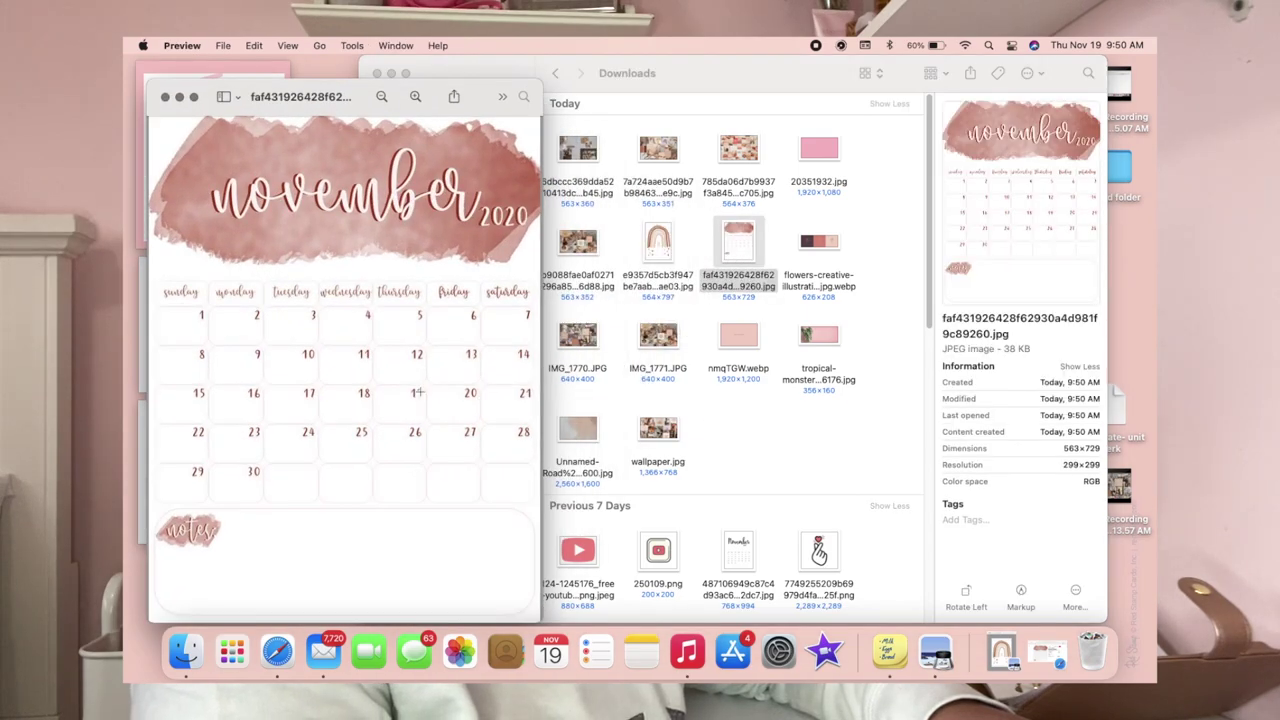
pyautogui.scroll(-5, 439, 395)
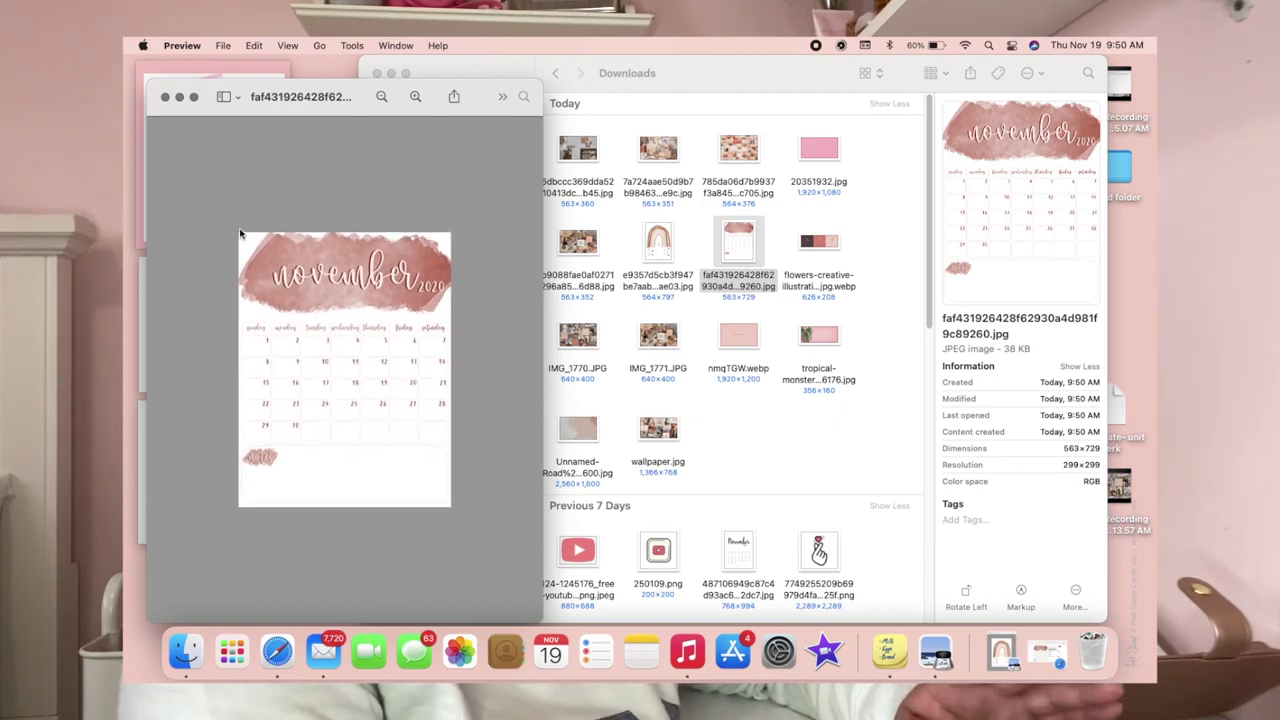
pyautogui.moveTo(277, 250); pyautogui.dragTo(452, 508)
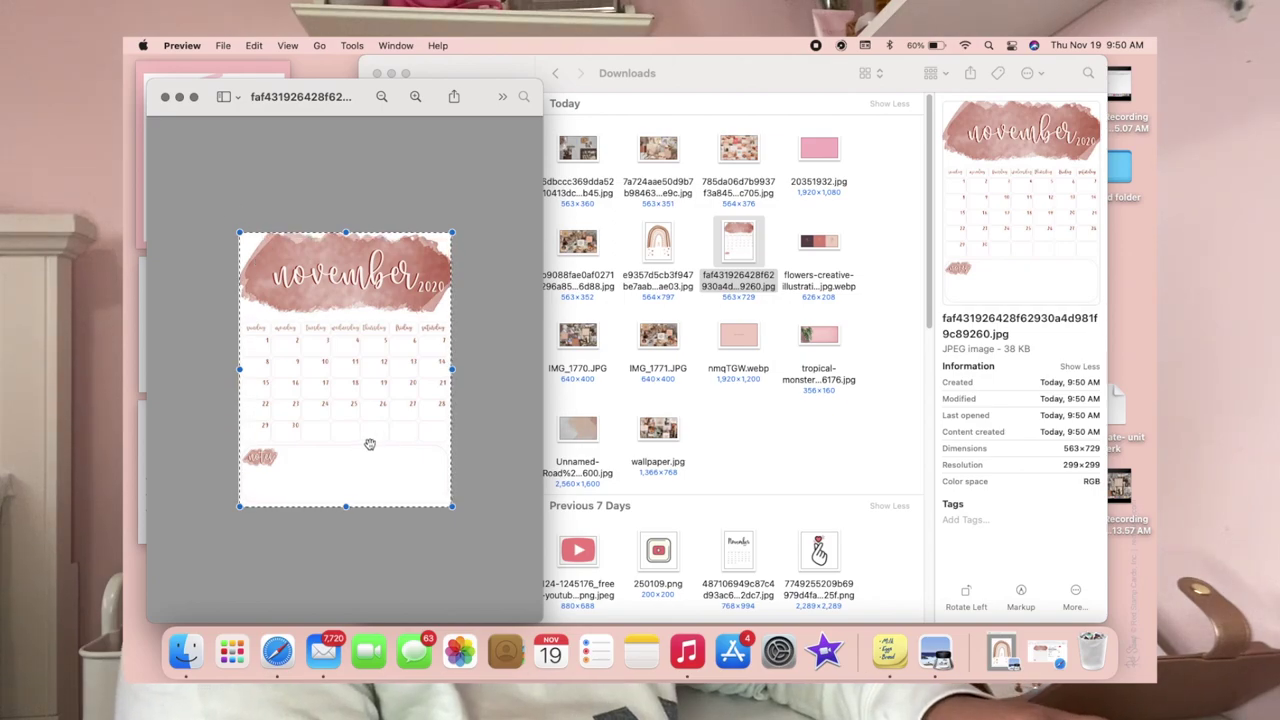
# - Minimize the Preview and Finder windows and paste the copied calendar image into the blank gray note
pyautogui.click(179, 97)
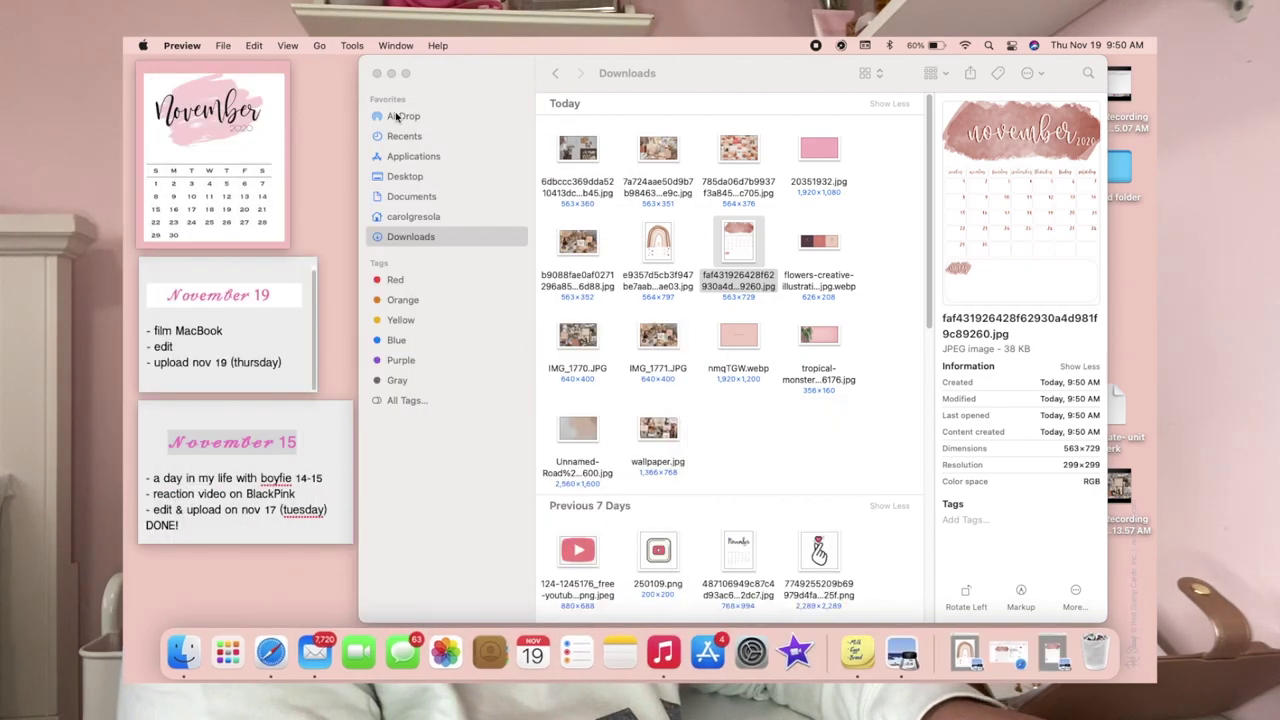
pyautogui.click(391, 76)
pyautogui.click(462, 233)
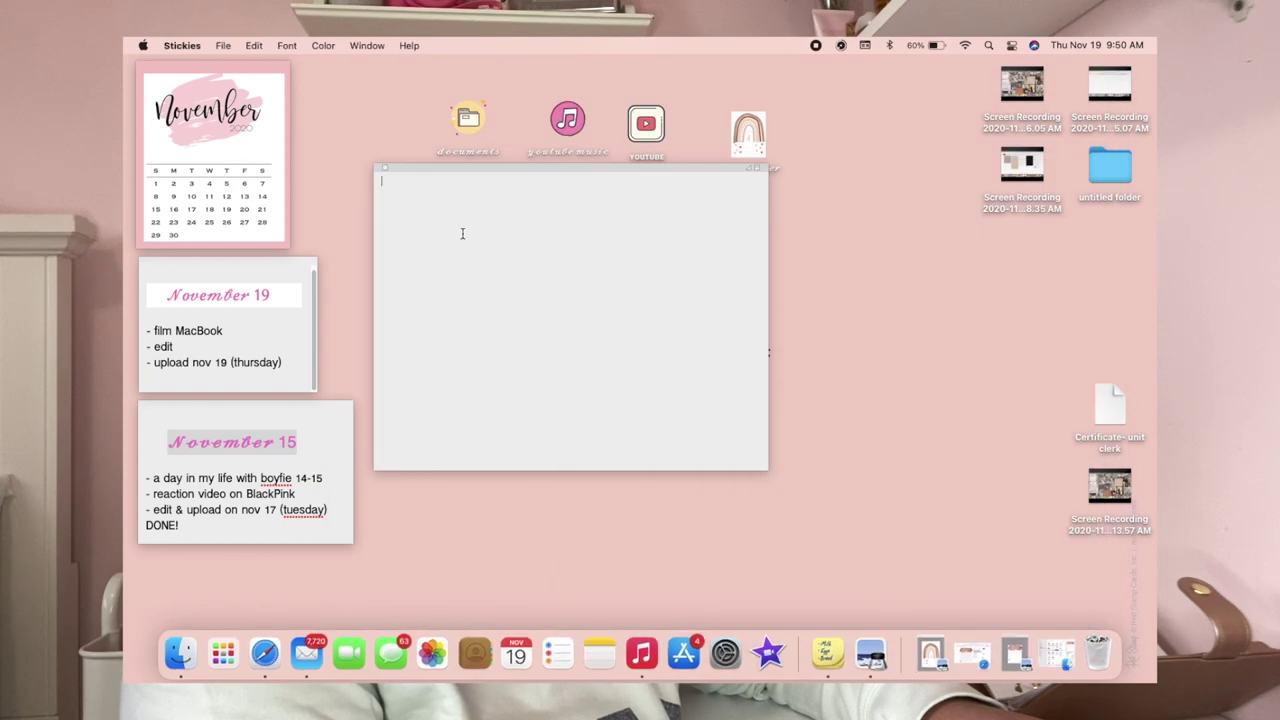
pyautogui.press('super+v')
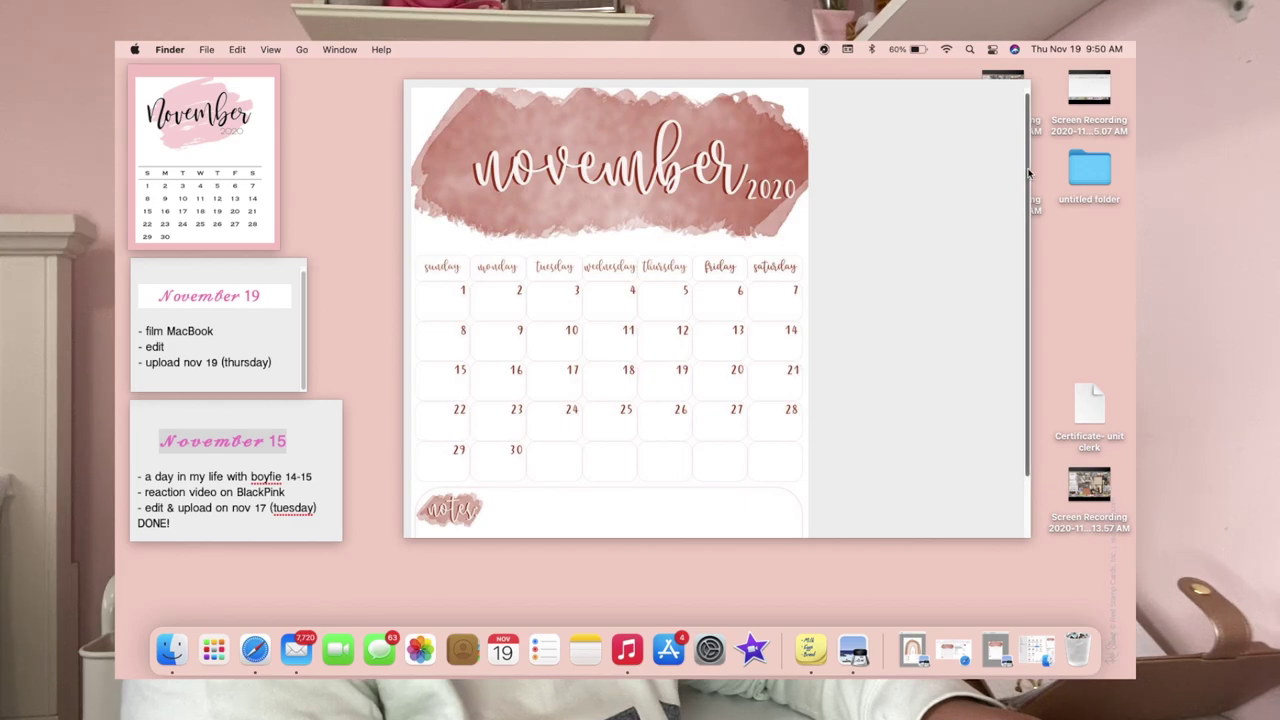
# - Resize the calendar note so its width and height fit the whole image, including the notes section
pyautogui.click(944, 91)
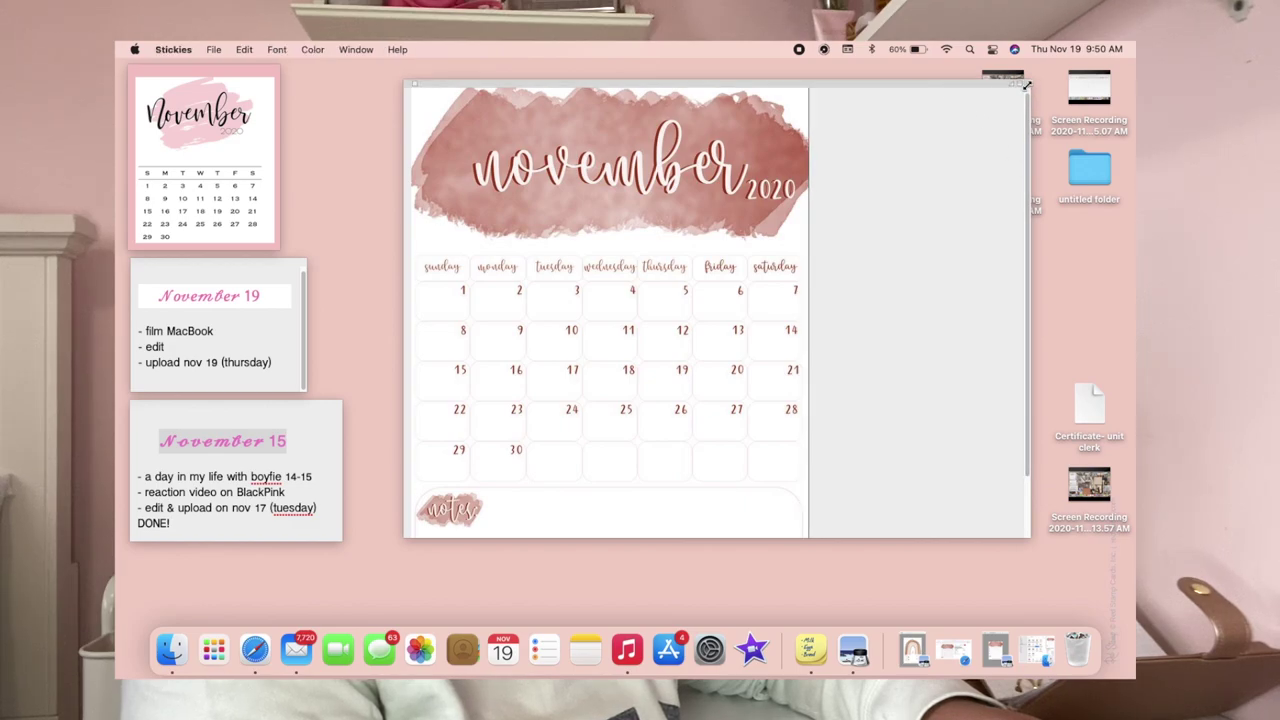
pyautogui.moveTo(1028, 84); pyautogui.dragTo(826, 80)
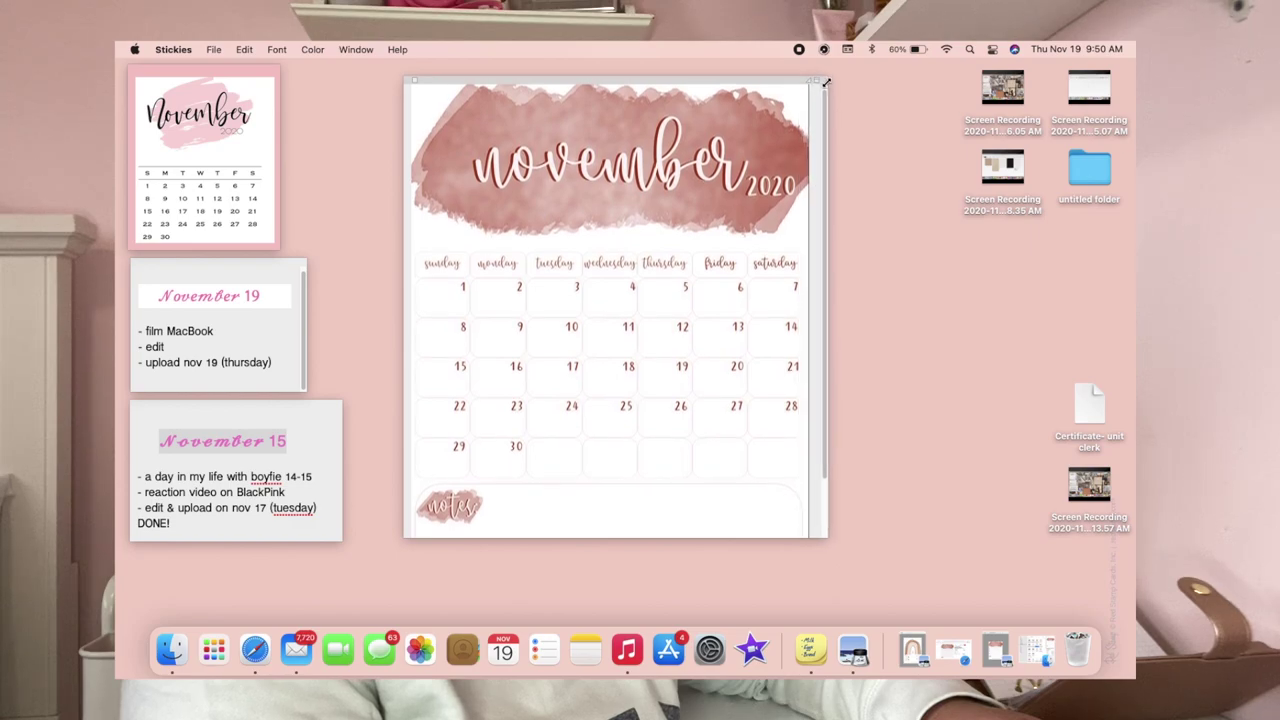
pyautogui.moveTo(656, 537); pyautogui.dragTo(645, 606)
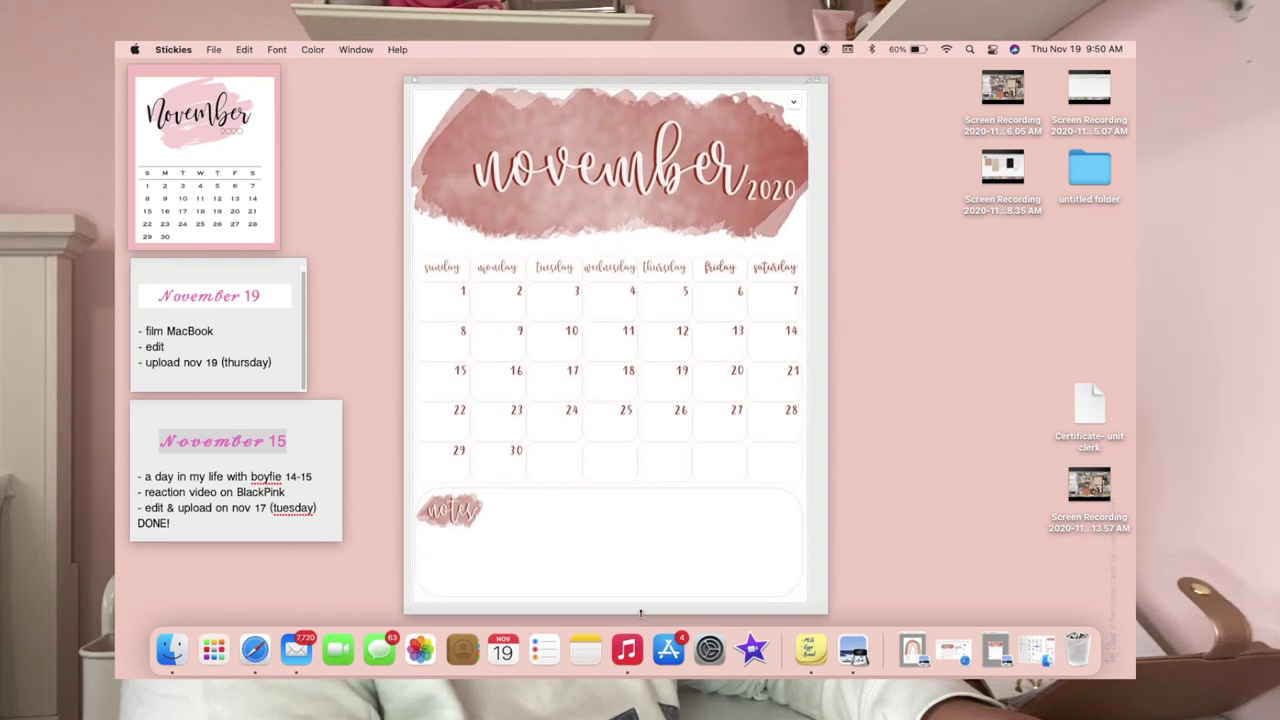
pyautogui.click(851, 150)
pyautogui.click(761, 95)
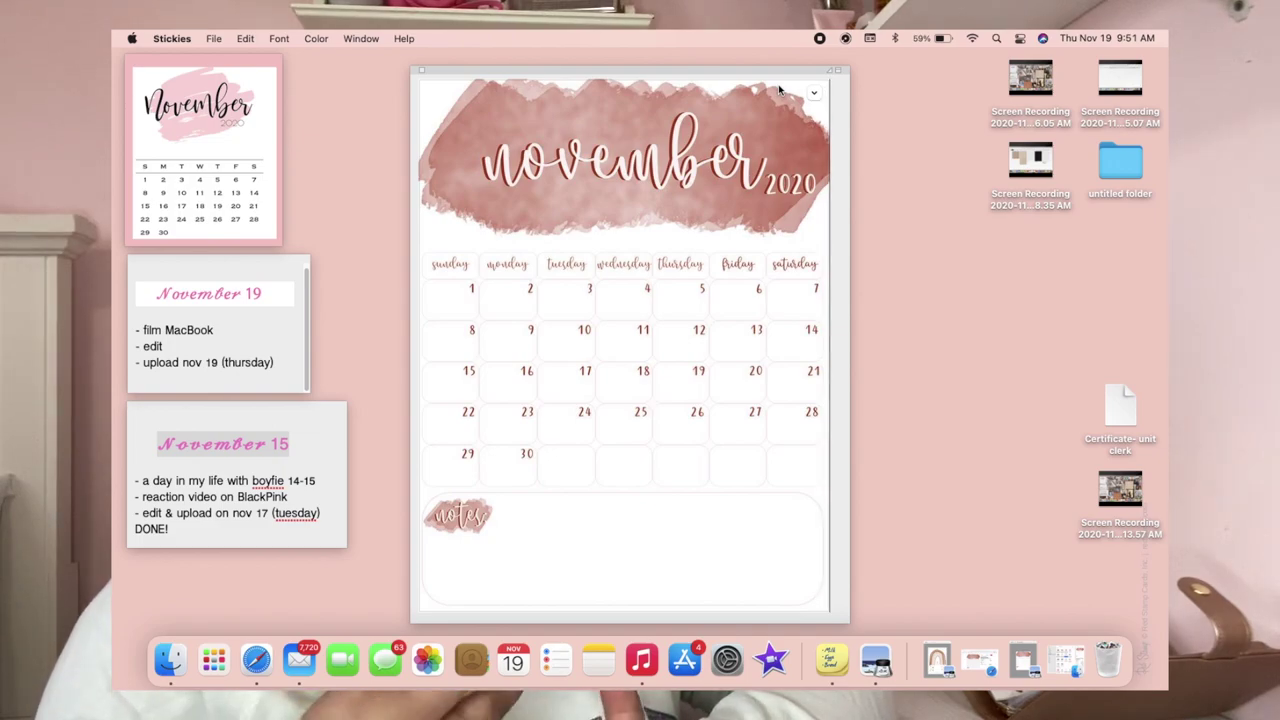
# - Try the calendar note over the existing notes, and place it between the documents icon and the screen recording files
pyautogui.click(472, 76)
pyautogui.moveTo(472, 76); pyautogui.dragTo(436, 68)
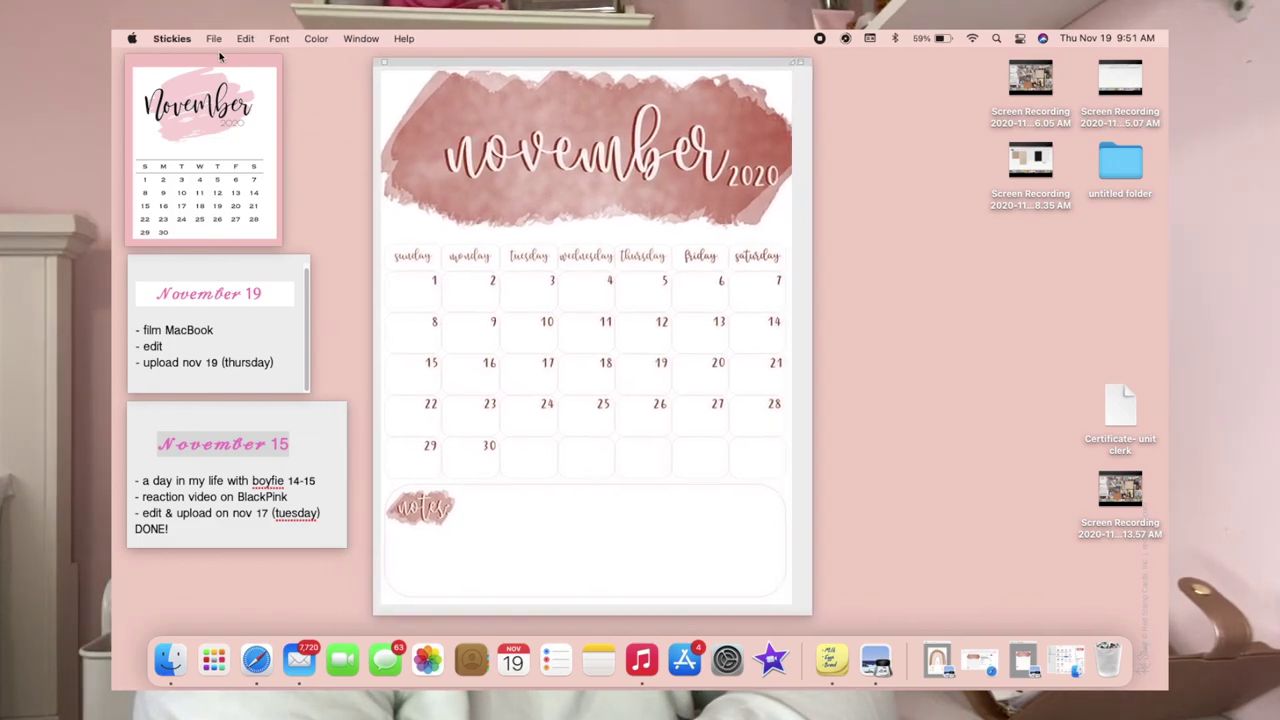
pyautogui.moveTo(675, 66); pyautogui.dragTo(423, 58)
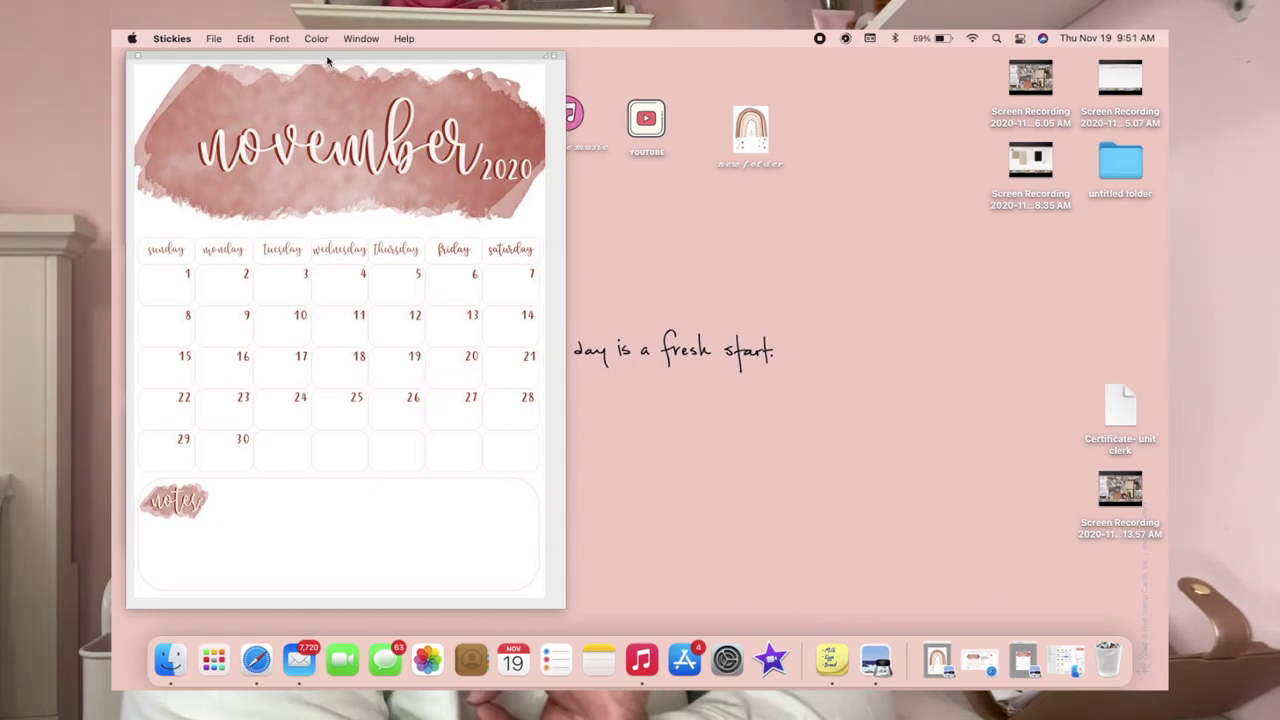
pyautogui.moveTo(343, 55); pyautogui.dragTo(765, 75)
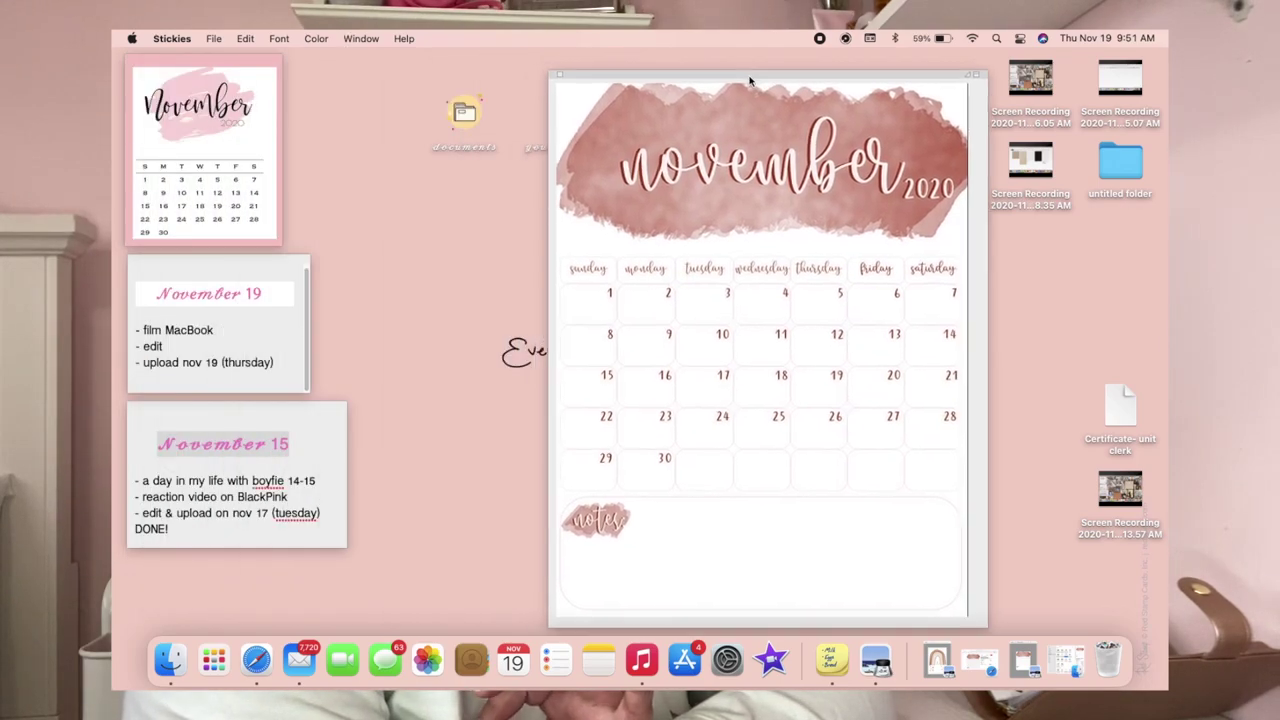
pyautogui.click(559, 78)
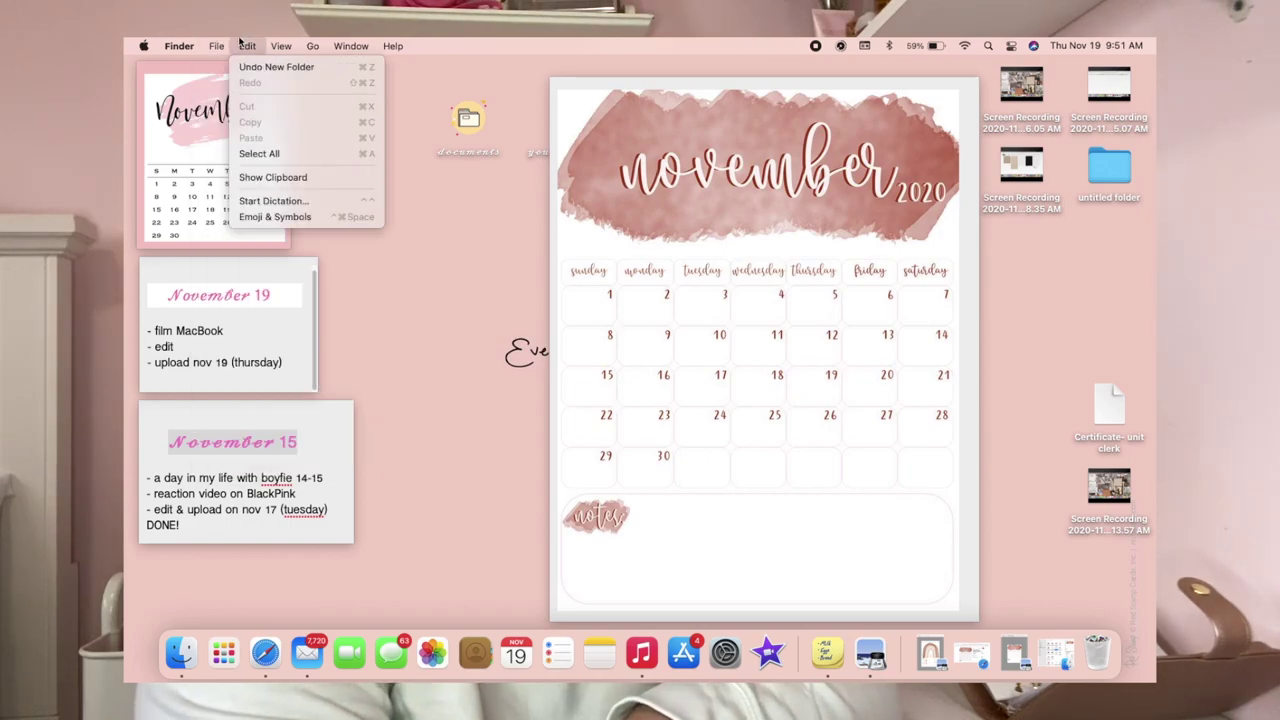
# - Create a new blank note in Stickies and move it over the calendar note's left edge
pyautogui.click(190, 110)
pyautogui.click(216, 45)
pyautogui.click(249, 63)
pyautogui.moveTo(238, 258); pyautogui.dragTo(575, 313)
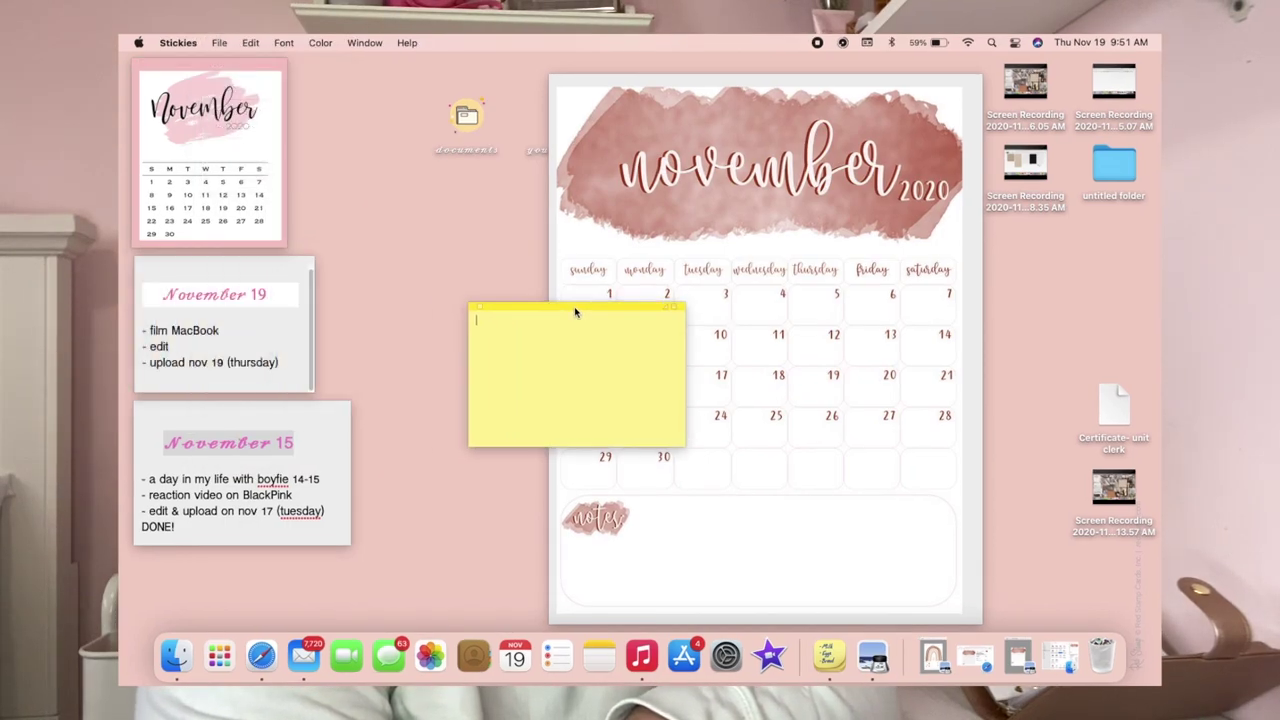
# - Set the new note's color to gray and enter "November 19" as its text
pyautogui.rightClick(535, 334)
pyautogui.press('Escape')
pyautogui.click(320, 43)
pyautogui.moveTo(284, 43)
pyautogui.click(351, 149)
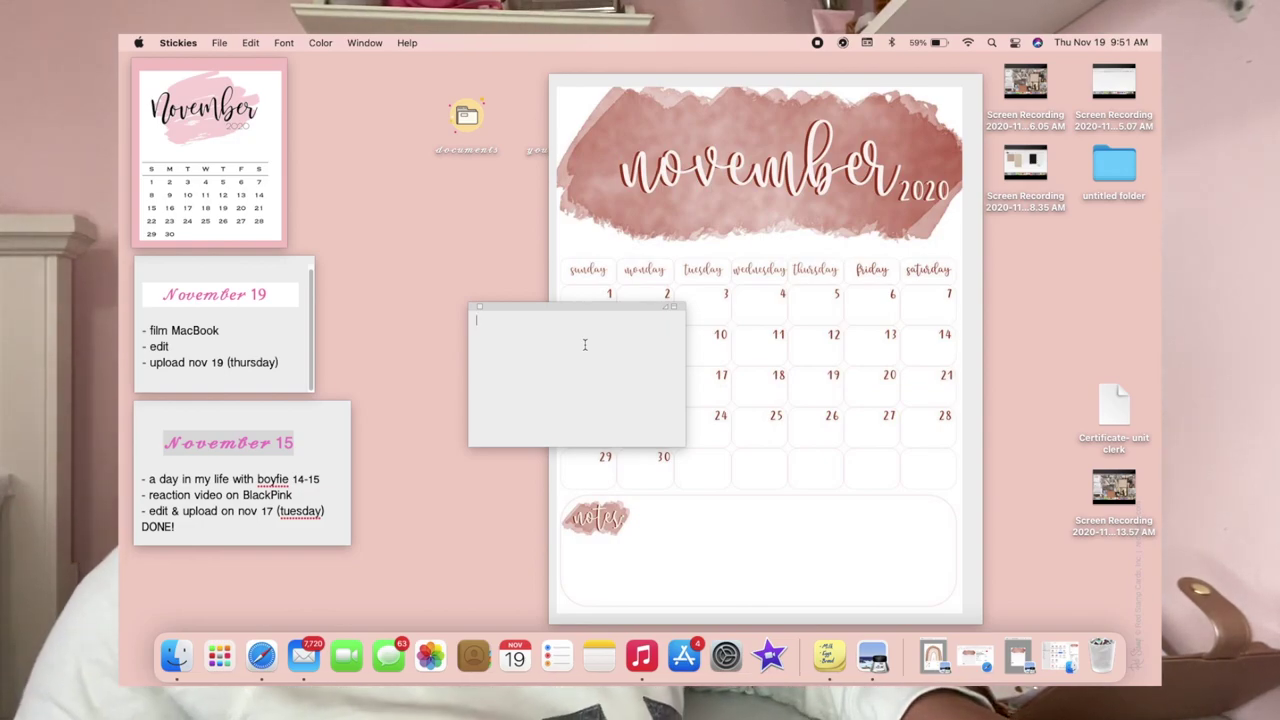
pyautogui.write('Nov')
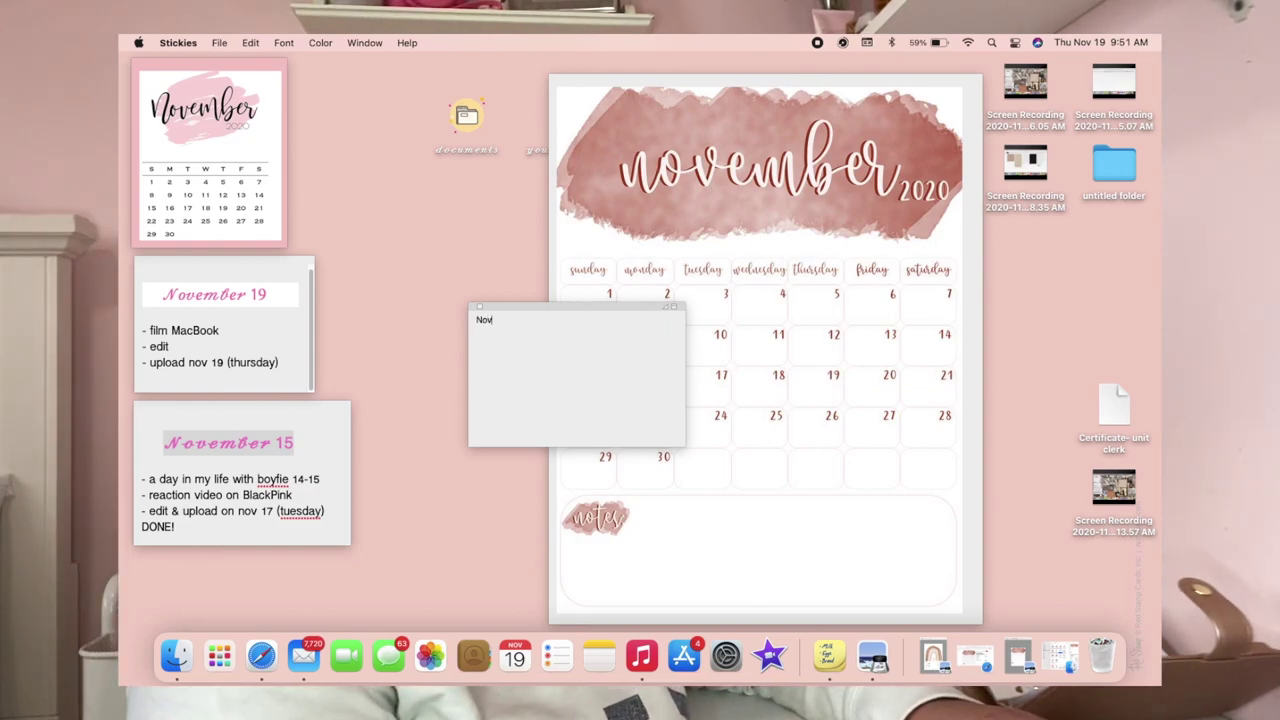
pyautogui.write('ember 19')
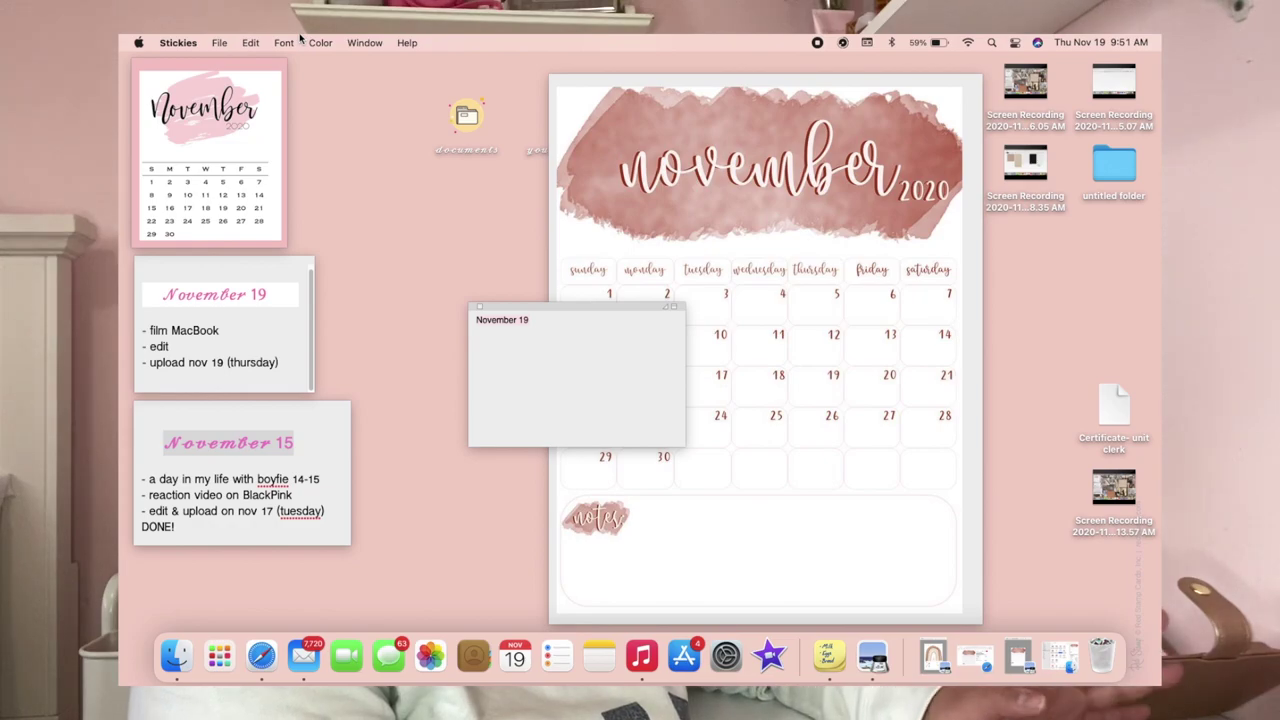
# - Try several fonts on the new note's "November 19" text, including Kokonor and Mukta Mahee, and set it to Monaco
pyautogui.click(284, 43)
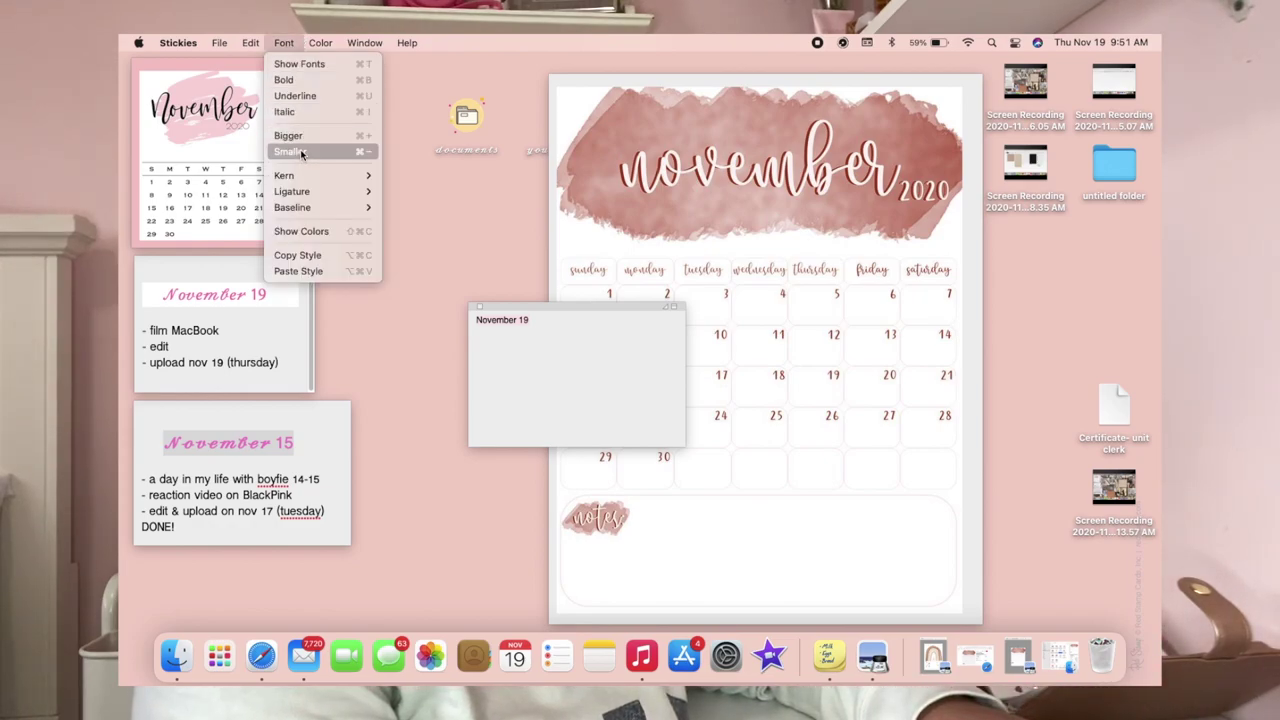
pyautogui.click(291, 67)
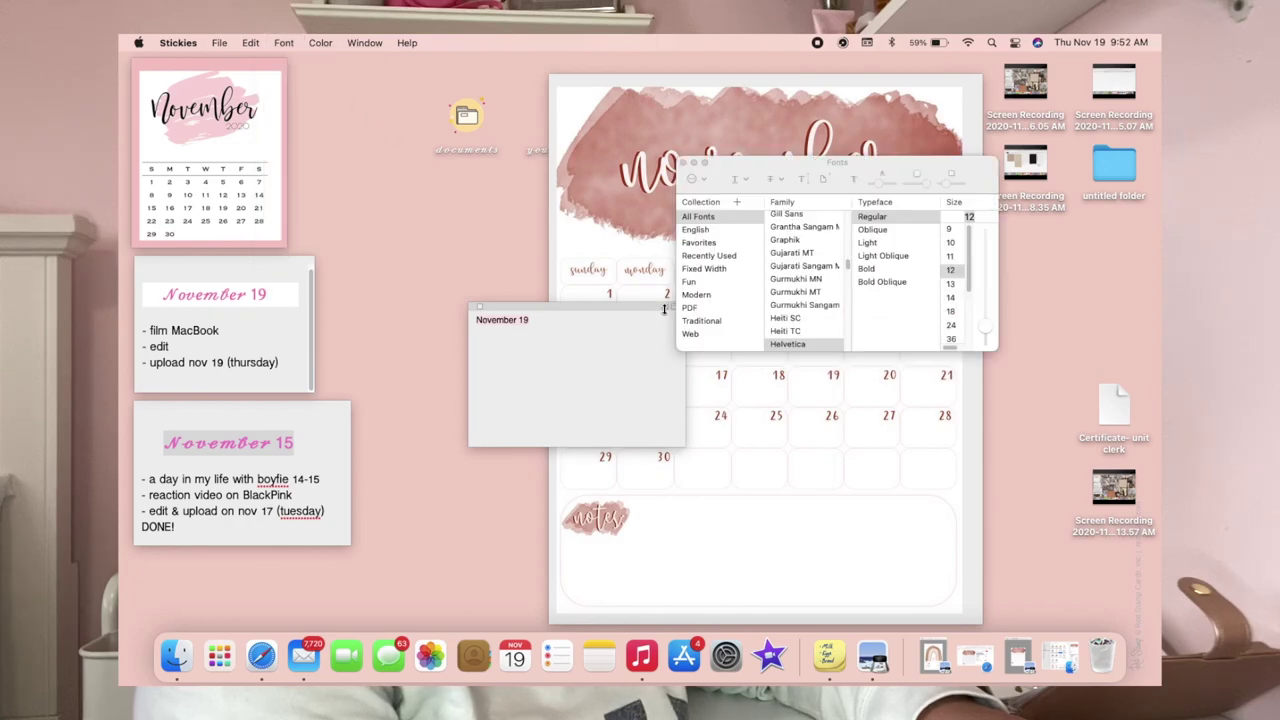
pyautogui.click(806, 253)
pyautogui.click(805, 285)
pyautogui.click(800, 302)
pyautogui.scroll(-5, 795, 303)
pyautogui.click(797, 300)
pyautogui.click(796, 326)
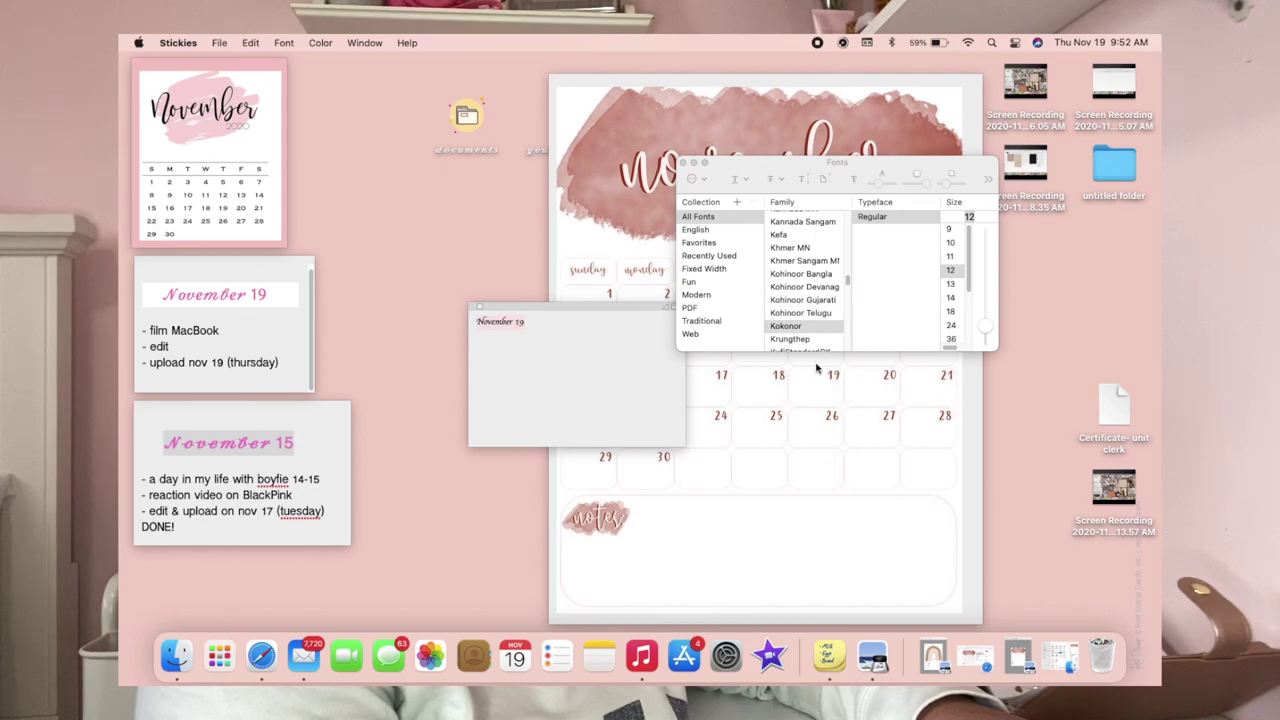
pyautogui.scroll(-5, 808, 323)
pyautogui.click(804, 325)
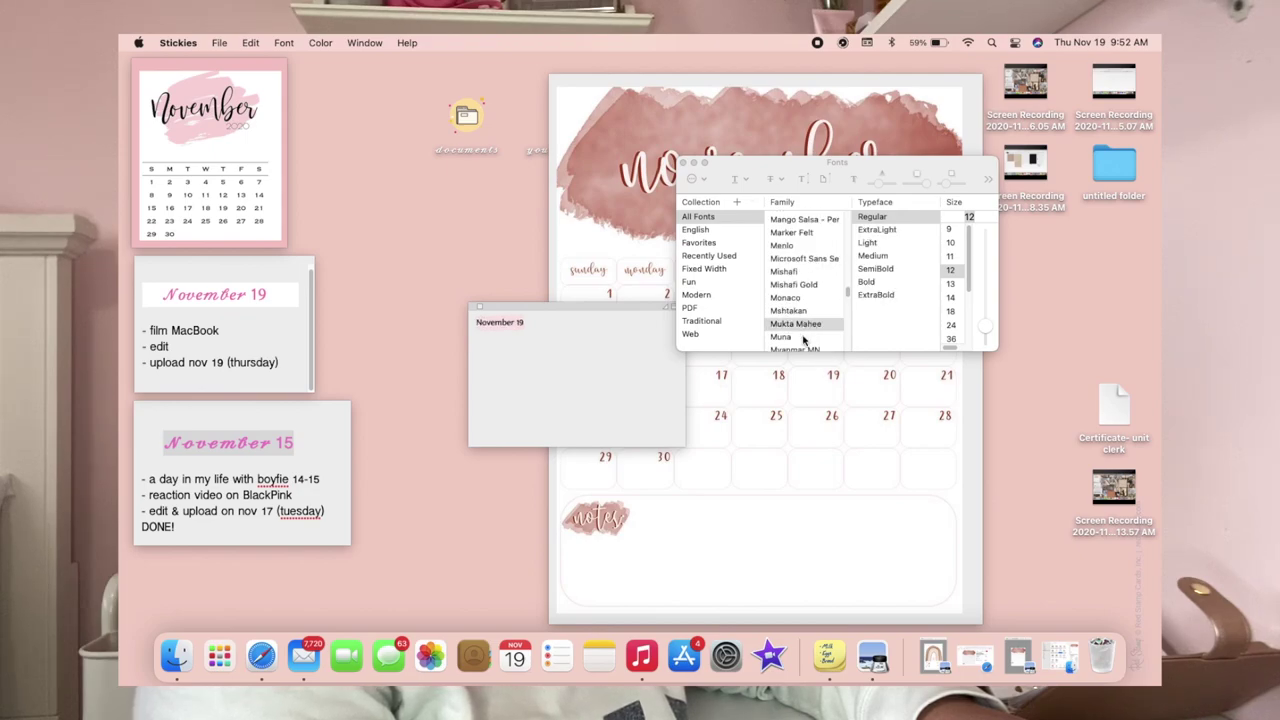
pyautogui.click(808, 299)
pyautogui.click(797, 246)
pyautogui.click(806, 300)
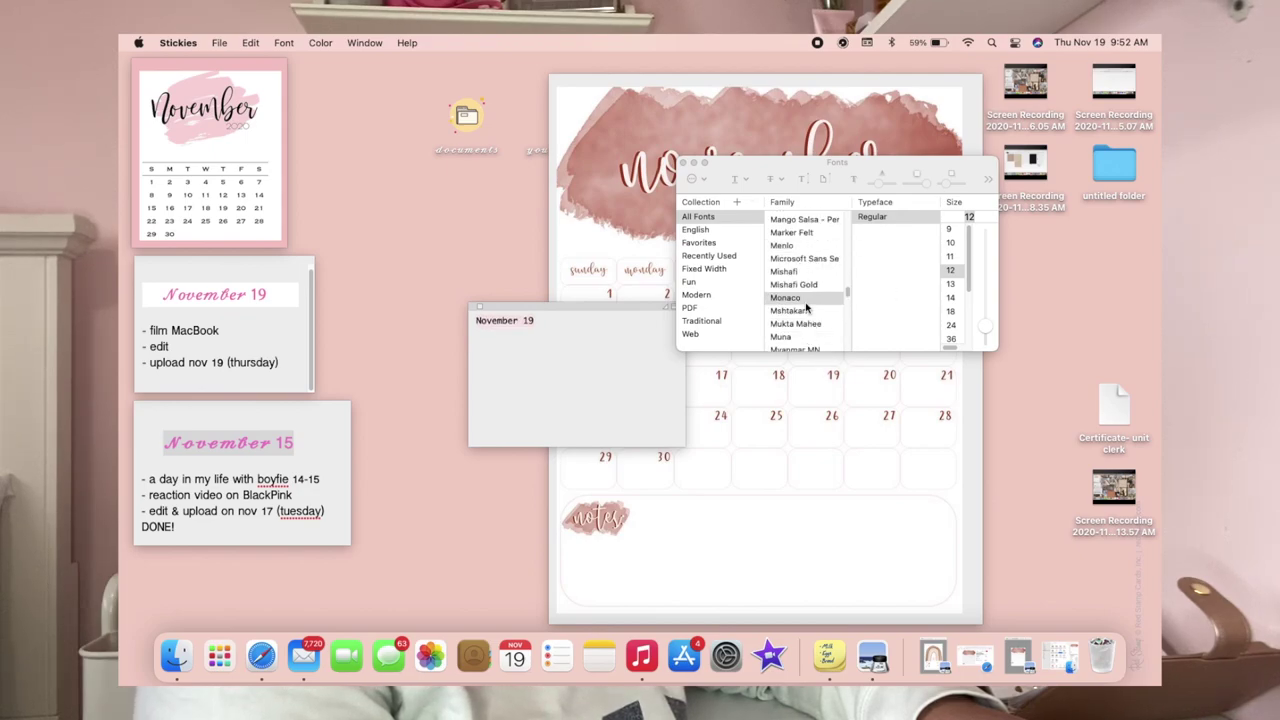
pyautogui.click(686, 163)
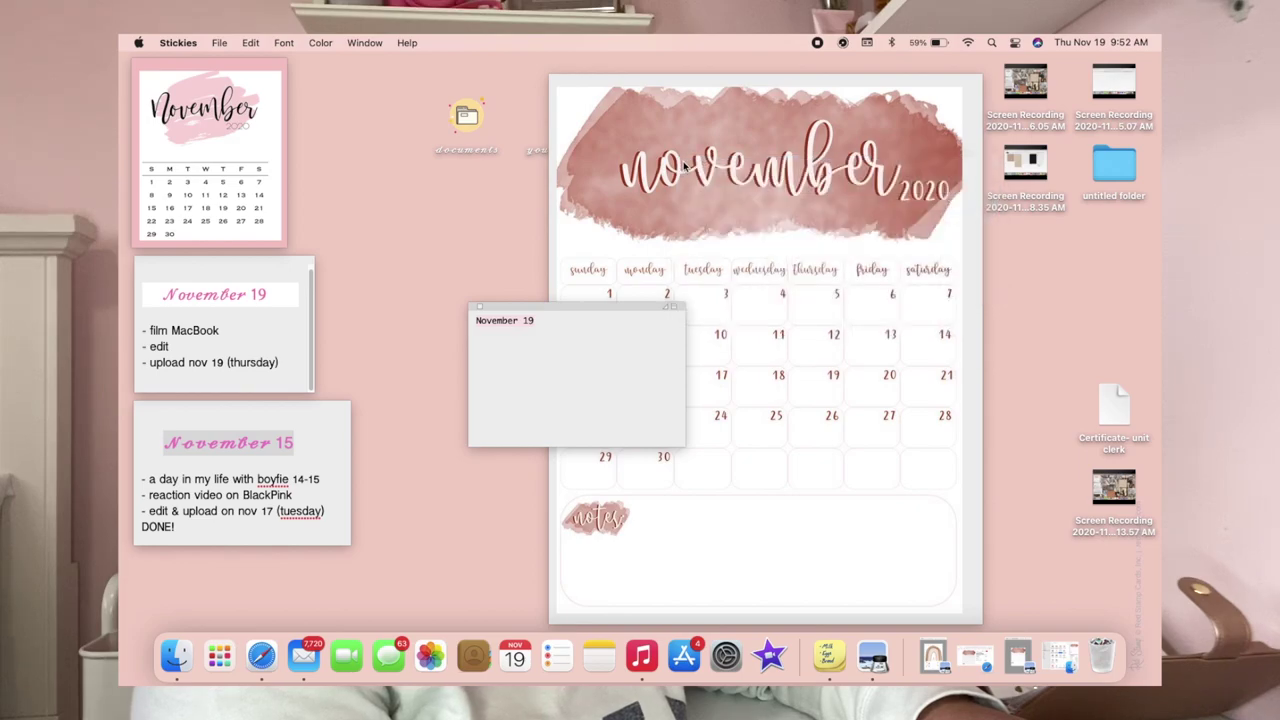
# - Enlarge the new note's "November 19" text by several size increments
pyautogui.click(284, 42)
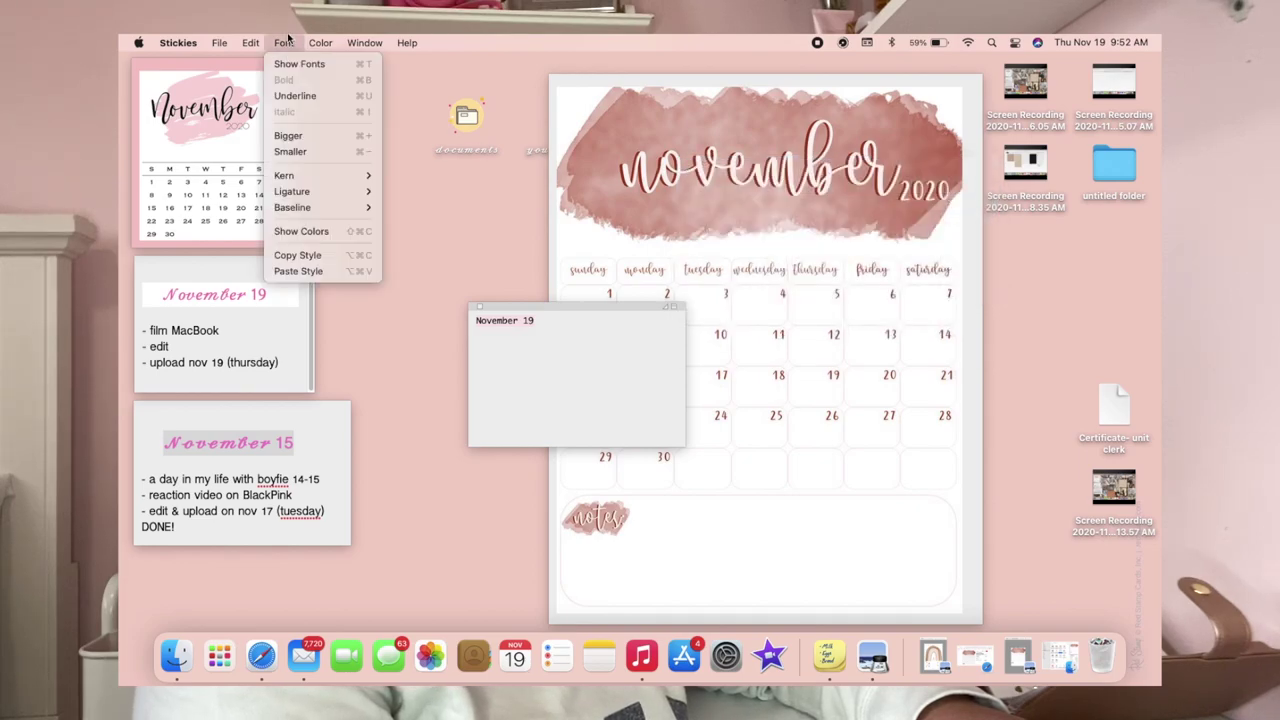
pyautogui.click(283, 135)
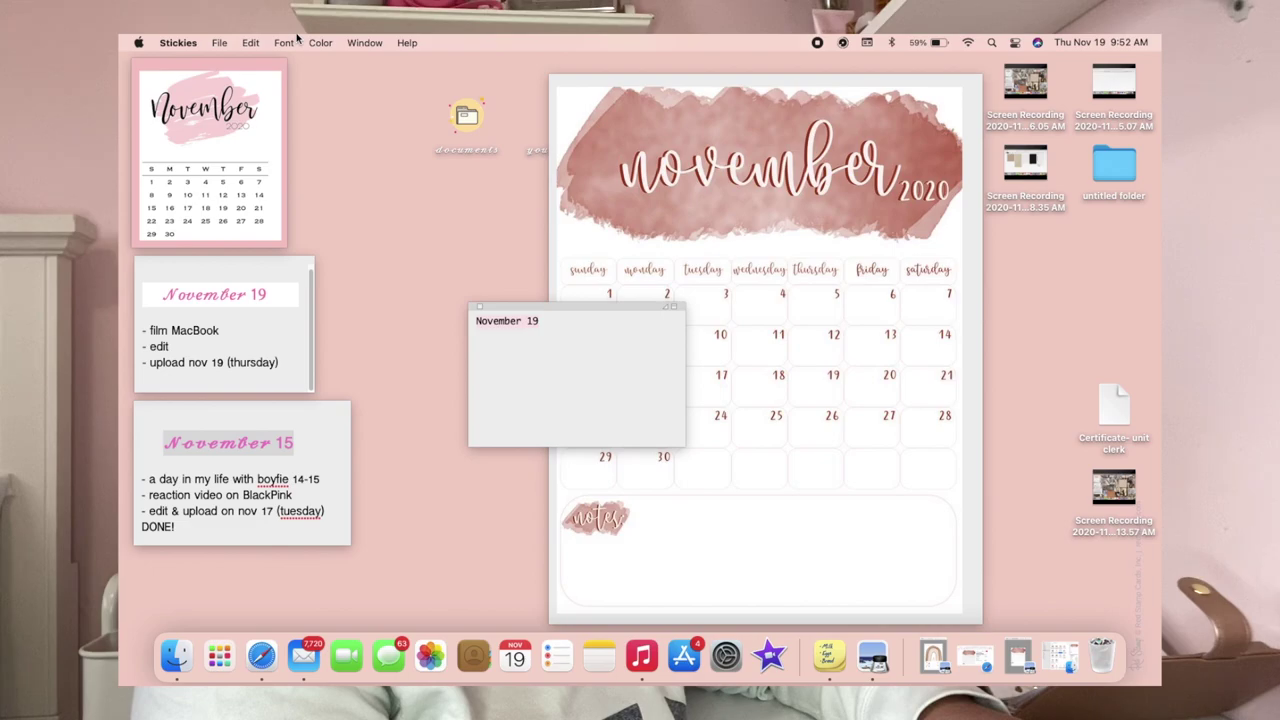
pyautogui.press('super+plus')
pyautogui.press('super+plus')
pyautogui.press('super+plus')
pyautogui.press('super+plus')
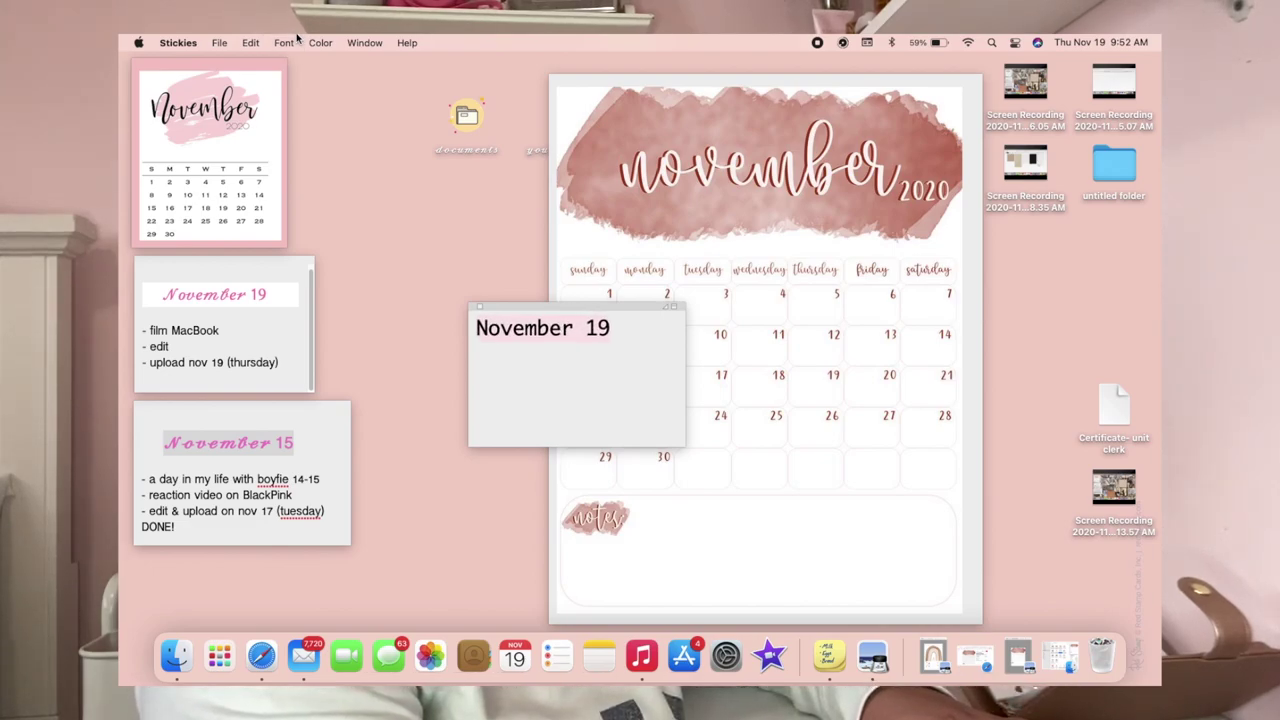
# - Recolor the new note's "November 19" text to a bright pinkish red using the color wheel
pyautogui.click(284, 40)
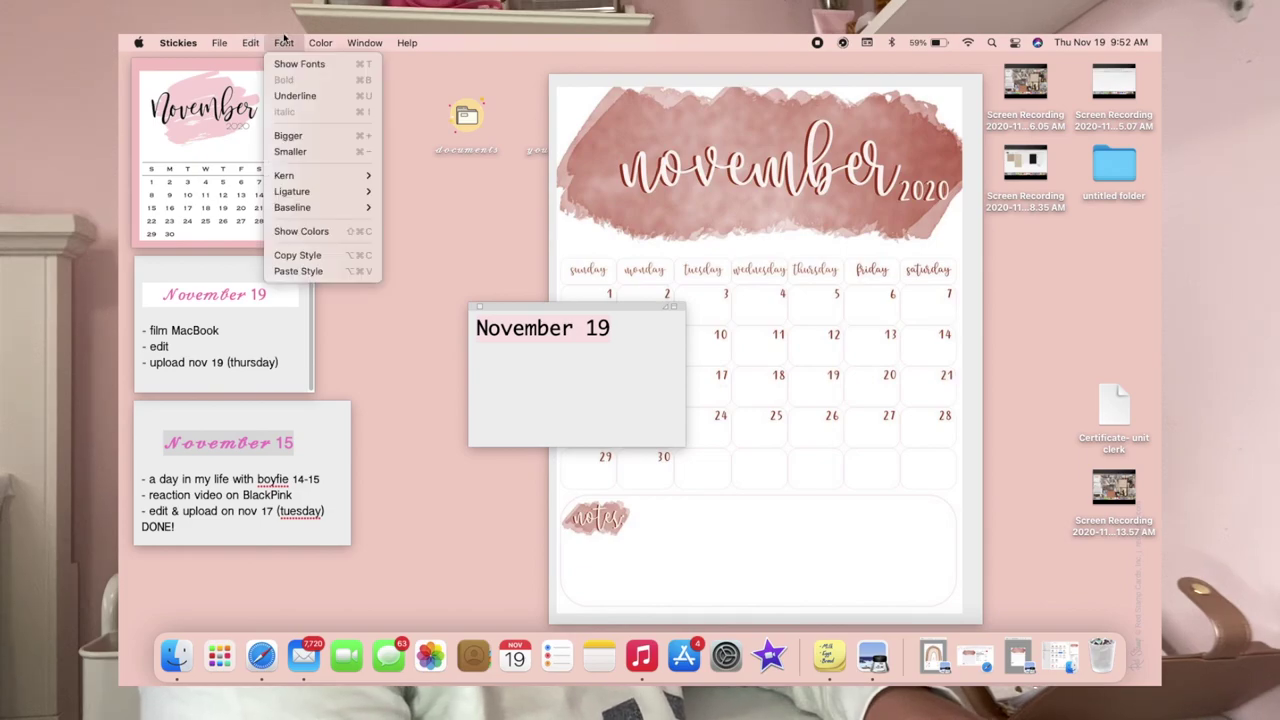
pyautogui.click(290, 231)
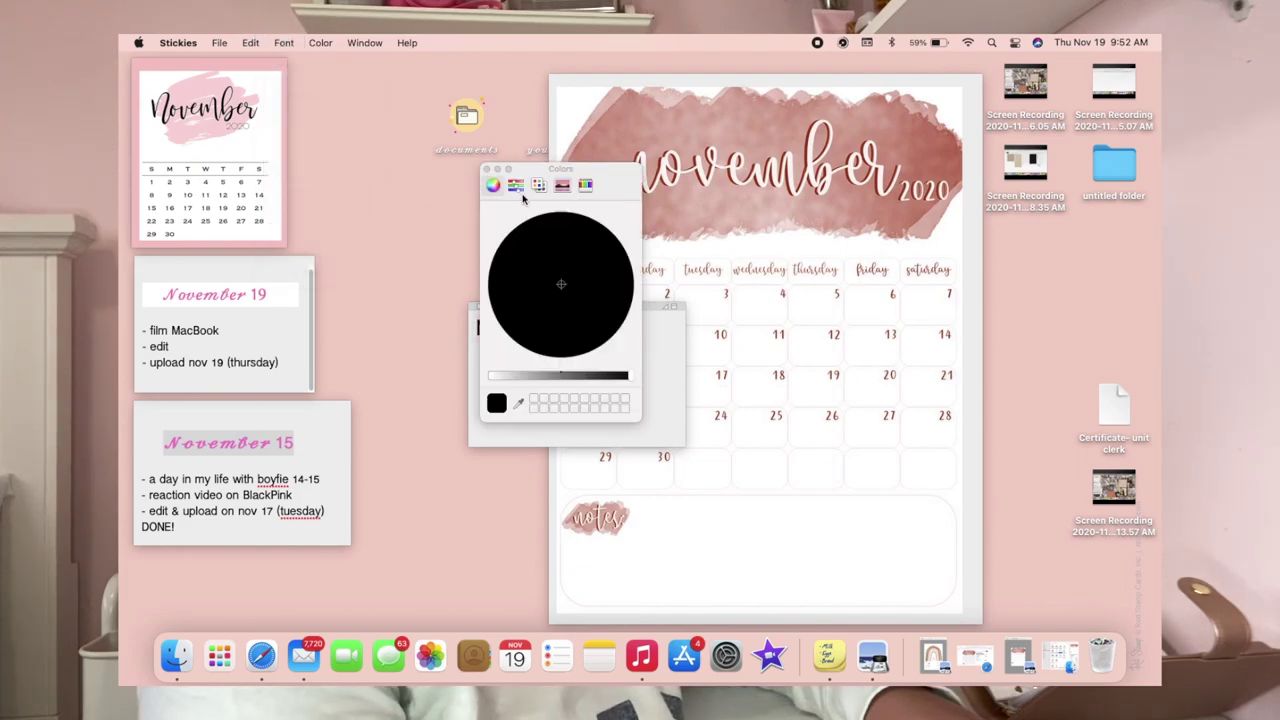
pyautogui.moveTo(604, 375); pyautogui.dragTo(478, 381)
pyautogui.moveTo(575, 303); pyautogui.dragTo(622, 302)
pyautogui.click(484, 169)
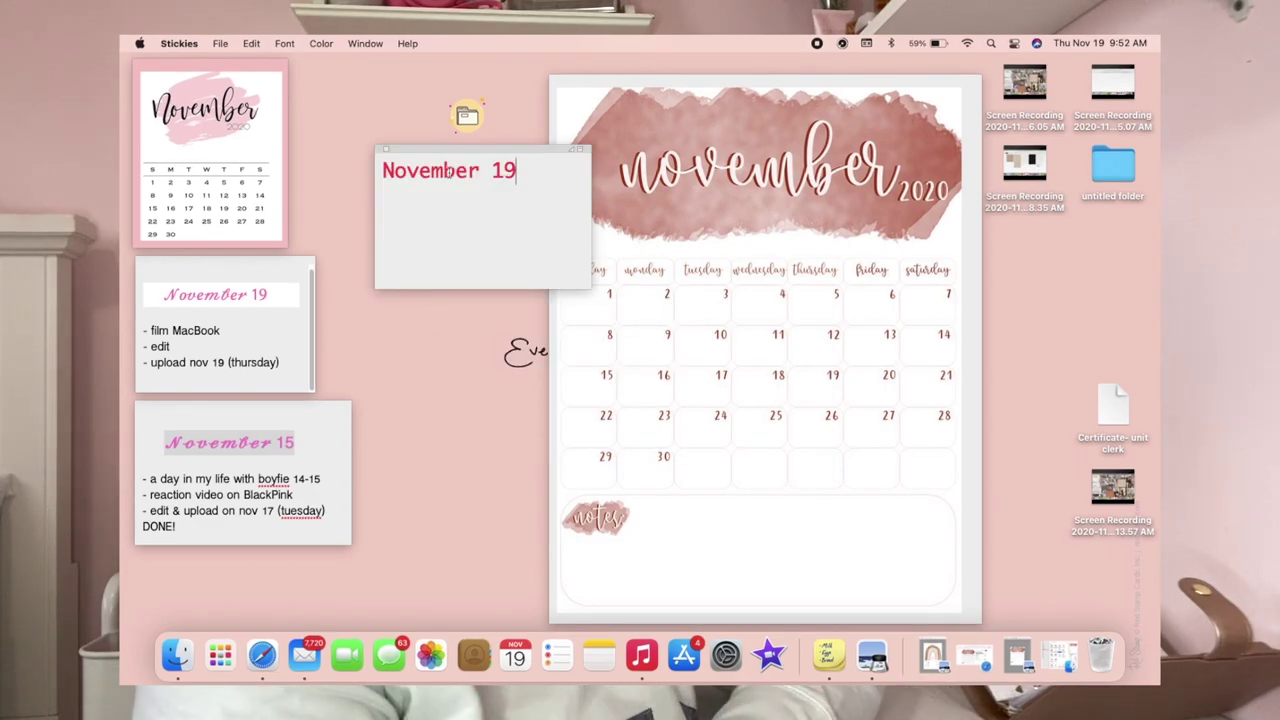
# - Move the new "November 19" note beside the small calendar note and close it
pyautogui.moveTo(461, 152); pyautogui.dragTo(402, 155)
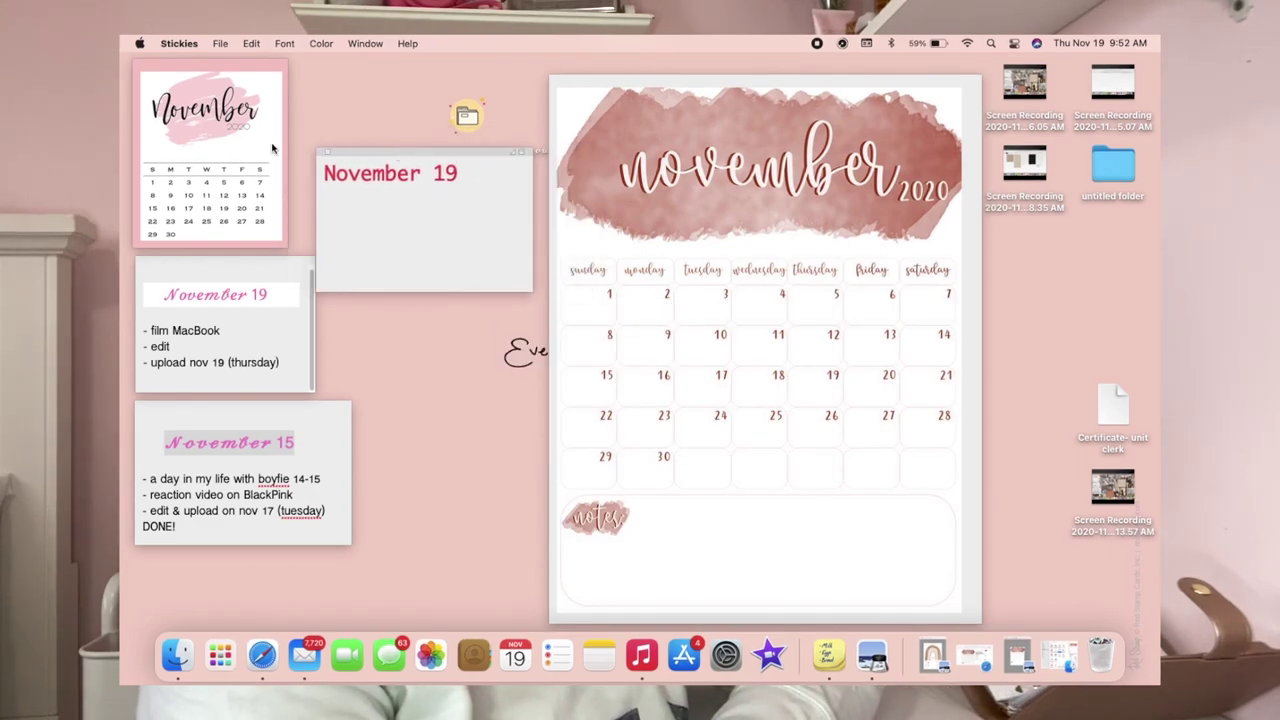
pyautogui.click(324, 152)
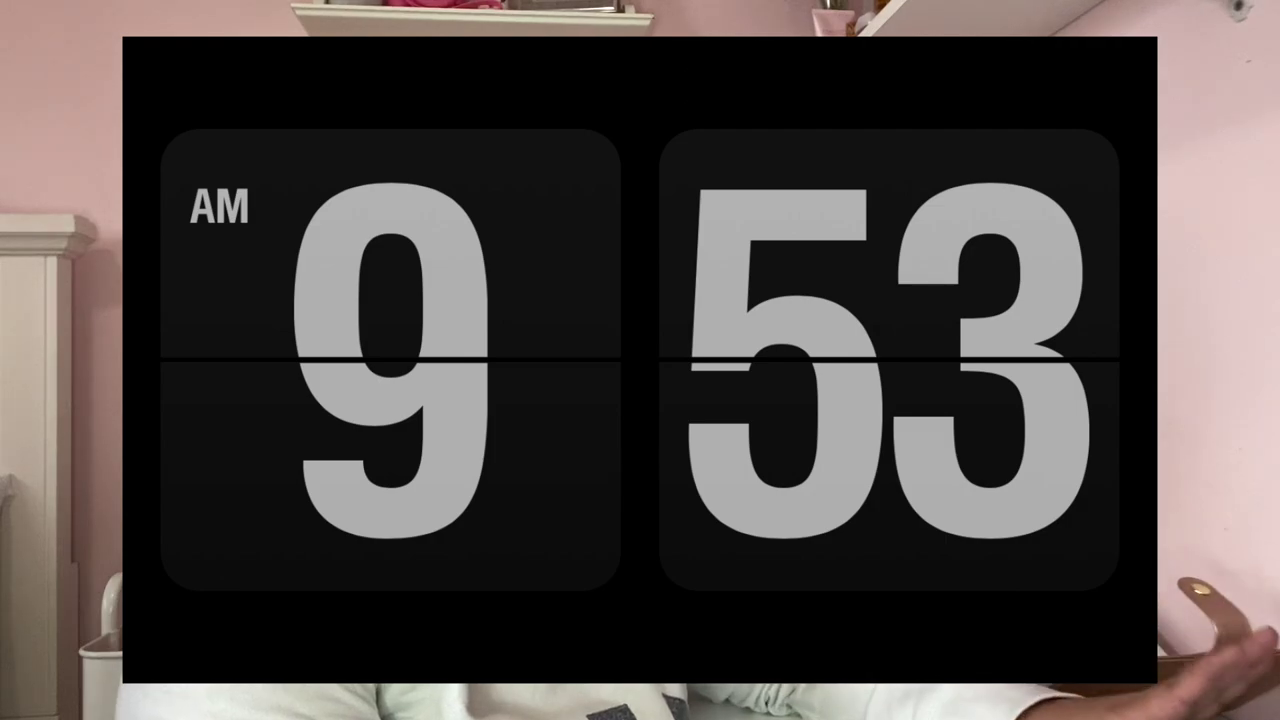
# - Open the Screen Saver settings in System Preferences and show the Hot Corners options
pyautogui.moveTo(645, 443)
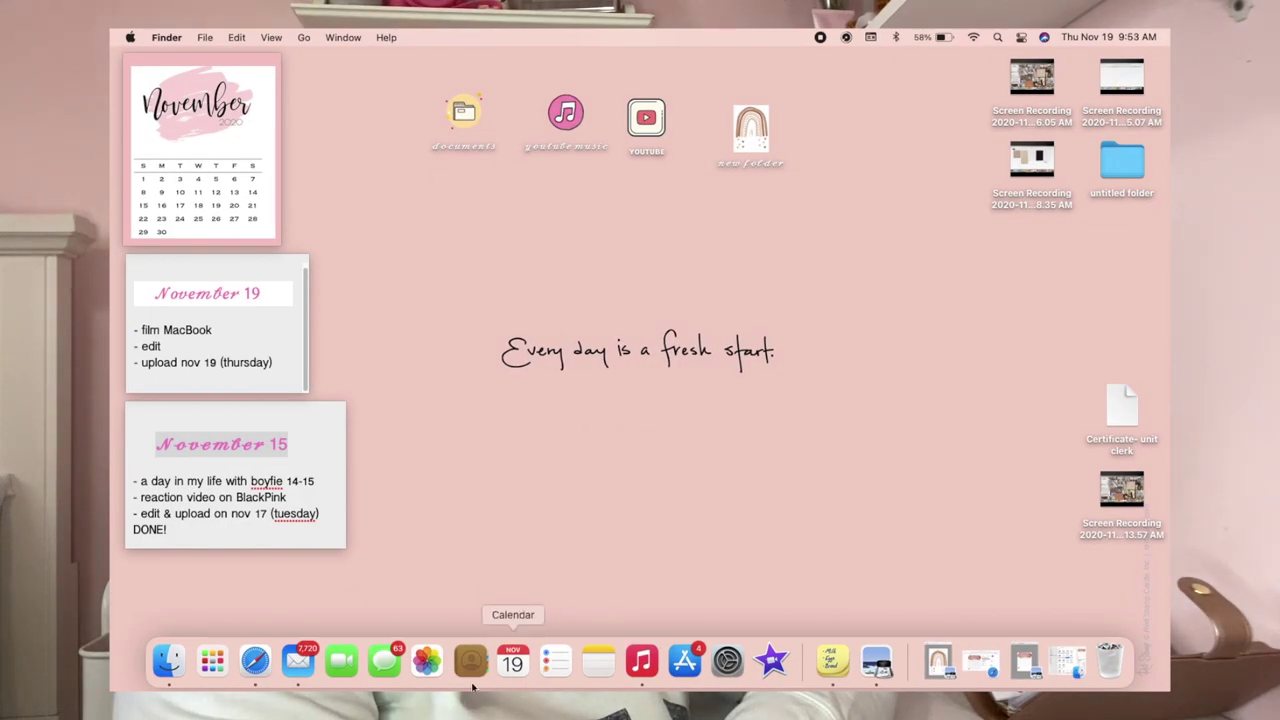
pyautogui.click(729, 674)
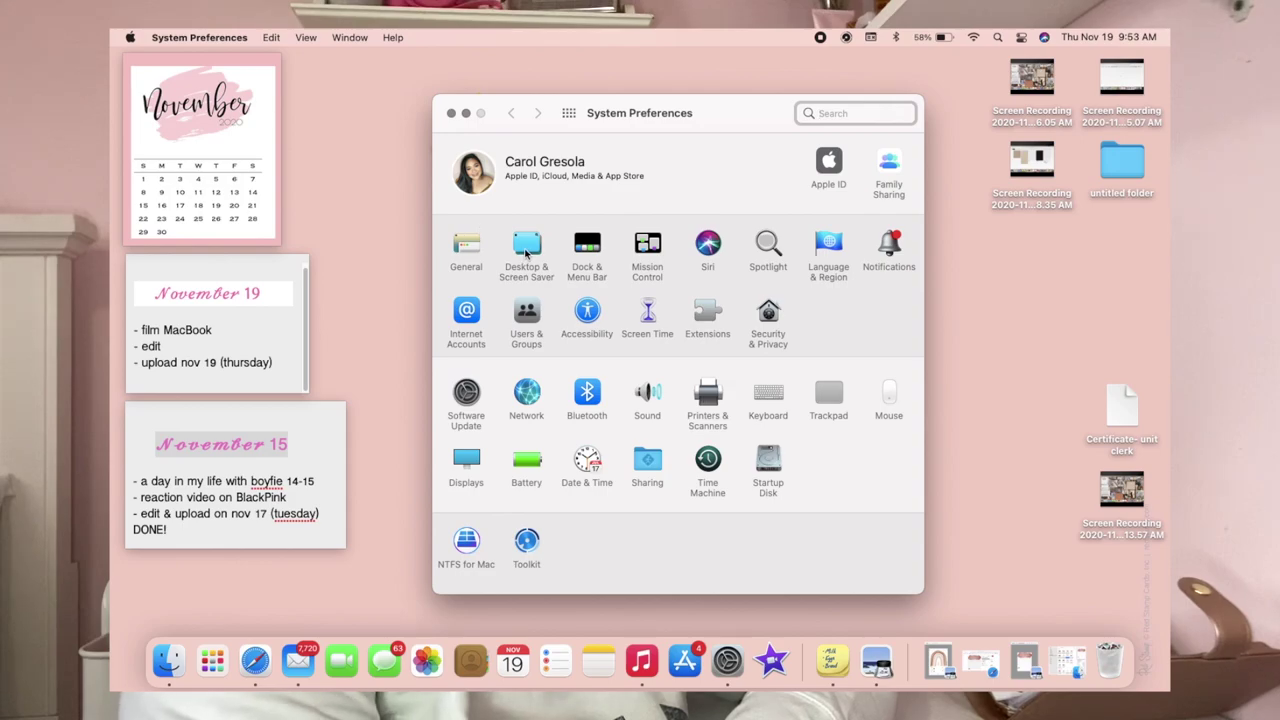
pyautogui.click(528, 249)
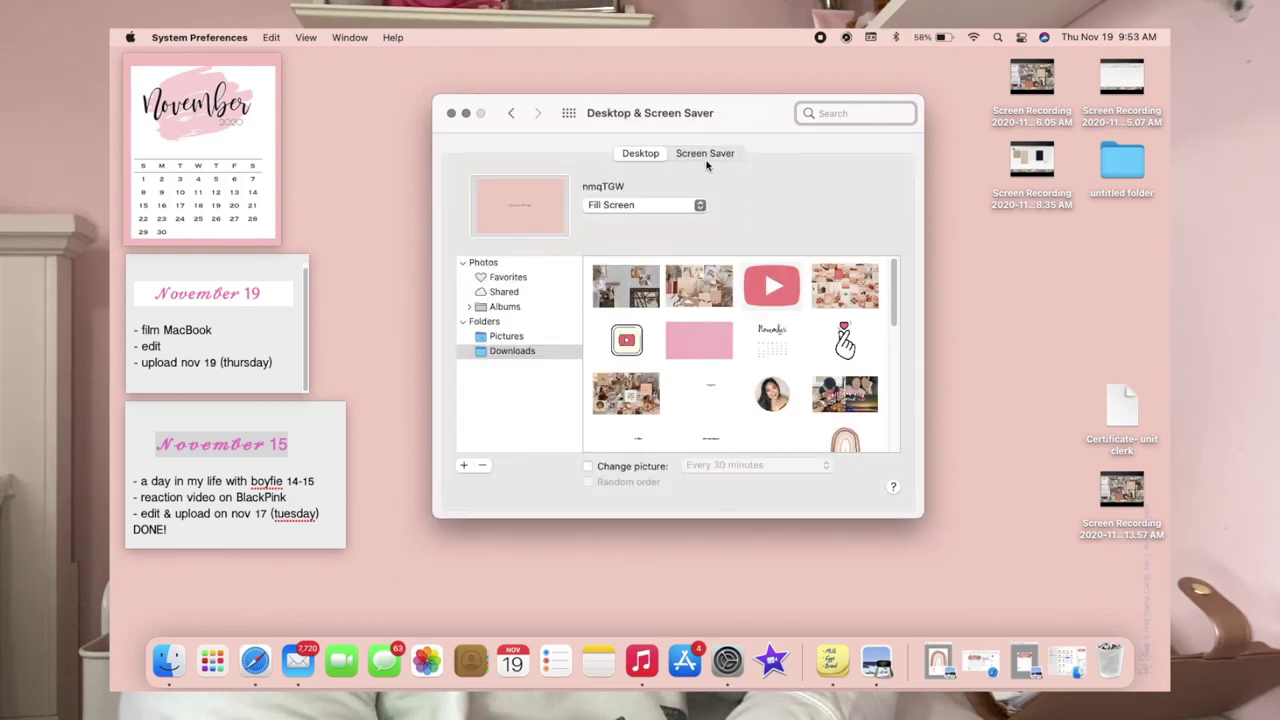
pyautogui.click(706, 155)
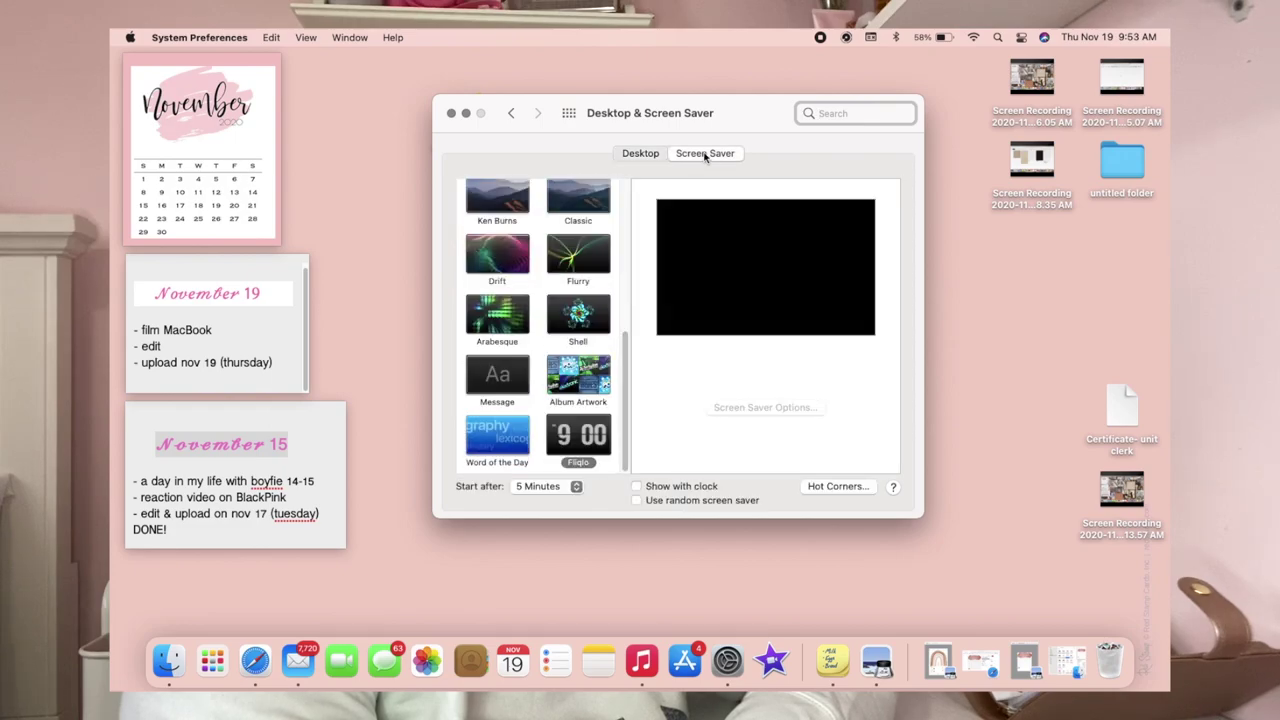
pyautogui.click(820, 487)
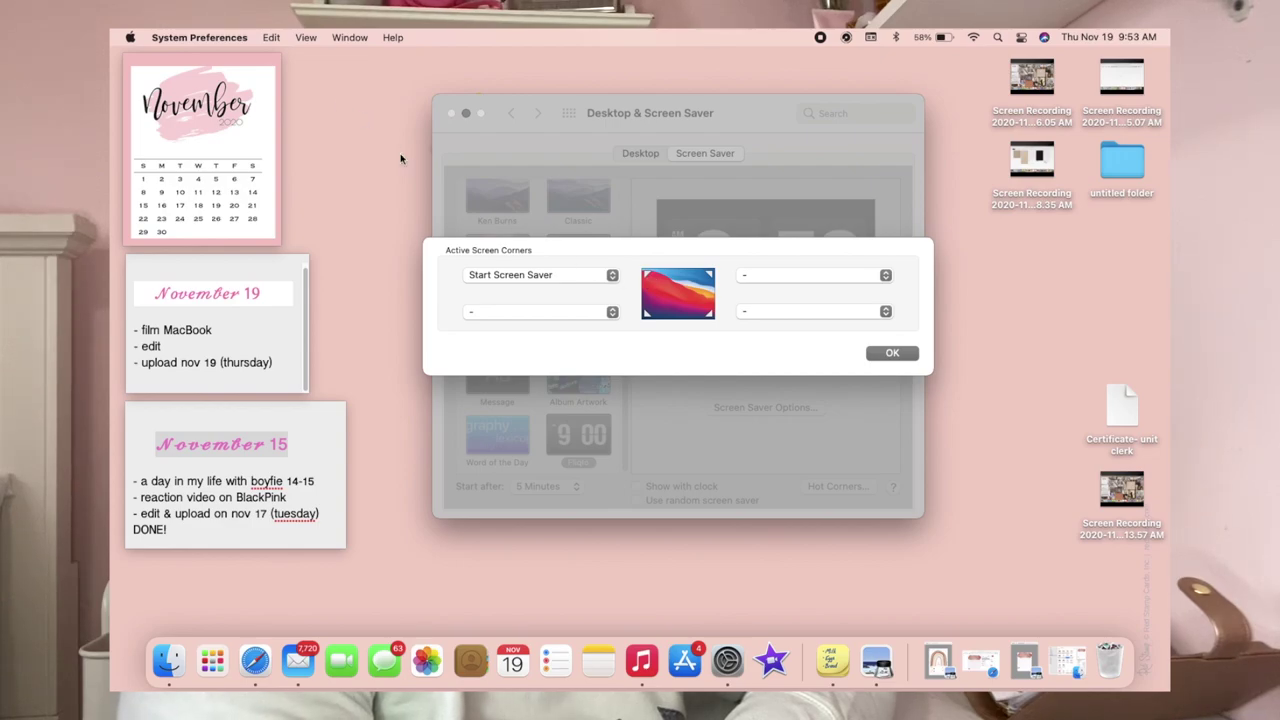
# - Review the actions available for the two upper hot corners, close the dialog, and preview the Fliqlo screen saver
pyautogui.click(583, 279)
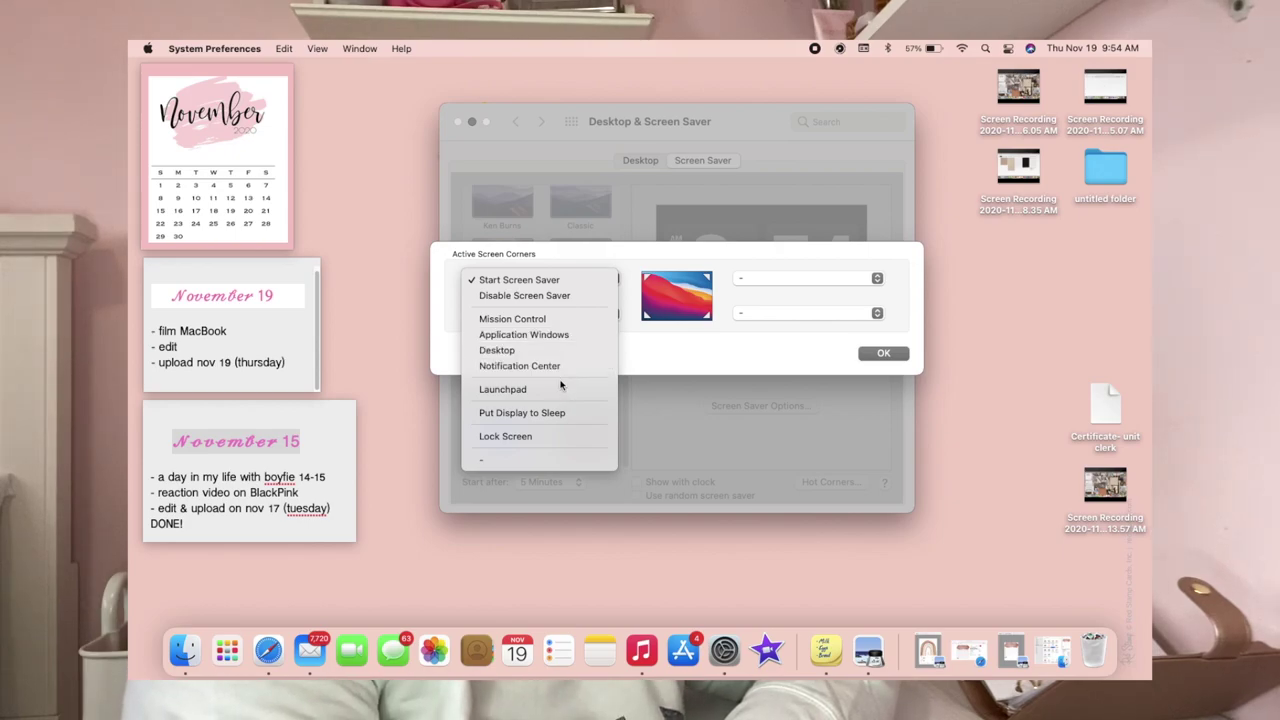
pyautogui.press('Escape')
pyautogui.click(745, 278)
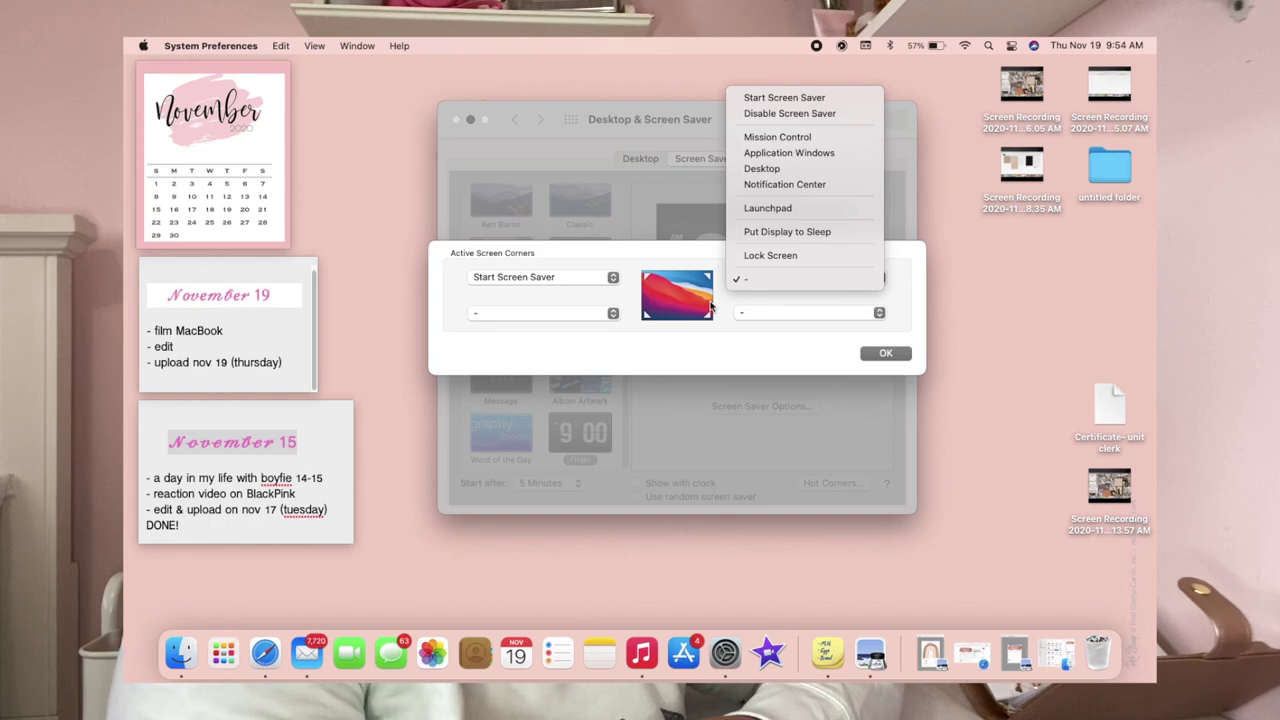
pyautogui.click(768, 349)
pyautogui.press('Return')
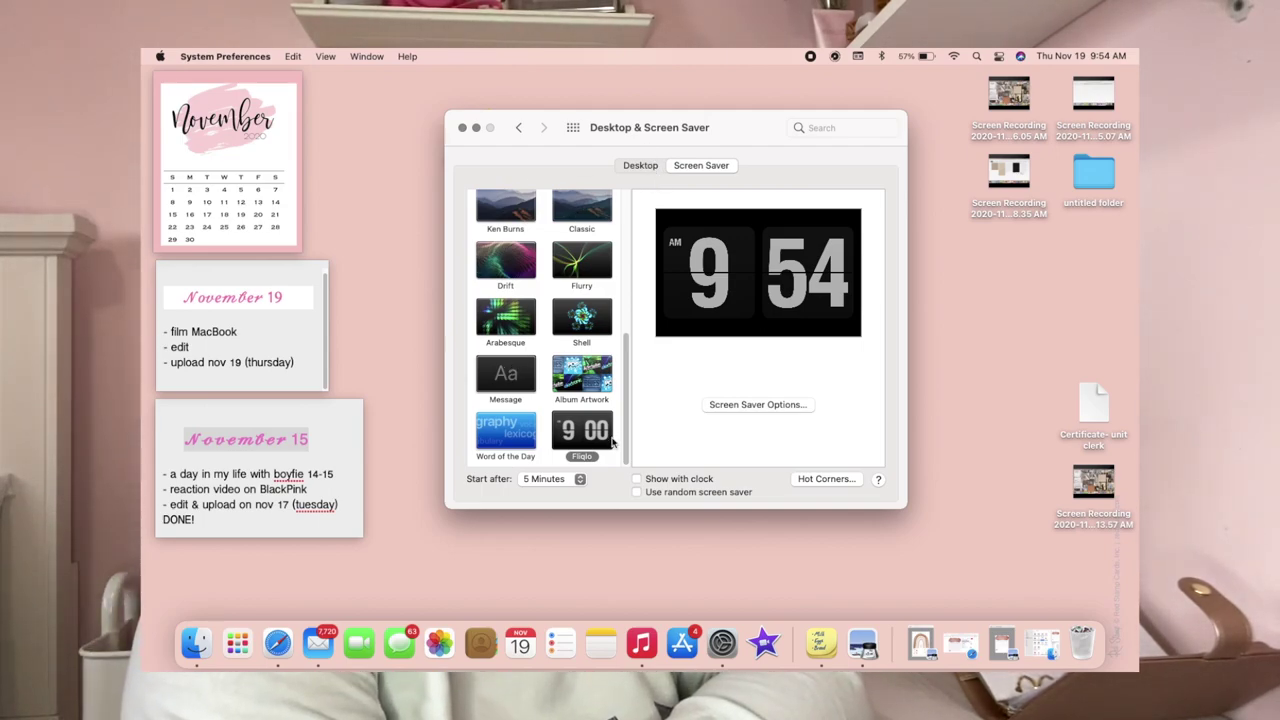
pyautogui.click(757, 318)
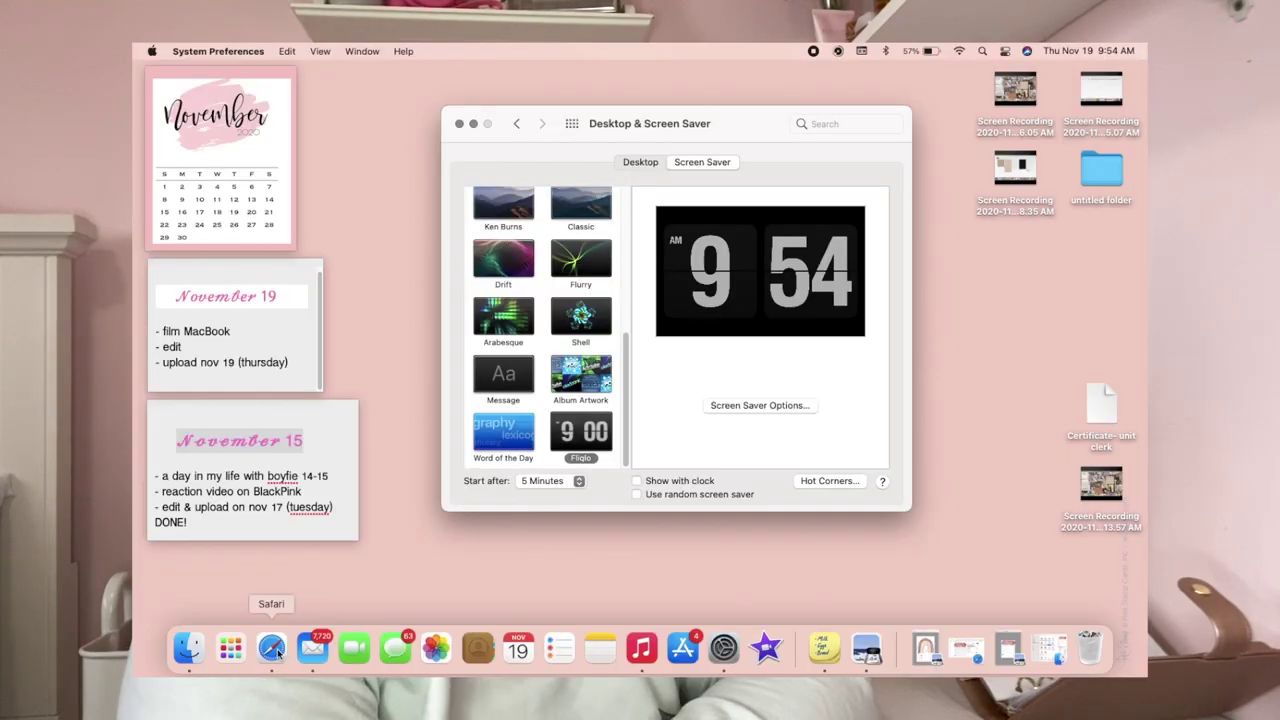
# - Switch to Safari and go to the Fliqlo website, fliqlo.com
pyautogui.click(277, 648)
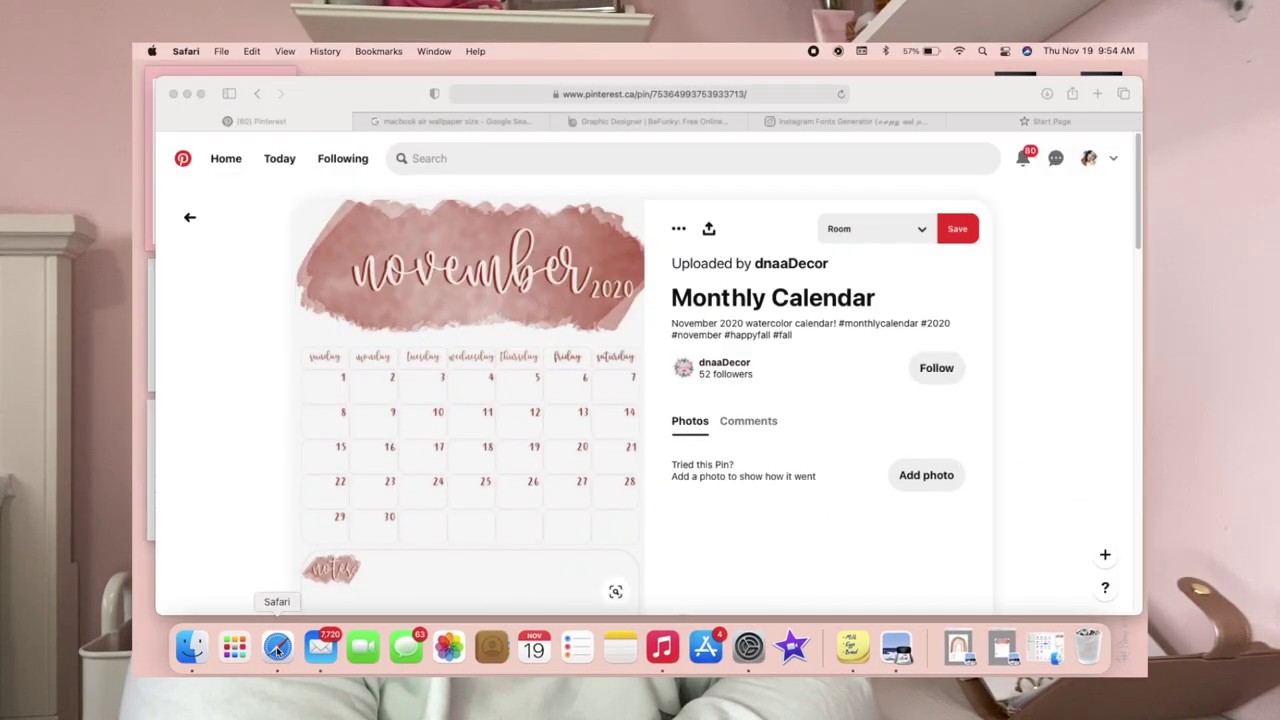
pyautogui.click(753, 80)
pyautogui.press('BackSpace')
pyautogui.write('fli')
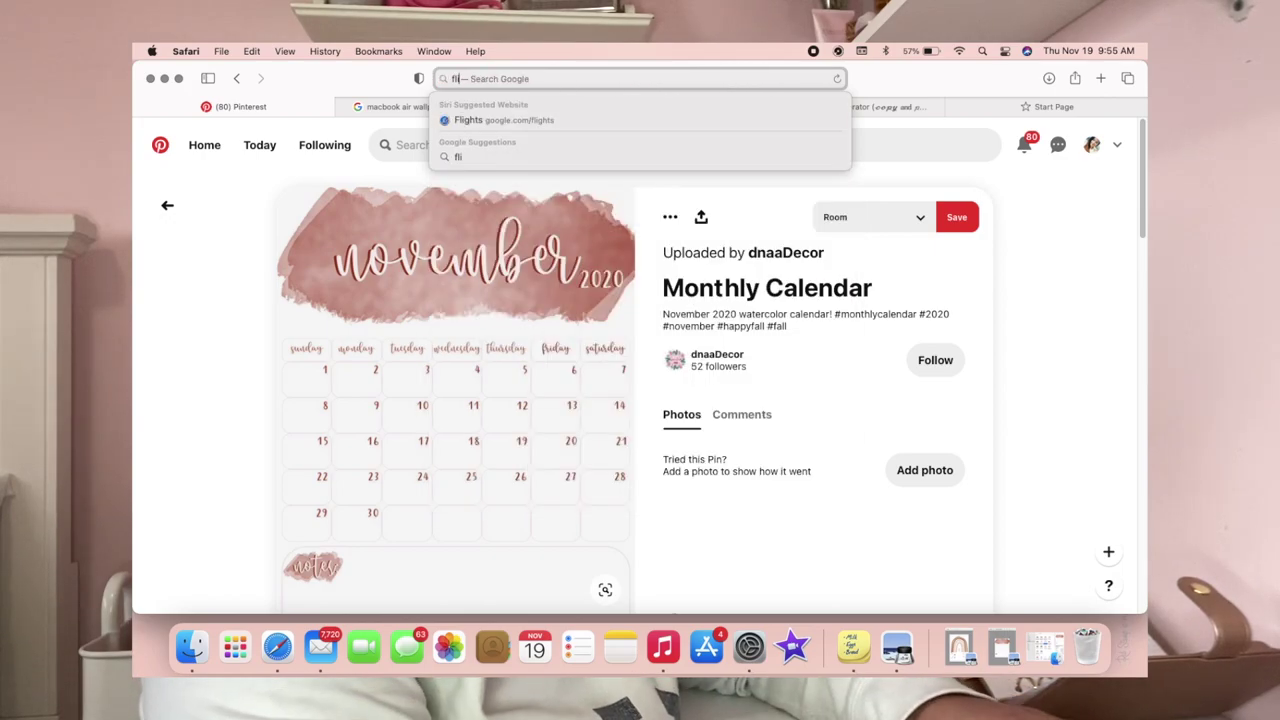
pyautogui.write('qlo')
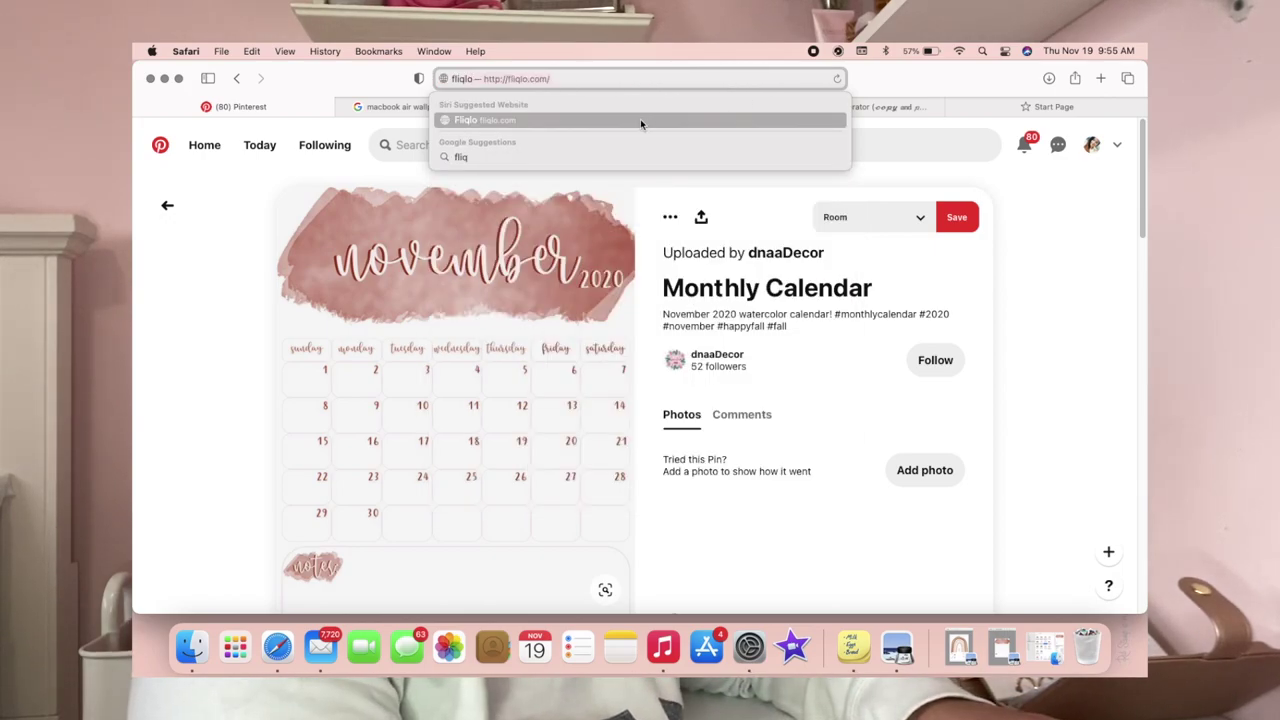
pyautogui.click(641, 121)
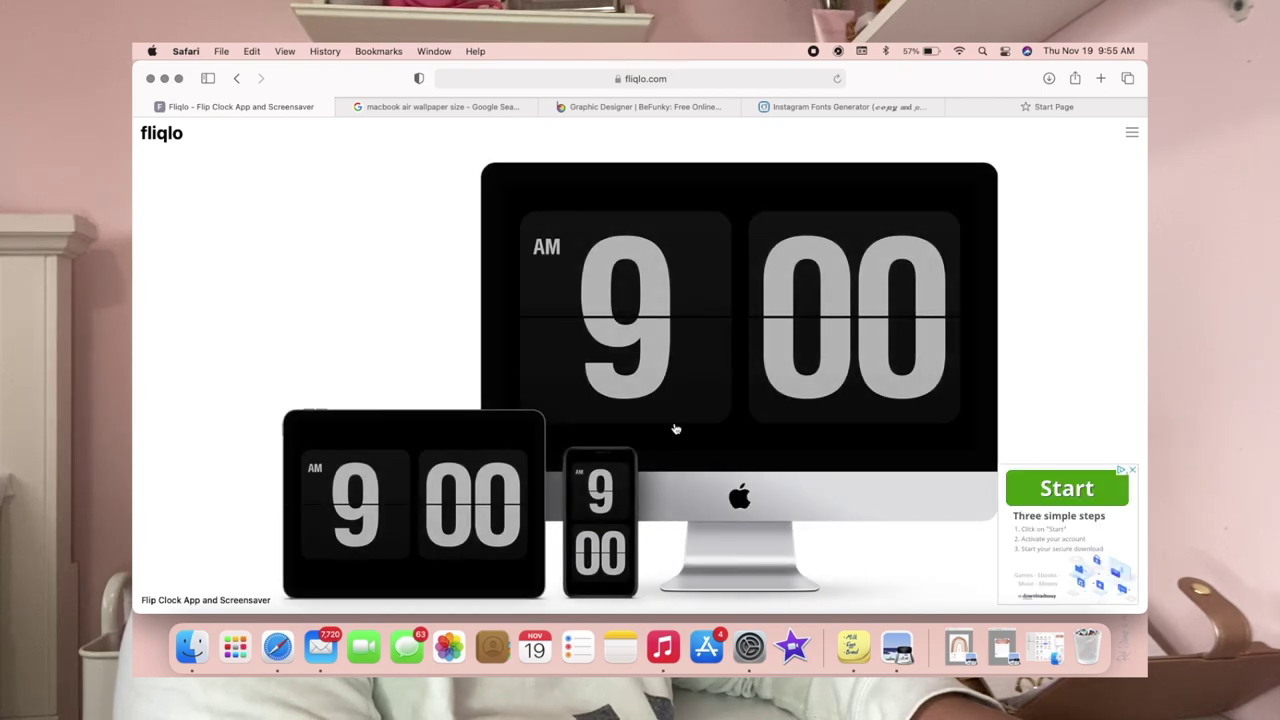
# - Open Fliqlo's screensaver page and download the free Mac version 1.8.3
pyautogui.click(1132, 470)
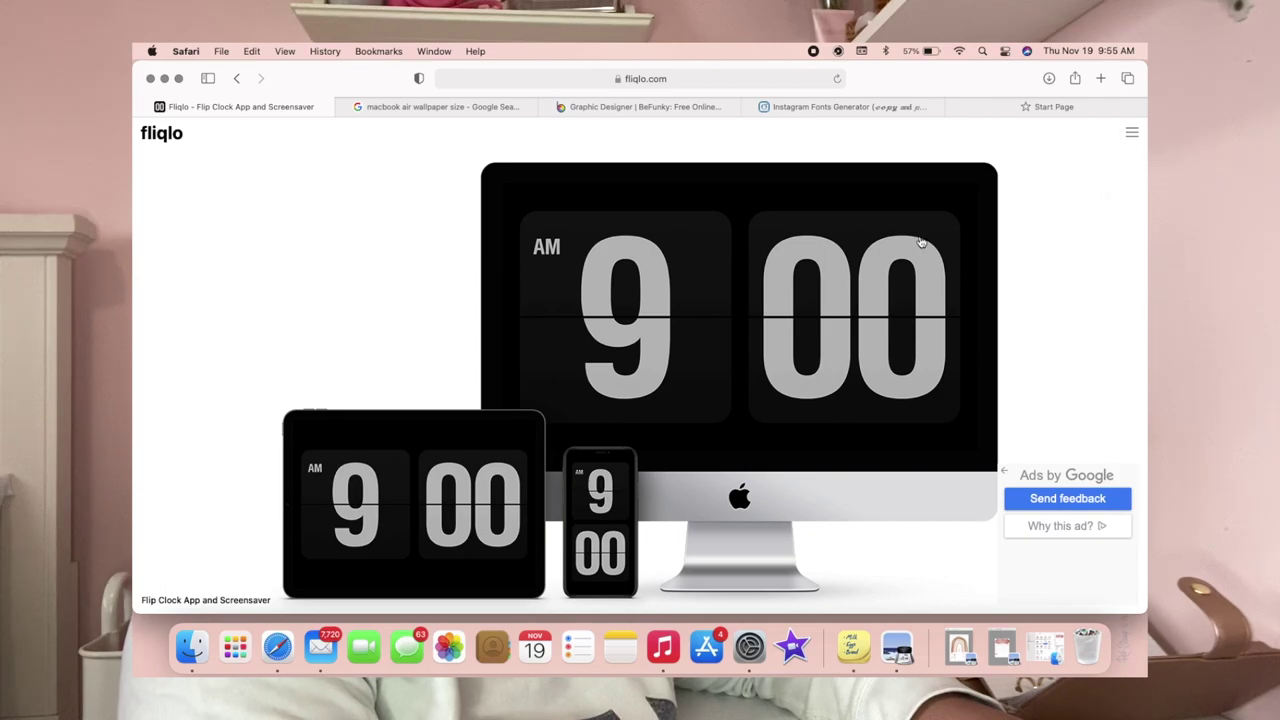
pyautogui.click(598, 364)
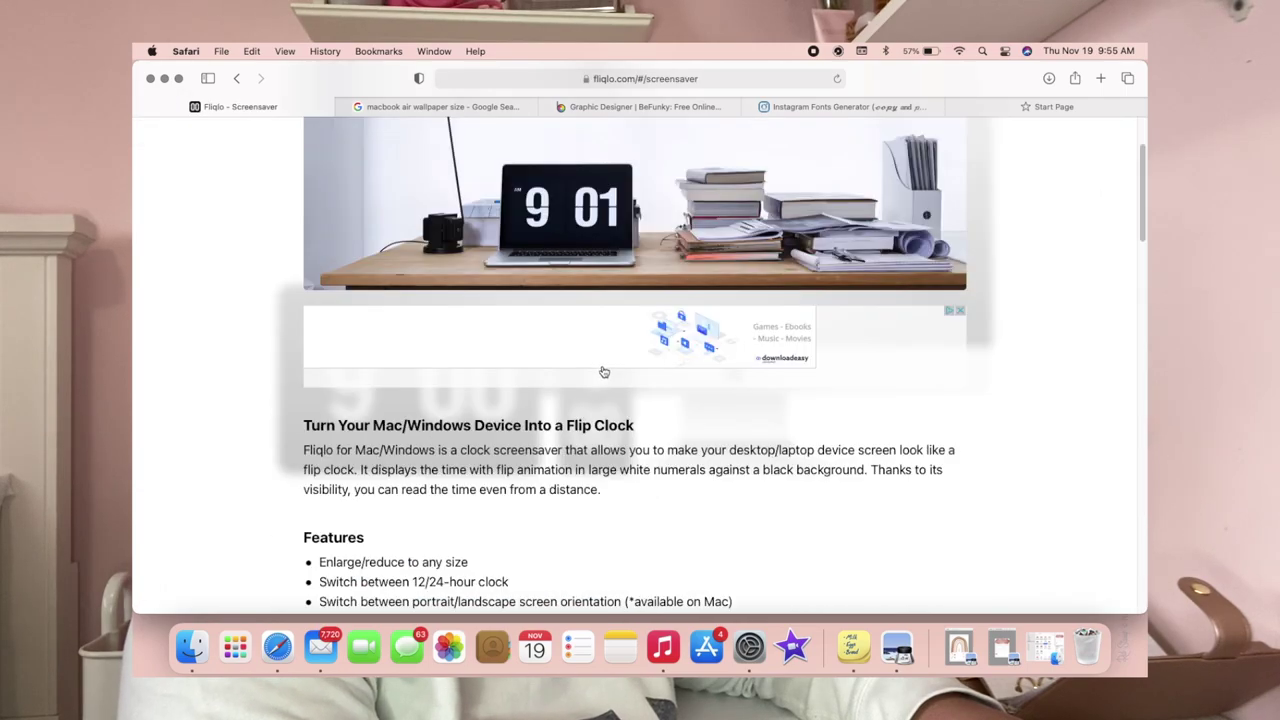
pyautogui.scroll(1, 604, 372)
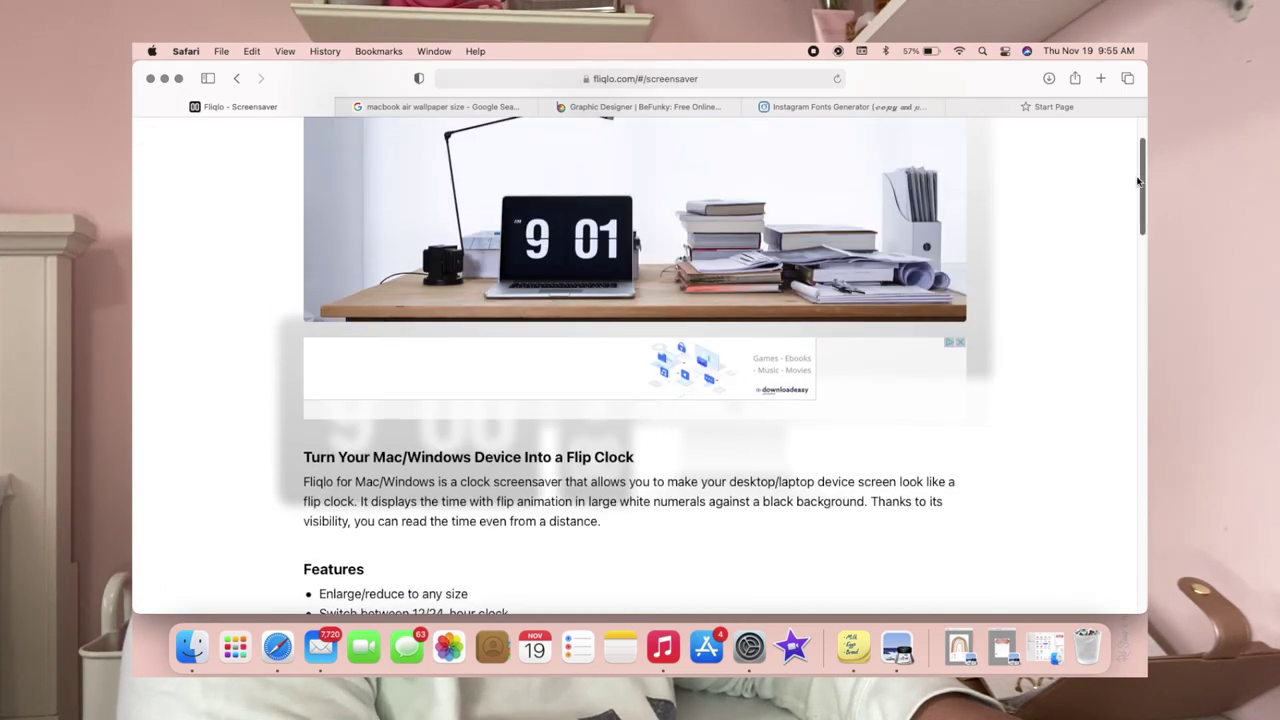
pyautogui.moveTo(1140, 178); pyautogui.dragTo(963, 291)
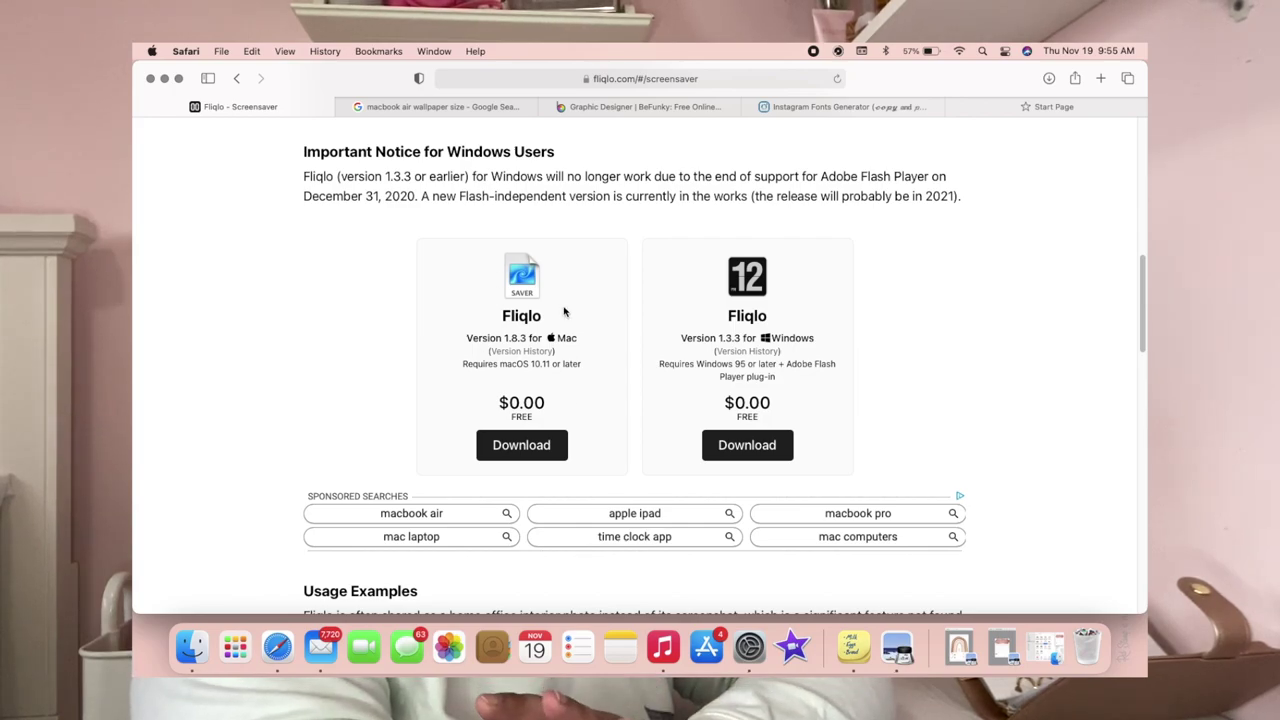
pyautogui.click(526, 452)
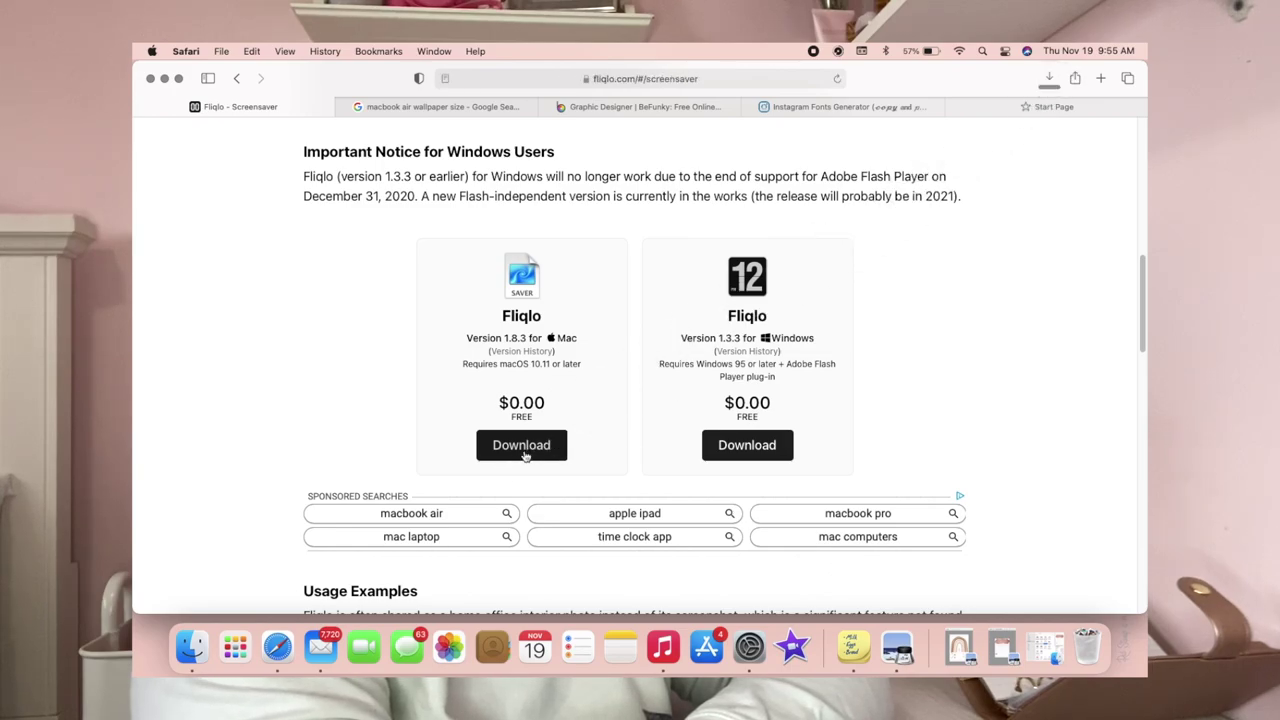
# - Open the downloaded Fliqlo 1.8.3.dmg file from Safari's download list
pyautogui.click(1049, 78)
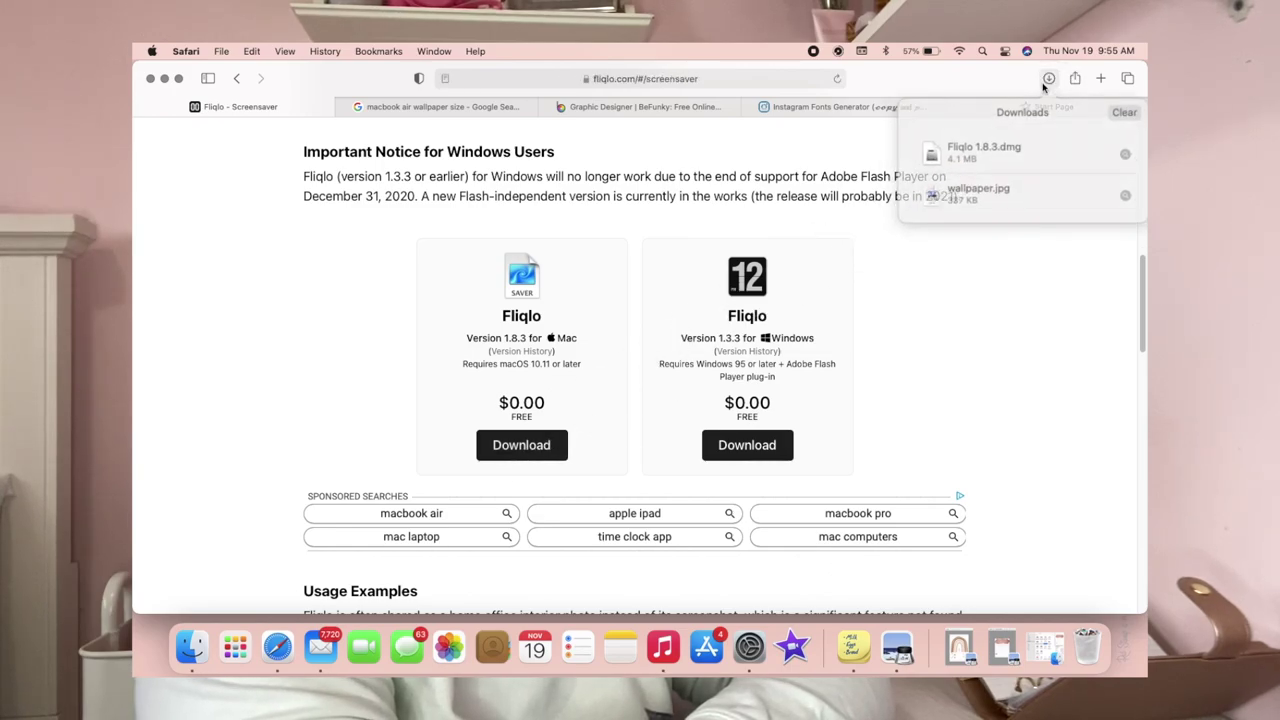
pyautogui.click(1011, 148)
pyautogui.doubleClick(1012, 147)
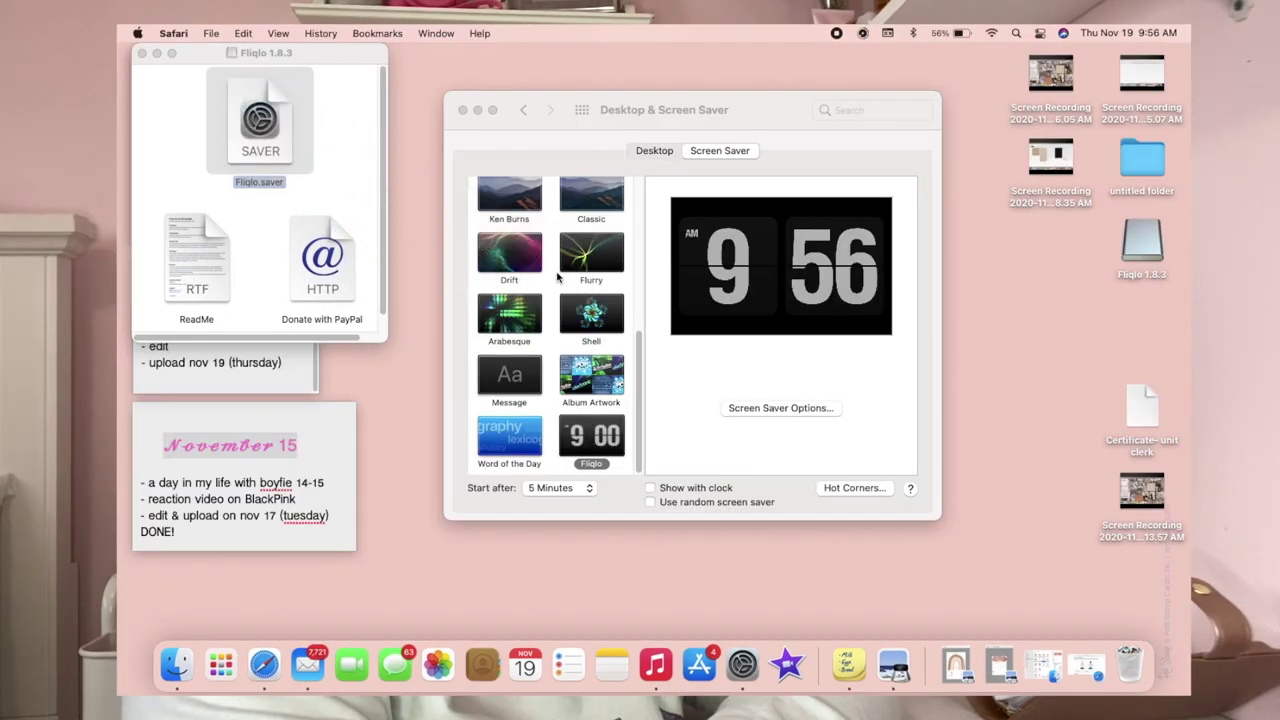
# - Select Fliqlo as the screen saver in System Preferences, with a start delay of 5 Minutes
pyautogui.click(598, 447)
pyautogui.moveTo(752, 265)
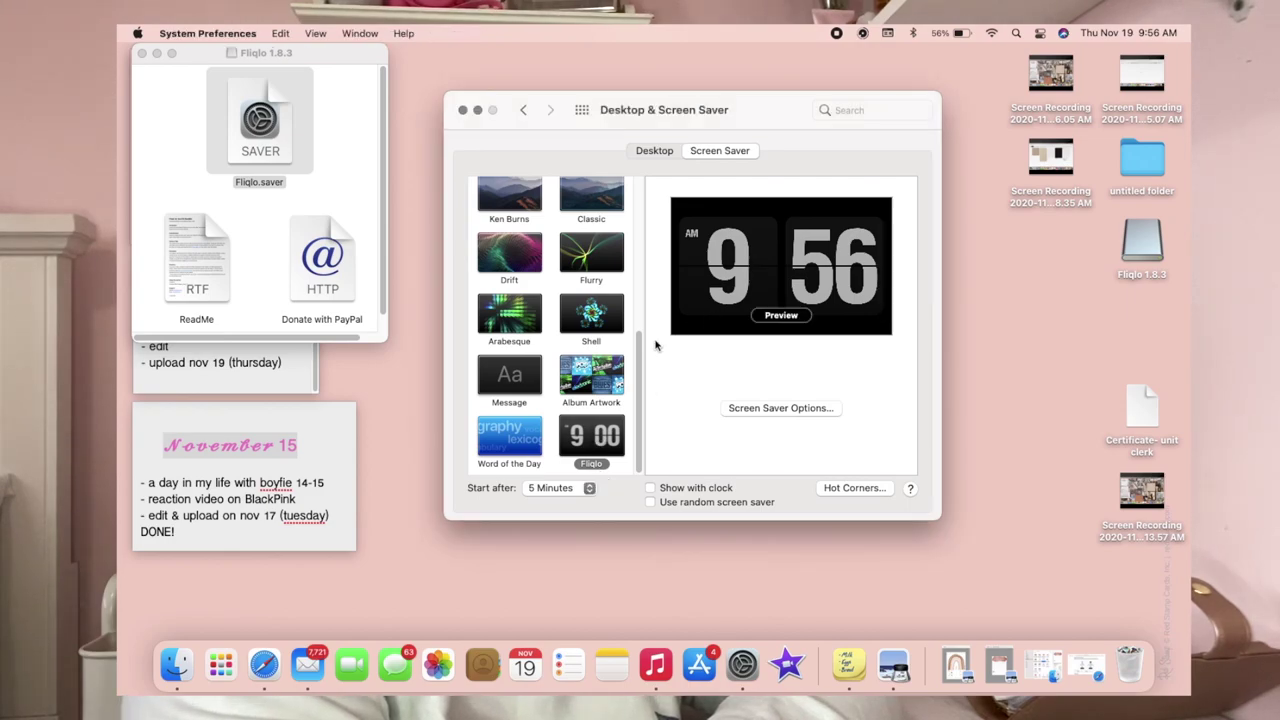
pyautogui.click(553, 490)
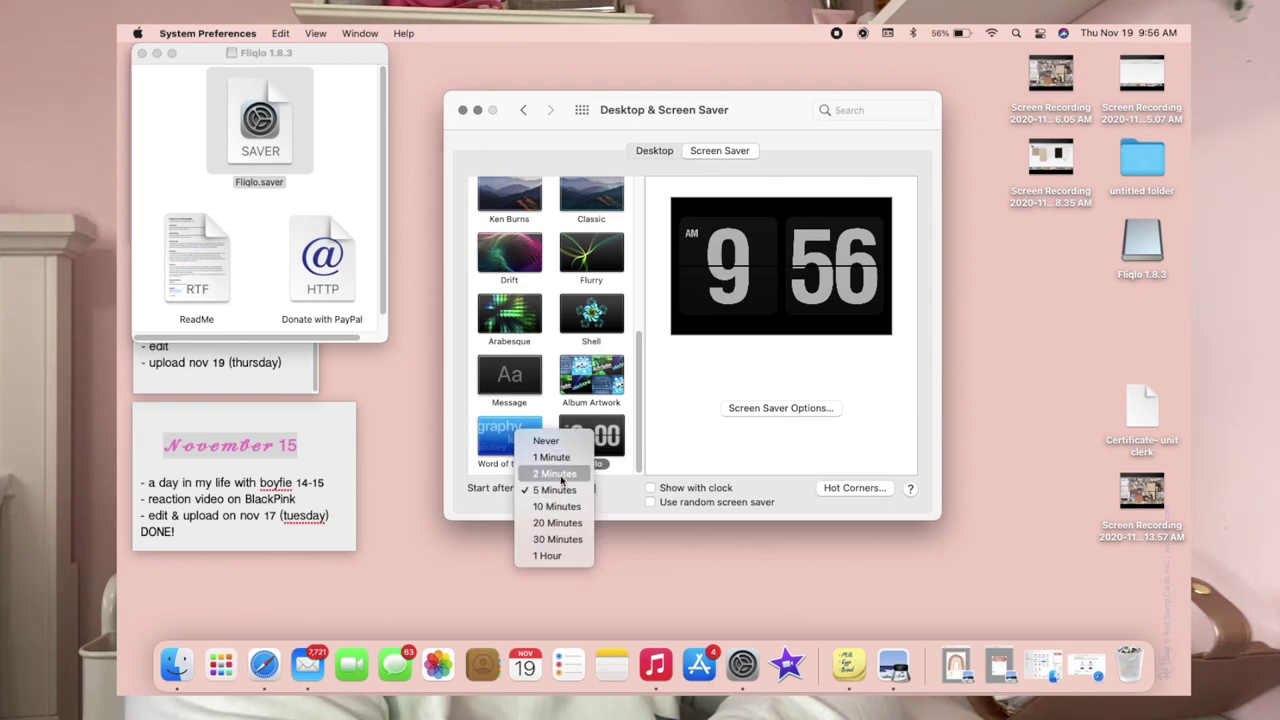
pyautogui.click(548, 490)
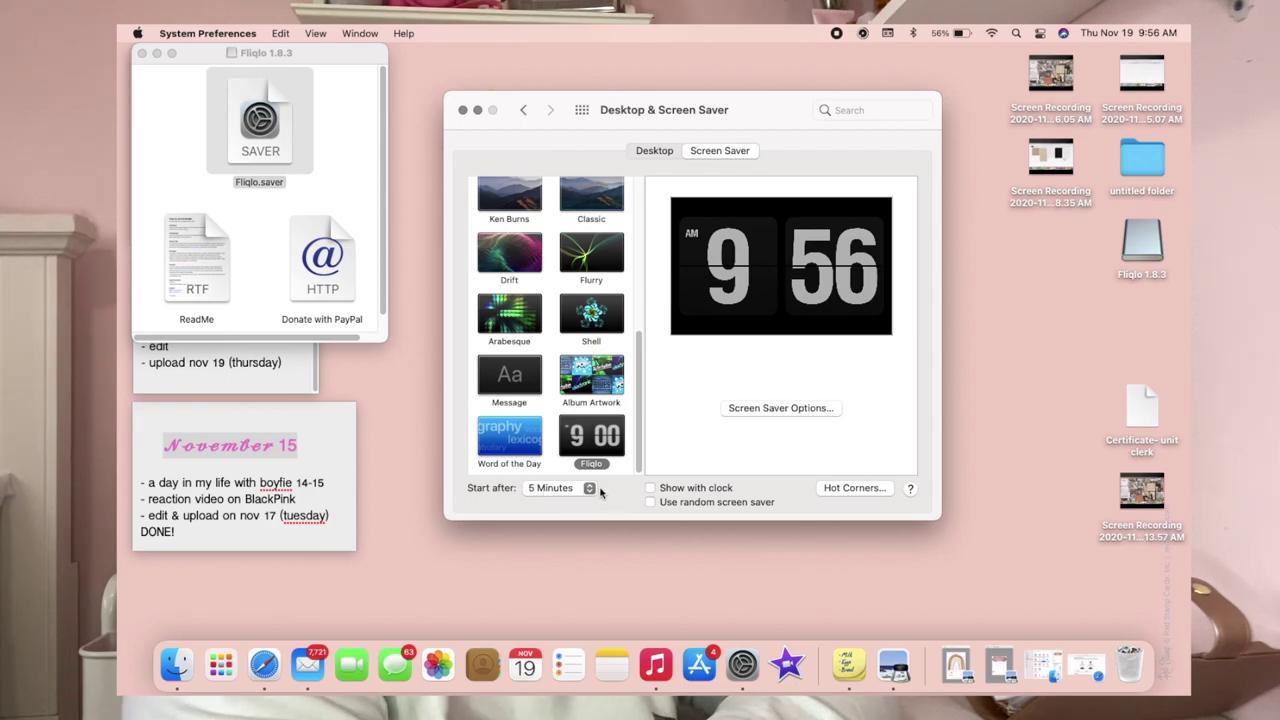
pyautogui.moveTo(826, 316)
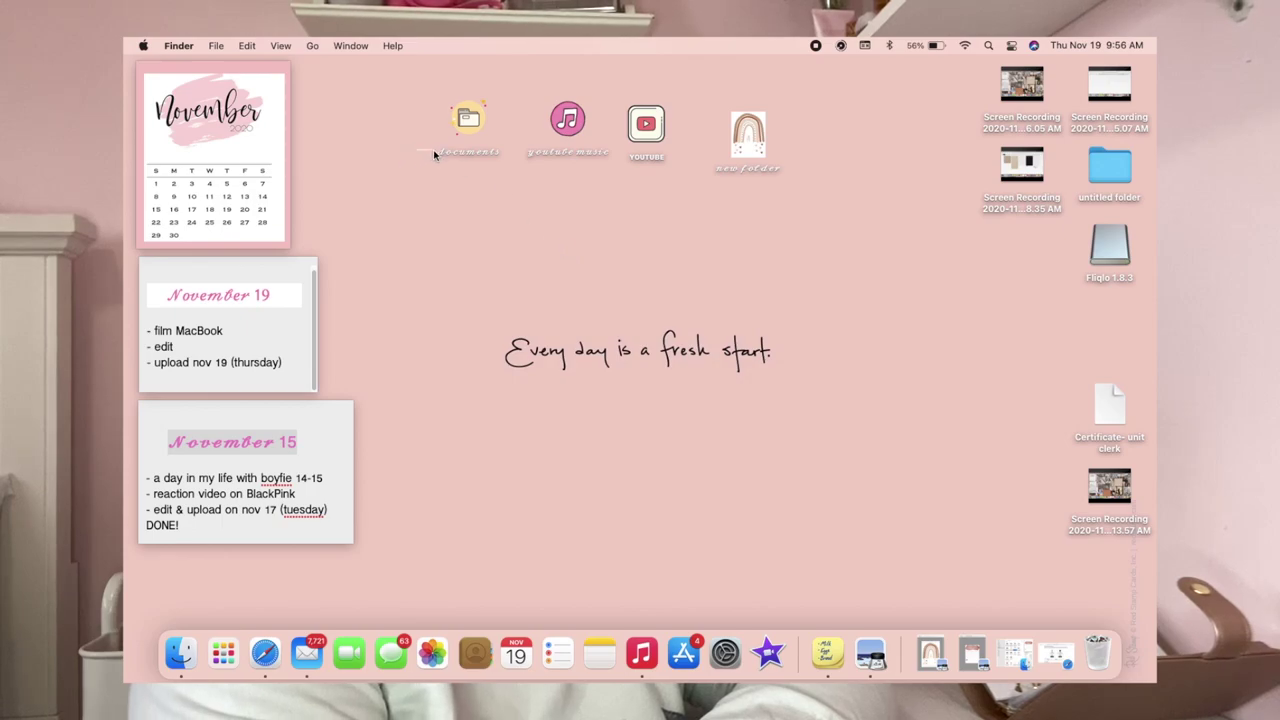
pyautogui.click(392, 46)
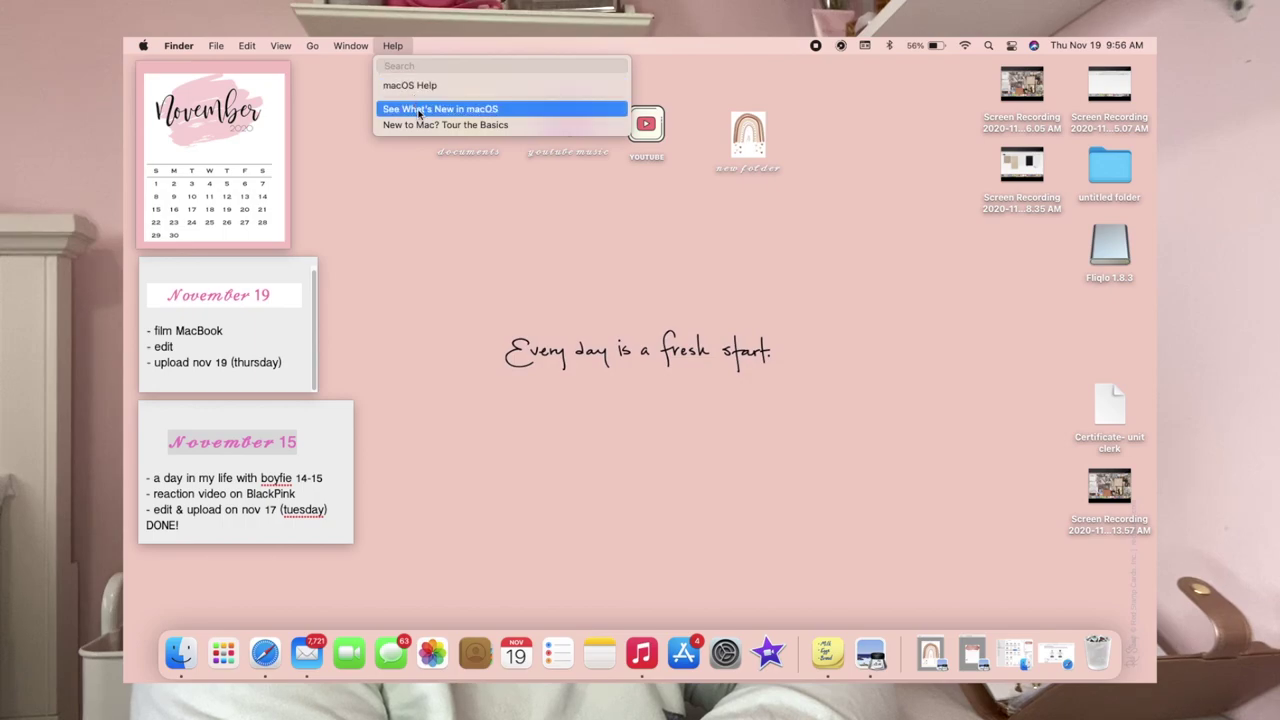
pyautogui.moveTo(358, 45)
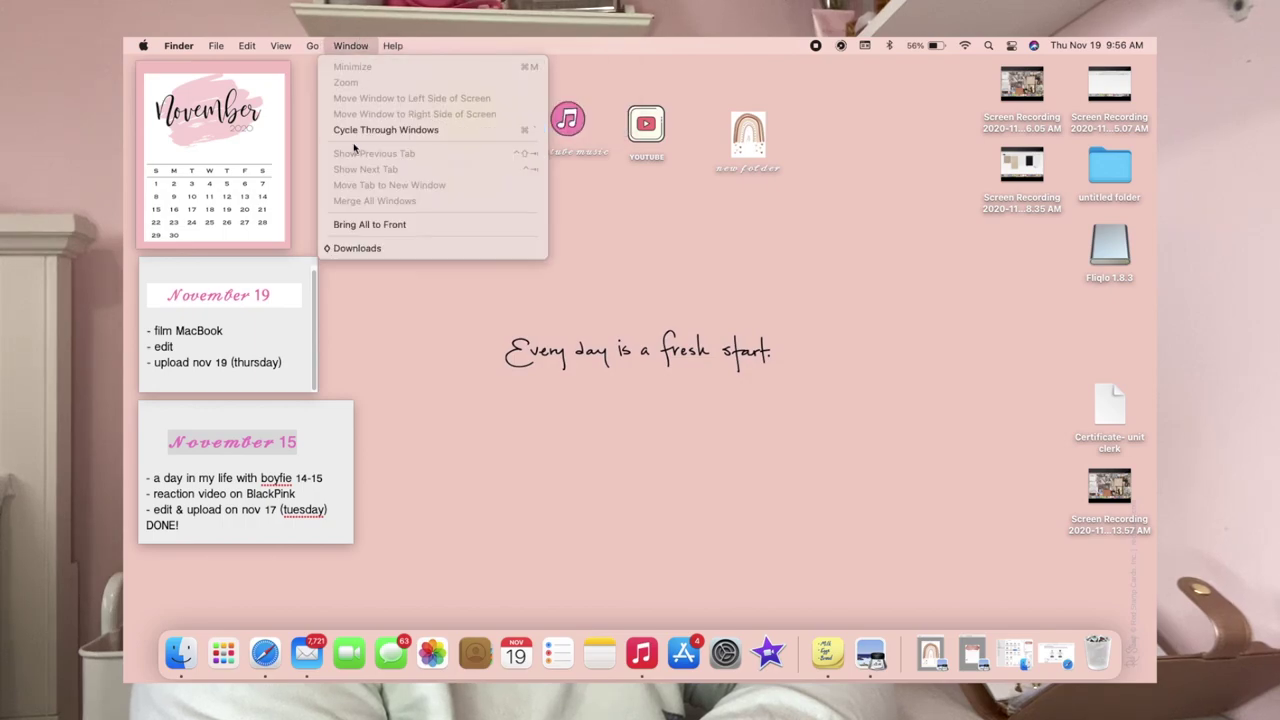
pyautogui.click(449, 329)
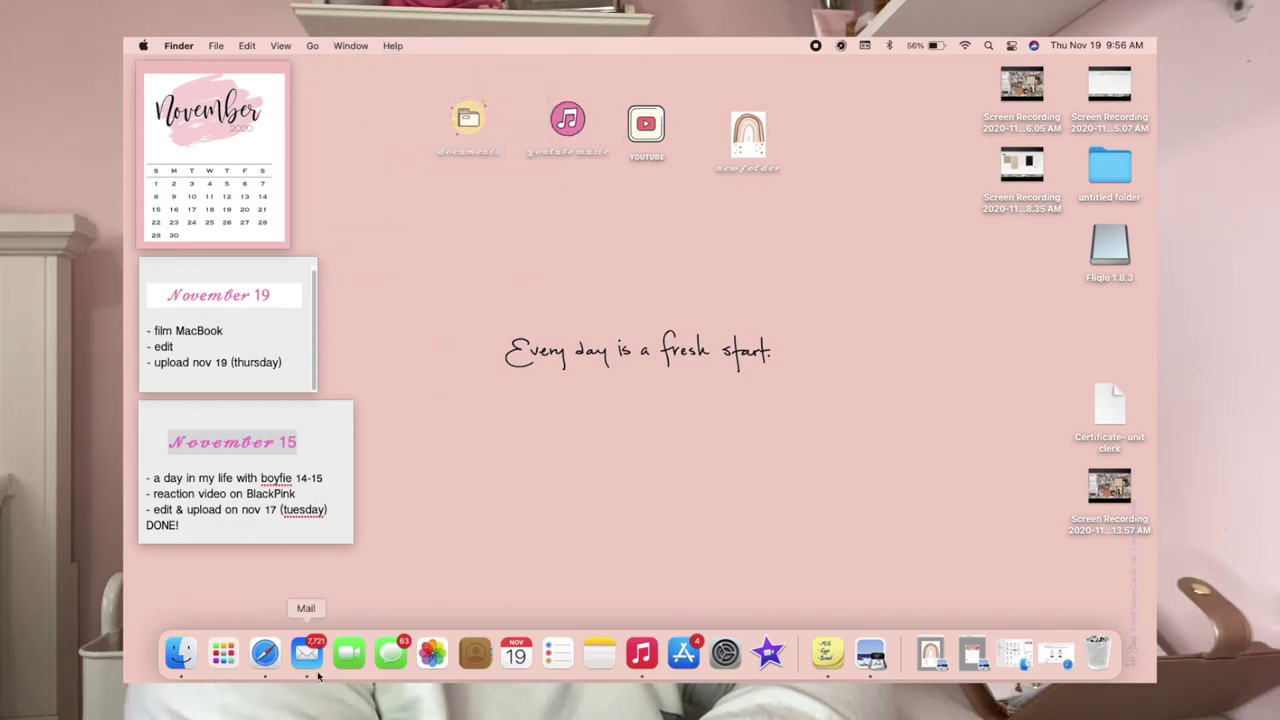
# - Open the General pane of System Preferences and try the blue, purple and pink accent colors, ending on pink
pyautogui.click(729, 655)
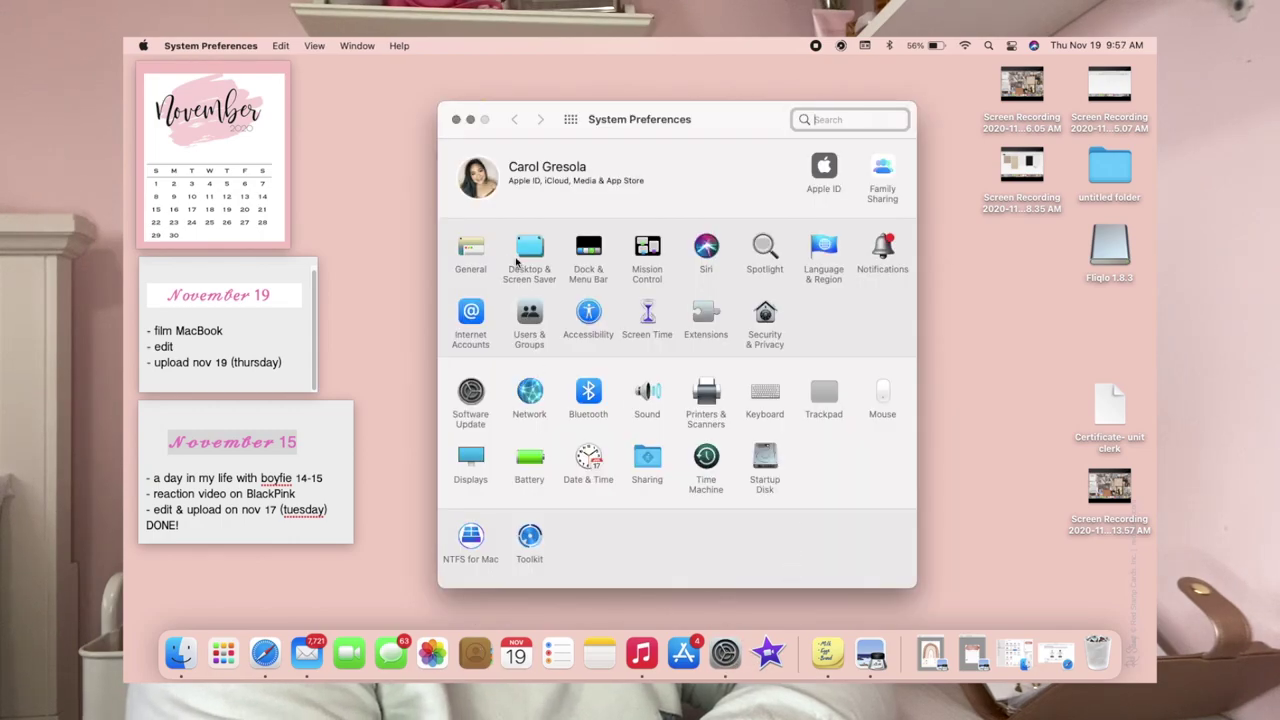
pyautogui.click(470, 252)
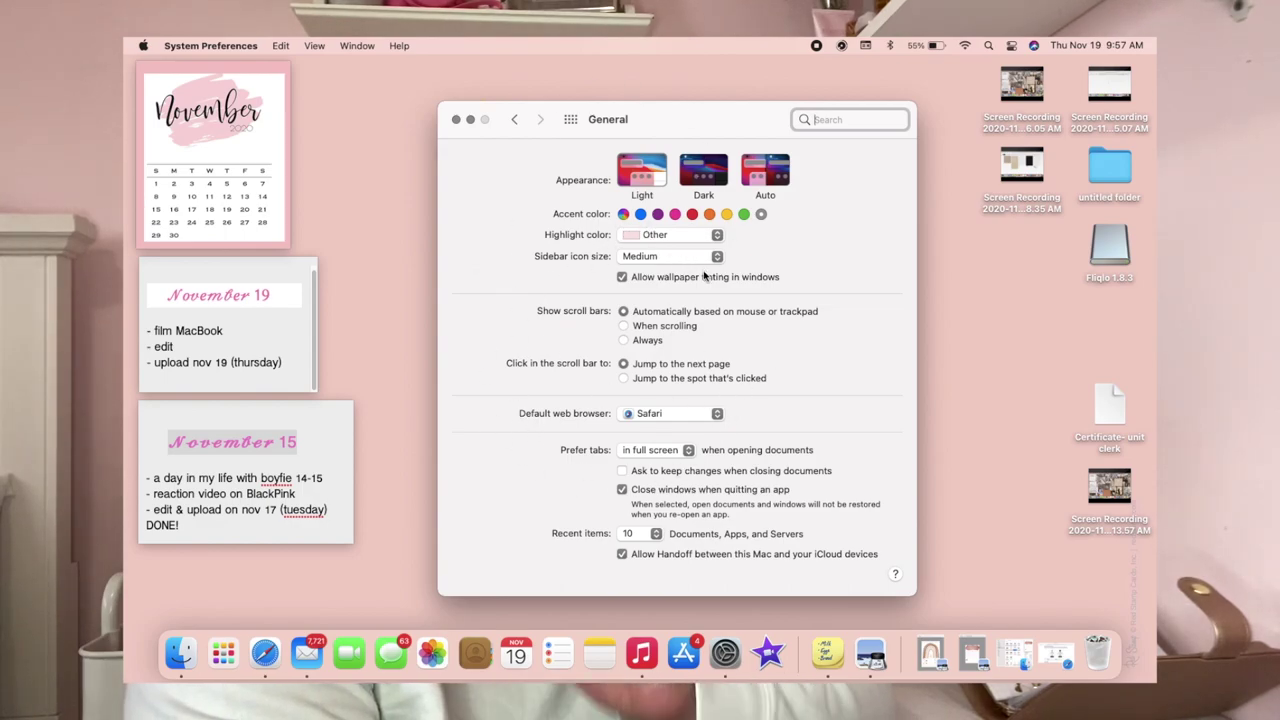
pyautogui.click(641, 214)
pyautogui.click(657, 214)
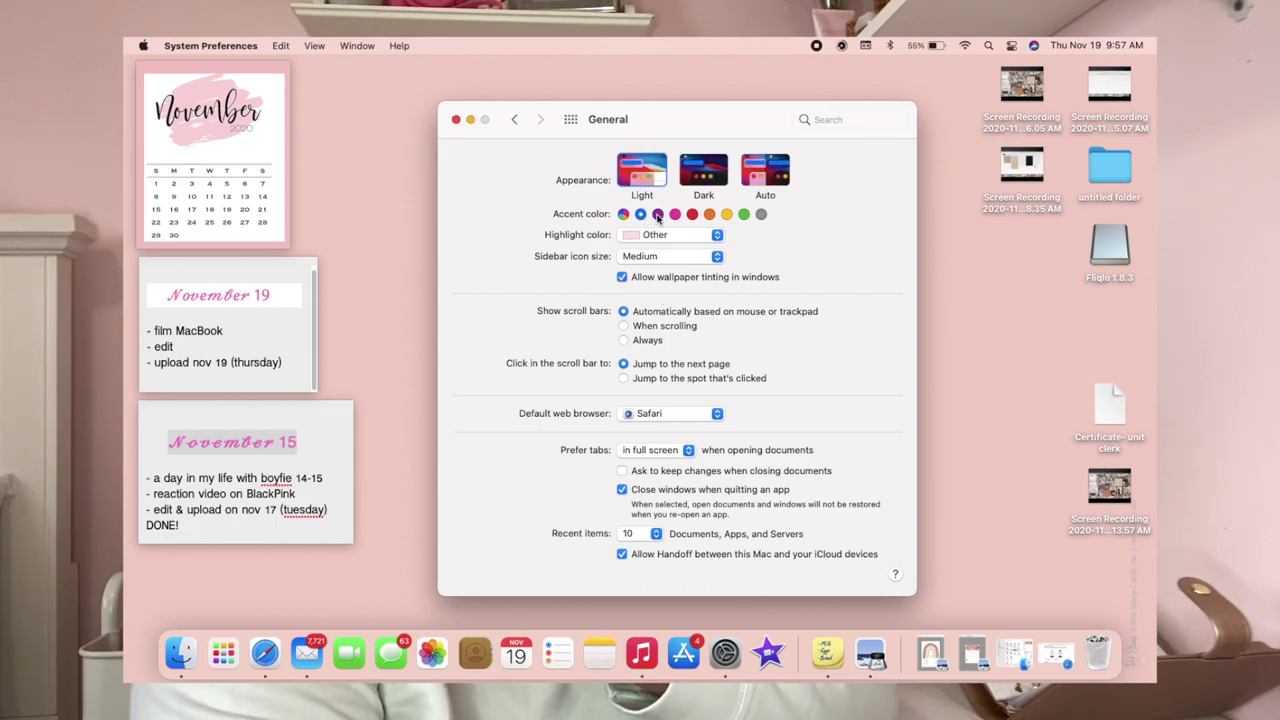
pyautogui.click(675, 214)
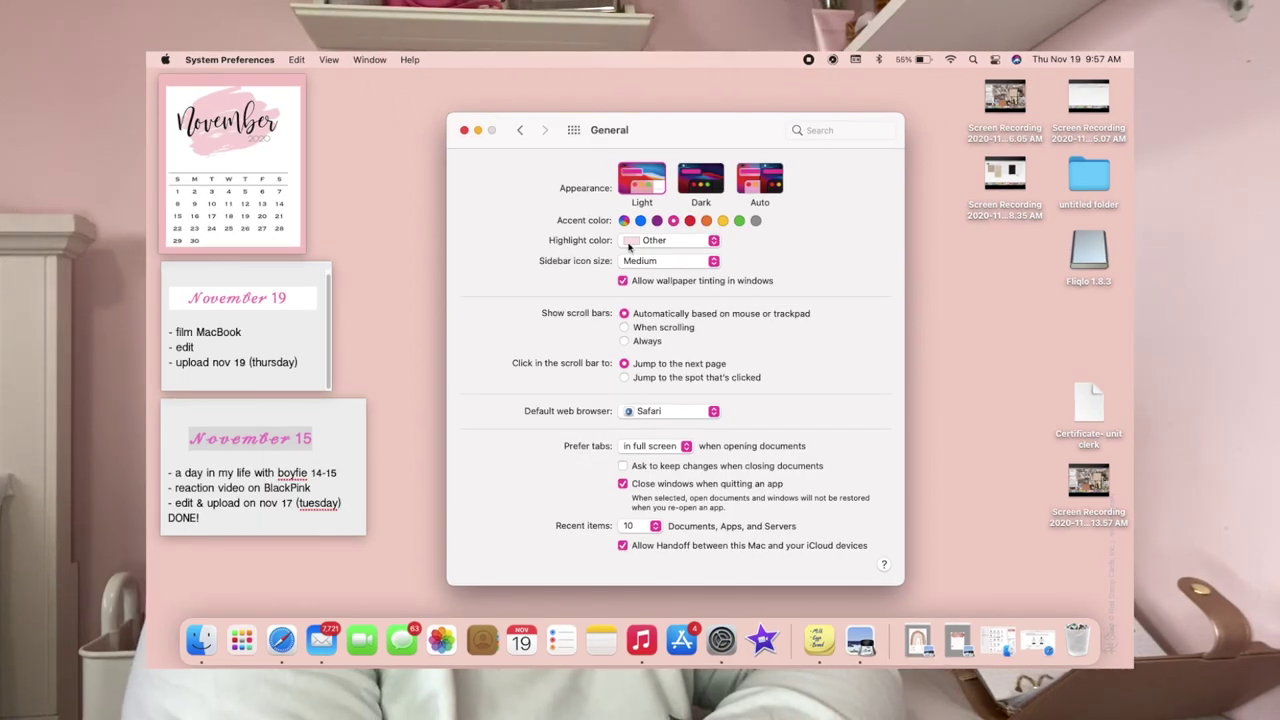
# - Open the custom color picker for the highlight color and check how the highlight looks on a selected Screen Recording file on the desktop
pyautogui.moveTo(949, 206); pyautogui.dragTo(1020, 225)
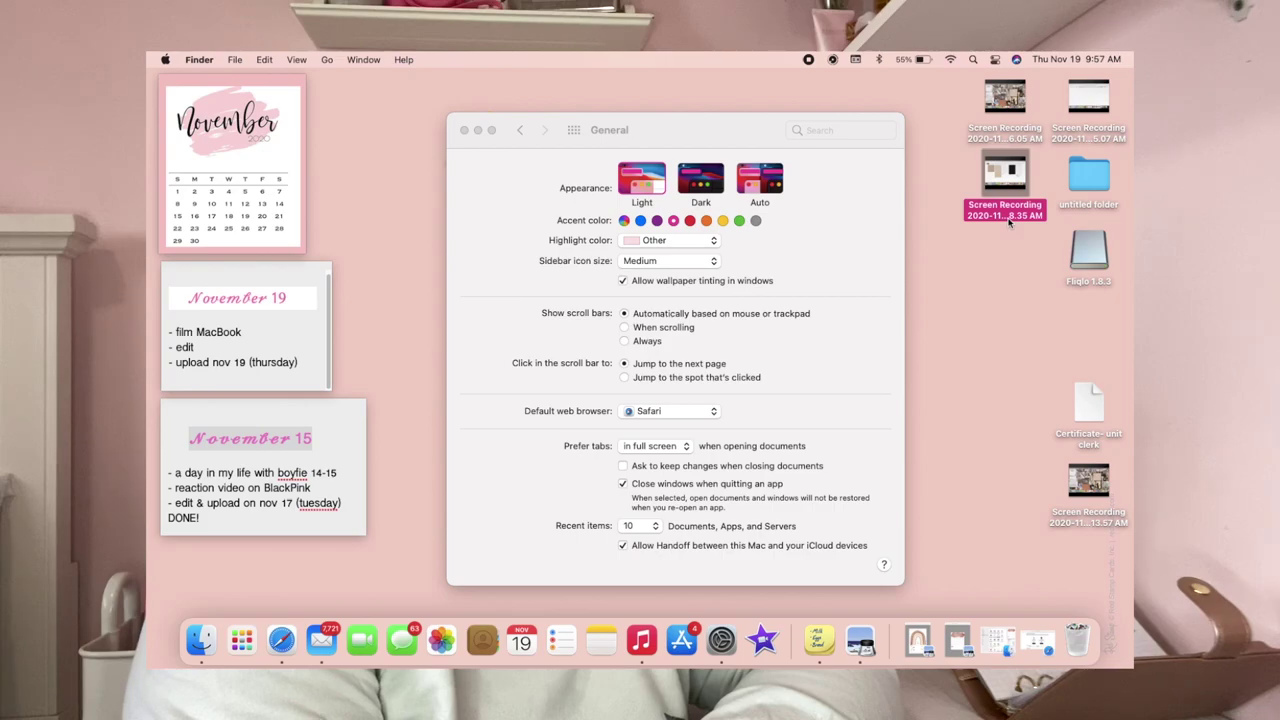
pyautogui.click(663, 243)
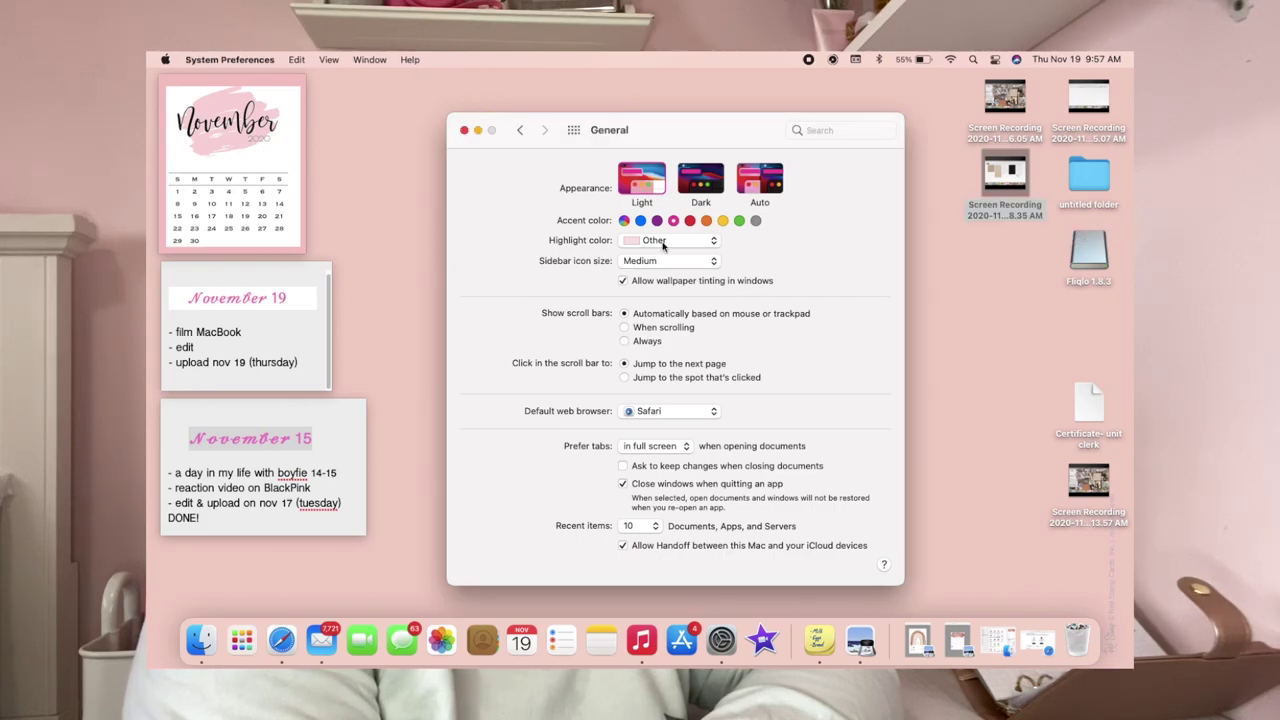
pyautogui.click(663, 243)
pyautogui.click(663, 243)
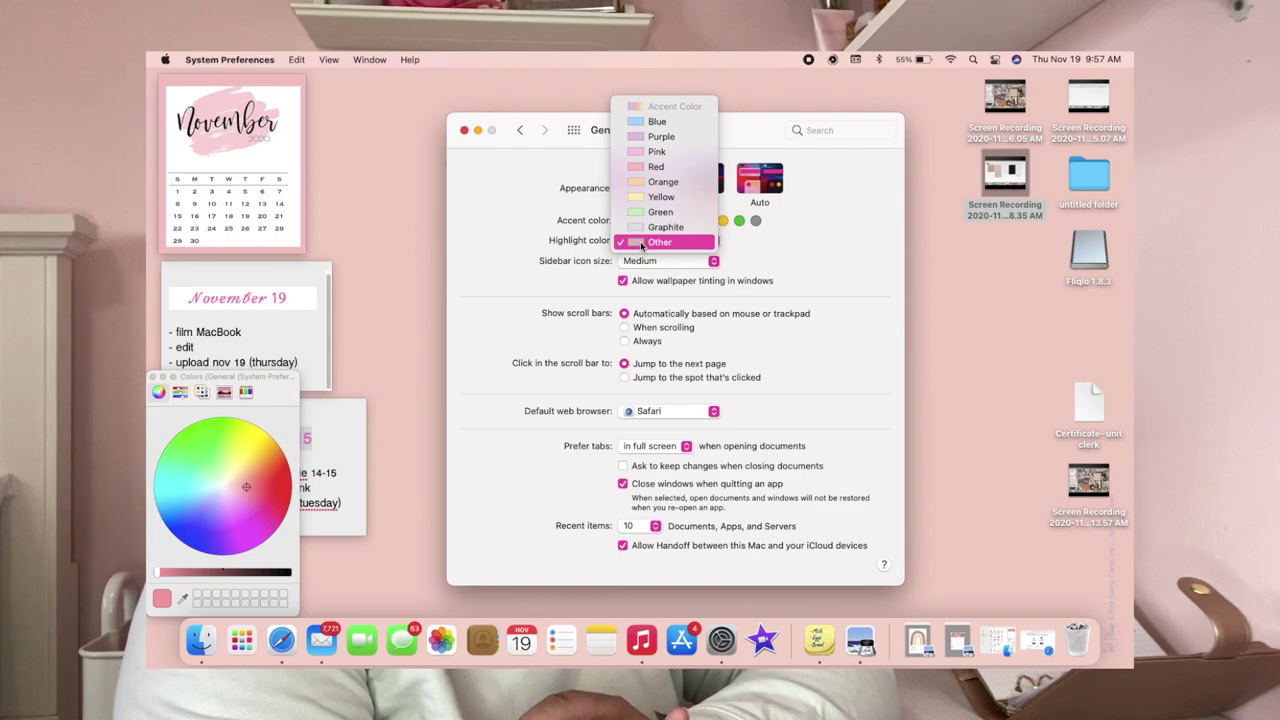
pyautogui.click(900, 240)
pyautogui.click(987, 208)
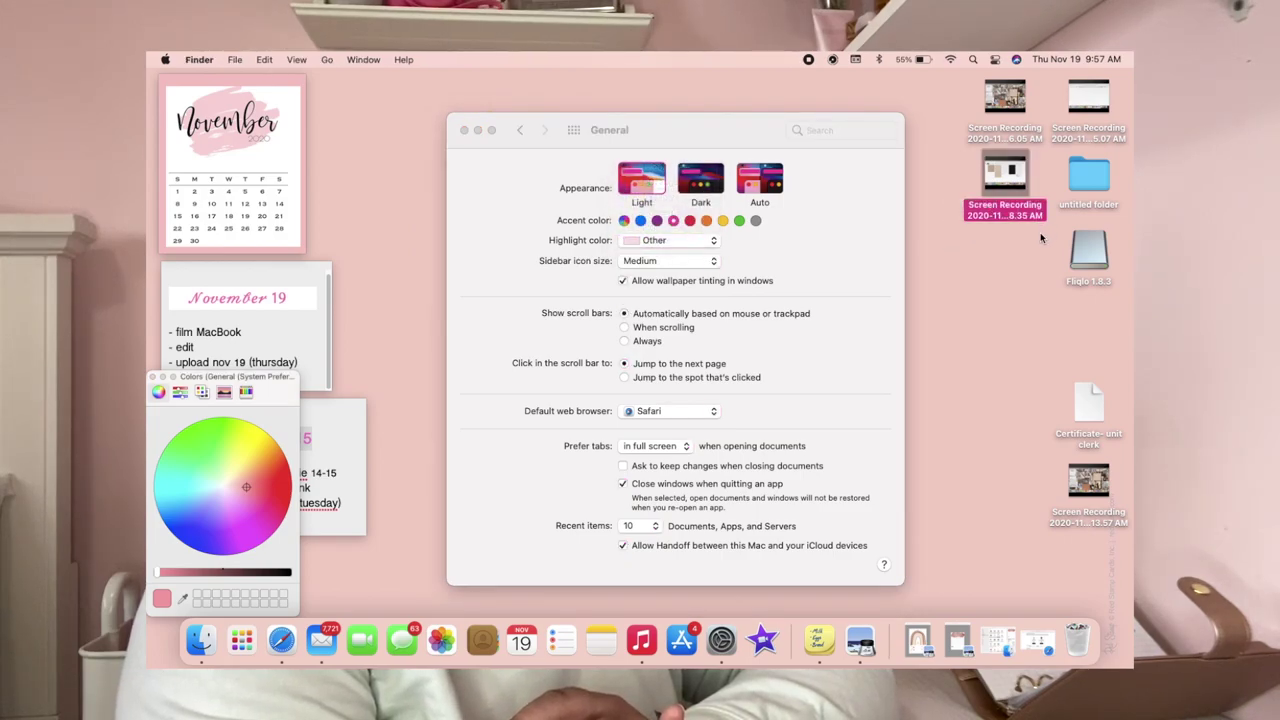
pyautogui.rightClick(1004, 218)
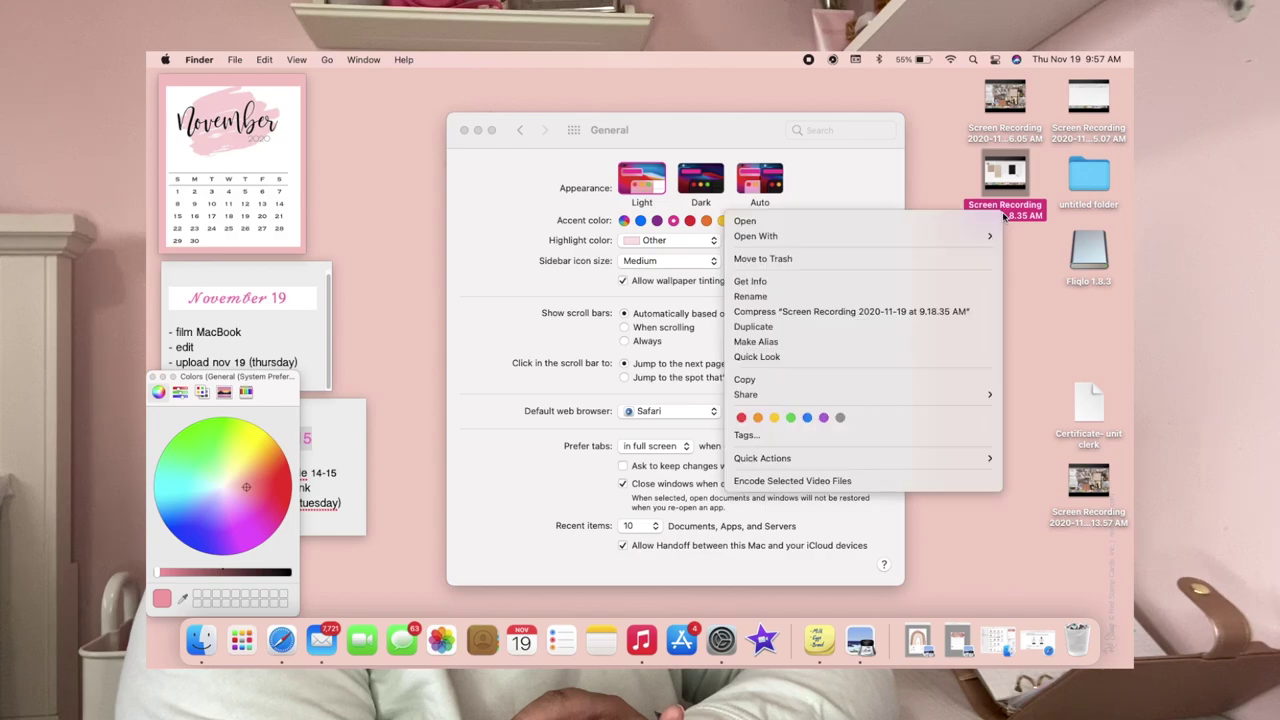
pyautogui.click(1047, 306)
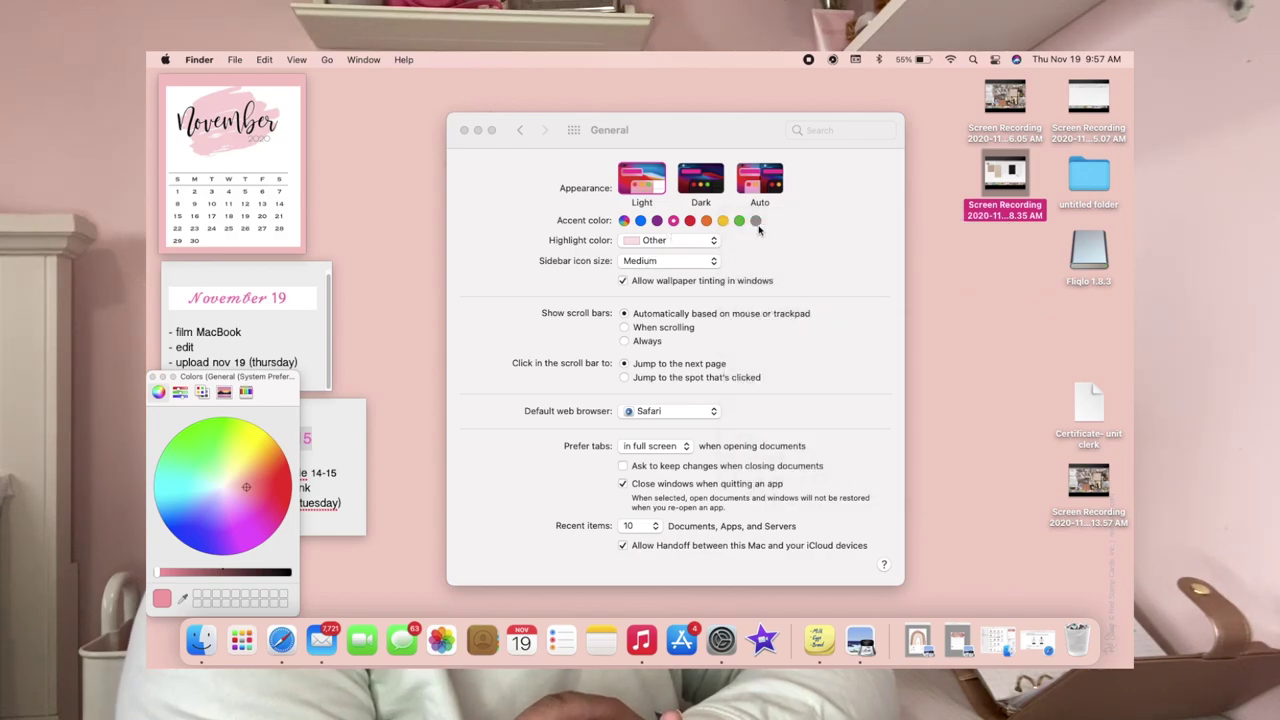
# - Set the accent color to Graphite and the appearance to Light
pyautogui.click(756, 221)
pyautogui.click(633, 185)
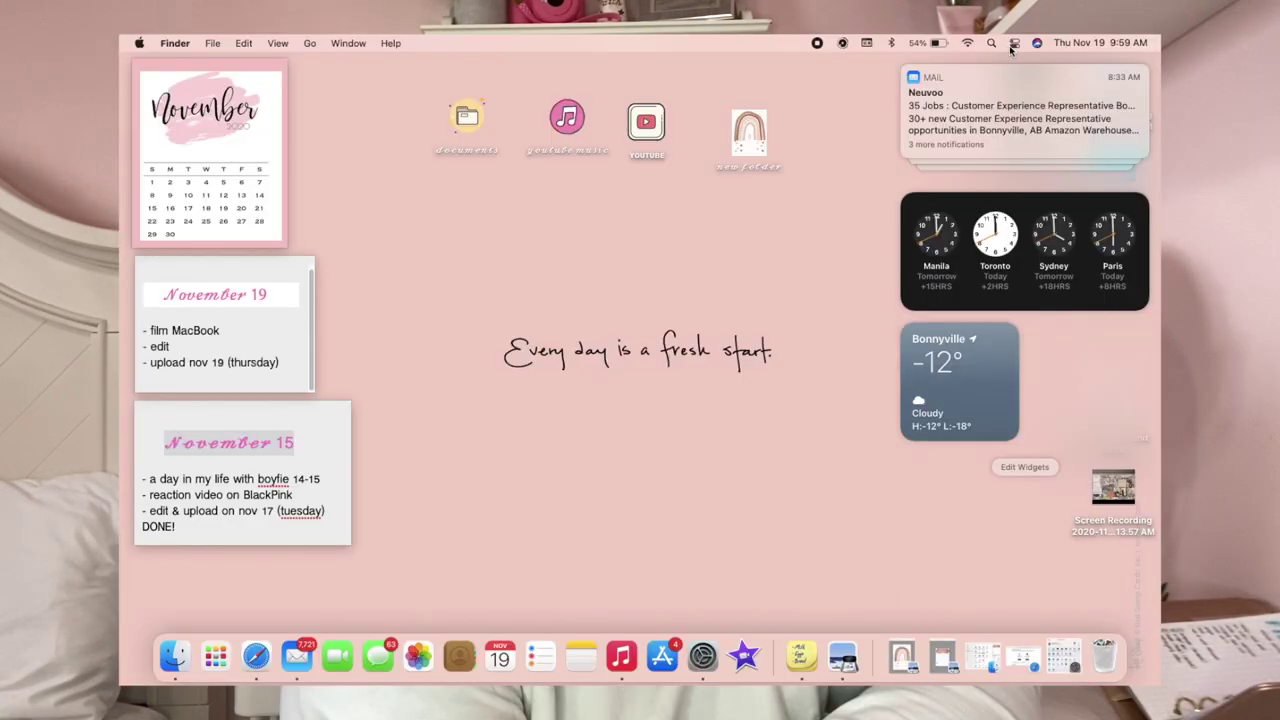
# - Lower the display brightness and slightly adjust the sound volume in Control Center, and check the battery status
pyautogui.click(1013, 44)
pyautogui.click(1013, 44)
pyautogui.click(1013, 44)
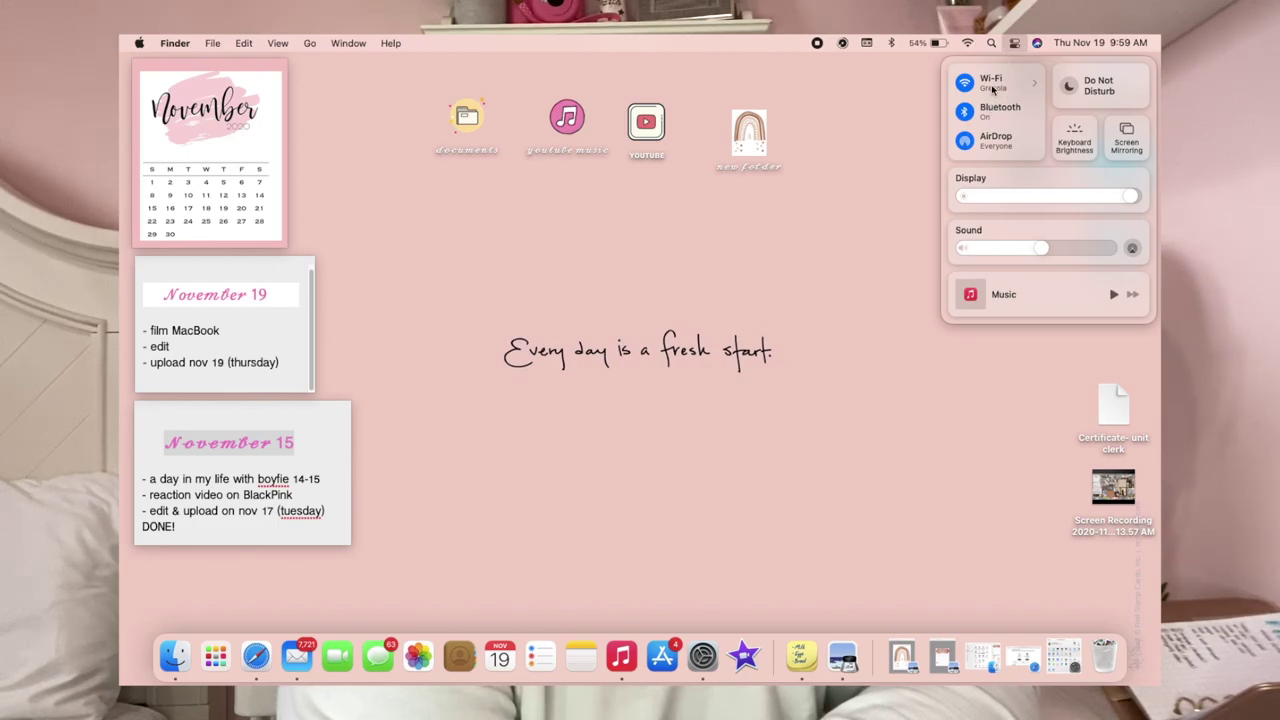
pyautogui.moveTo(1117, 198); pyautogui.dragTo(1087, 197)
pyautogui.moveTo(1045, 249)
pyautogui.mouseDown()
pyautogui.moveTo(1080, 250)
pyautogui.moveTo(1037, 251)
pyautogui.mouseUp()
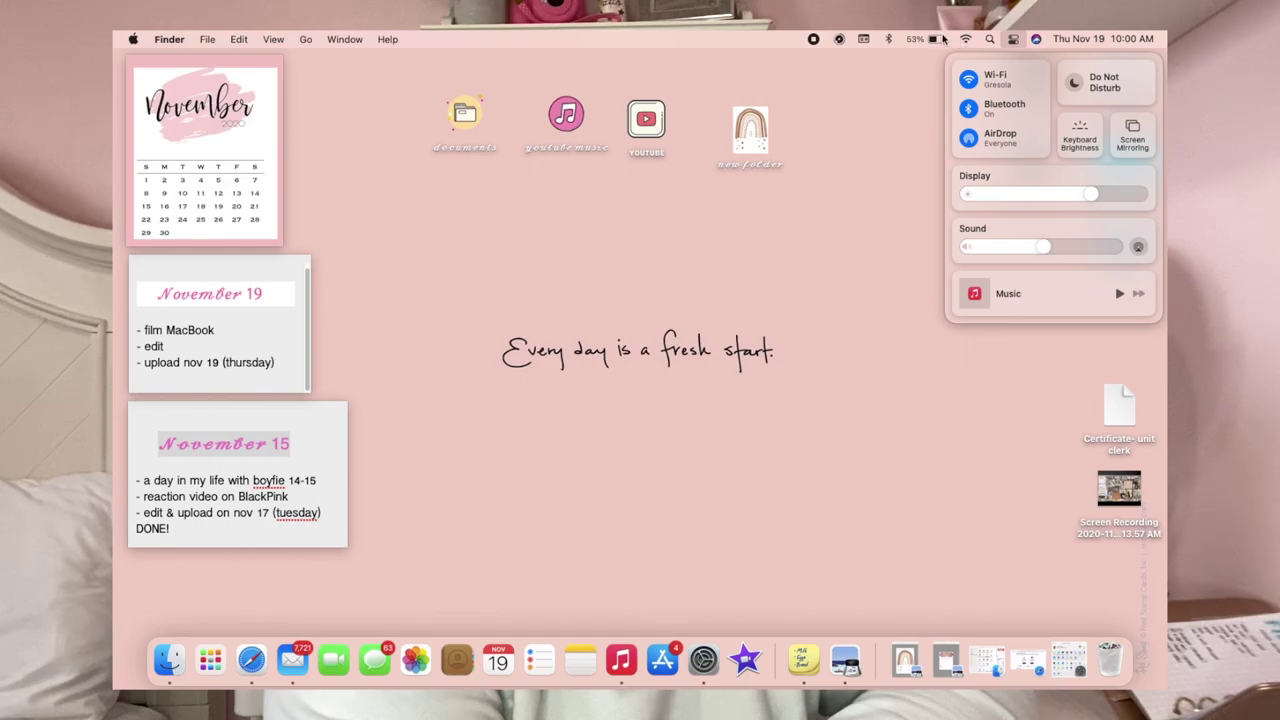
pyautogui.click(938, 39)
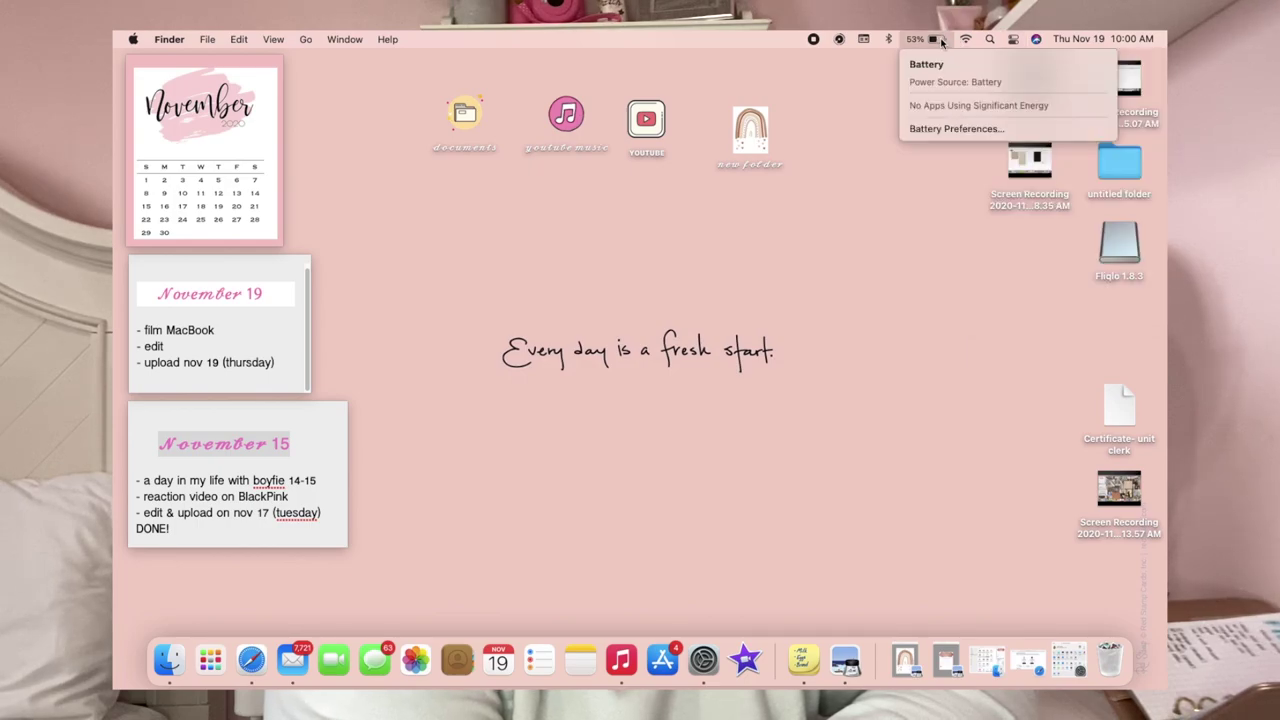
pyautogui.click(926, 38)
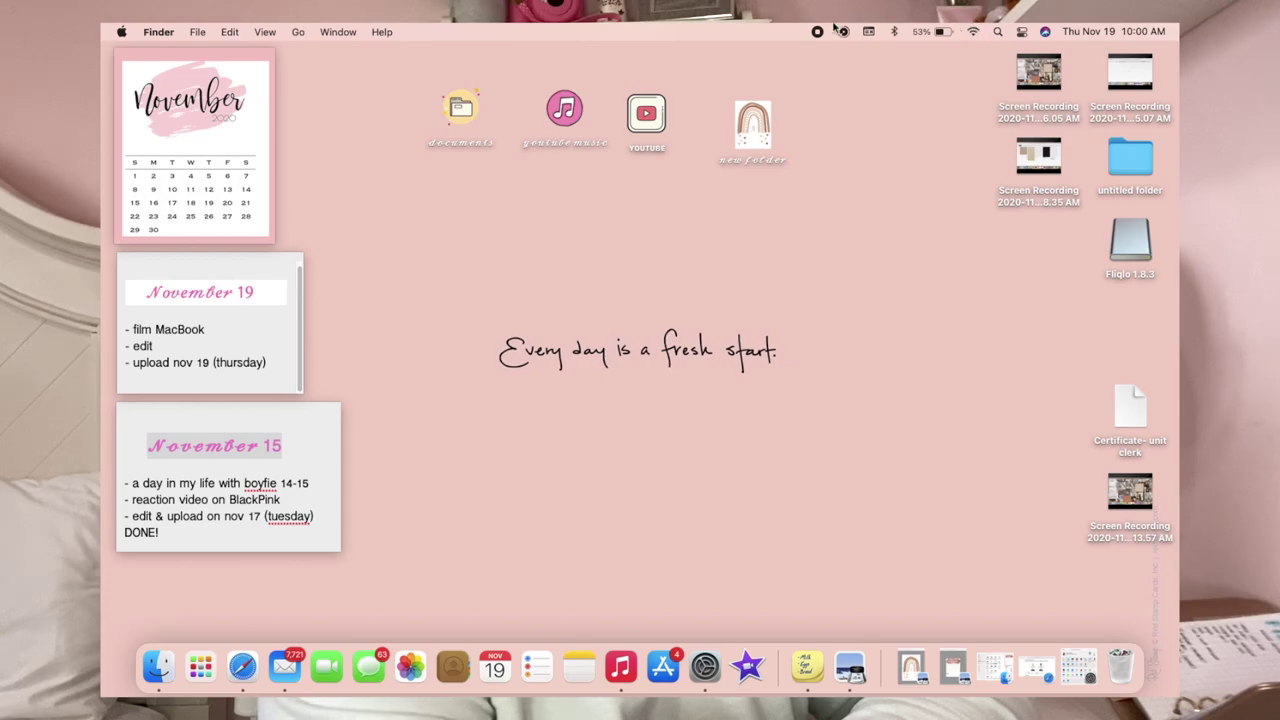
# - Remove Siri from the menu bar in the Dock & Menu Bar preferences and close System Preferences
pyautogui.click(705, 667)
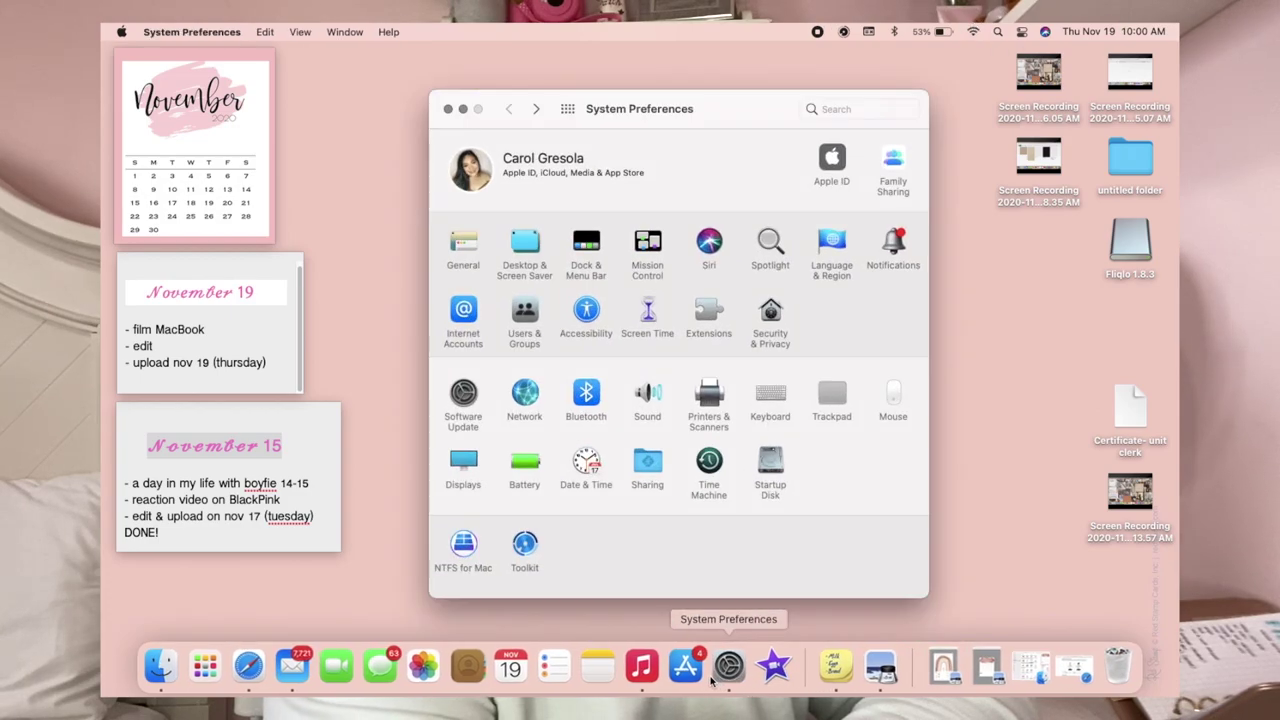
pyautogui.click(588, 268)
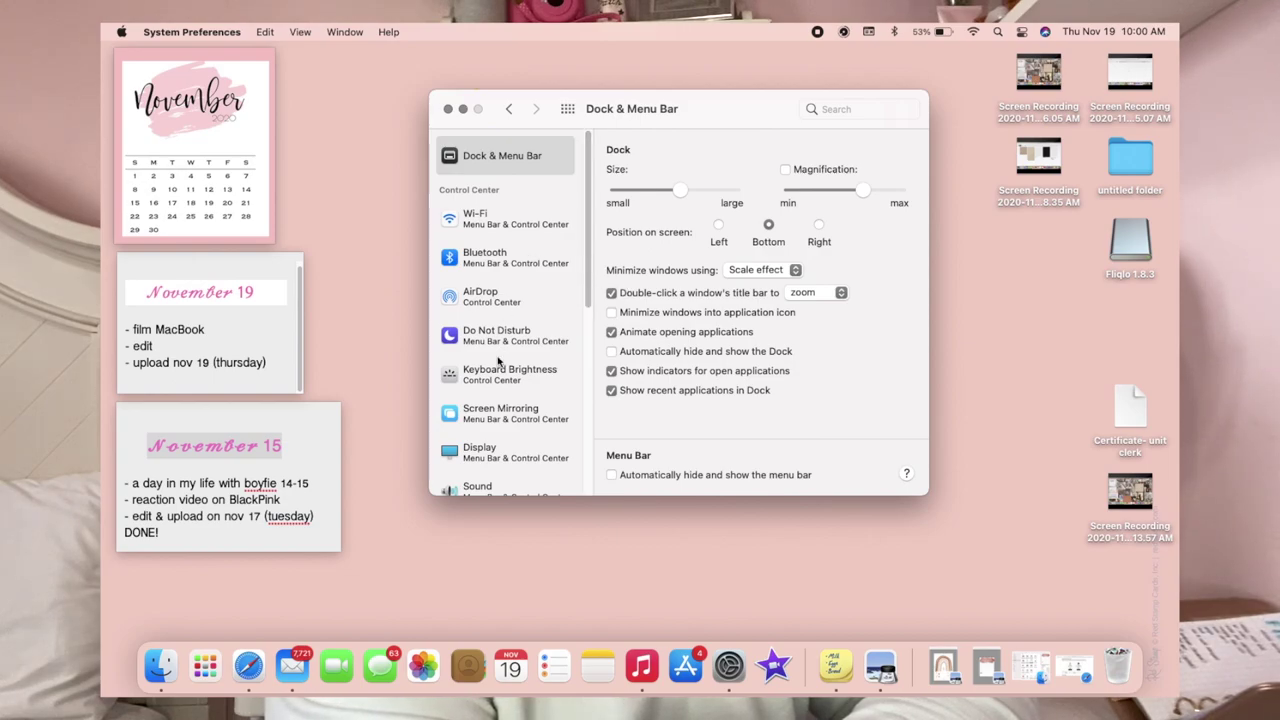
pyautogui.scroll(-5, 502, 337)
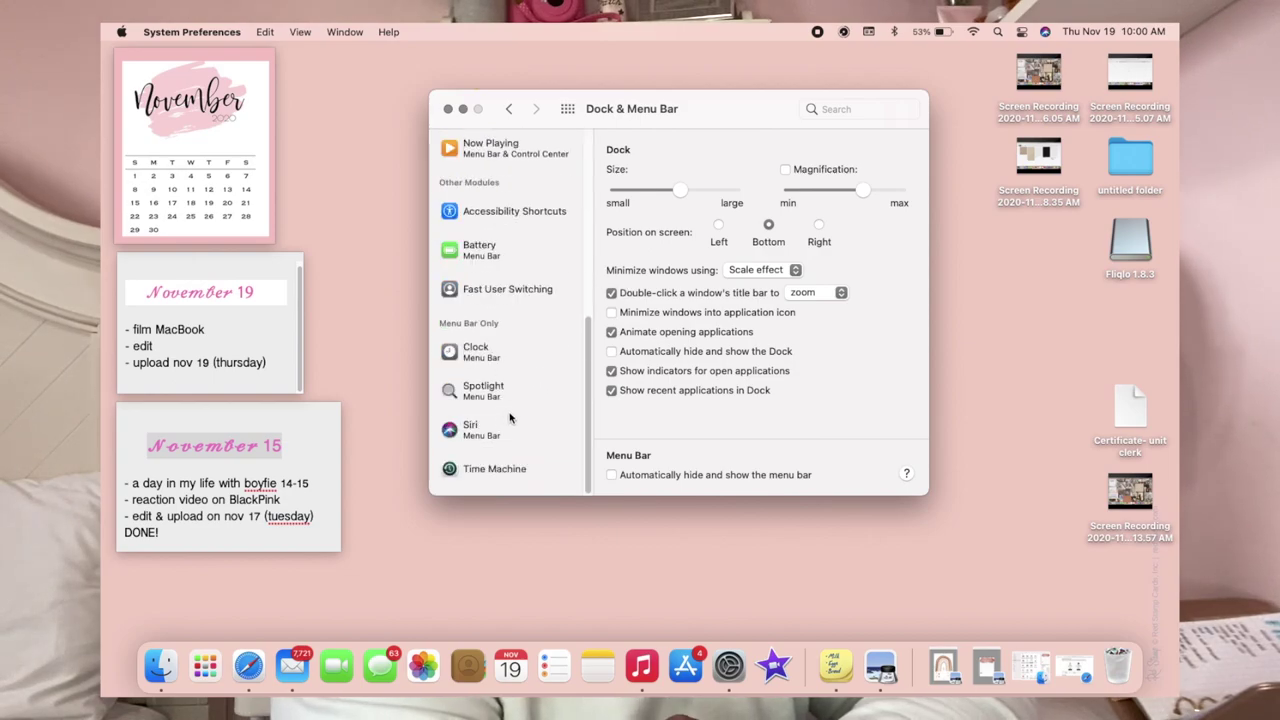
pyautogui.click(500, 434)
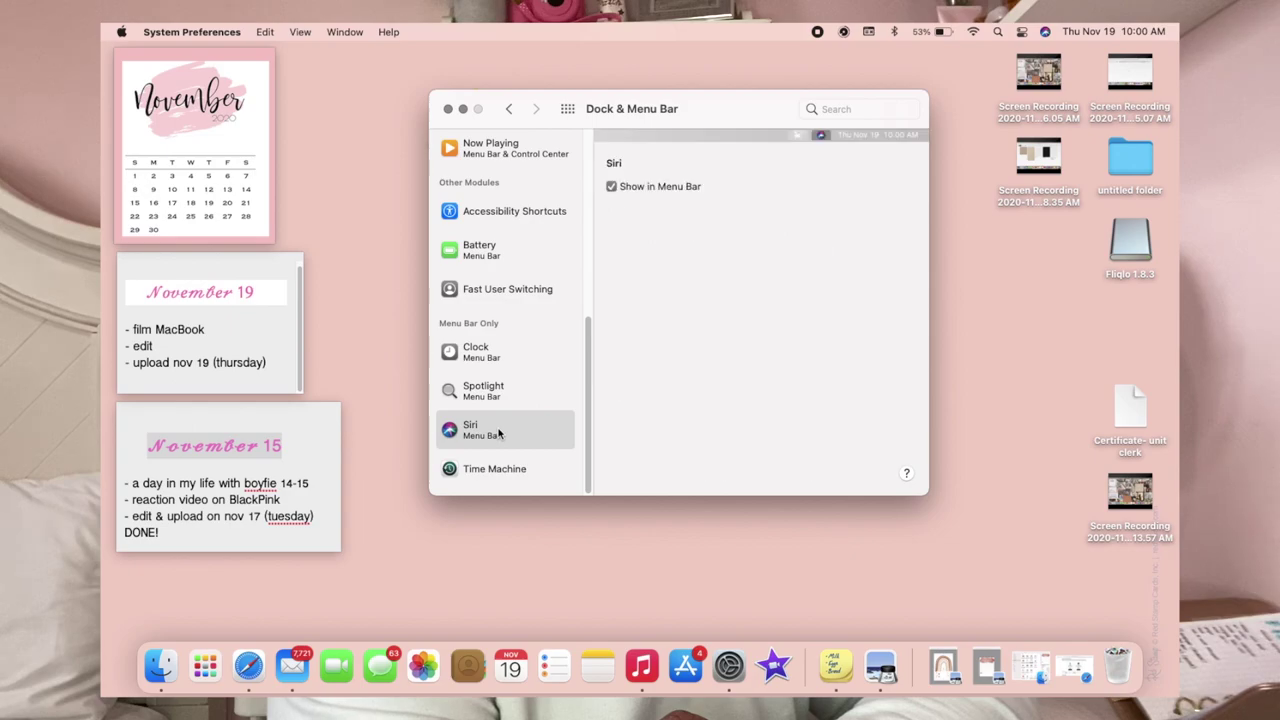
pyautogui.click(611, 187)
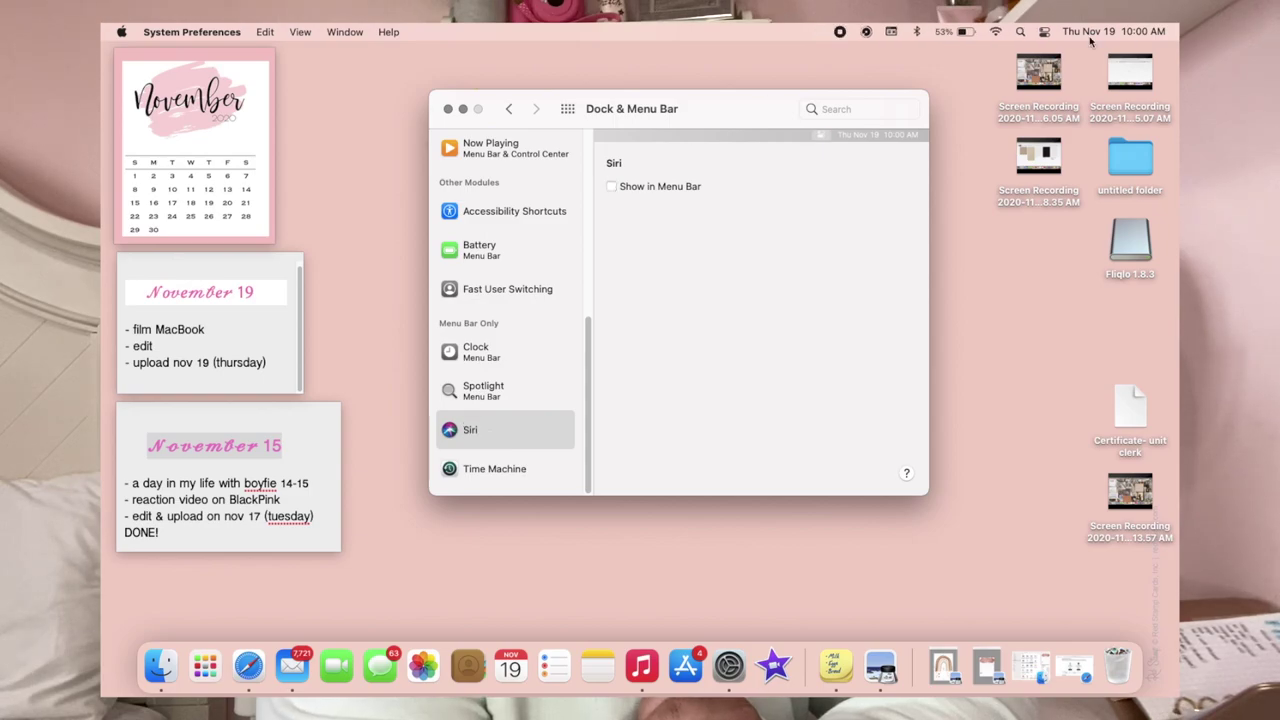
pyautogui.click(448, 110)
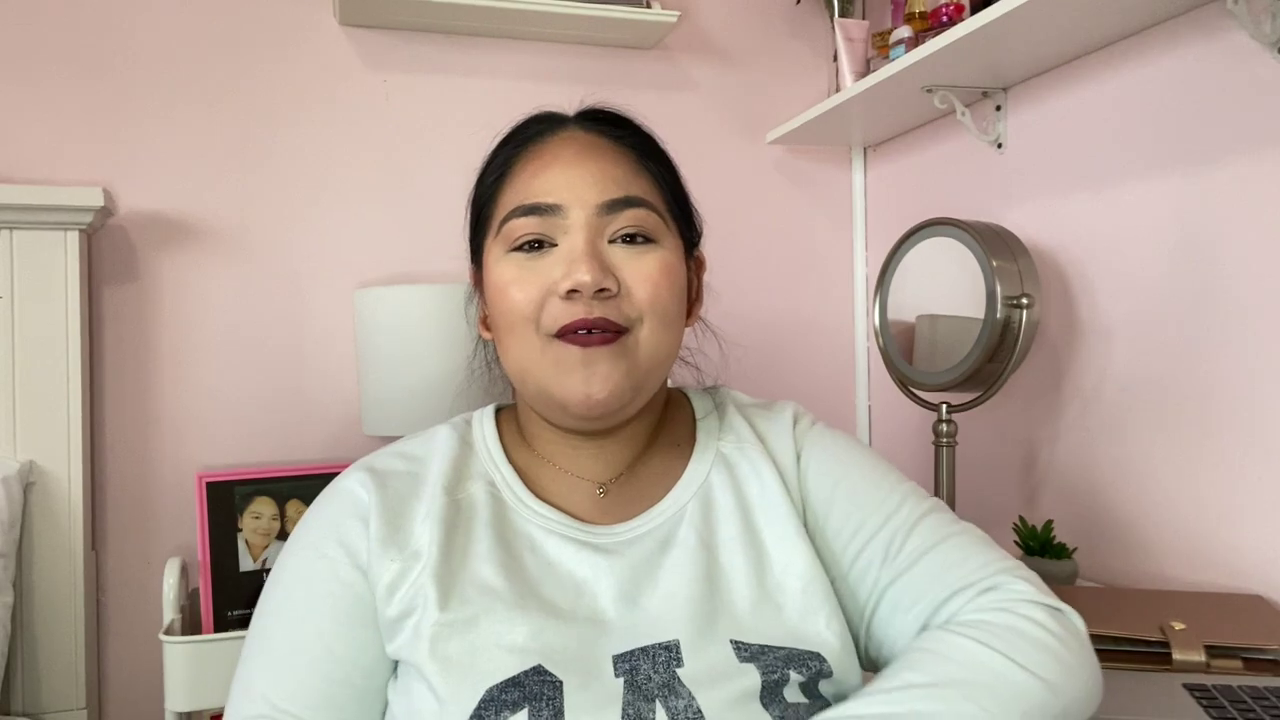